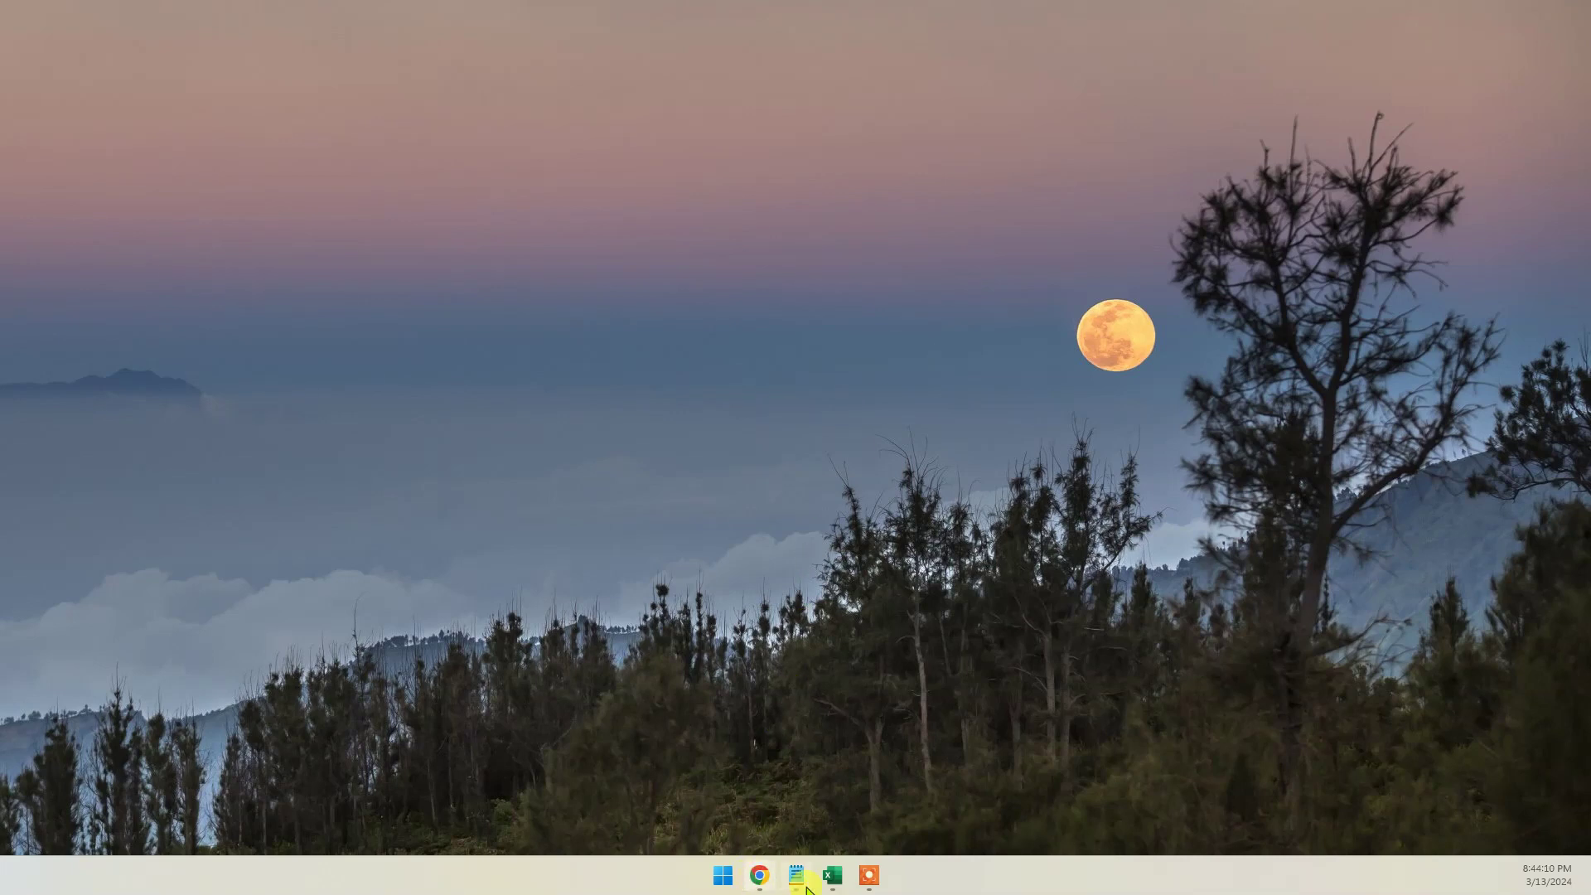
Open the 'kịch bản VPN SSL' checklist workbook in Excel from the taskbar
left_click(833, 875)
Select the first checklist row A2:B2, then open a fresh Chrome tab
left_click(163, 266)
left_click_drag(42, 219, 272, 222)
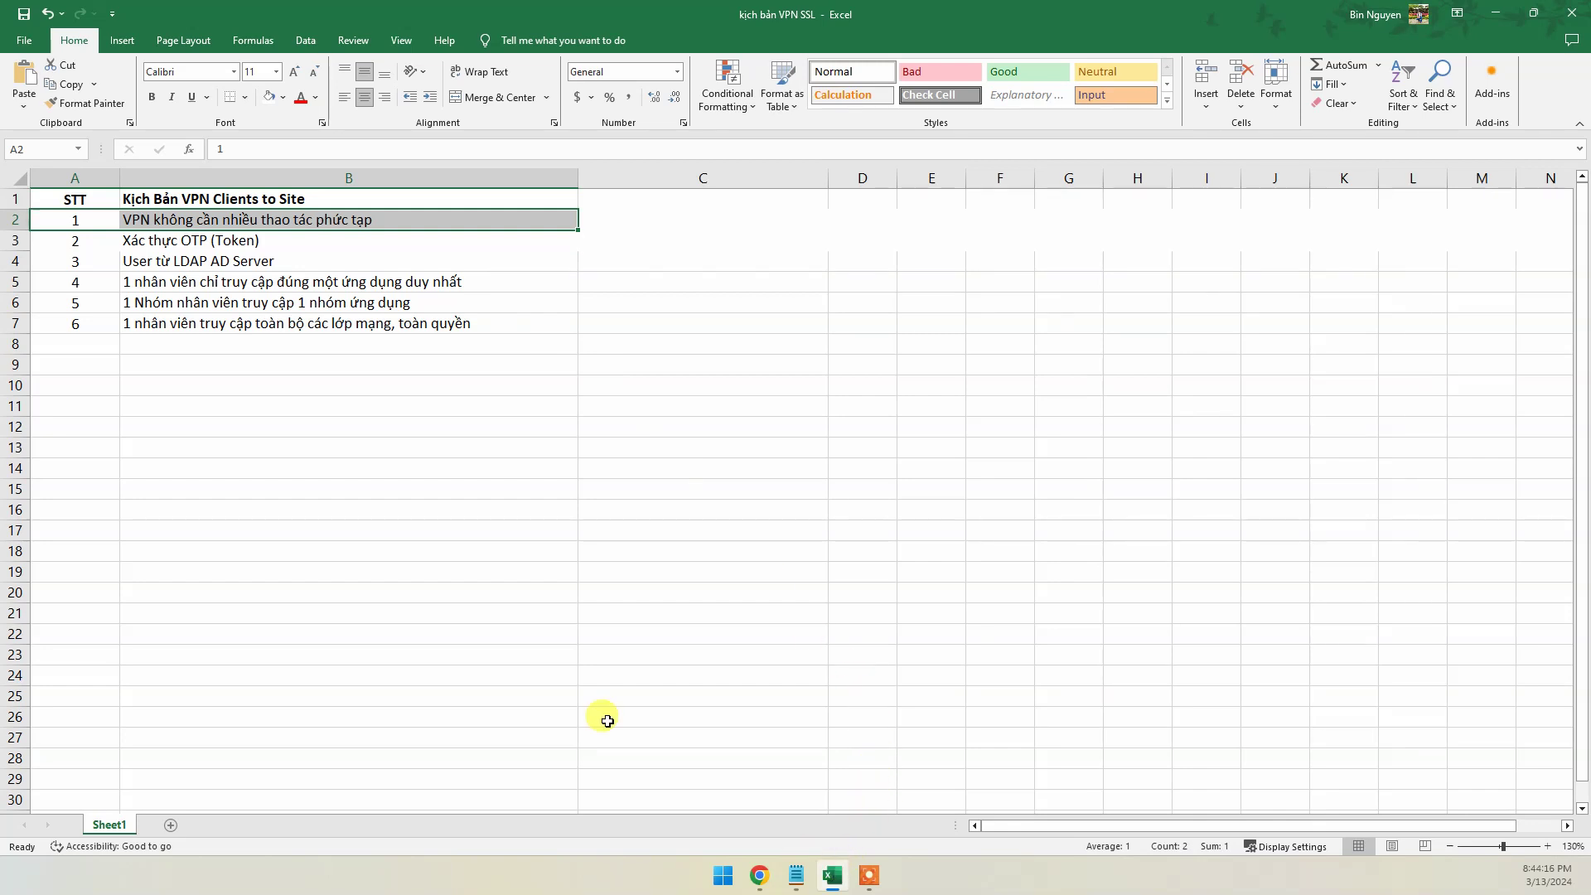
left_click(831, 871)
left_click(760, 875)
key("ctrl+t")
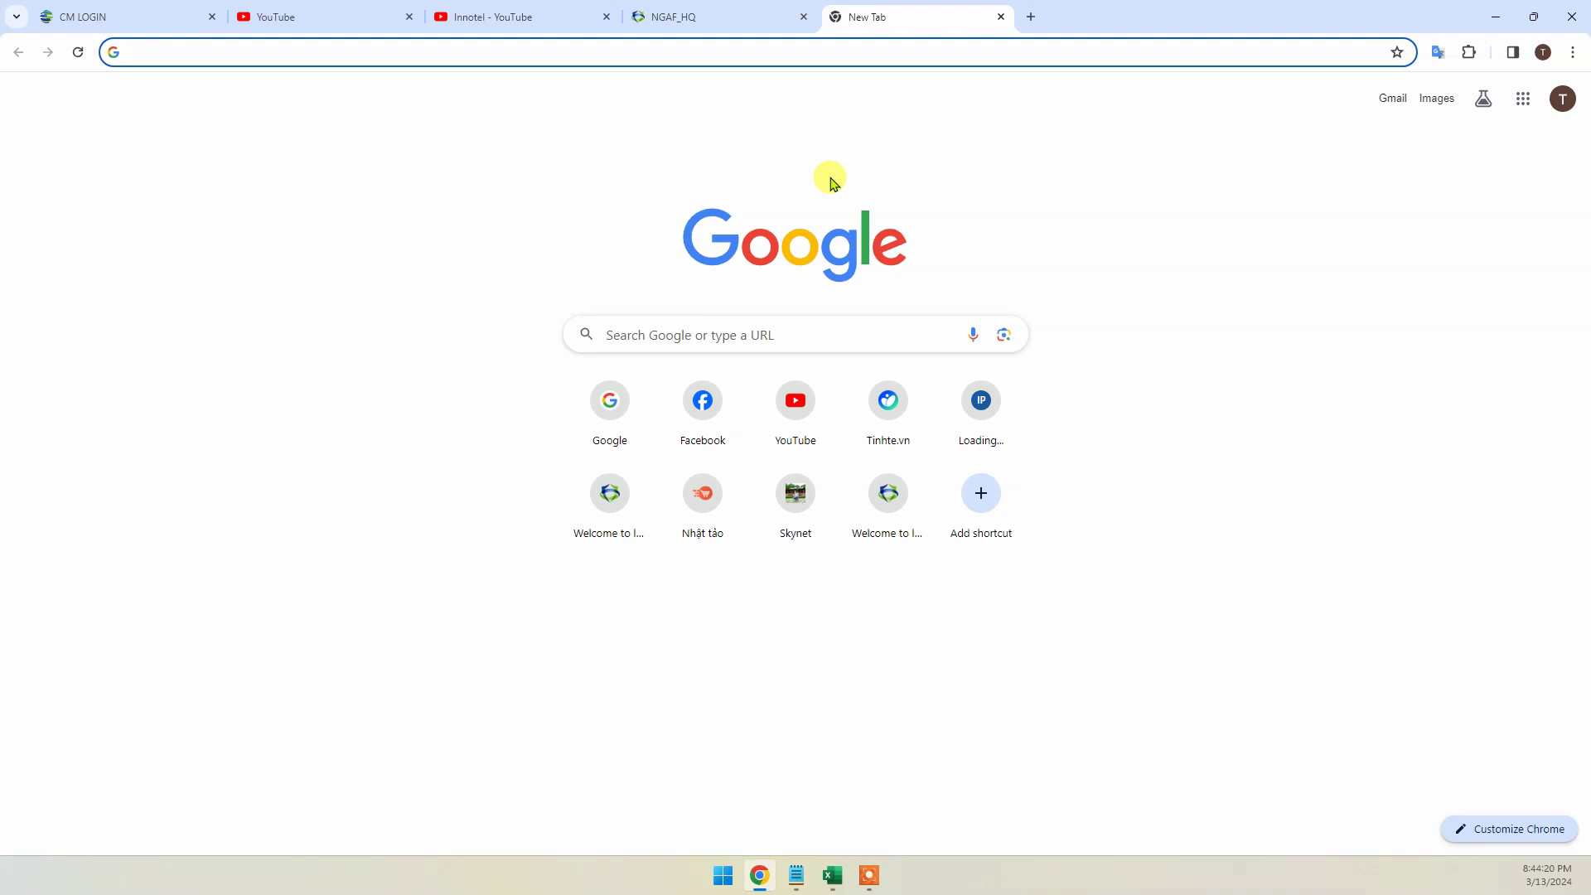
Load the VPN portal at 113.161.80.159, dropping the autocompleted port
type("103")
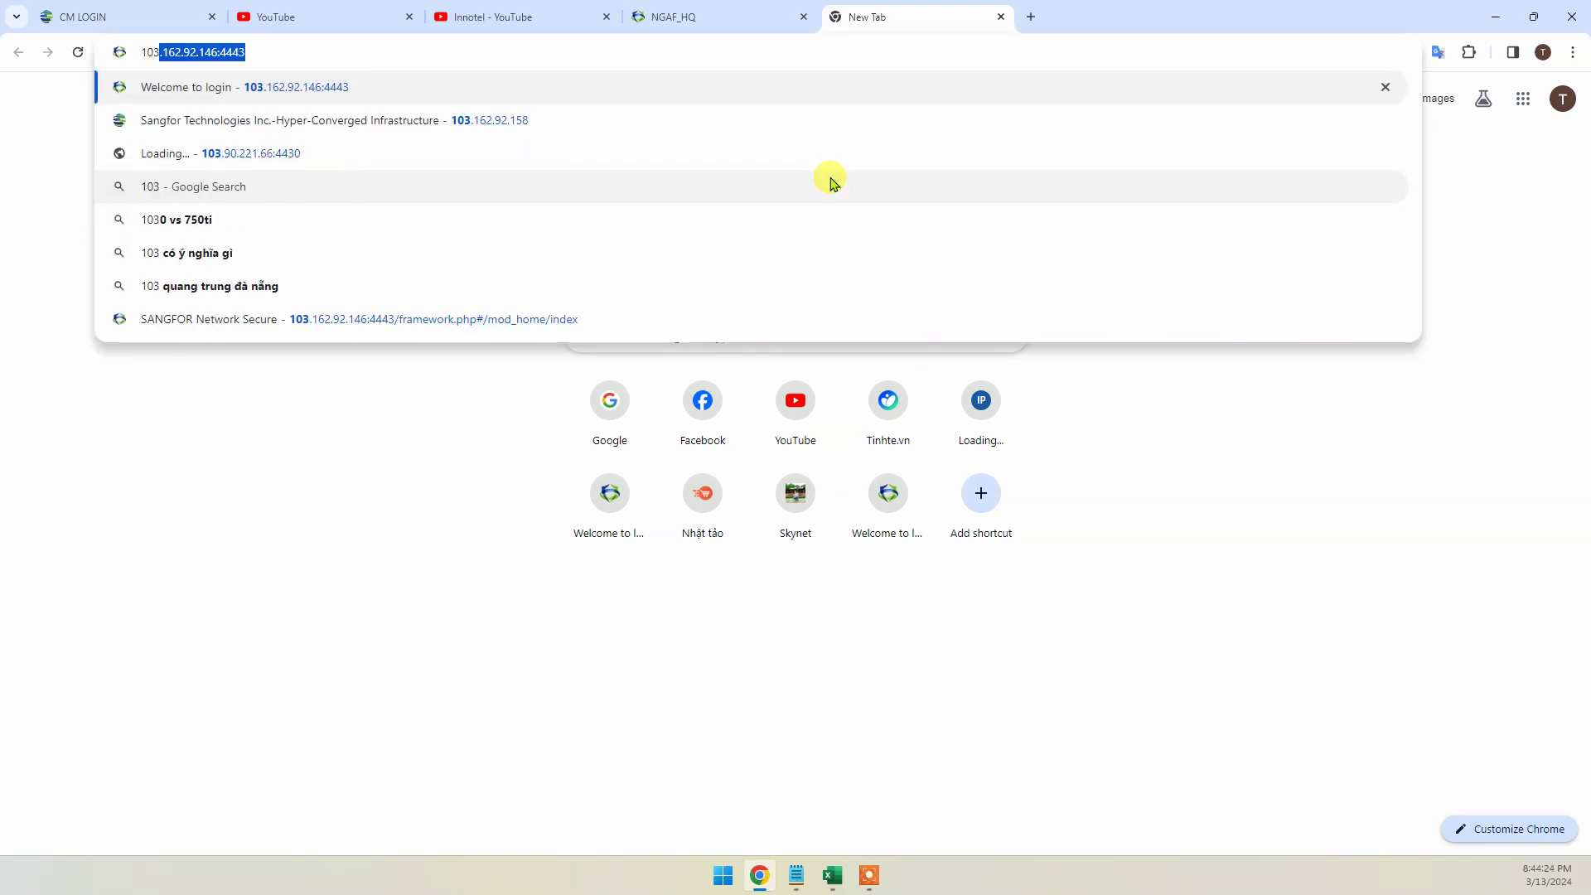
key("BackSpace")
key("BackSpace")
key("BackSpace")
type("13.161.80.159:4444")
key("End")
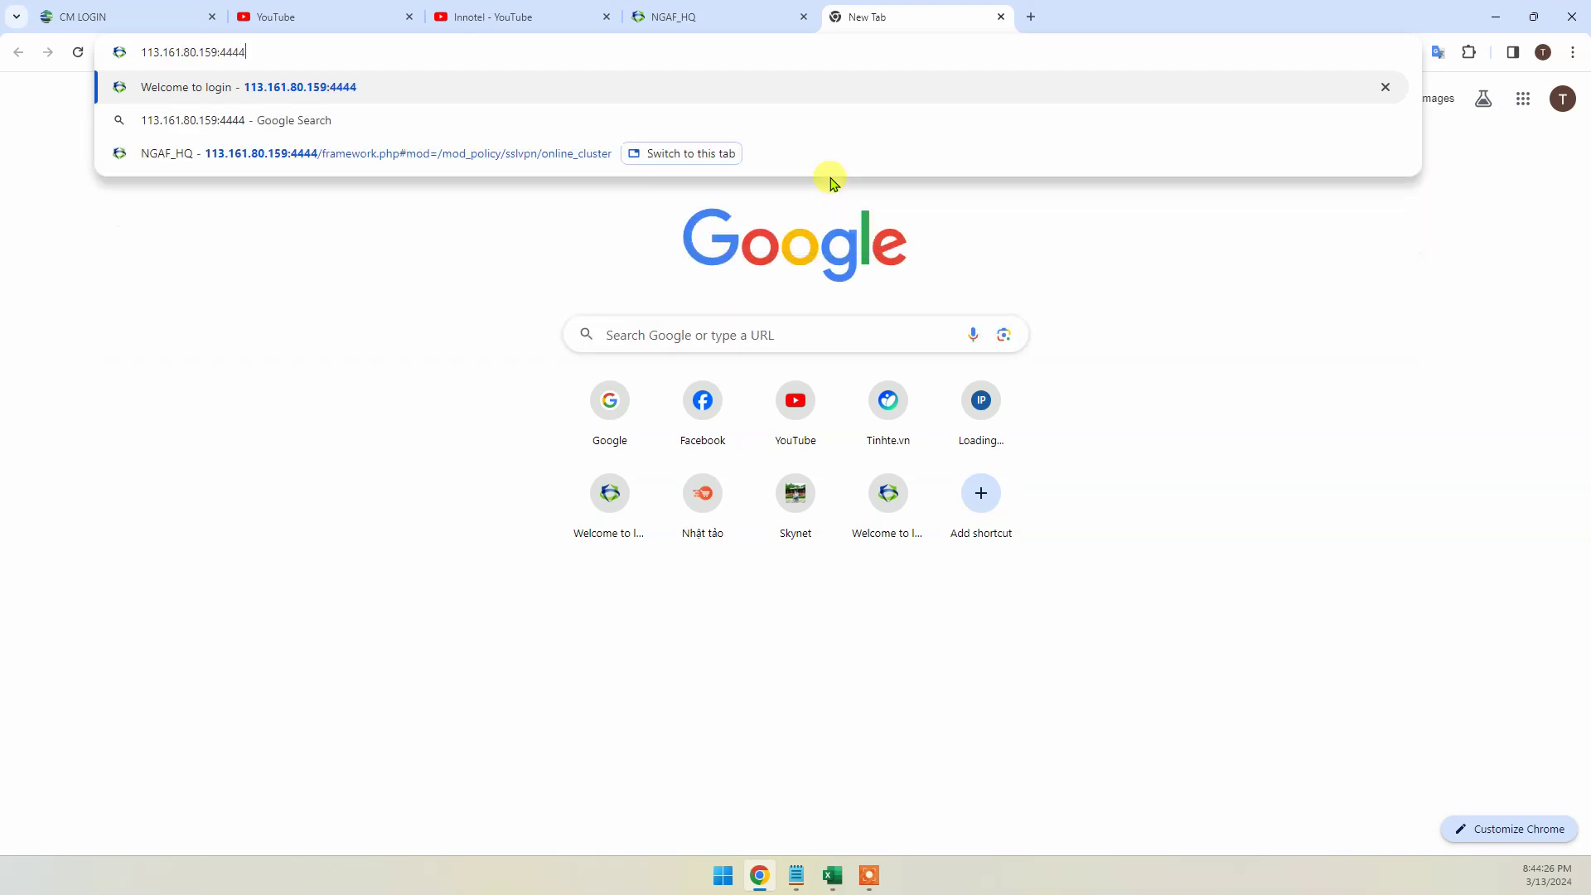
key("BackSpace")
key("BackSpace")
key("BackSpace")
key("BackSpace")
key("BackSpace")
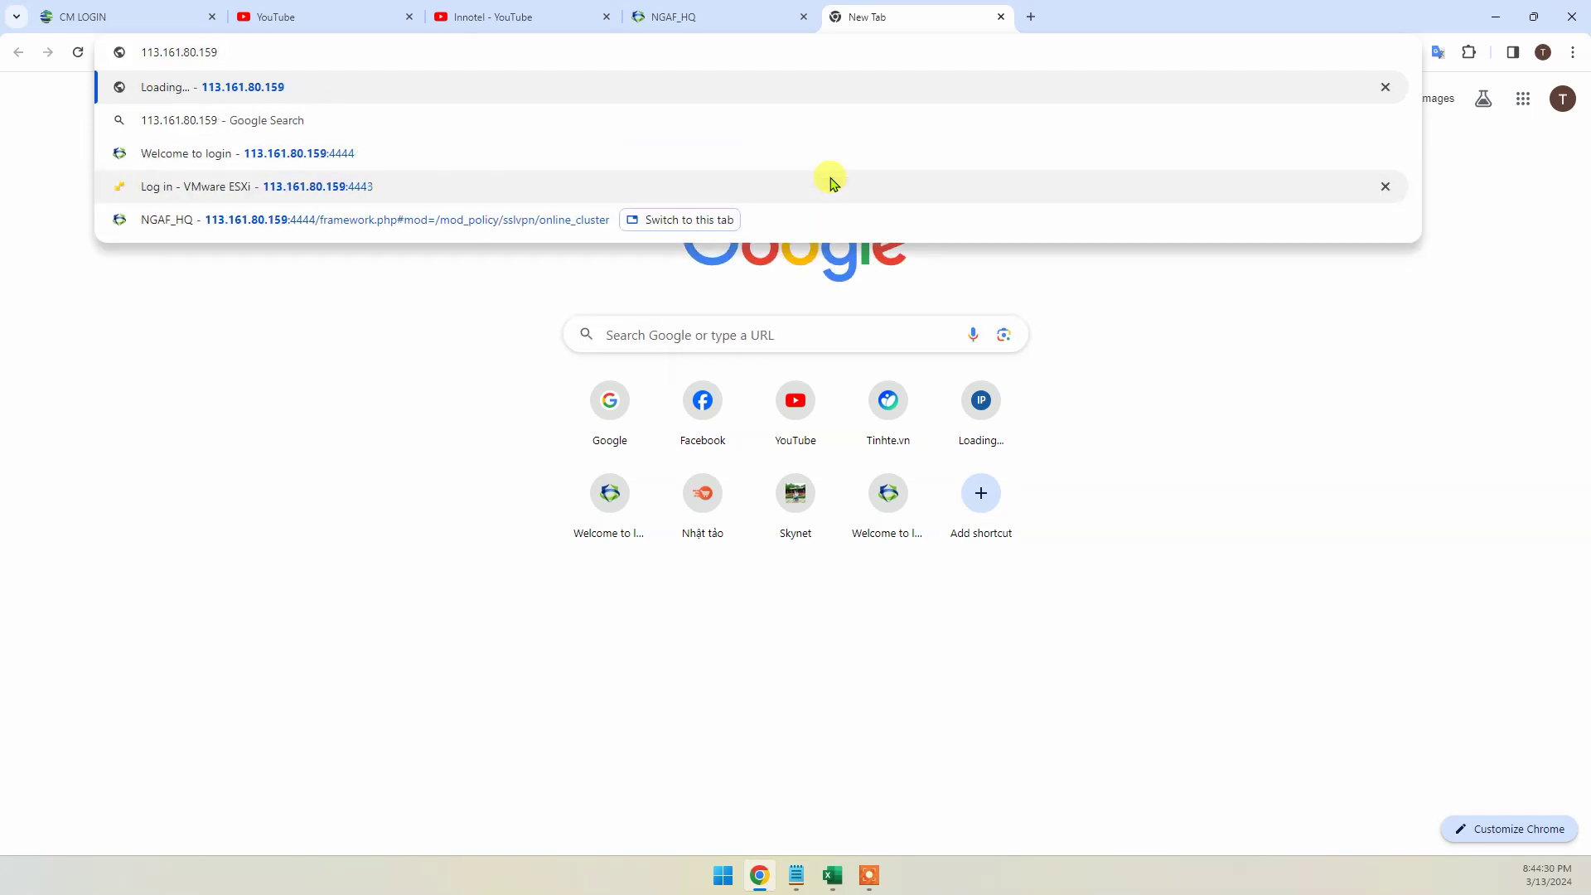
key("Return")
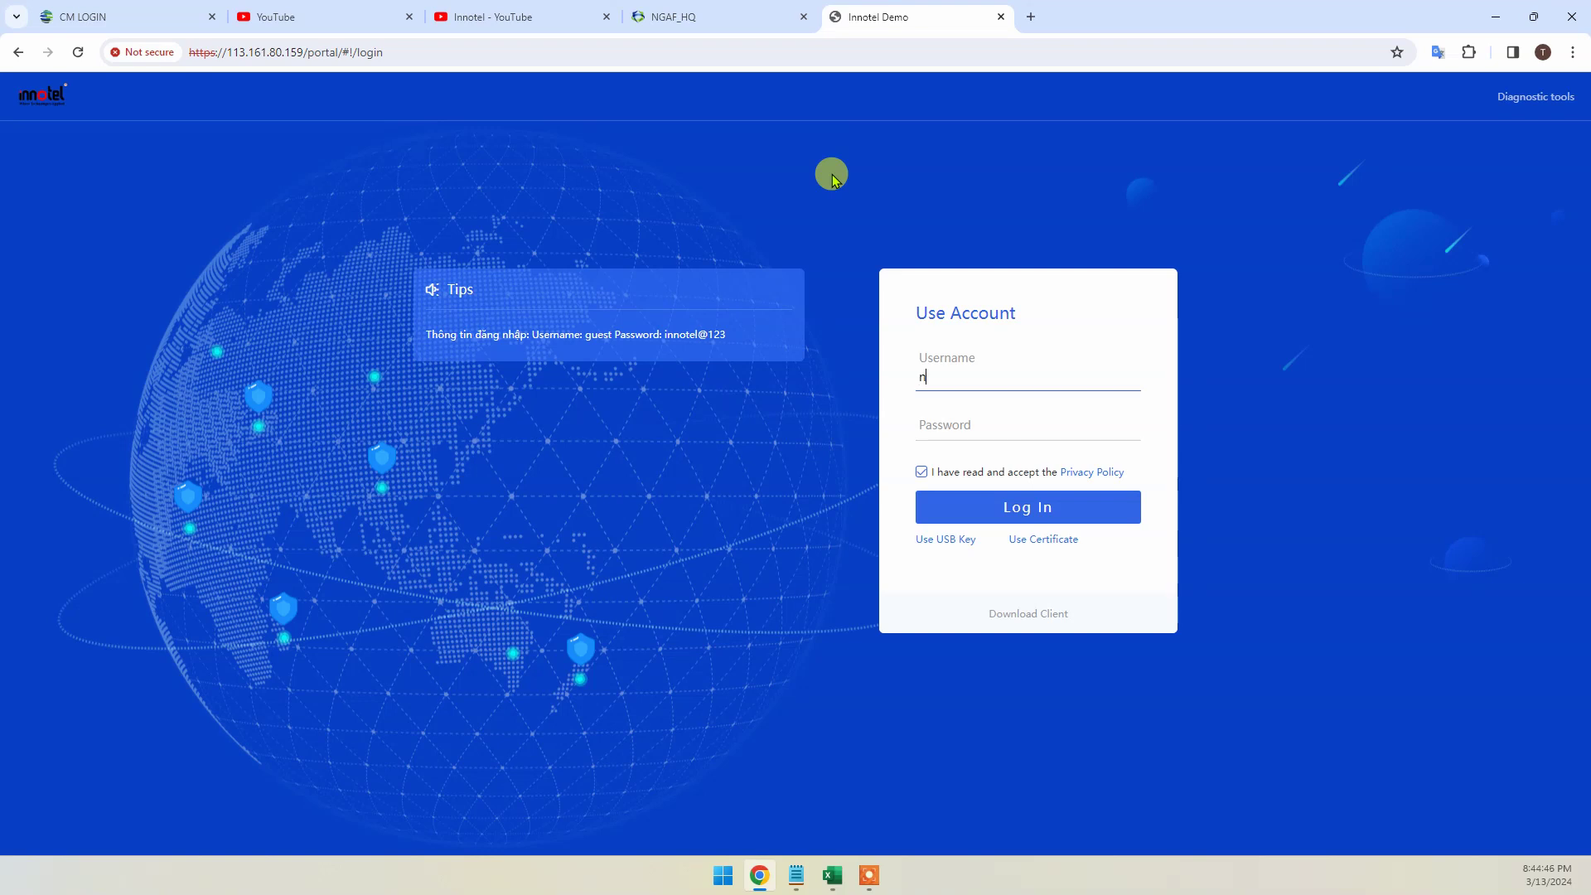
Enter the LDAP user's username and password in the portal login form
key("Tab")
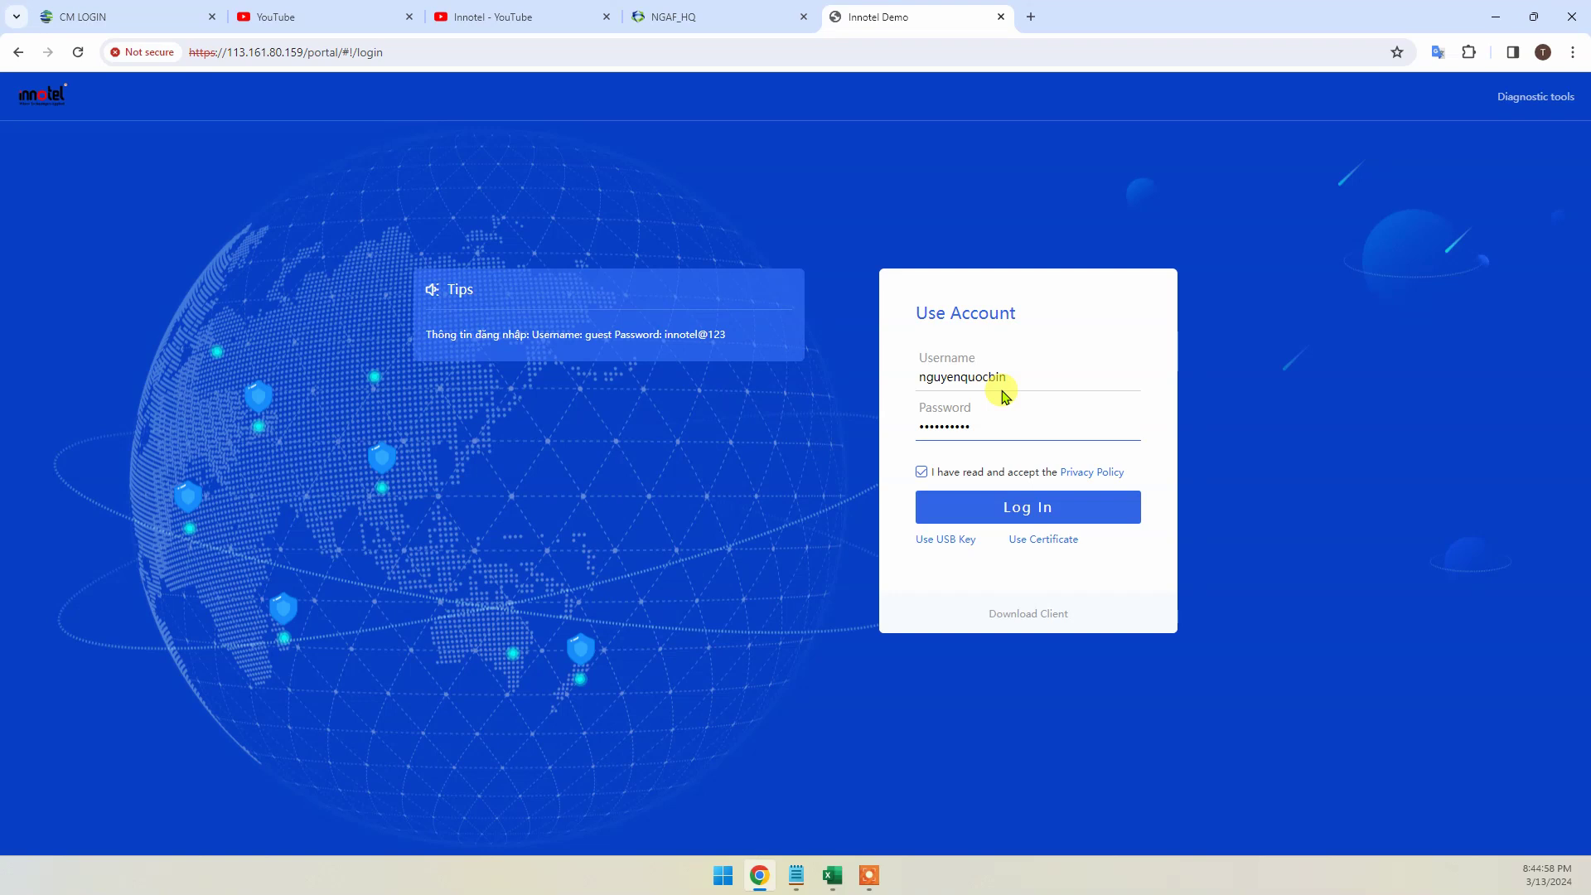
double_click(953, 377)
double_click(966, 426)
Type the account password in a scratch tab, close it, and return to Excel
left_click(1033, 17)
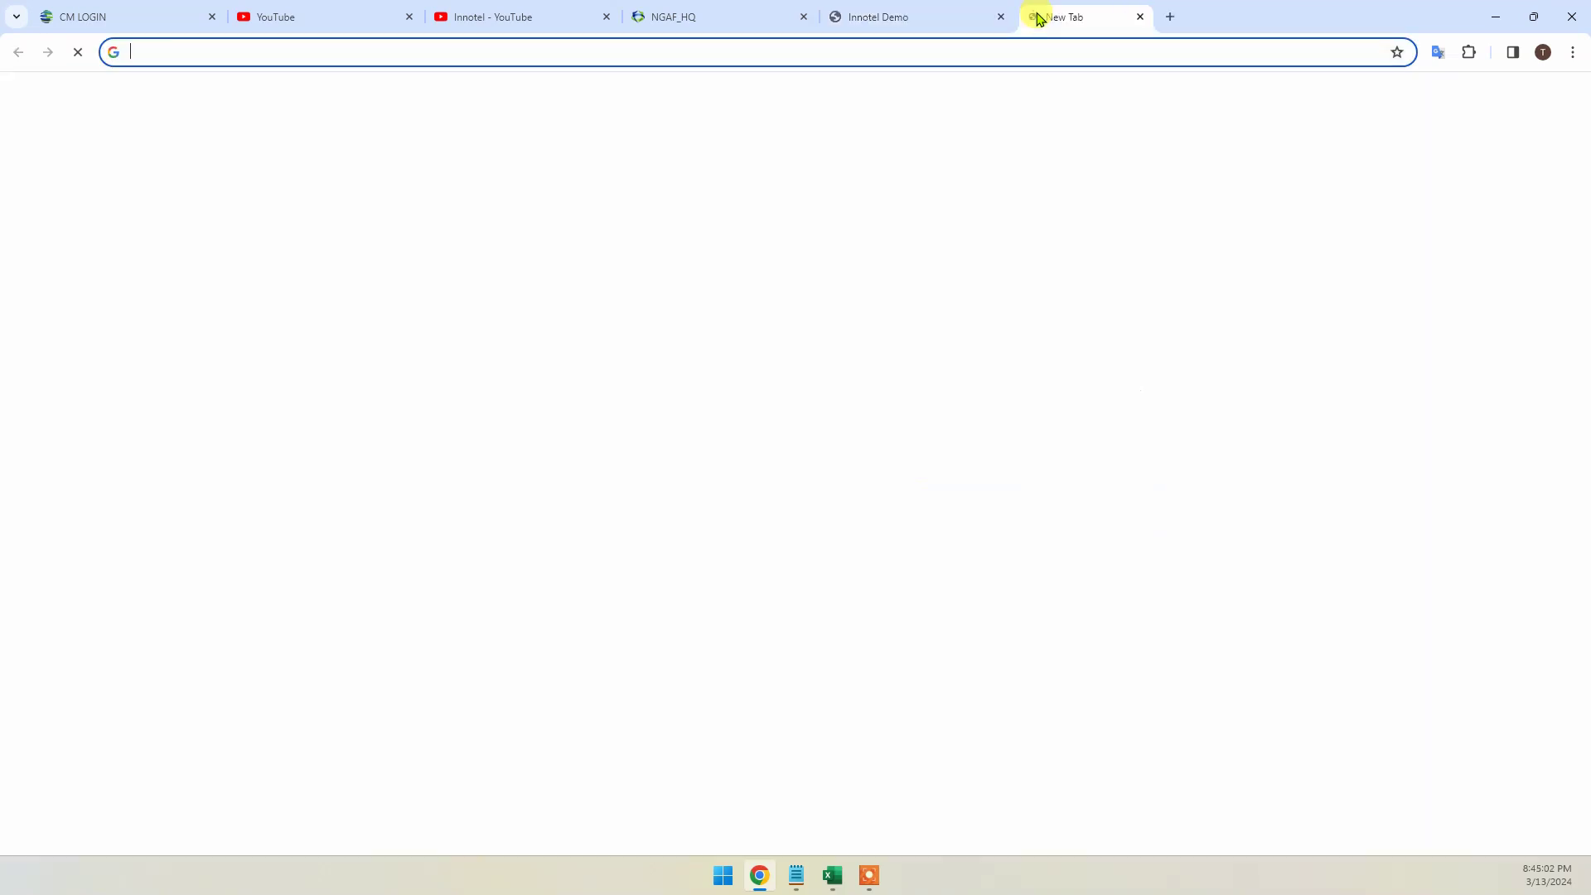
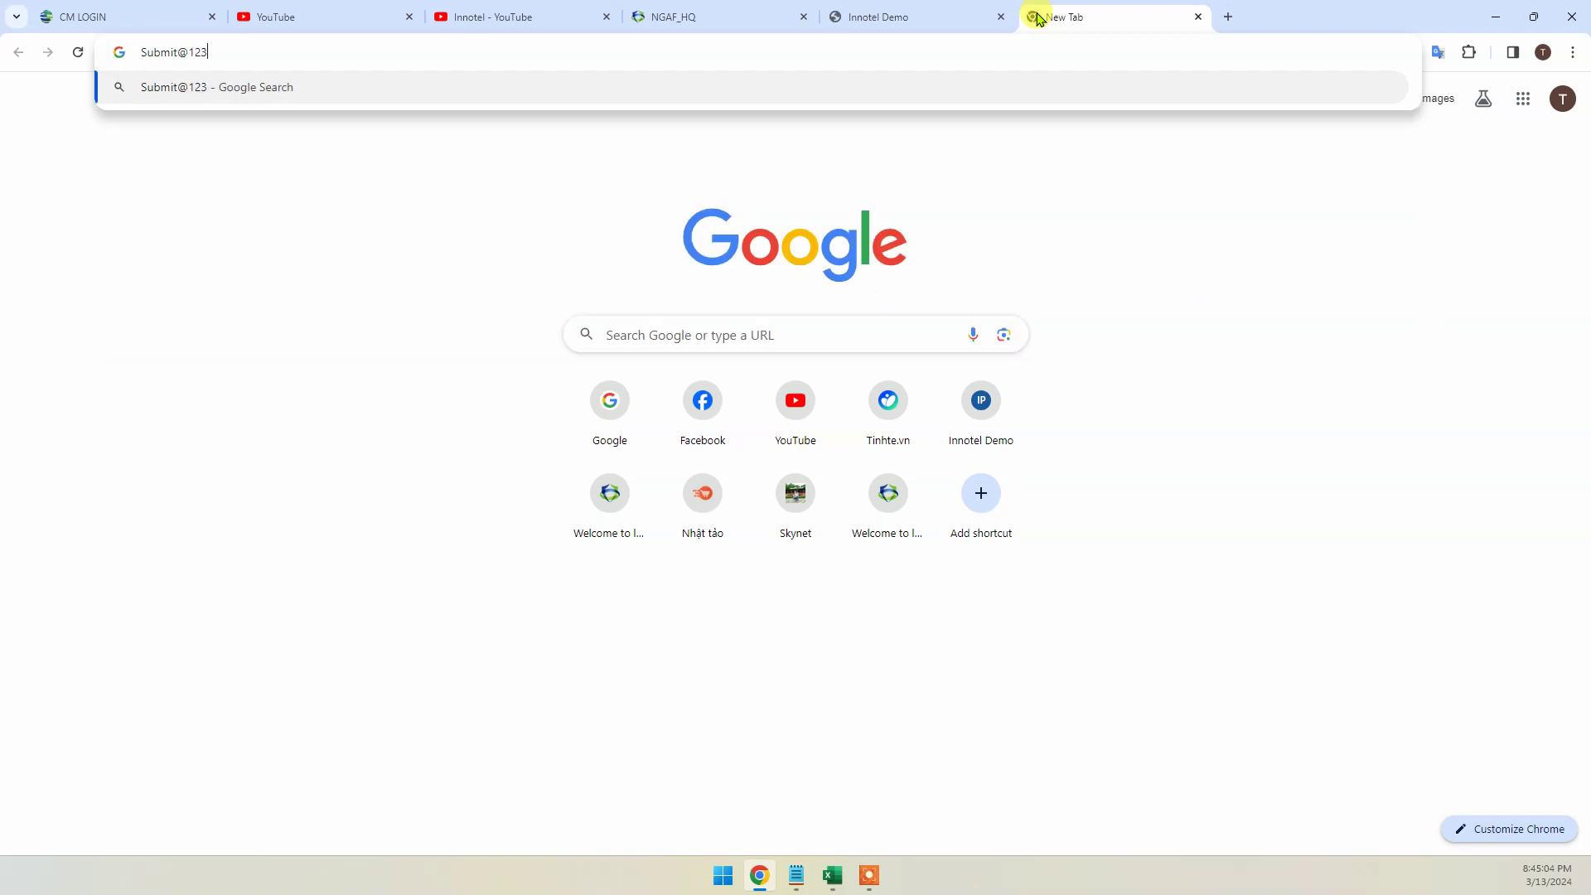
left_click(1197, 16)
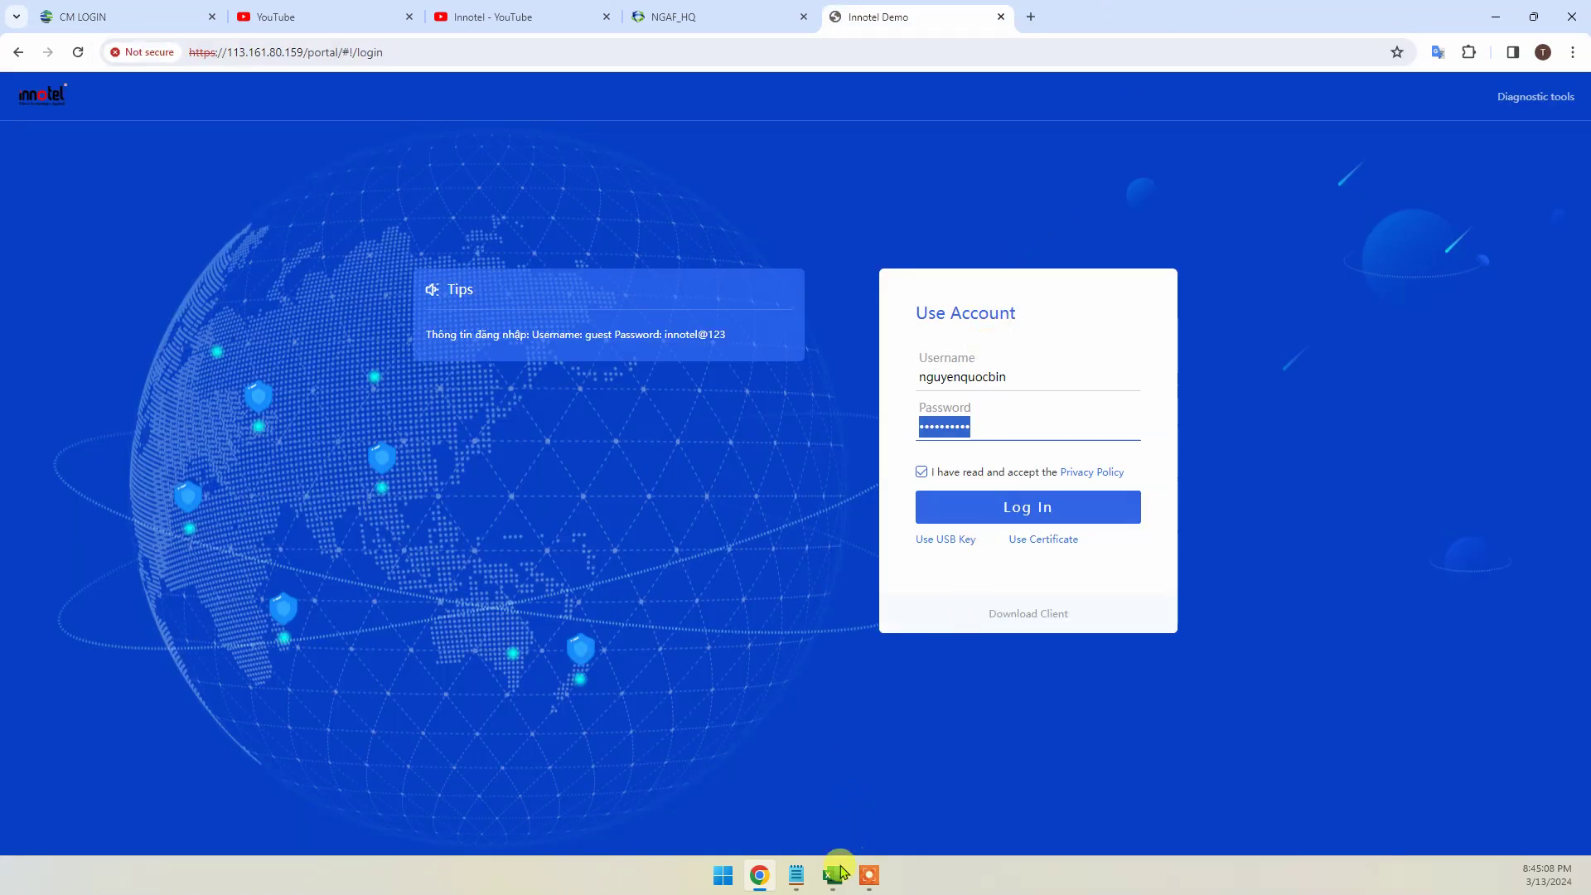
left_click(832, 875)
Fill checklist row A2:B2 yellow, select the OTP token row A3:B3, and return to Chrome
left_click(285, 97)
left_click(310, 219)
left_click(381, 282)
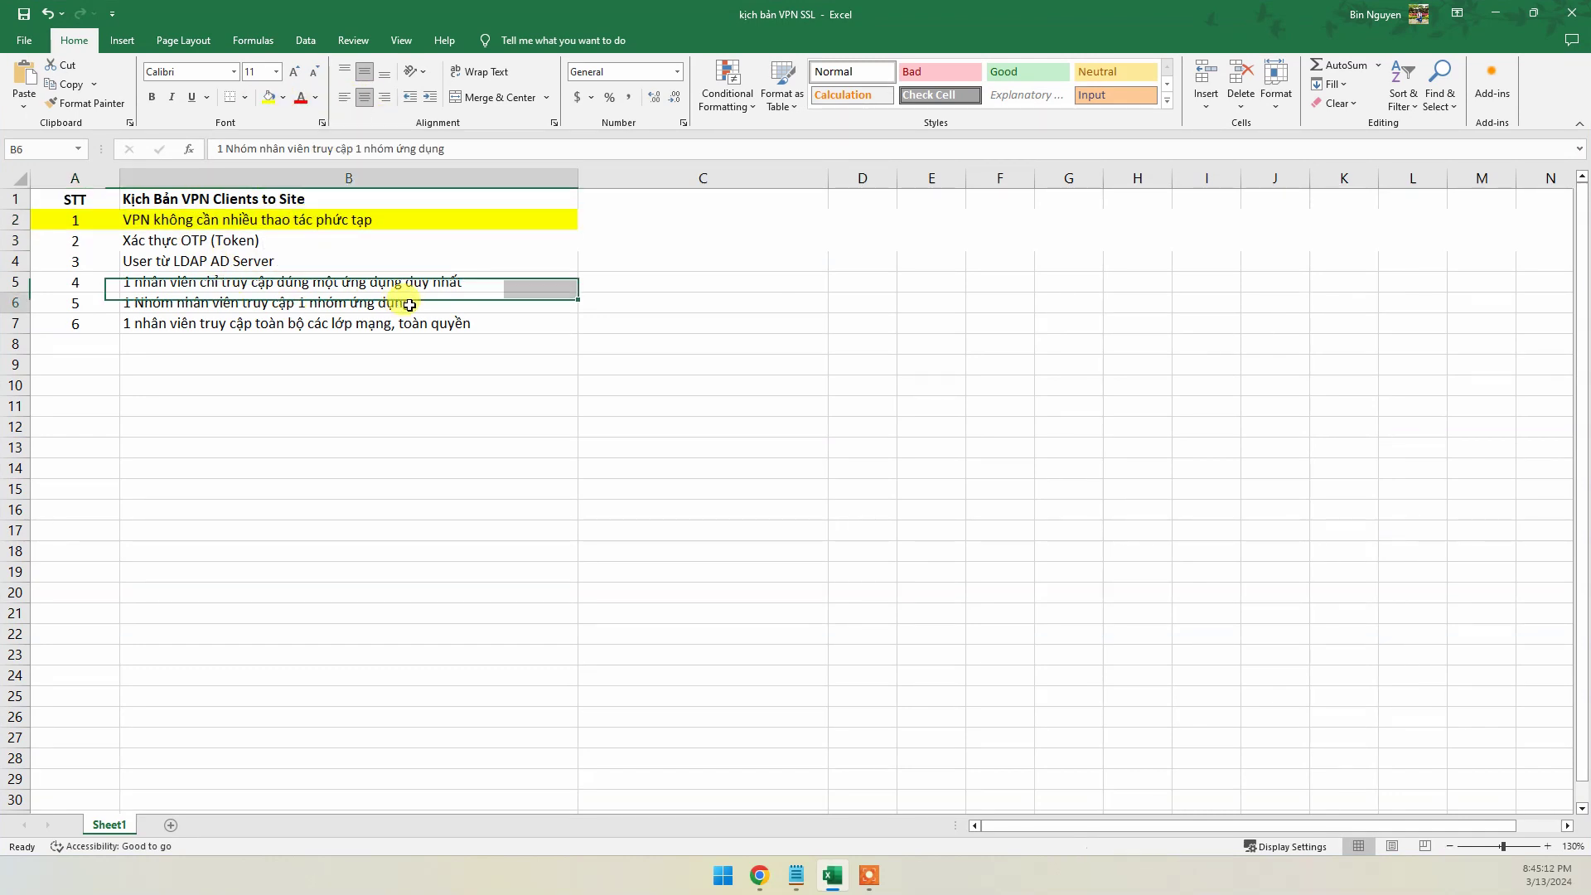
left_click(437, 300)
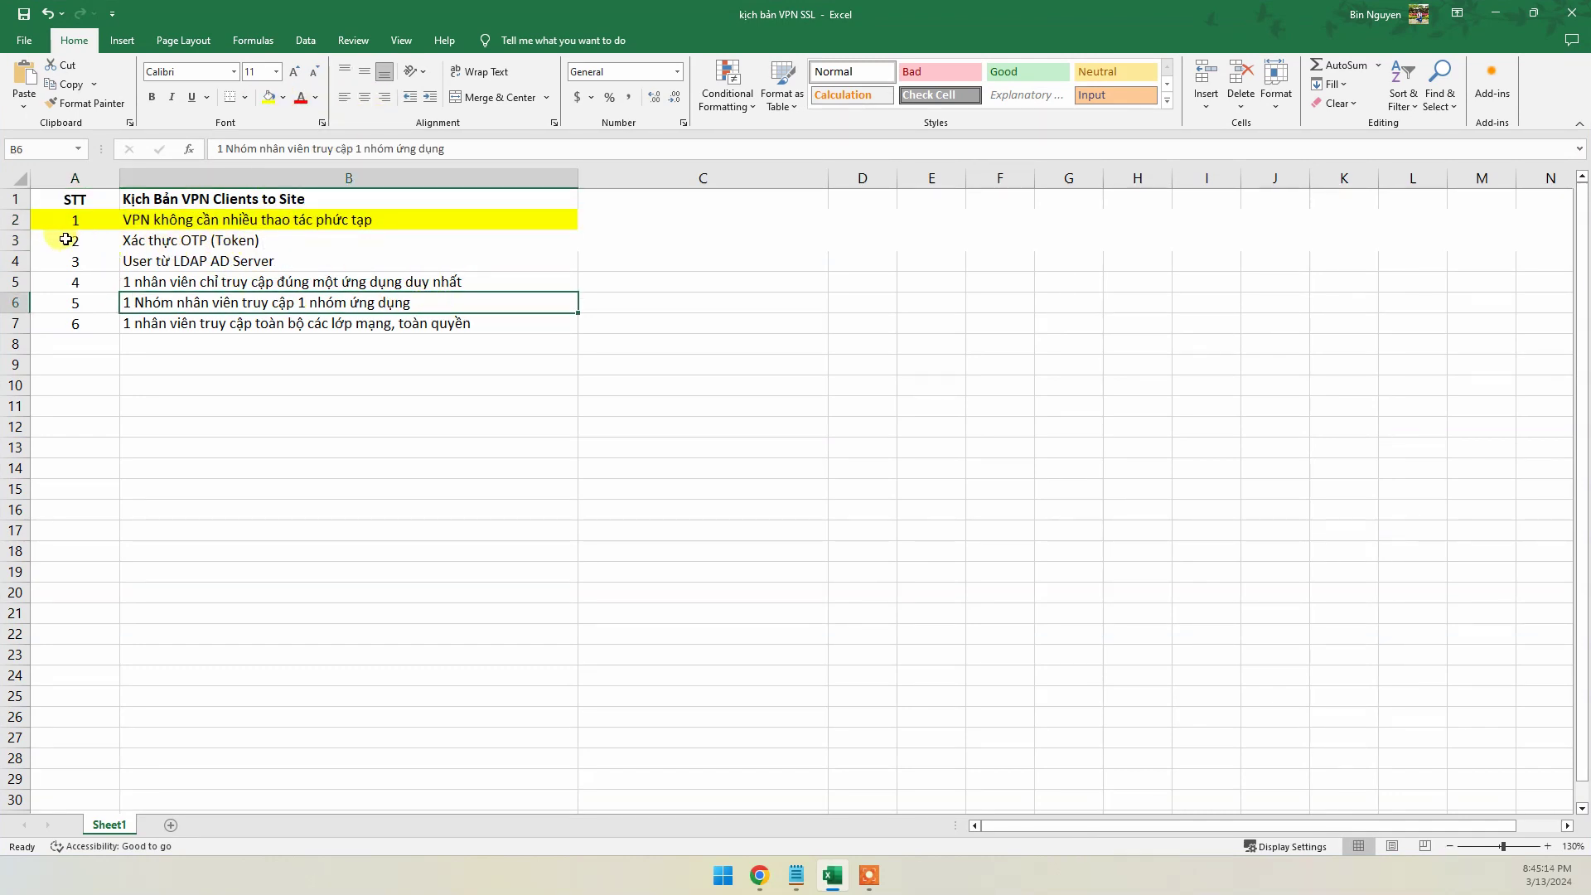
left_click_drag(31, 237, 450, 240)
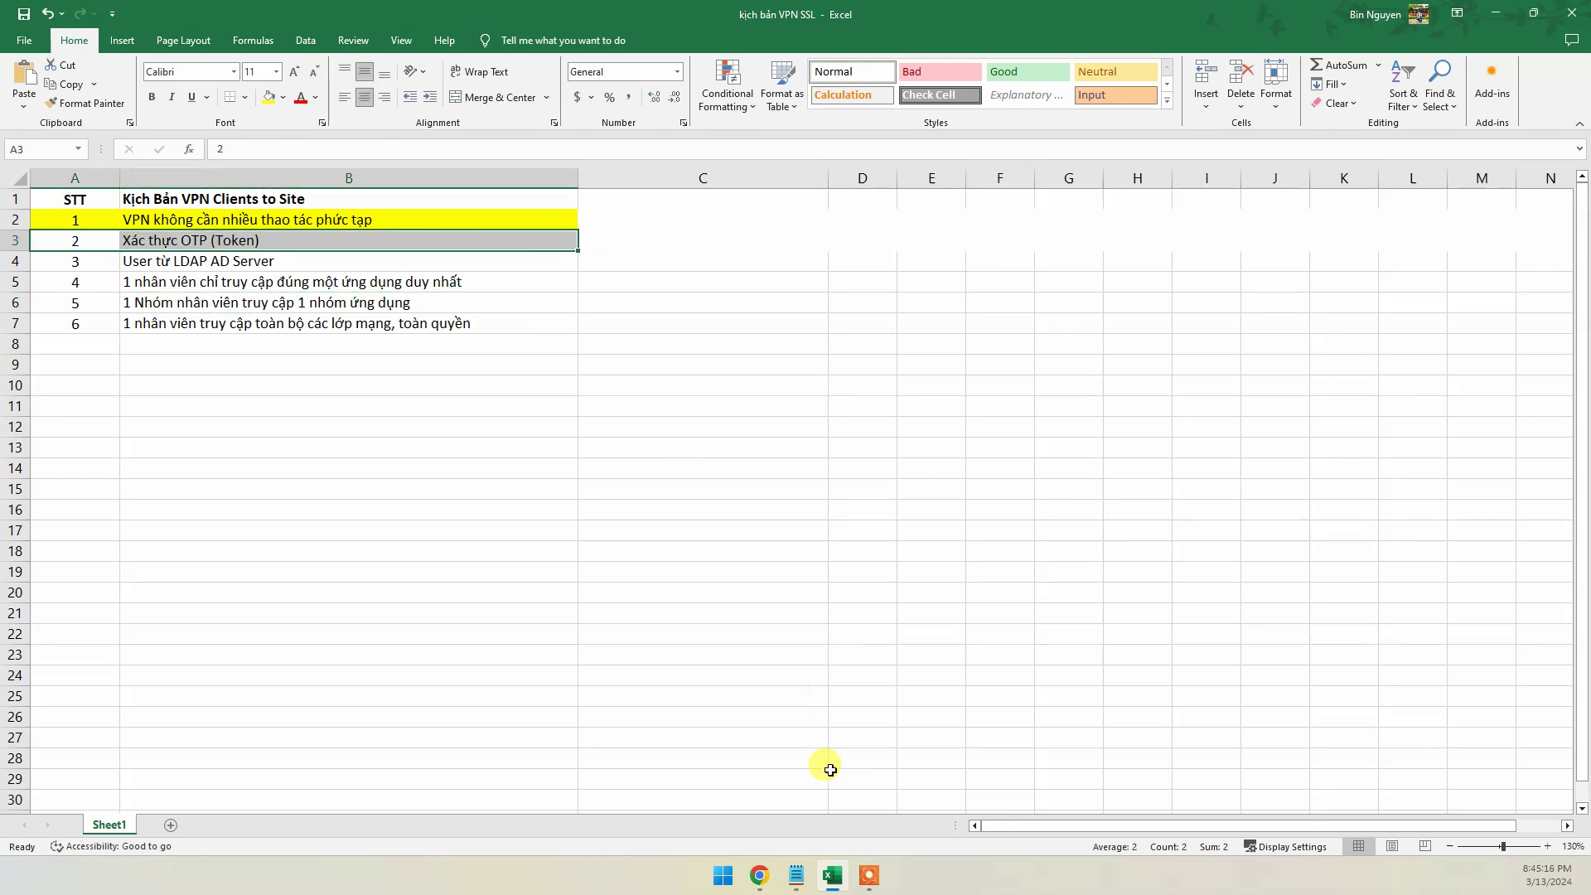
left_click(758, 876)
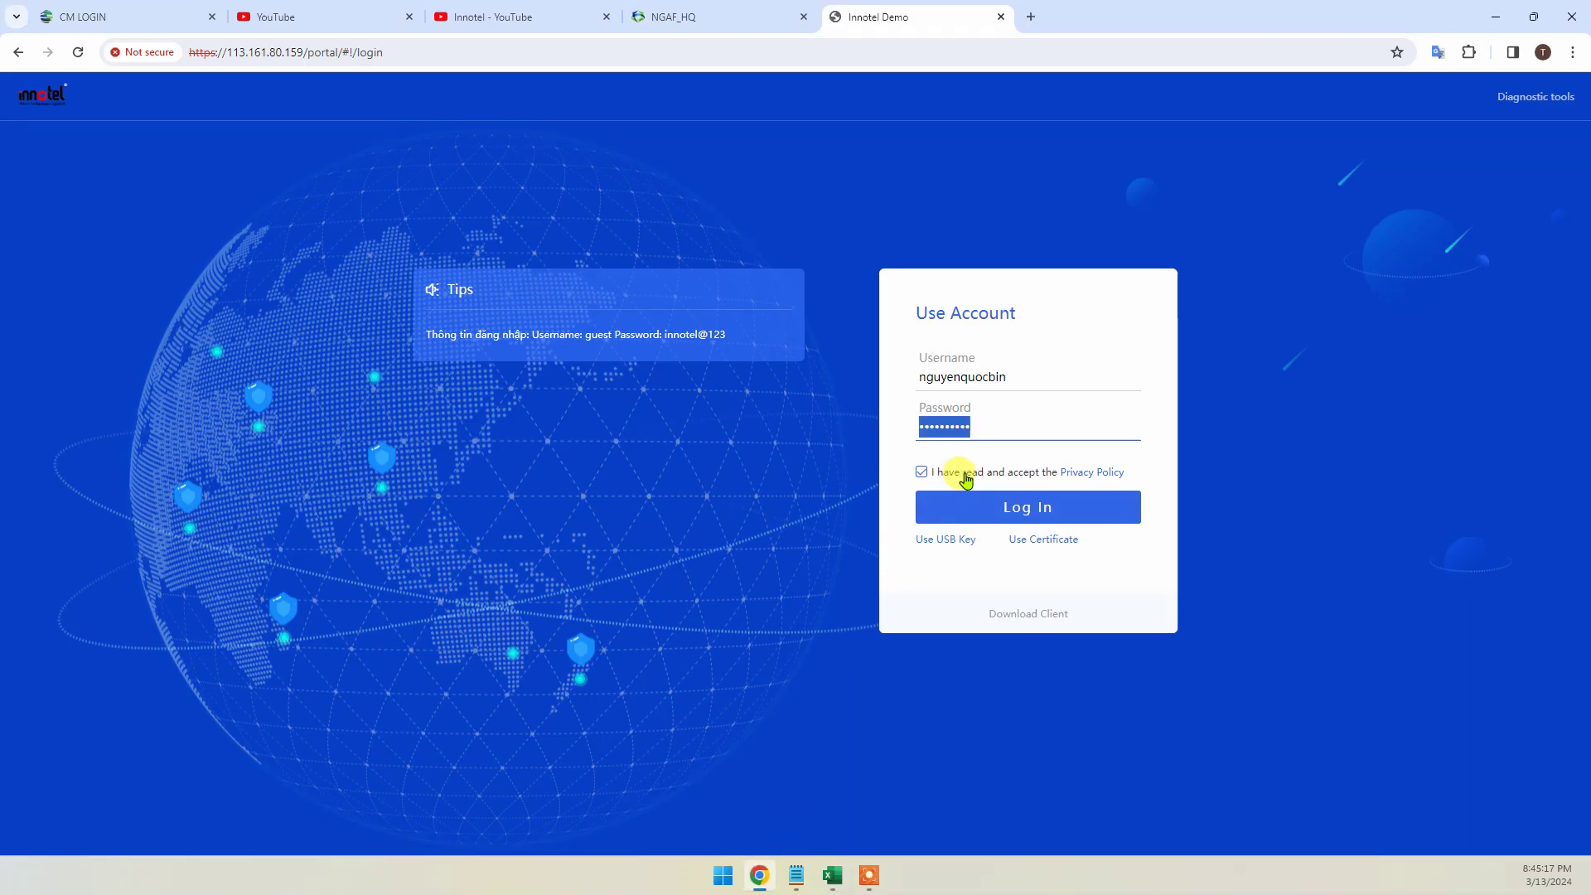
Log in with the TOTP passcode to reach the Default Group, Sangfor, Cisco and ELFIQ resources
left_click(1034, 508)
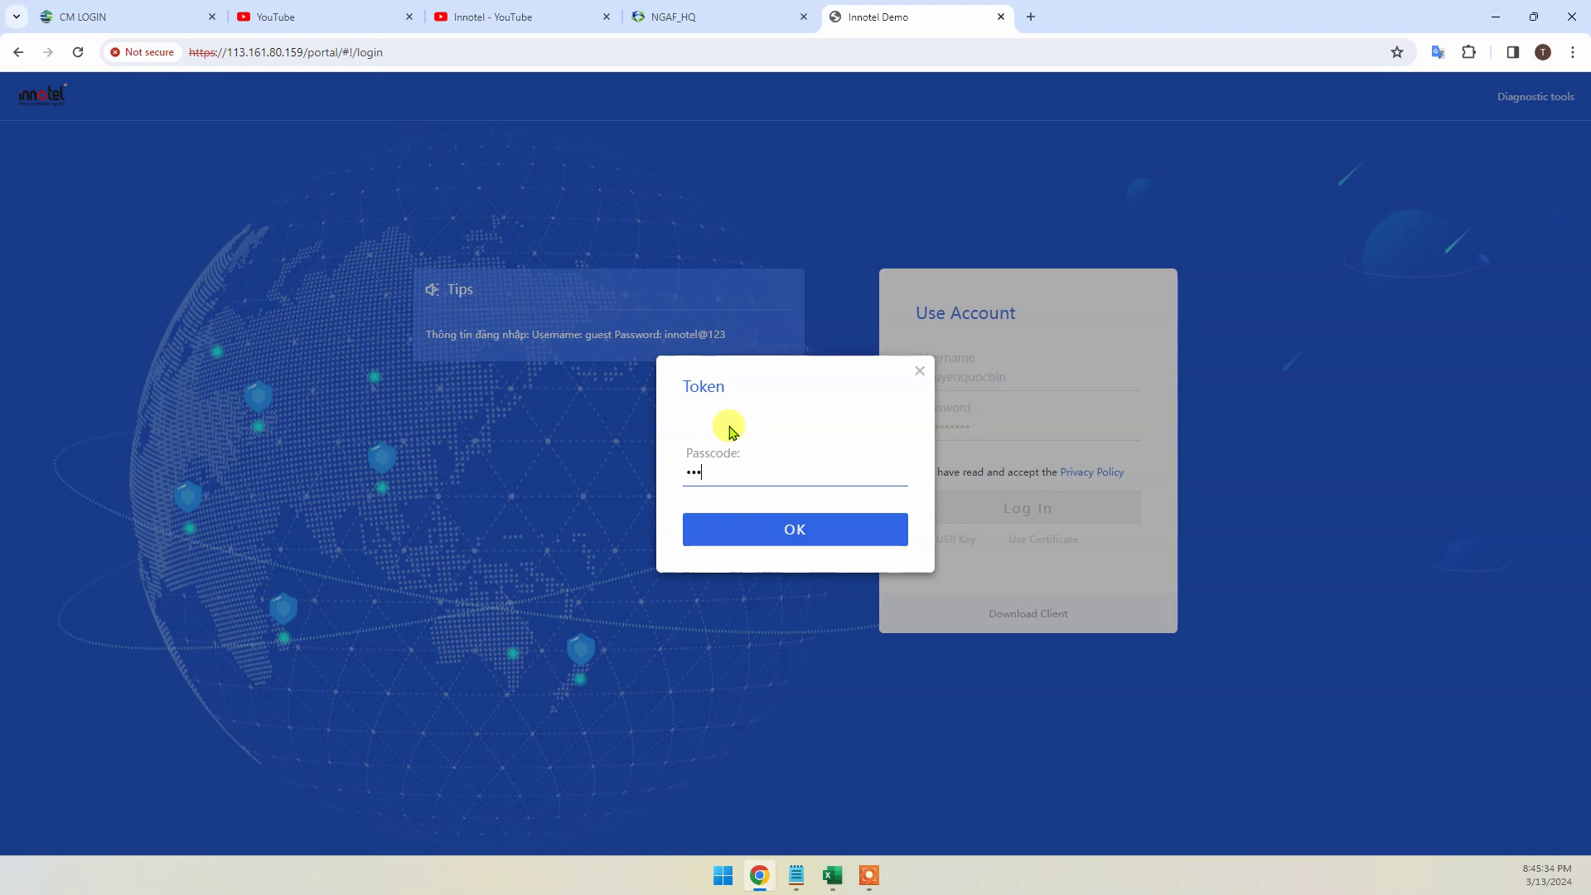
key("Return")
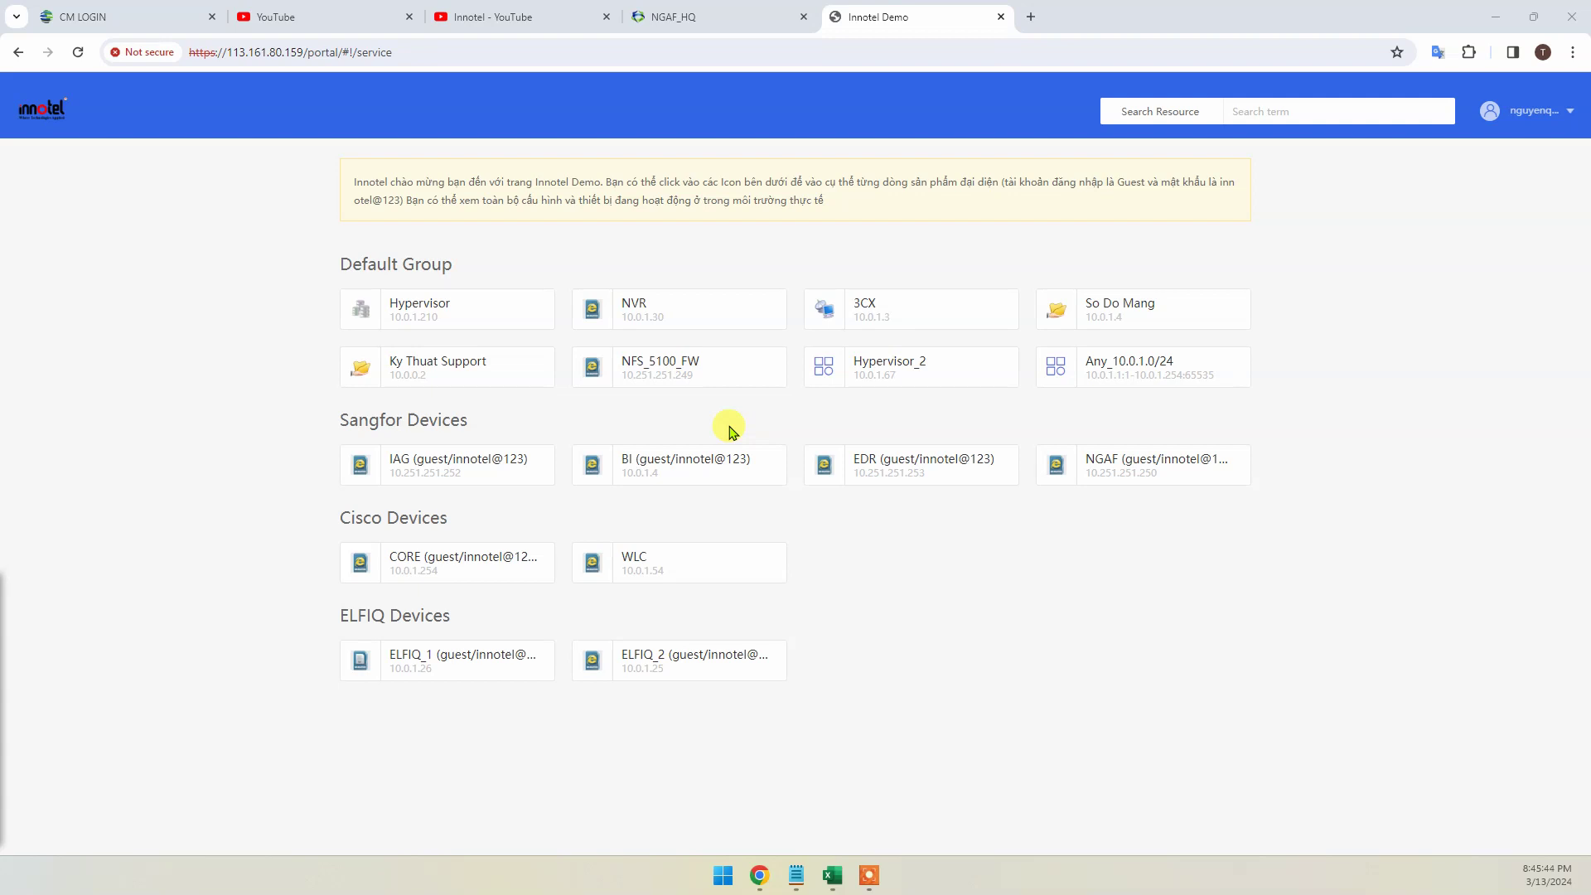
Review the NGAF_HQ SSL VPN local users bound to TOTP dynamic tokens, then return to the portal
left_click(693, 12)
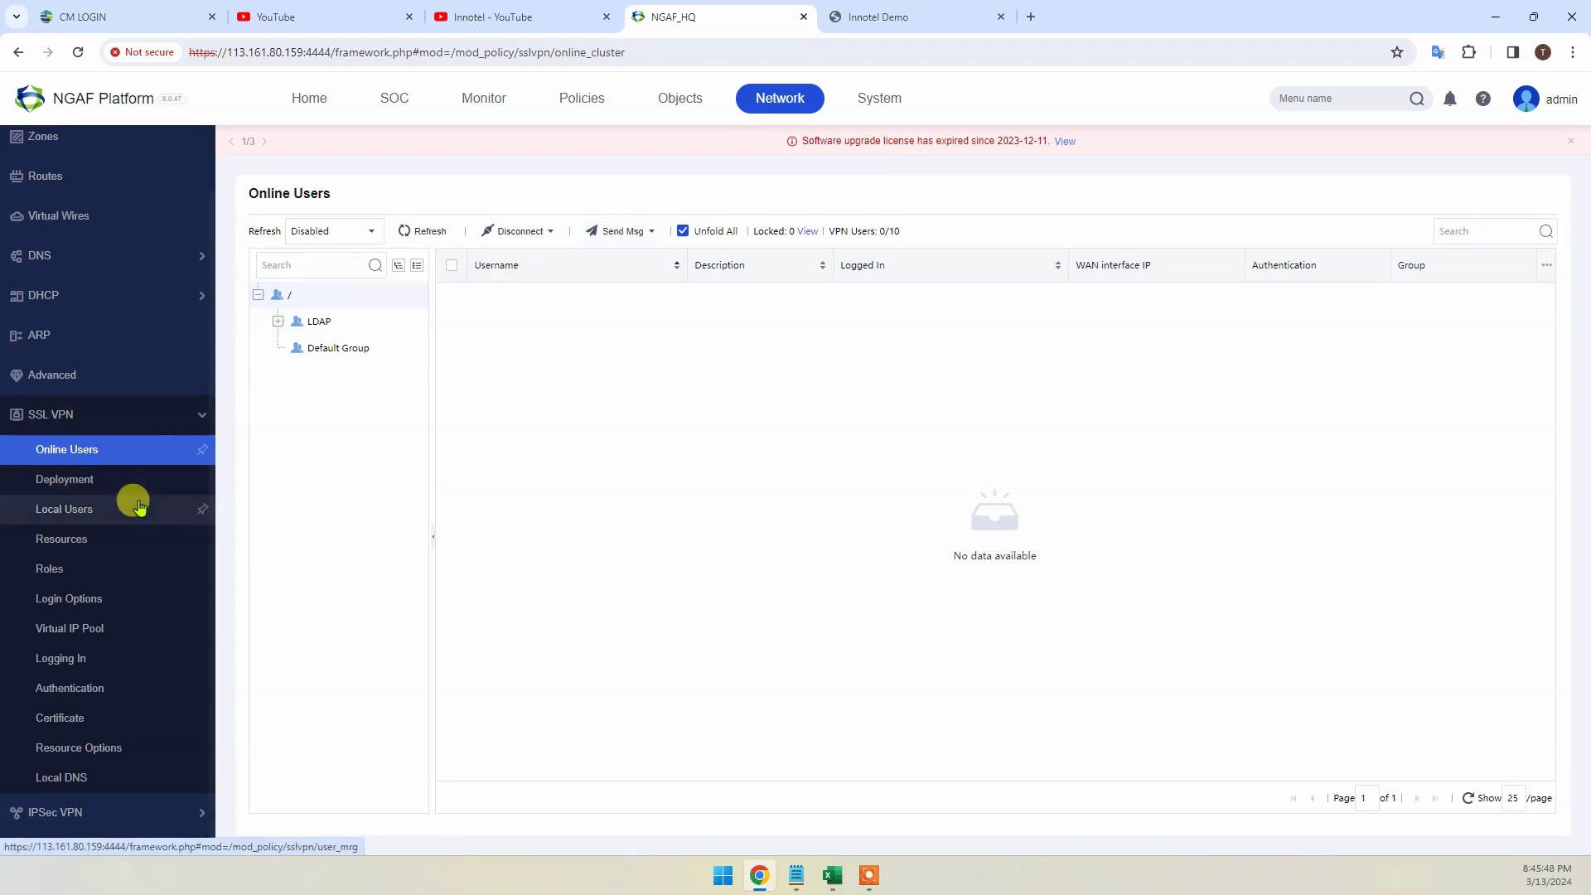
left_click(112, 510)
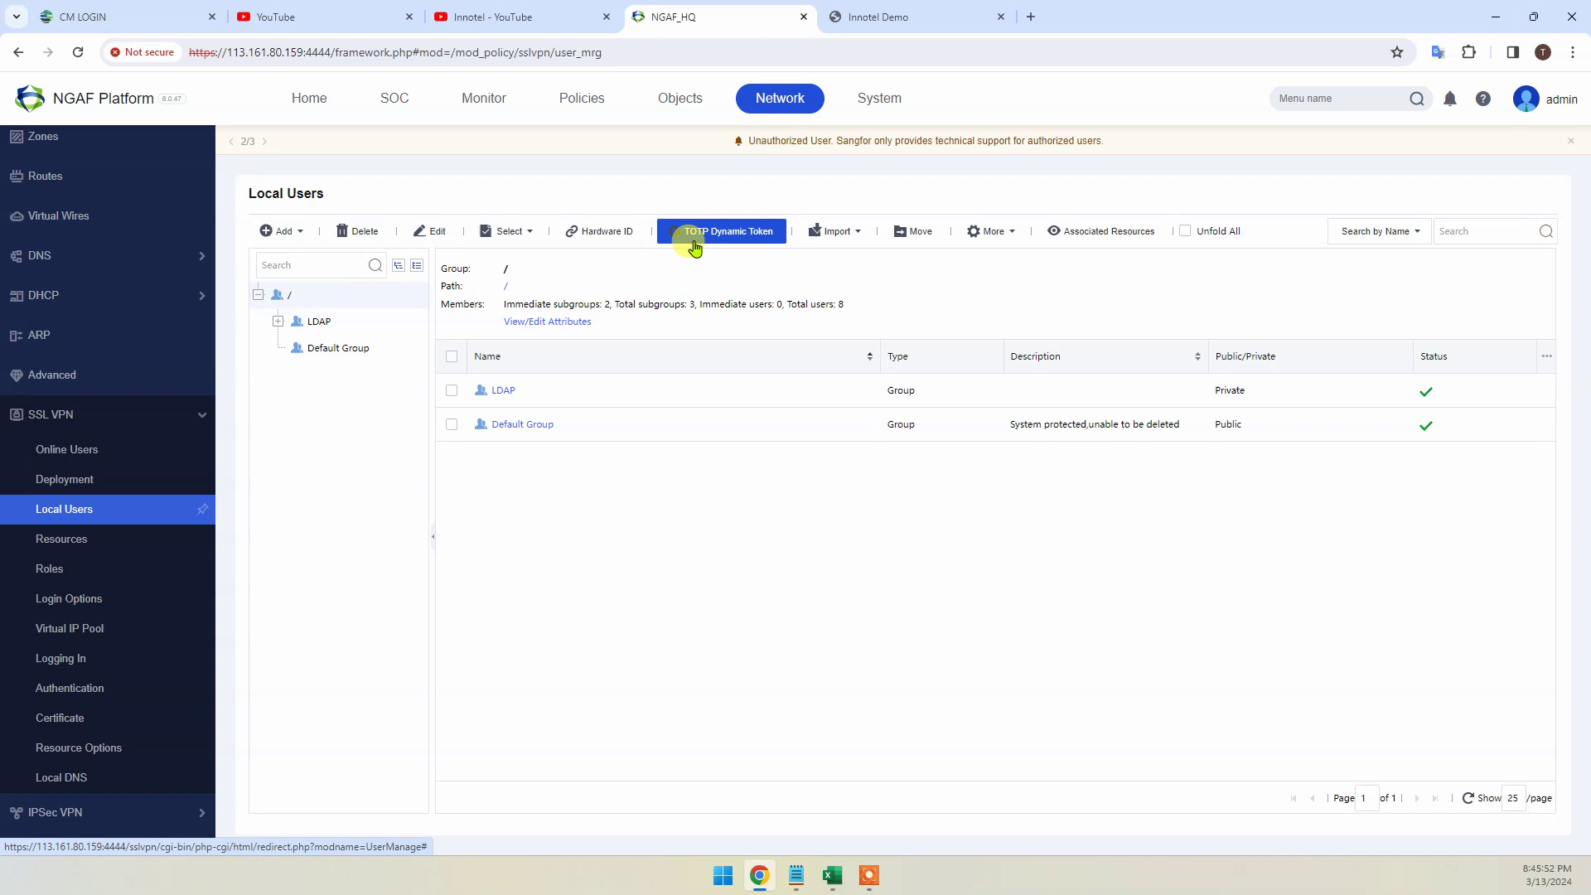
left_click(694, 242)
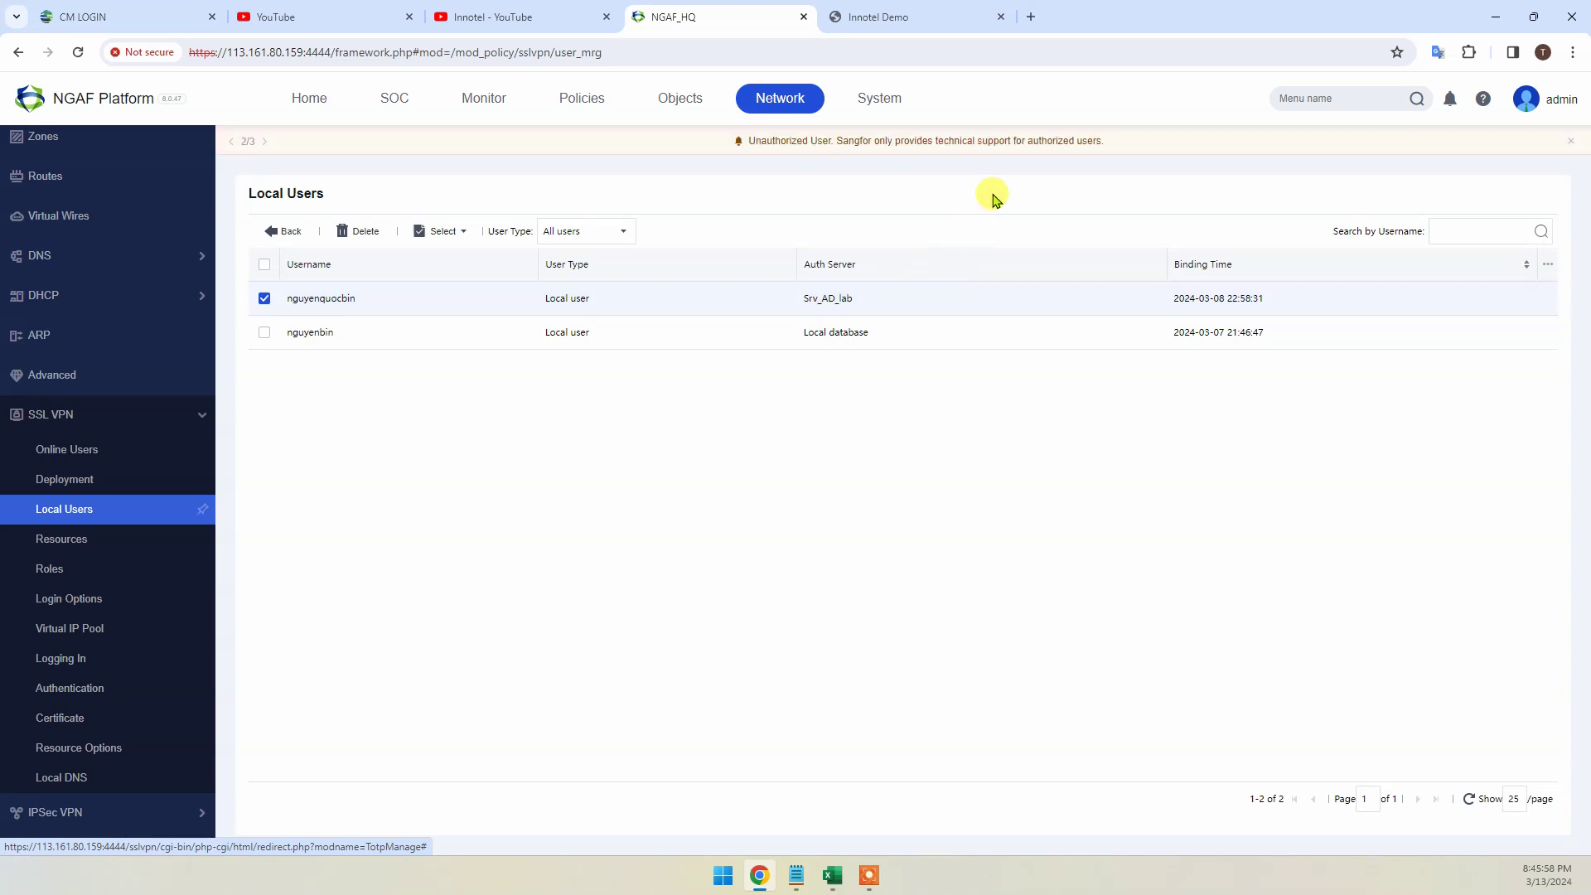
left_click(919, 17)
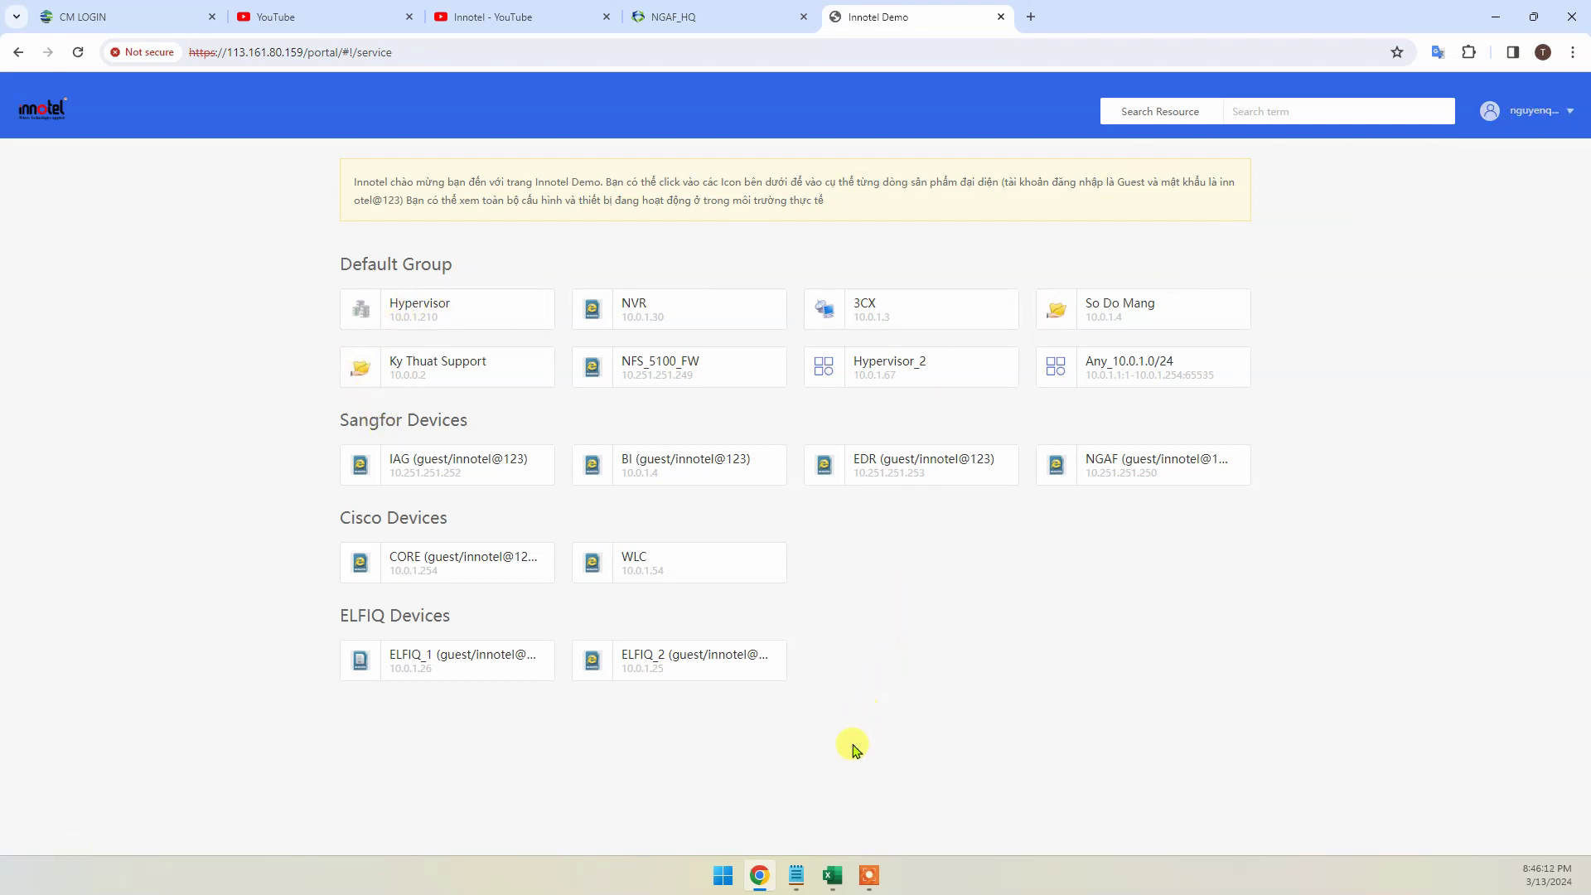
Fill the OTP token row A3:B3 yellow and select the LDAP users row A4:B4
left_click(834, 876)
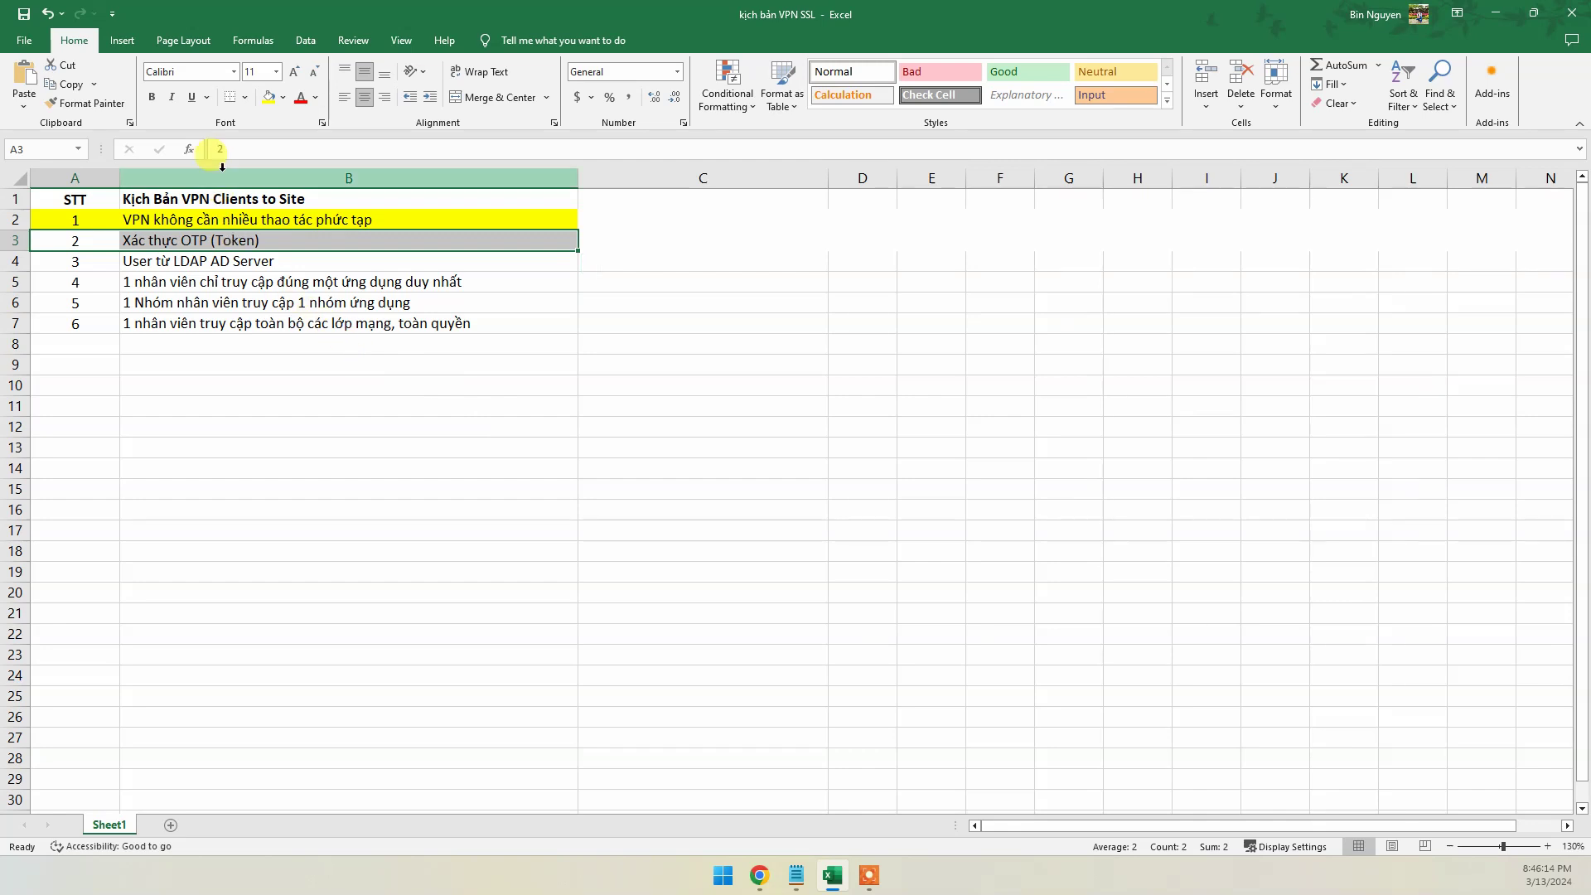
left_click(269, 97)
left_click(286, 300)
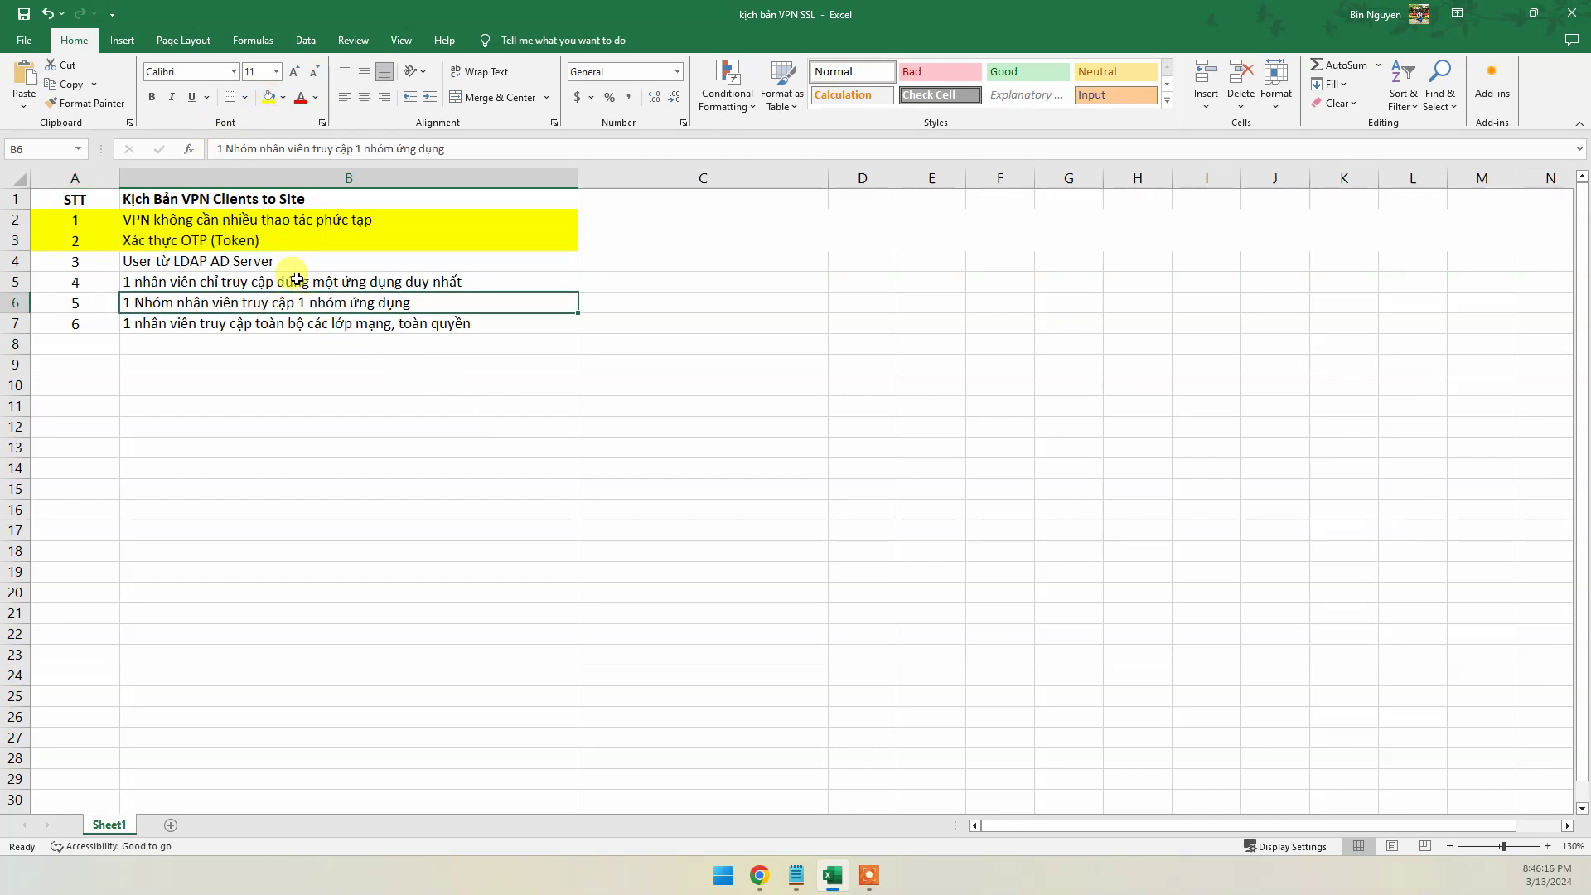
left_click_drag(64, 262, 451, 257)
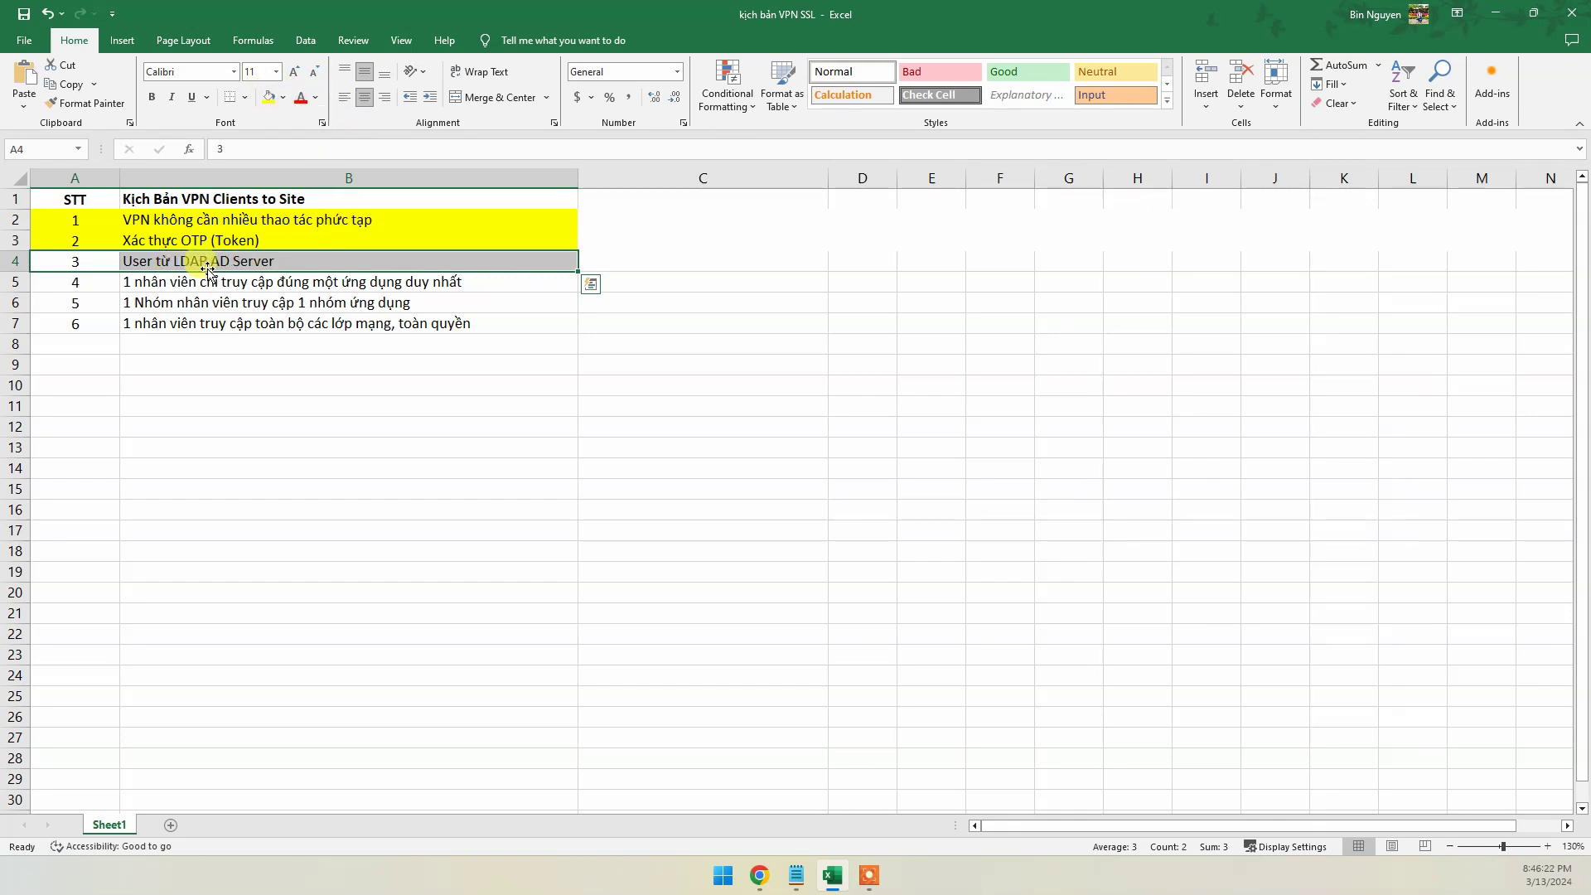
left_click(759, 875)
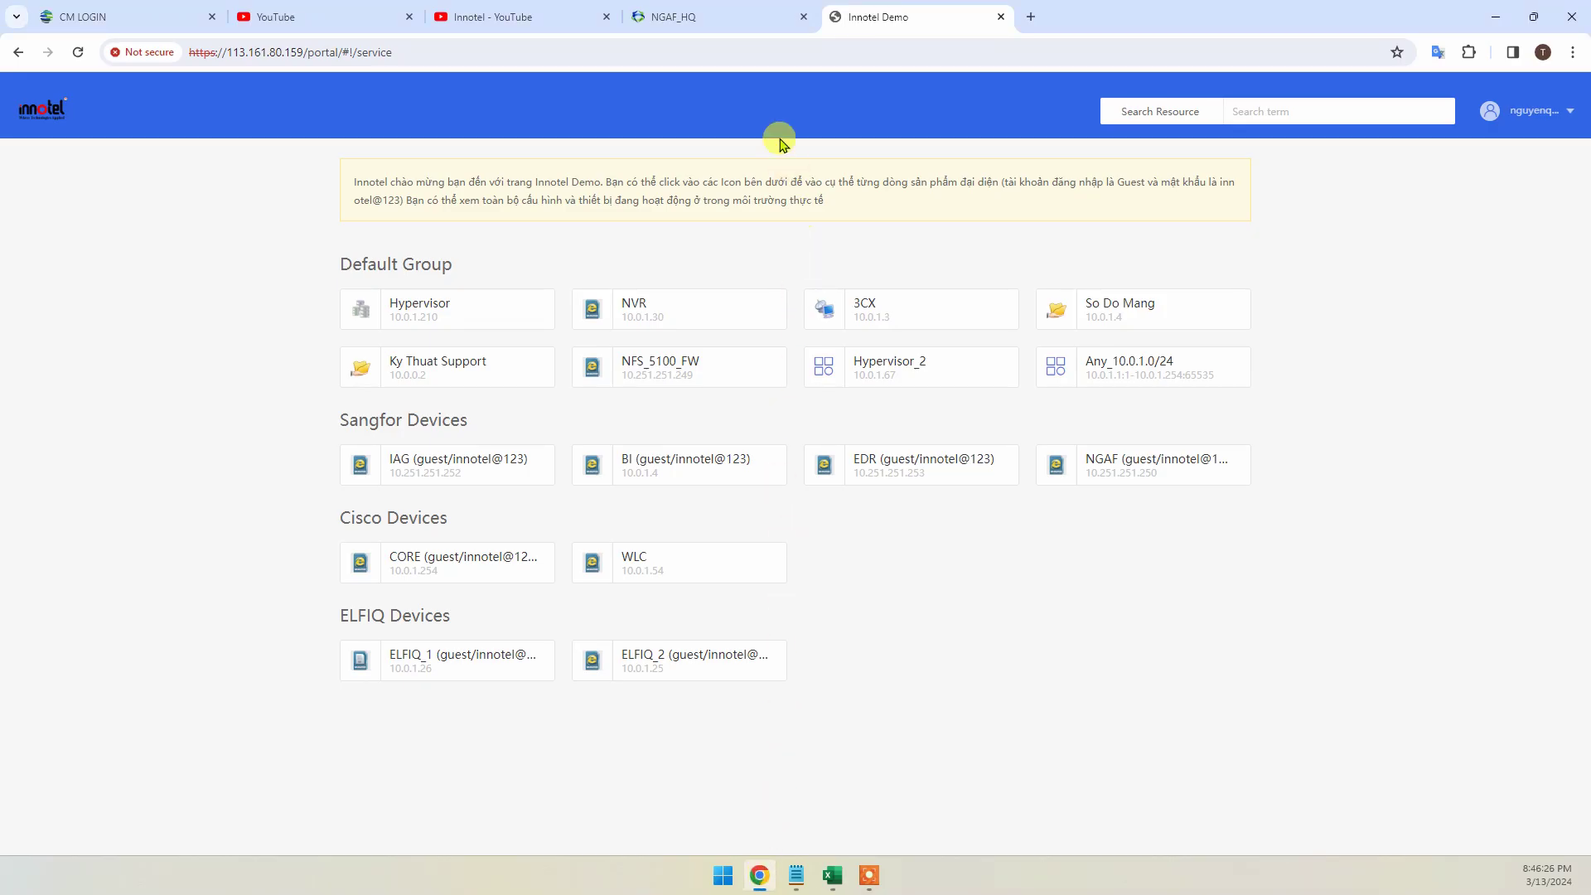
Open LDAP Settings on the NGAF_HQ SSL VPN Authentication page
left_click(710, 18)
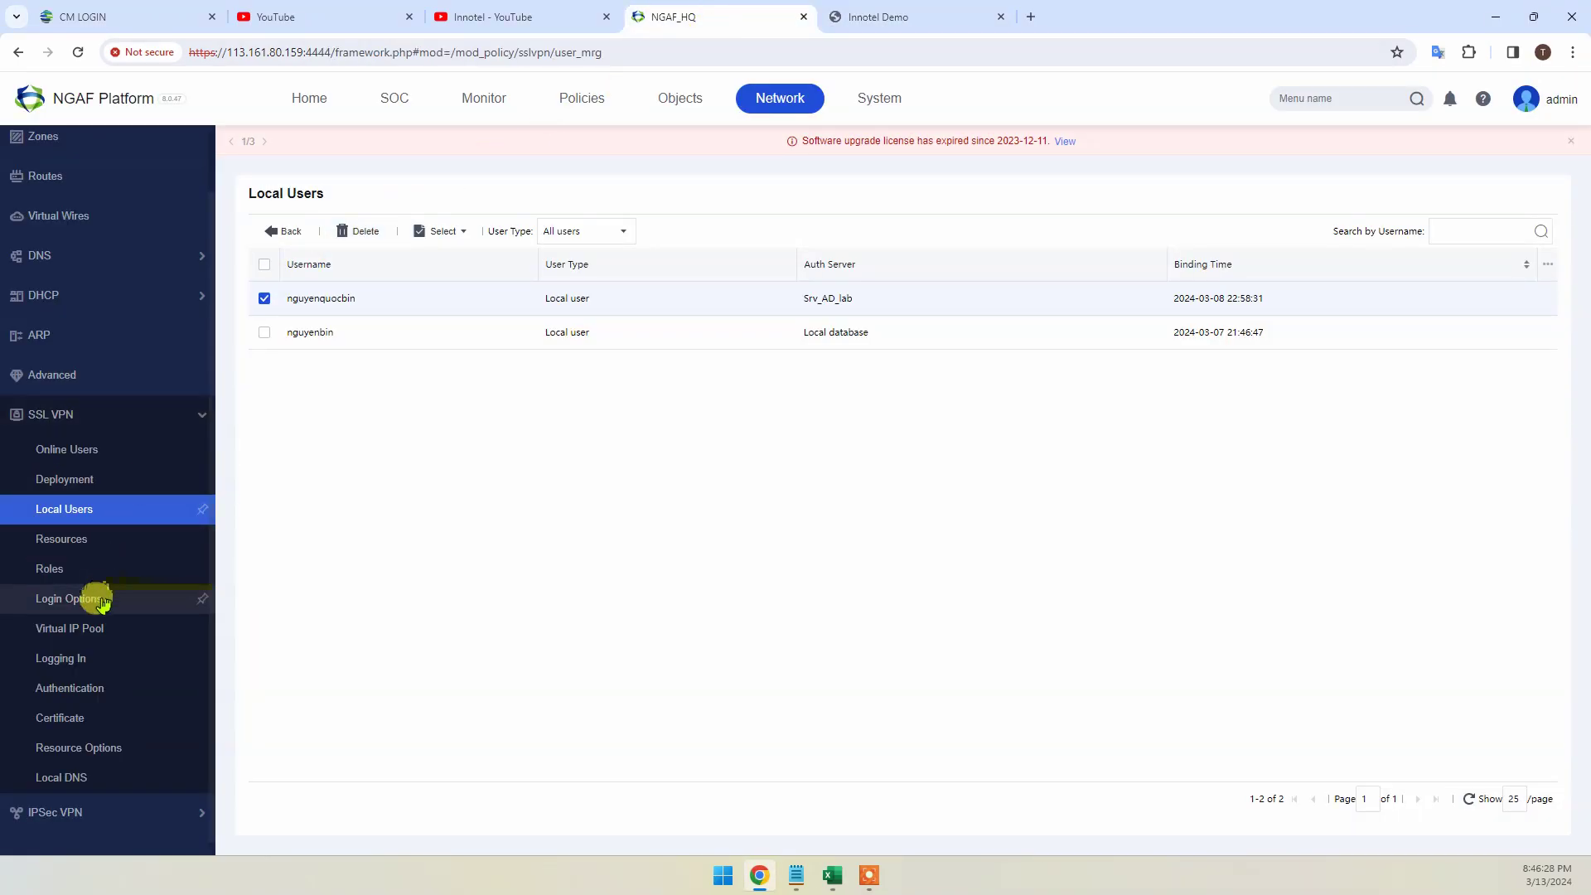
left_click(82, 687)
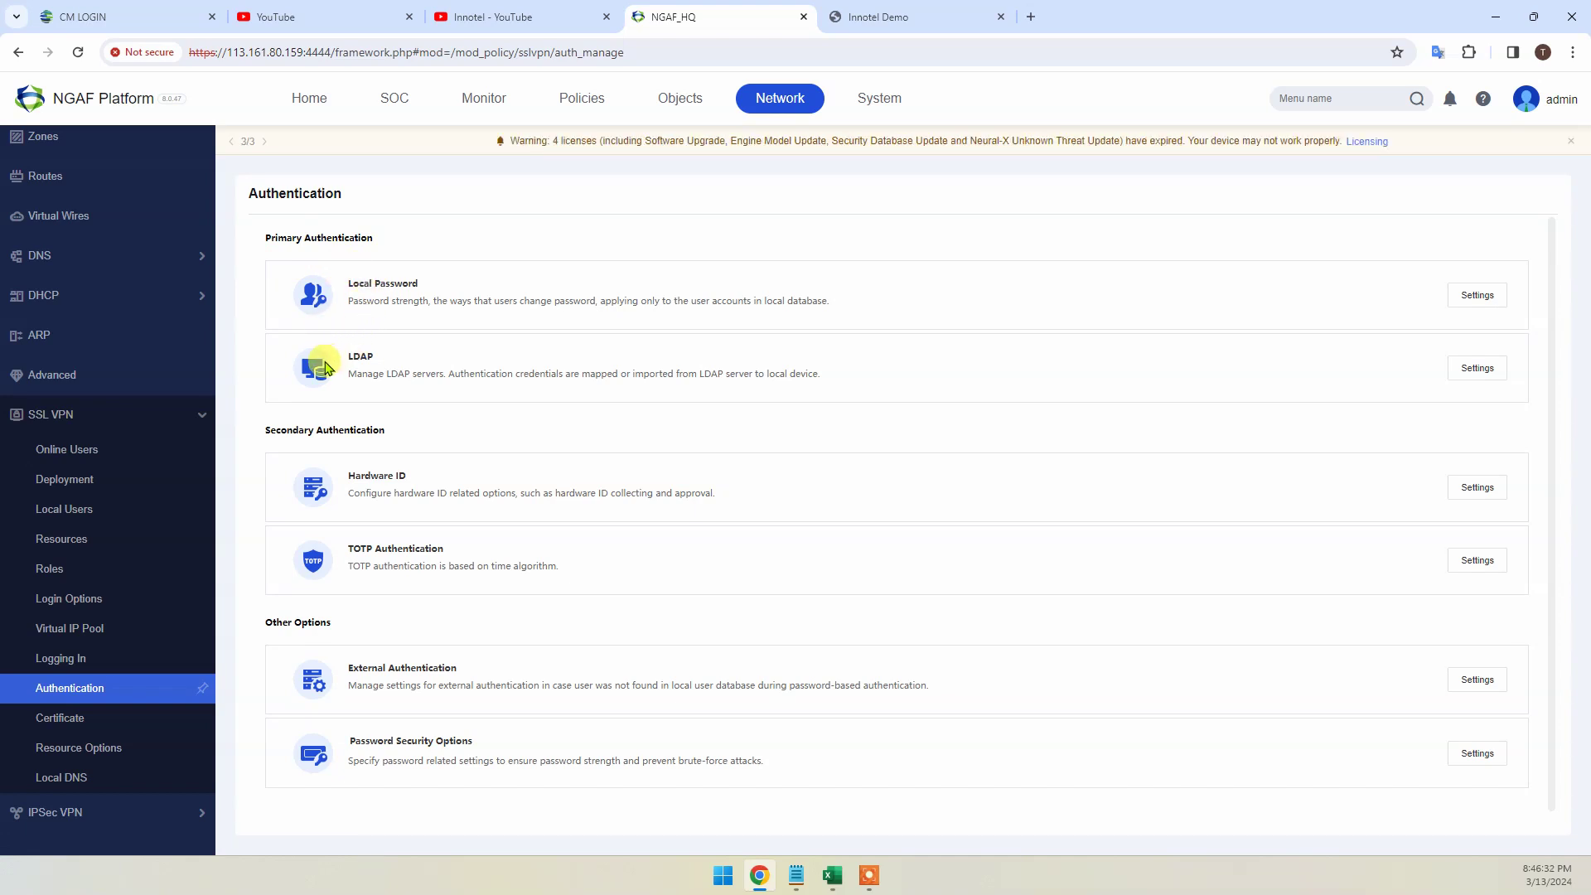
left_click(1492, 368)
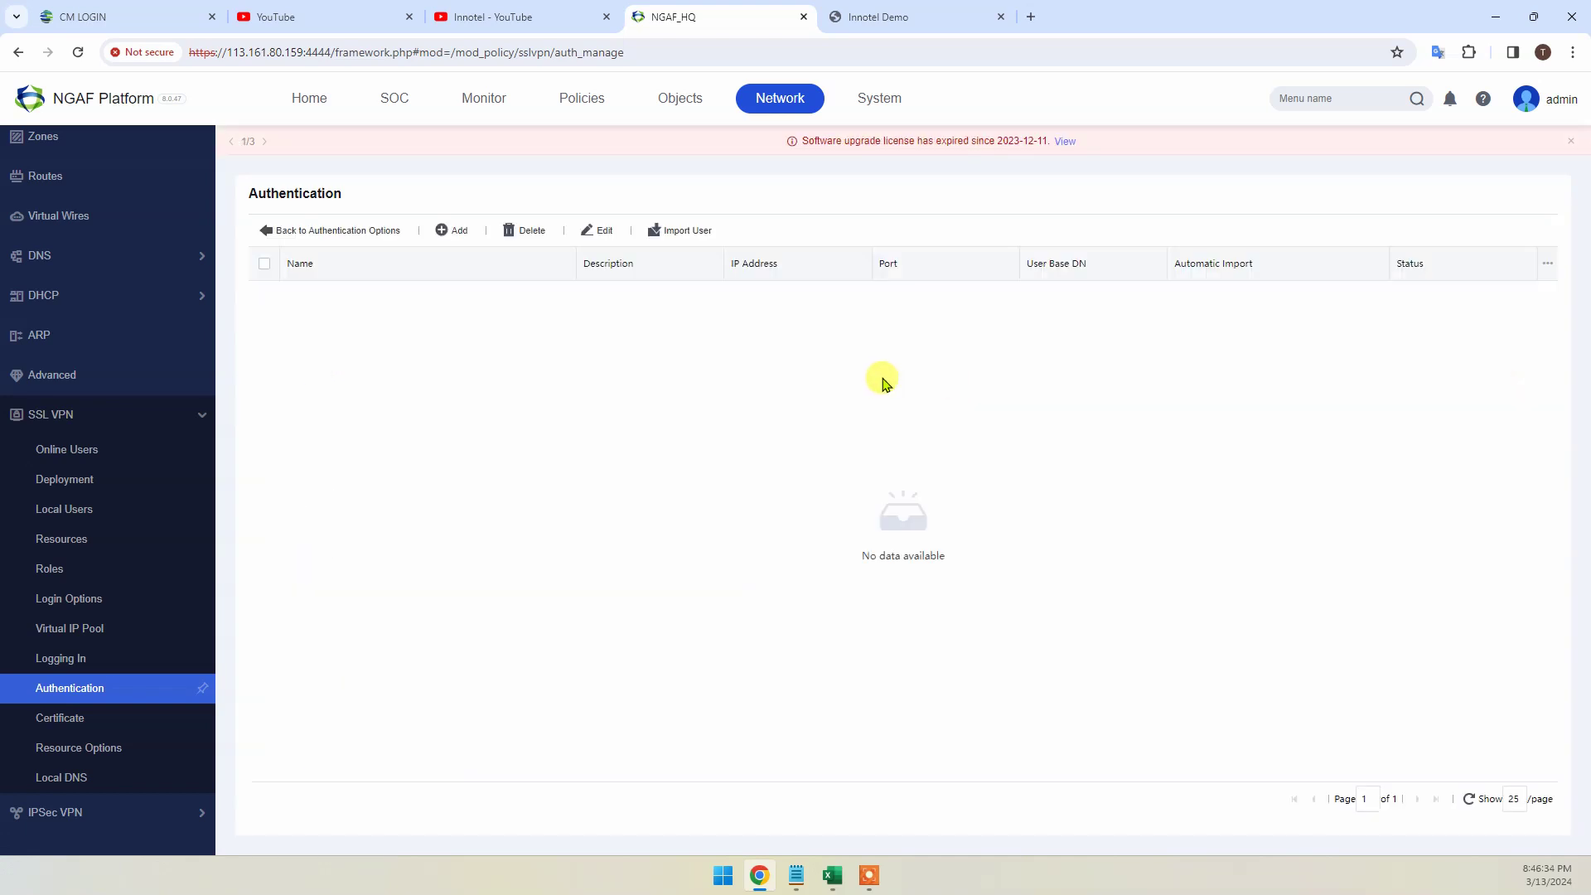
Review the Srv_AD_lab server configuration (10.0.1.2, port 389) and close it unsaved
left_click(598, 309)
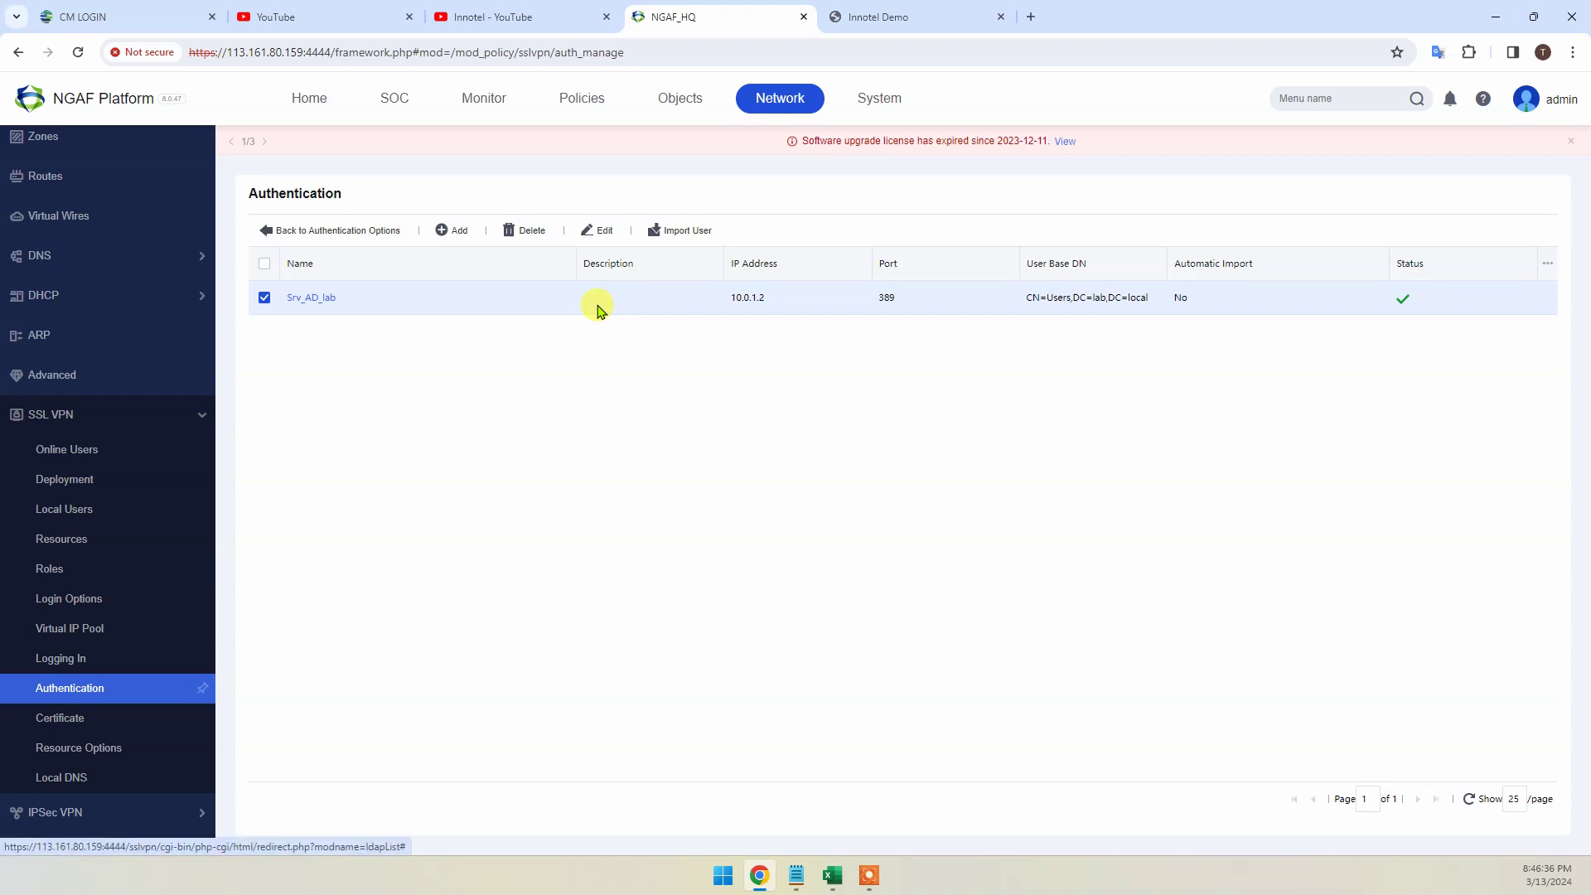
left_click(341, 298)
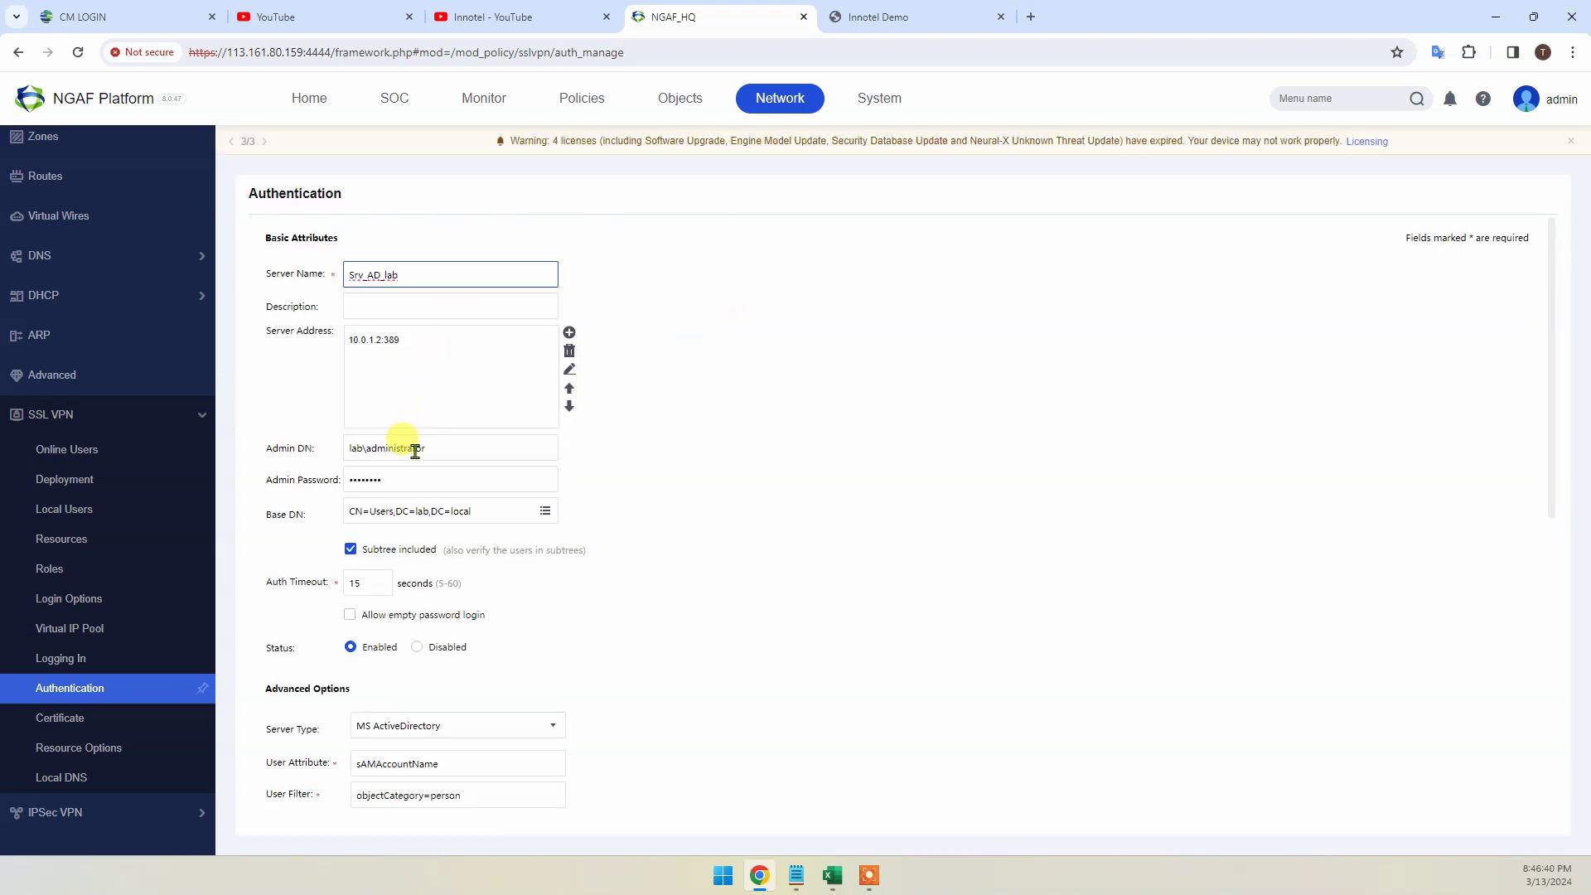
scroll(415, 451, "down", 6)
scroll(454, 595, "up", 6)
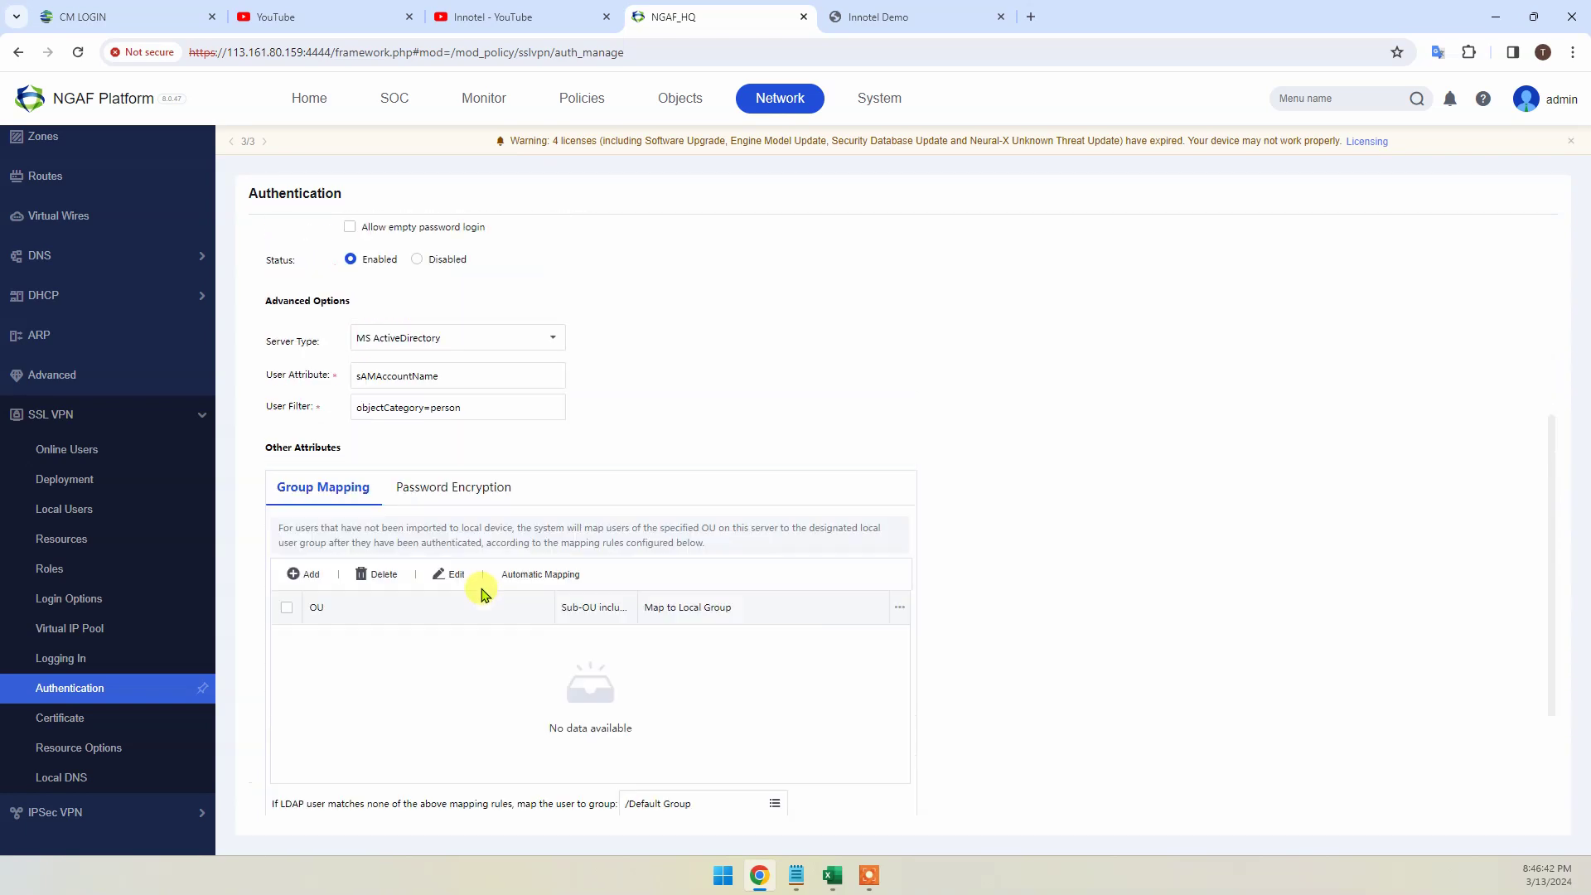
scroll(426, 539, "down", 7)
left_click(371, 726)
left_click(264, 297)
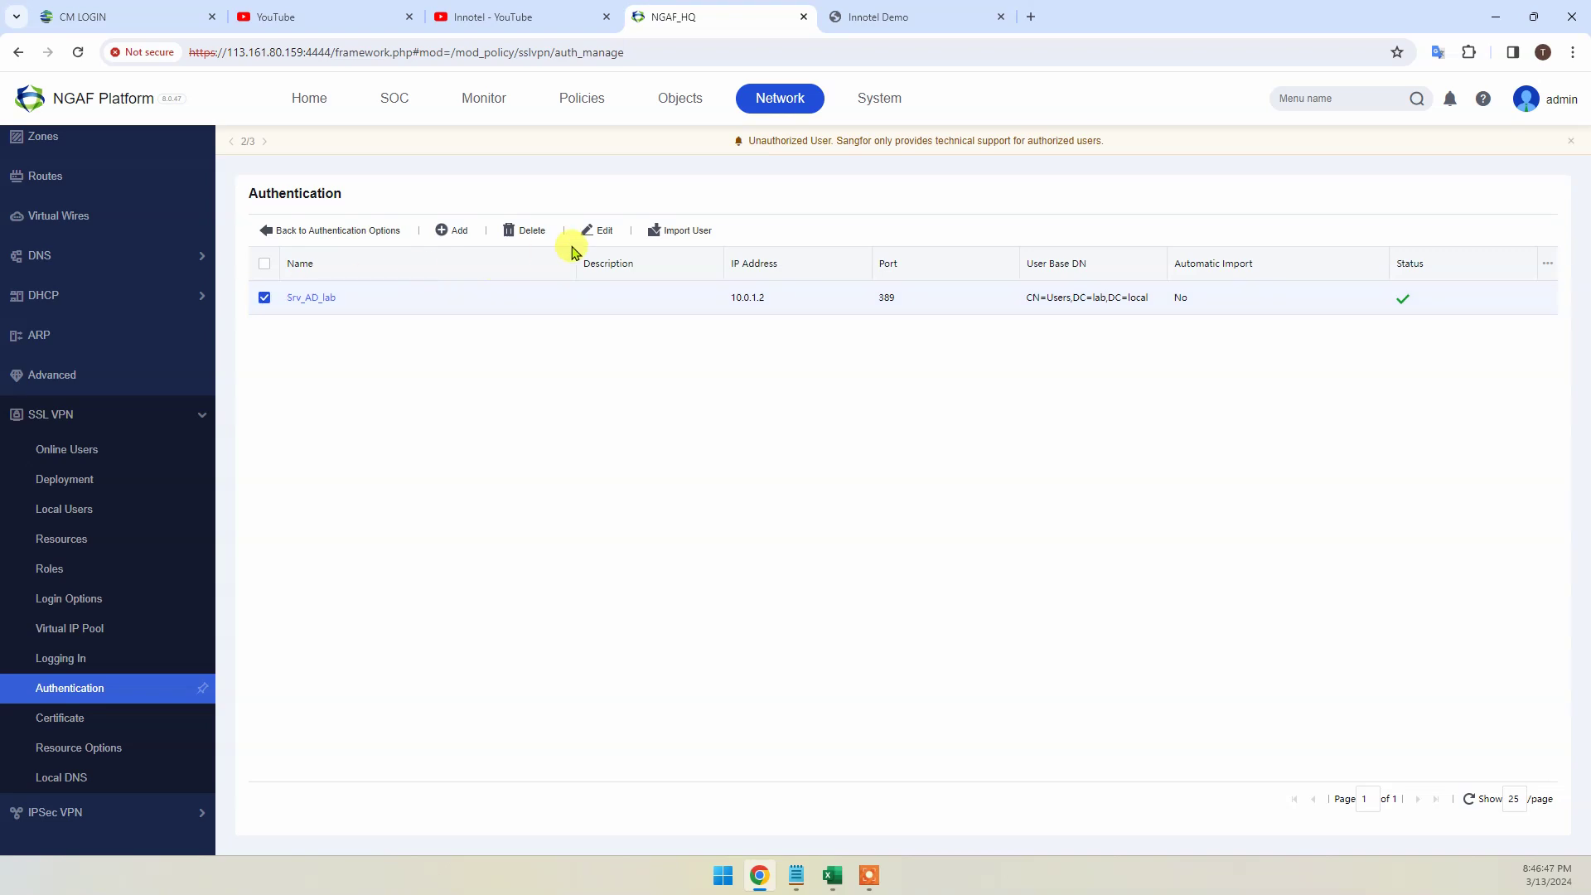
Preview the Srv_AD_lab directory tree, then reopen Import User to import Users into /LDAP
left_click(675, 235)
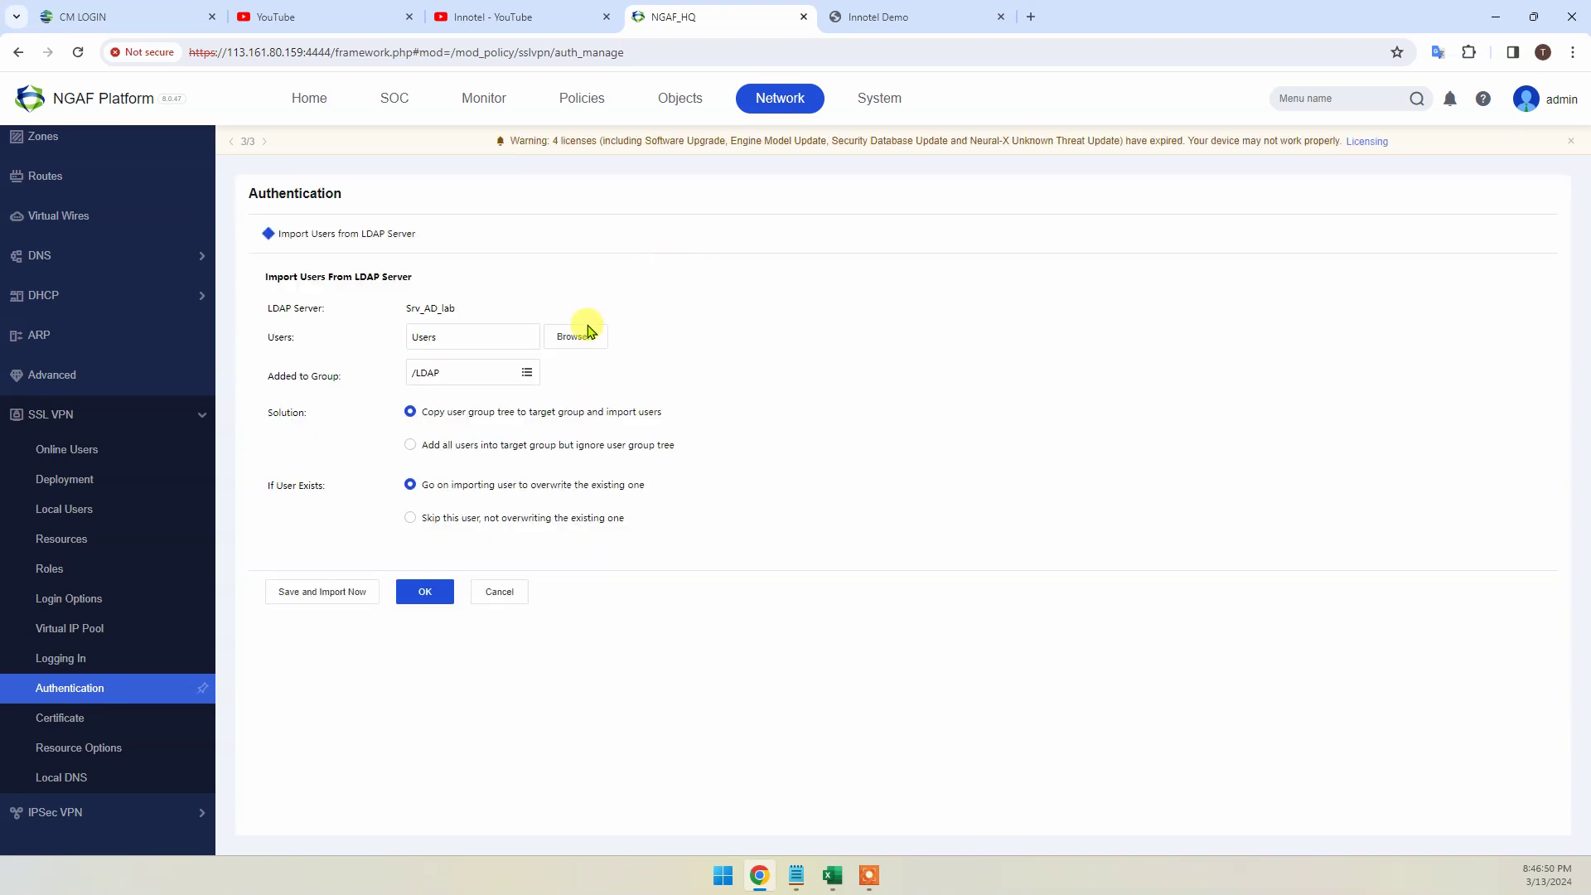
left_click(584, 339)
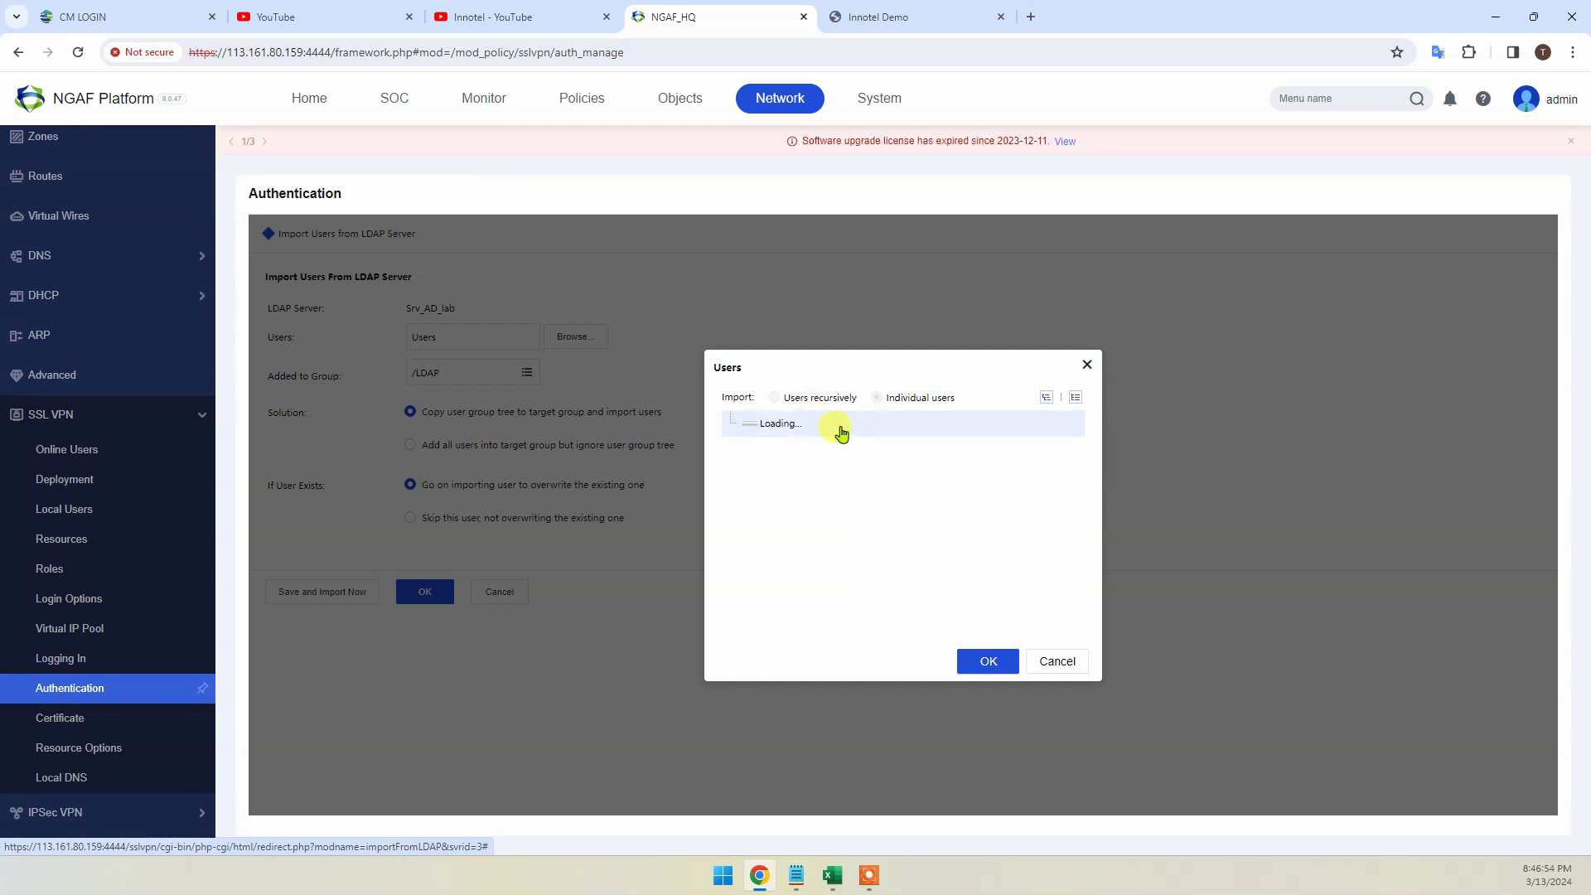
left_click(730, 423)
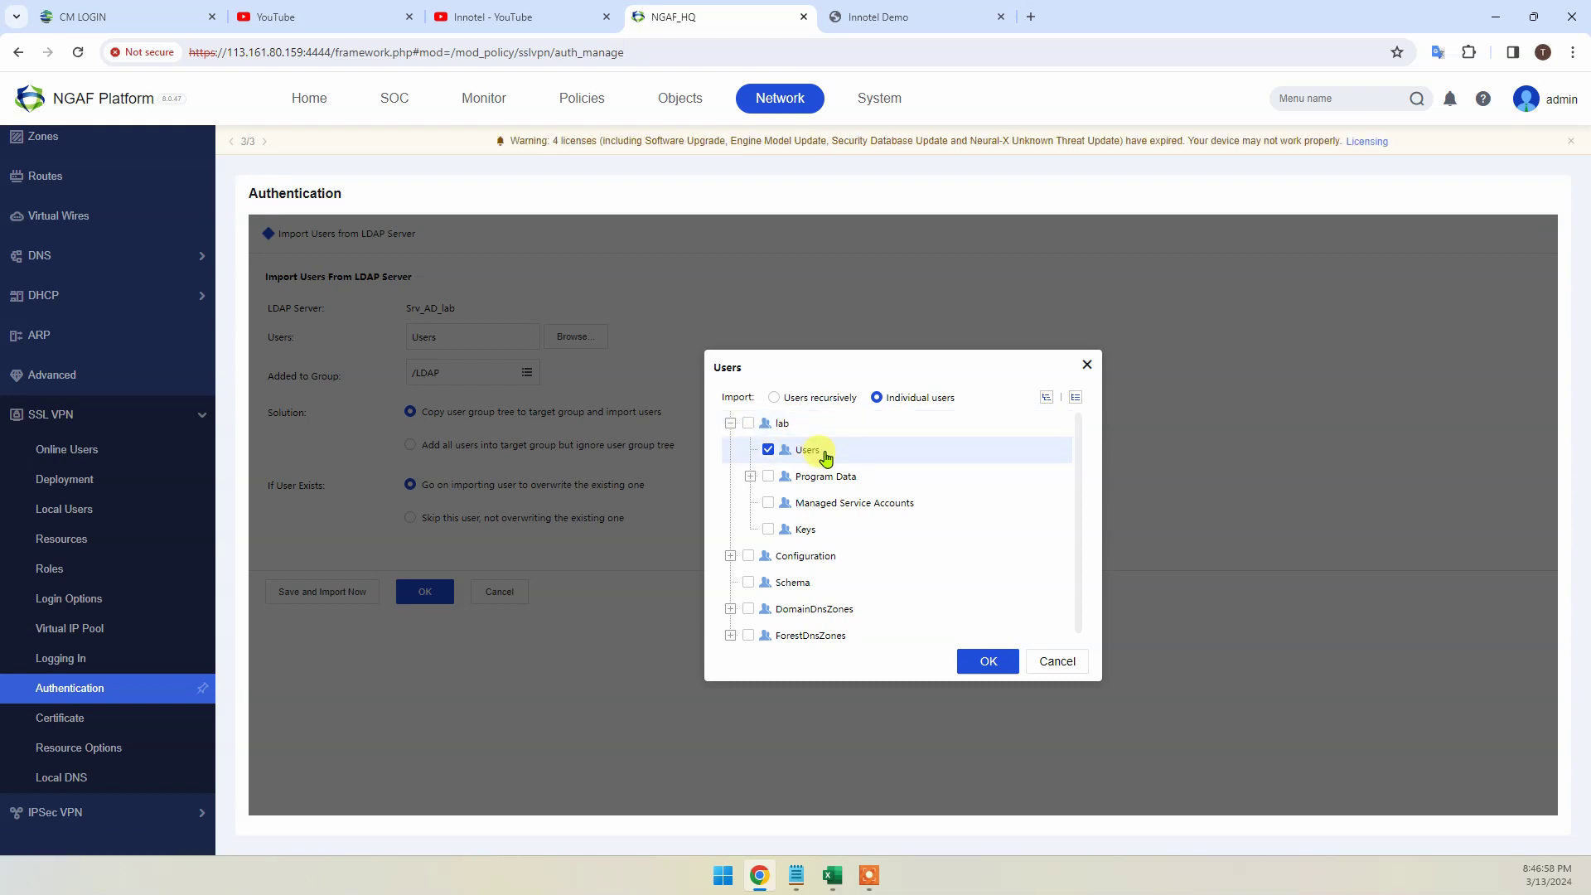
left_click(1057, 660)
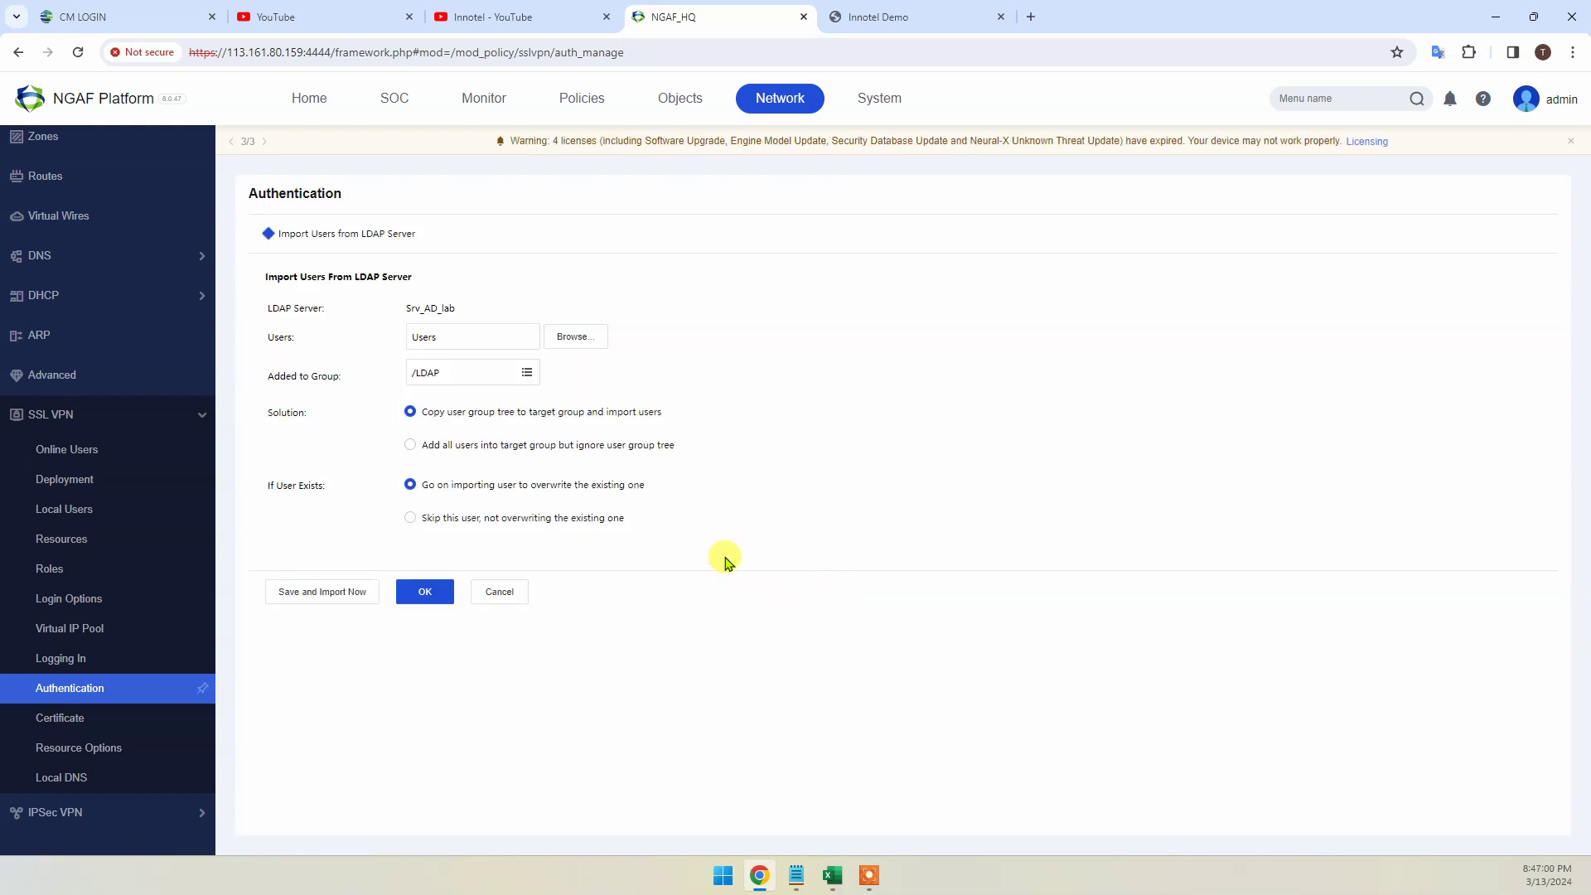
left_click(500, 592)
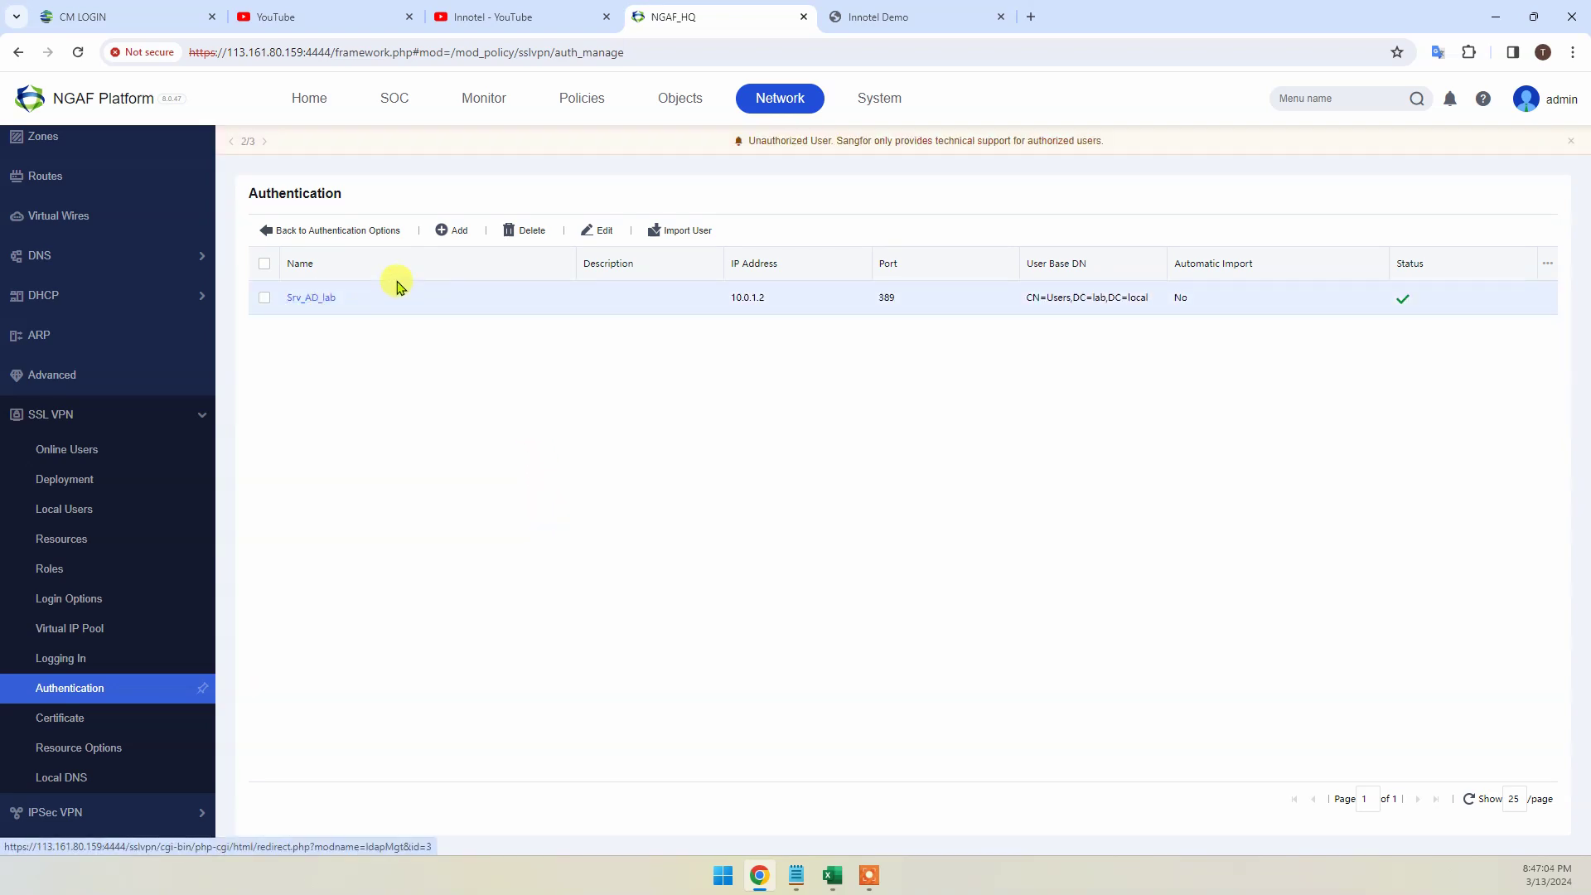
left_click(671, 231)
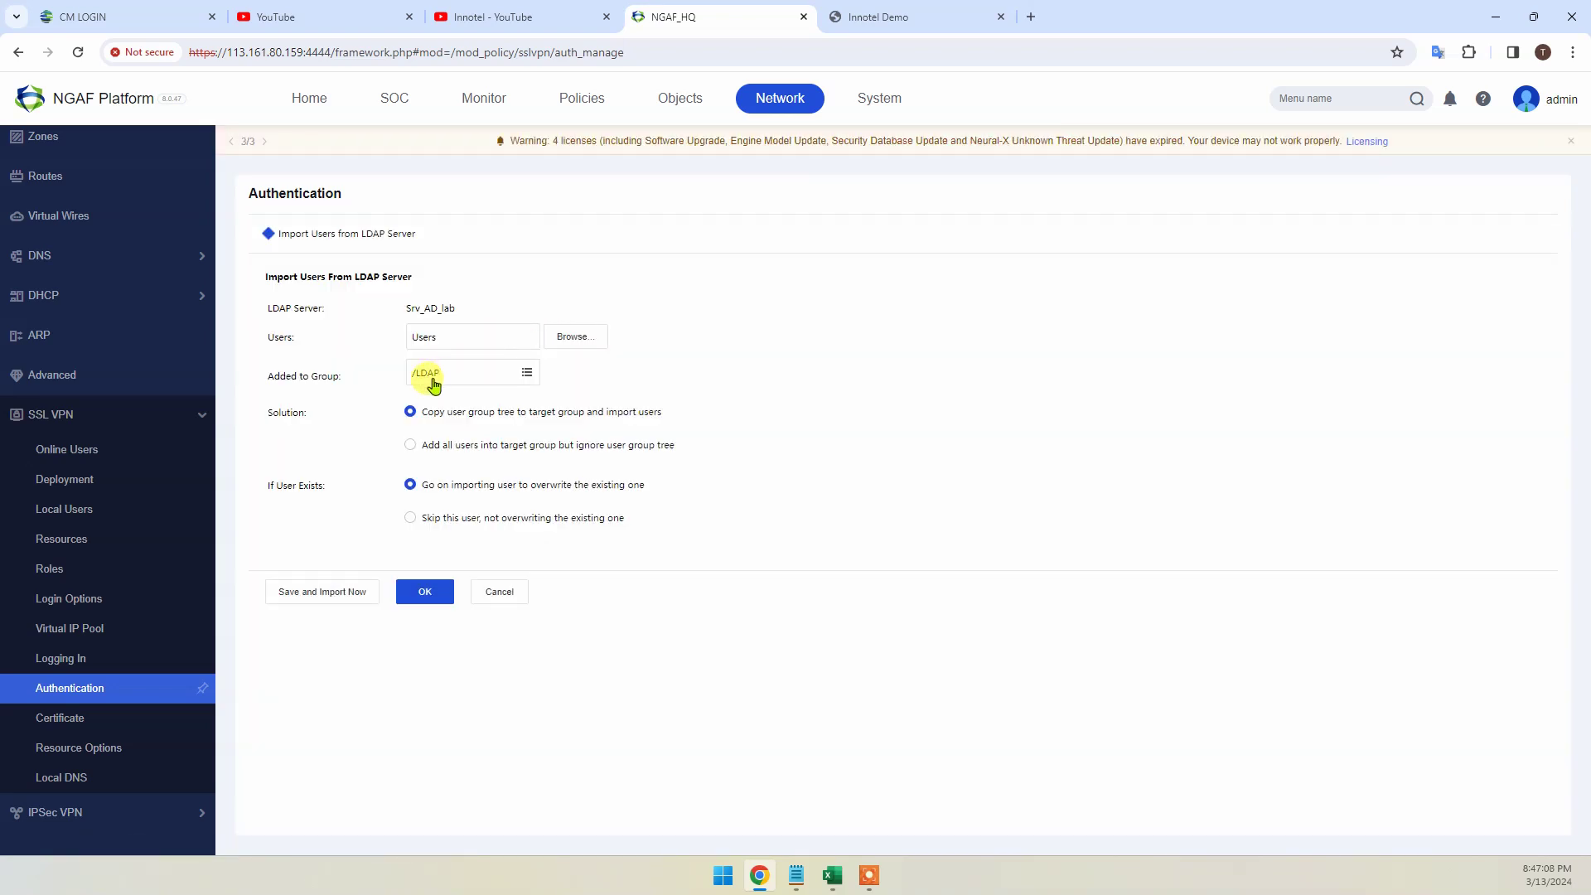
left_click_drag(288, 370, 422, 381)
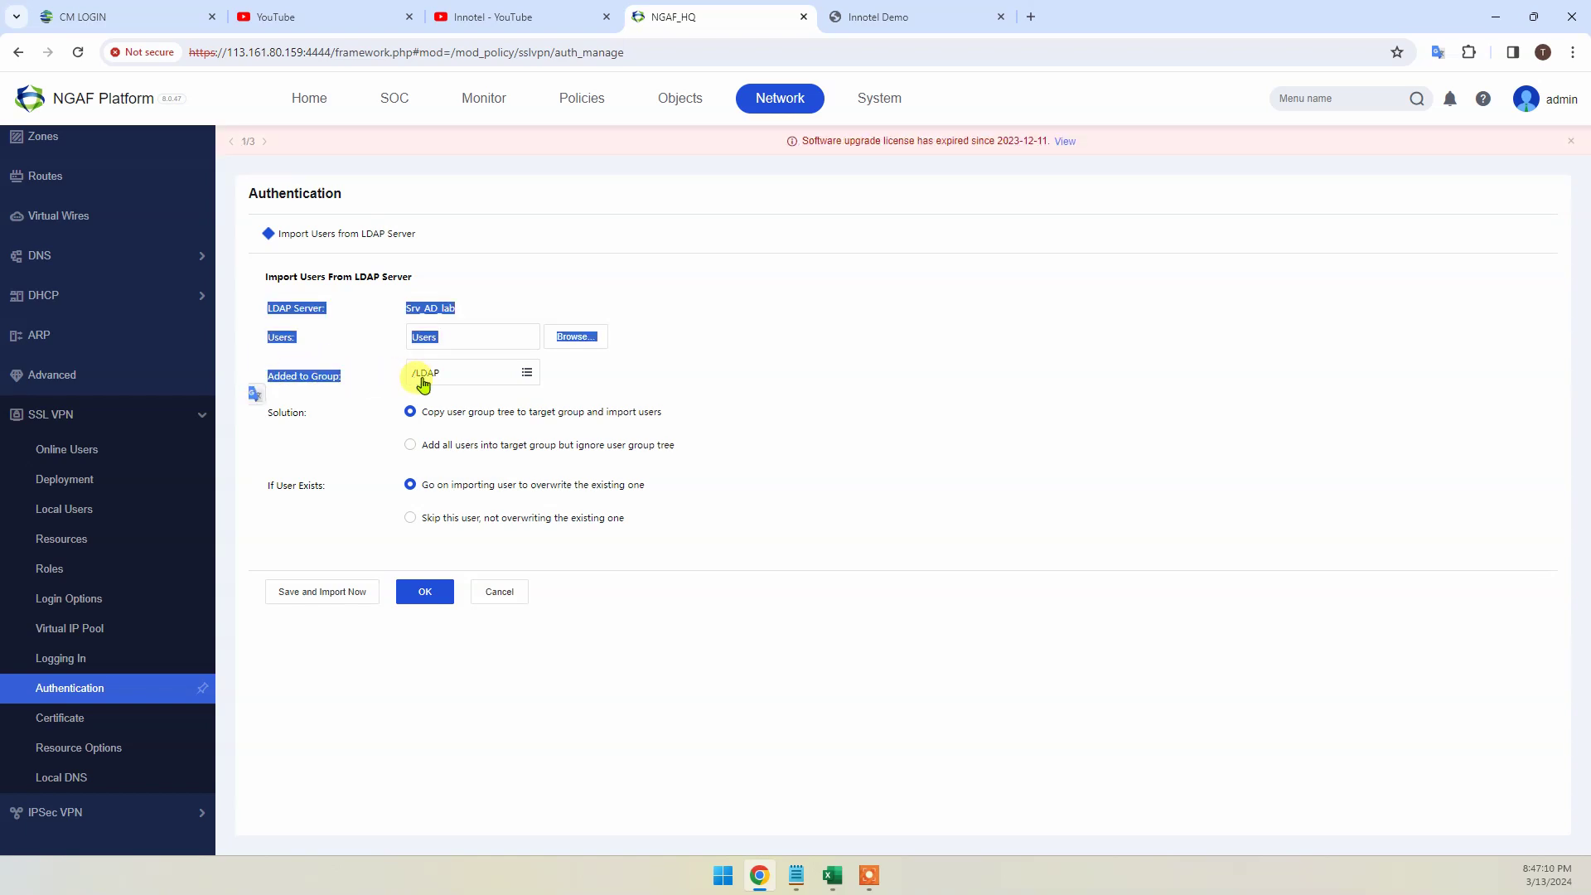
List the five imported users under /LDAP/Users in Local Users, then return to the Innotel Demo portal
left_click(78, 508)
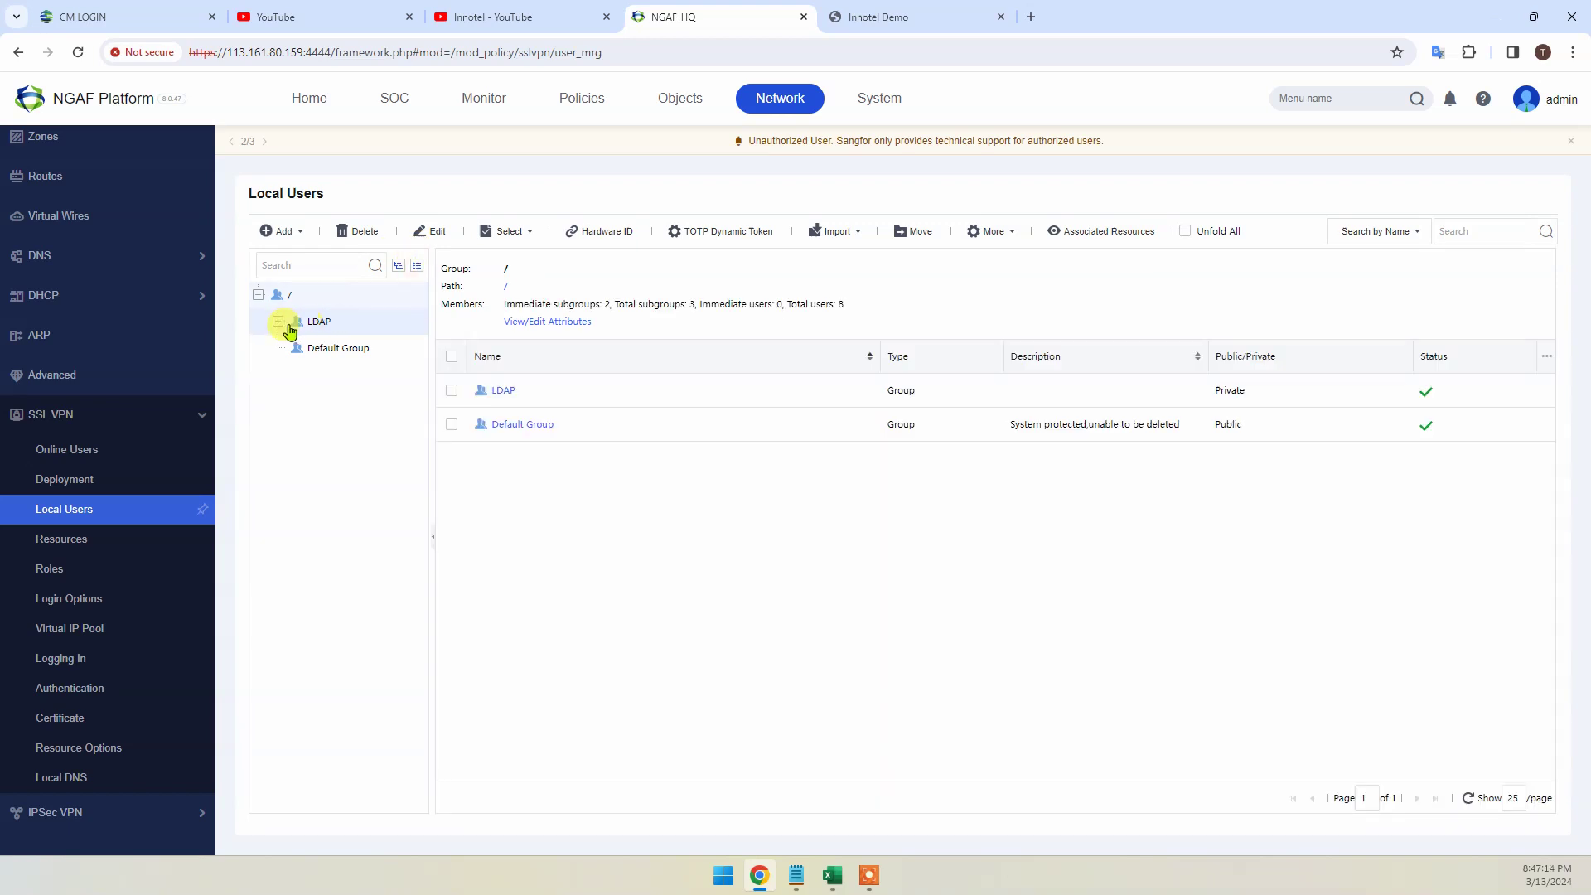
left_click(320, 322)
left_click(414, 357)
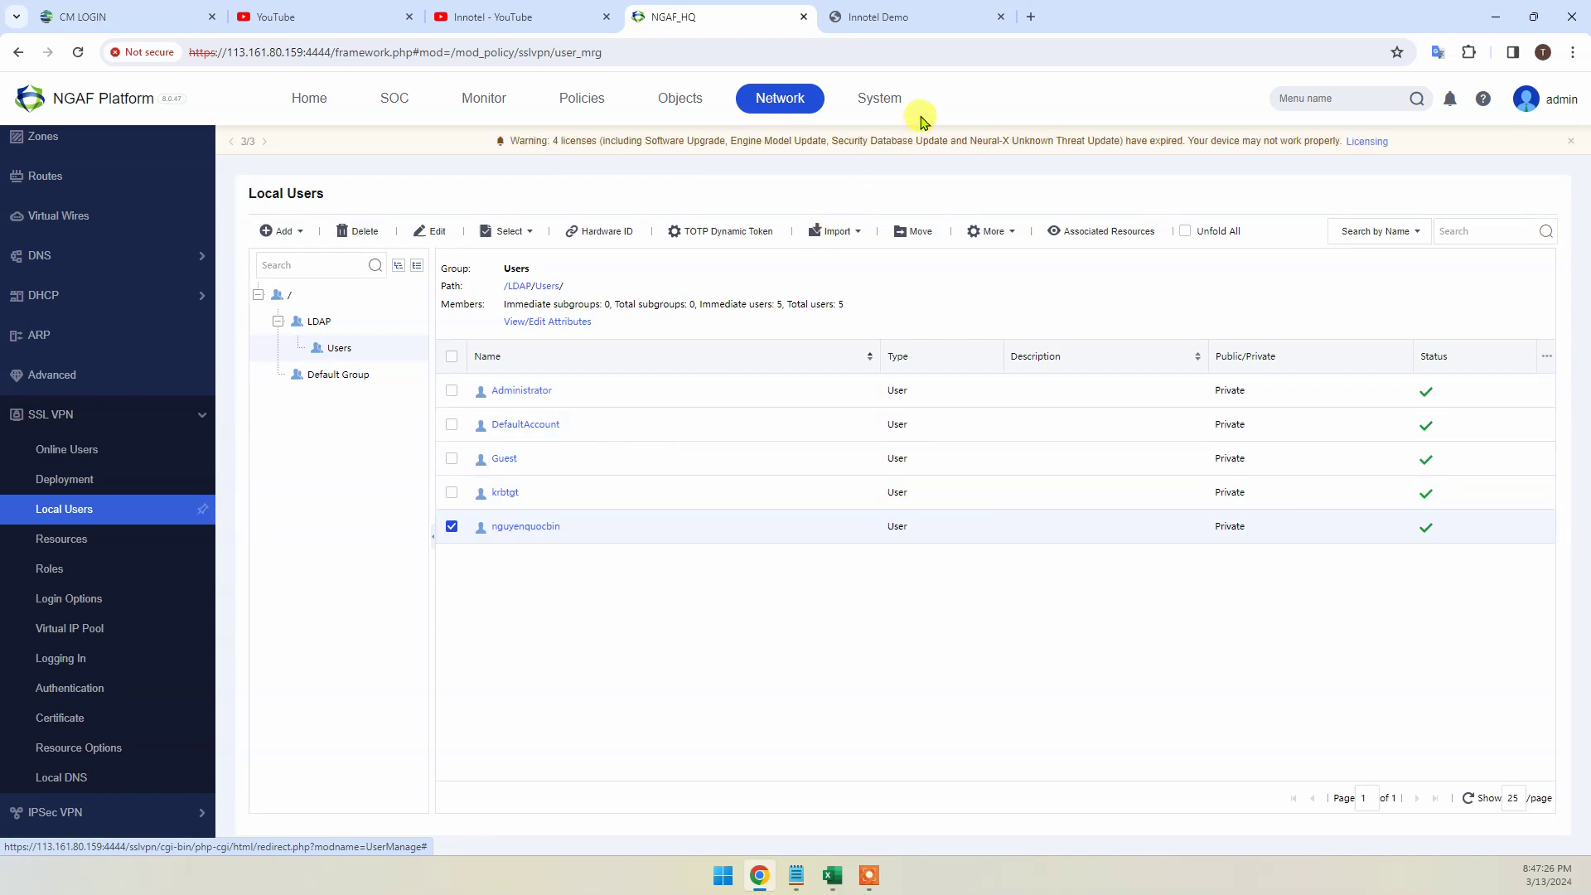
left_click(928, 25)
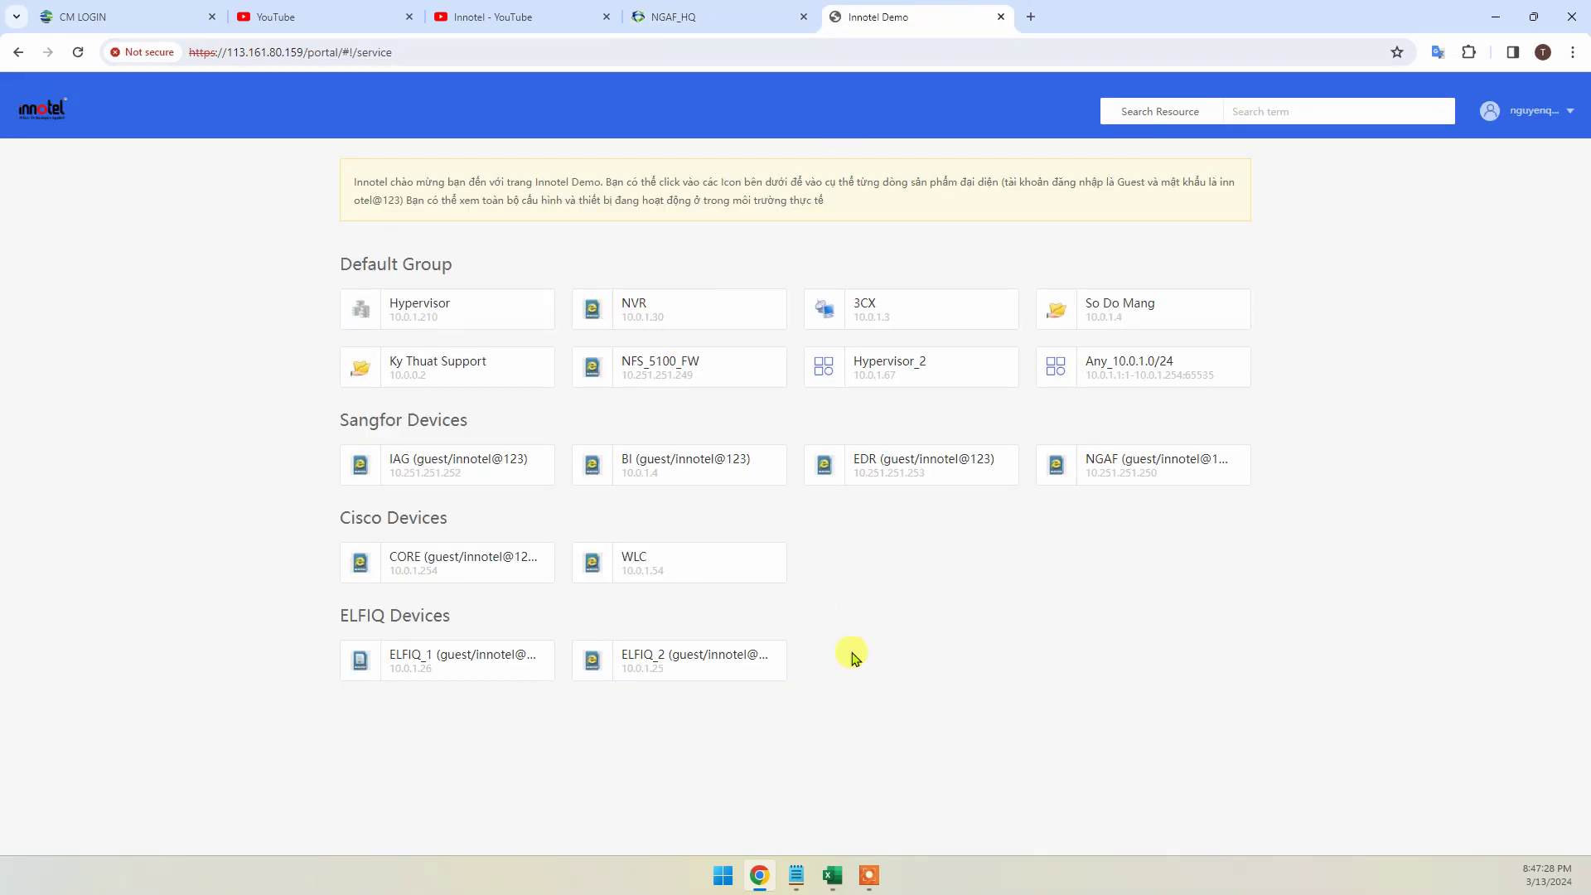
Fill the 'User từ LDAP AD Server' row yellow in the checklist and select row 5
left_click(833, 875)
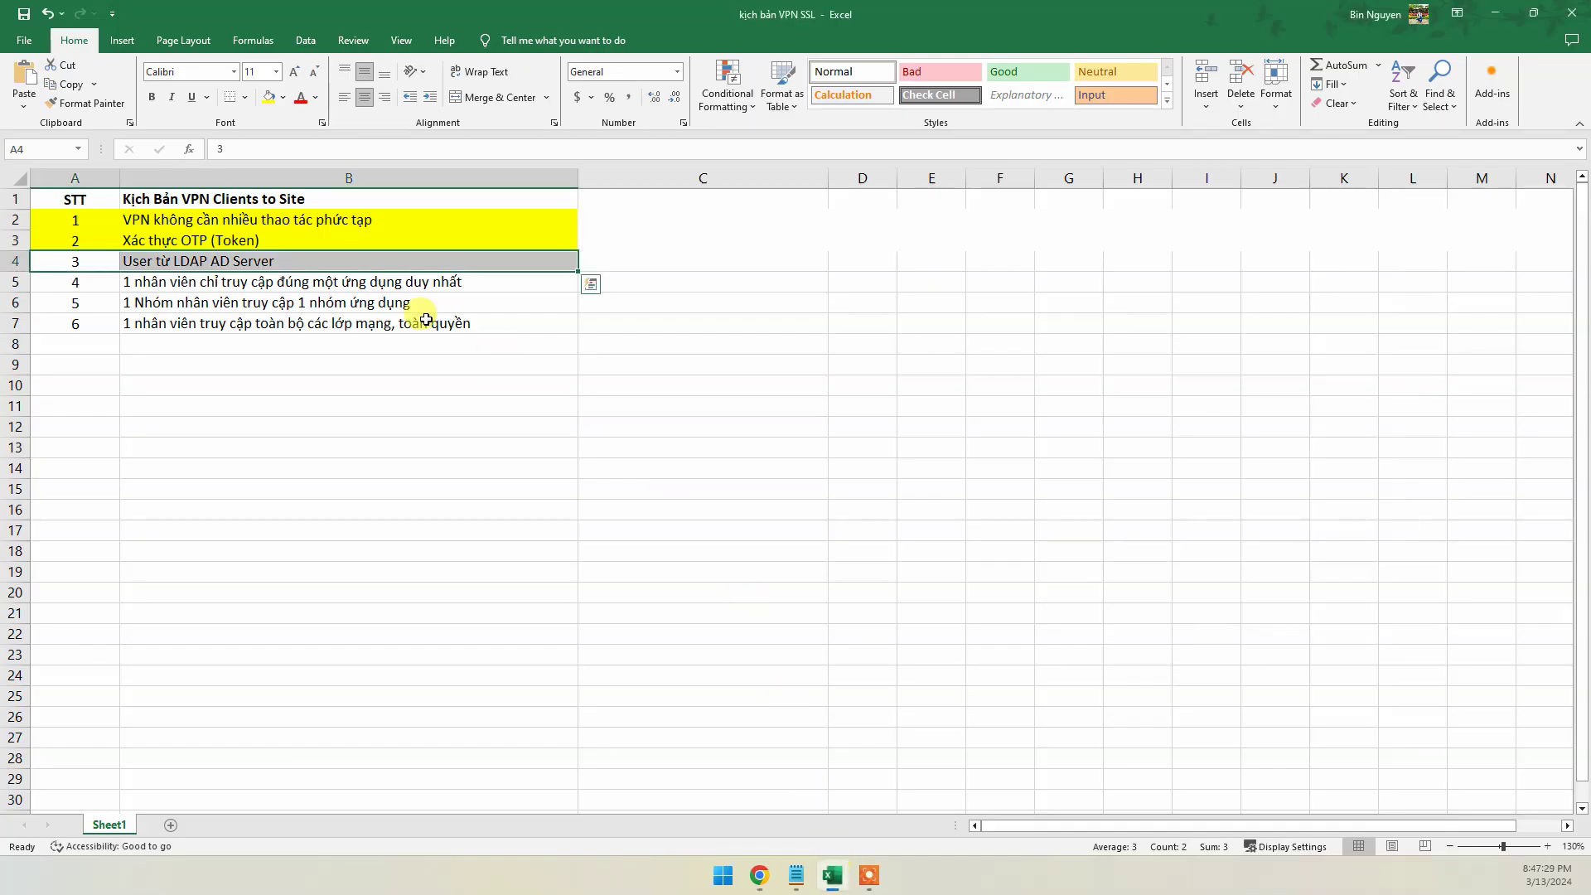
left_click(269, 97)
left_click(168, 284)
left_click_drag(72, 282, 410, 283)
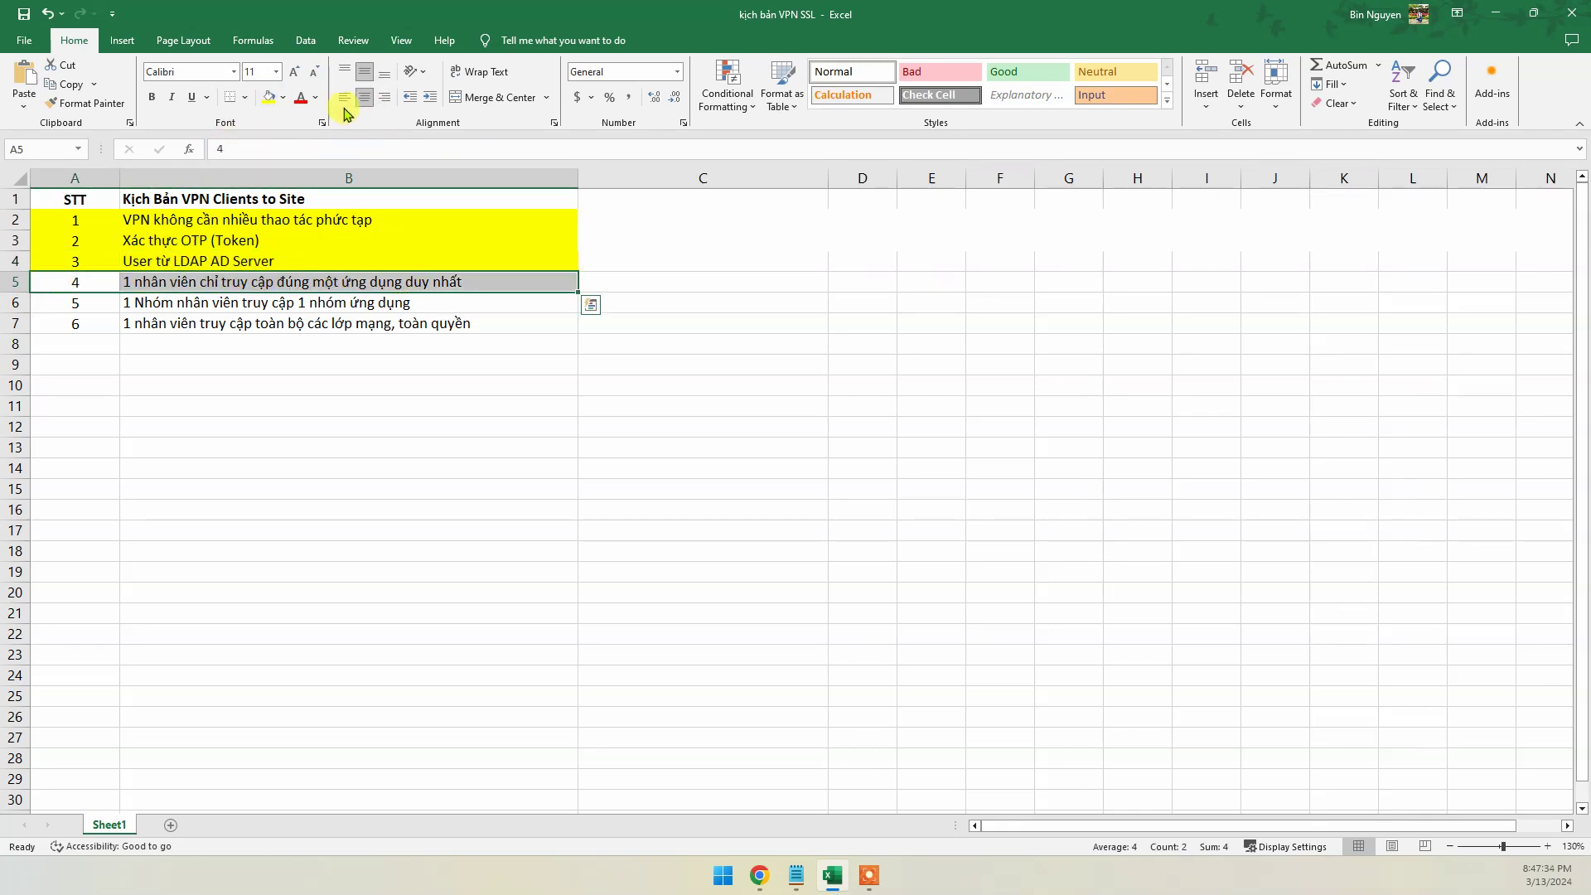
left_click(760, 875)
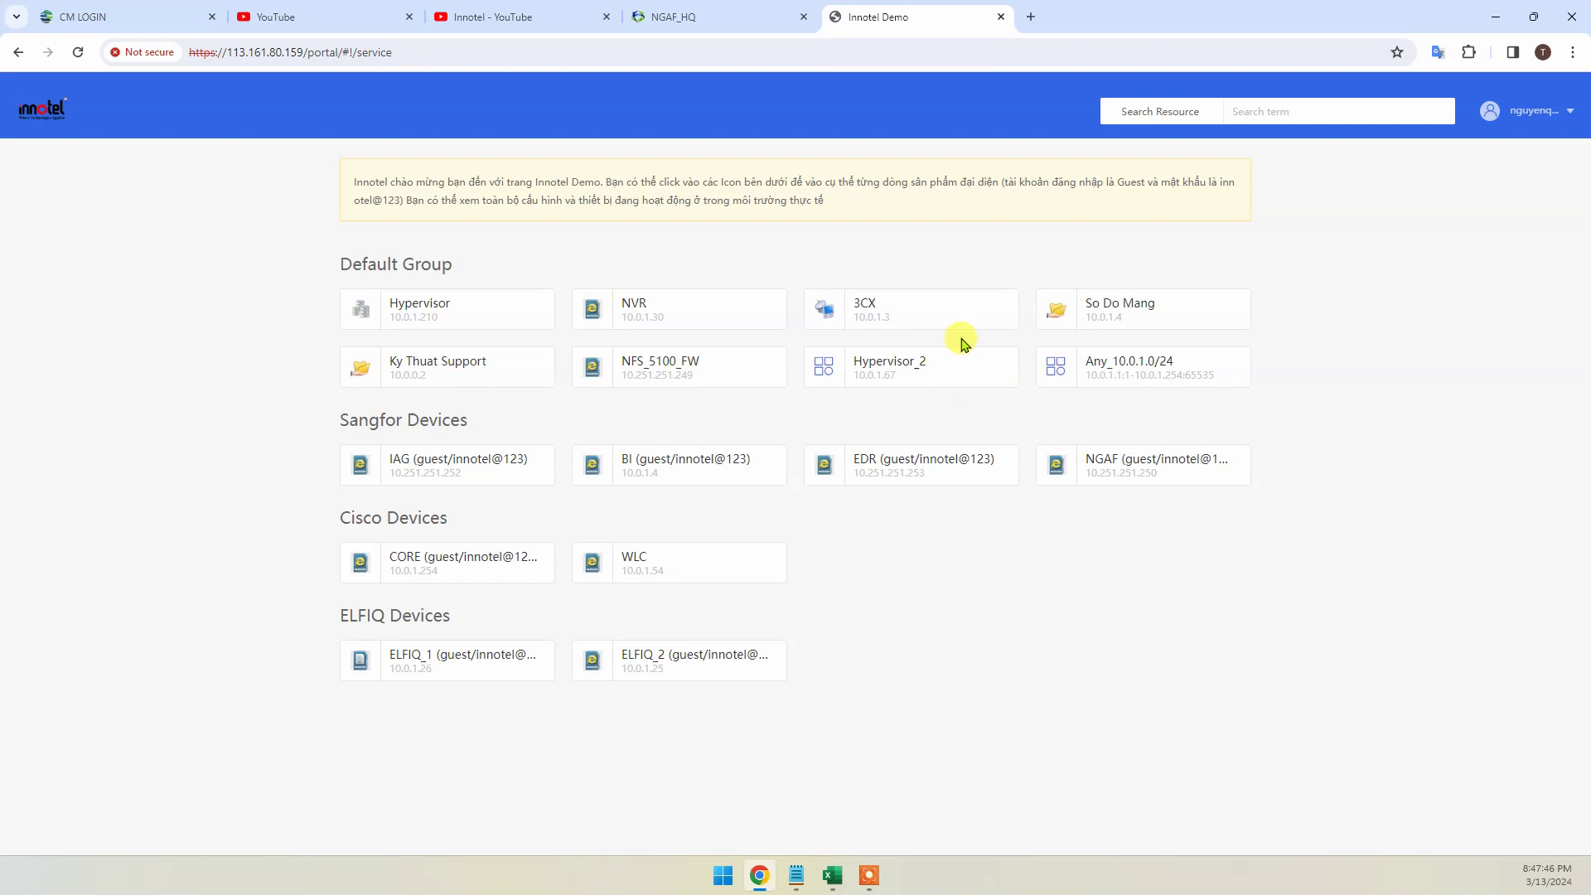
Start a blank Notepad note and launch Command Prompt from Start search
left_click(796, 874)
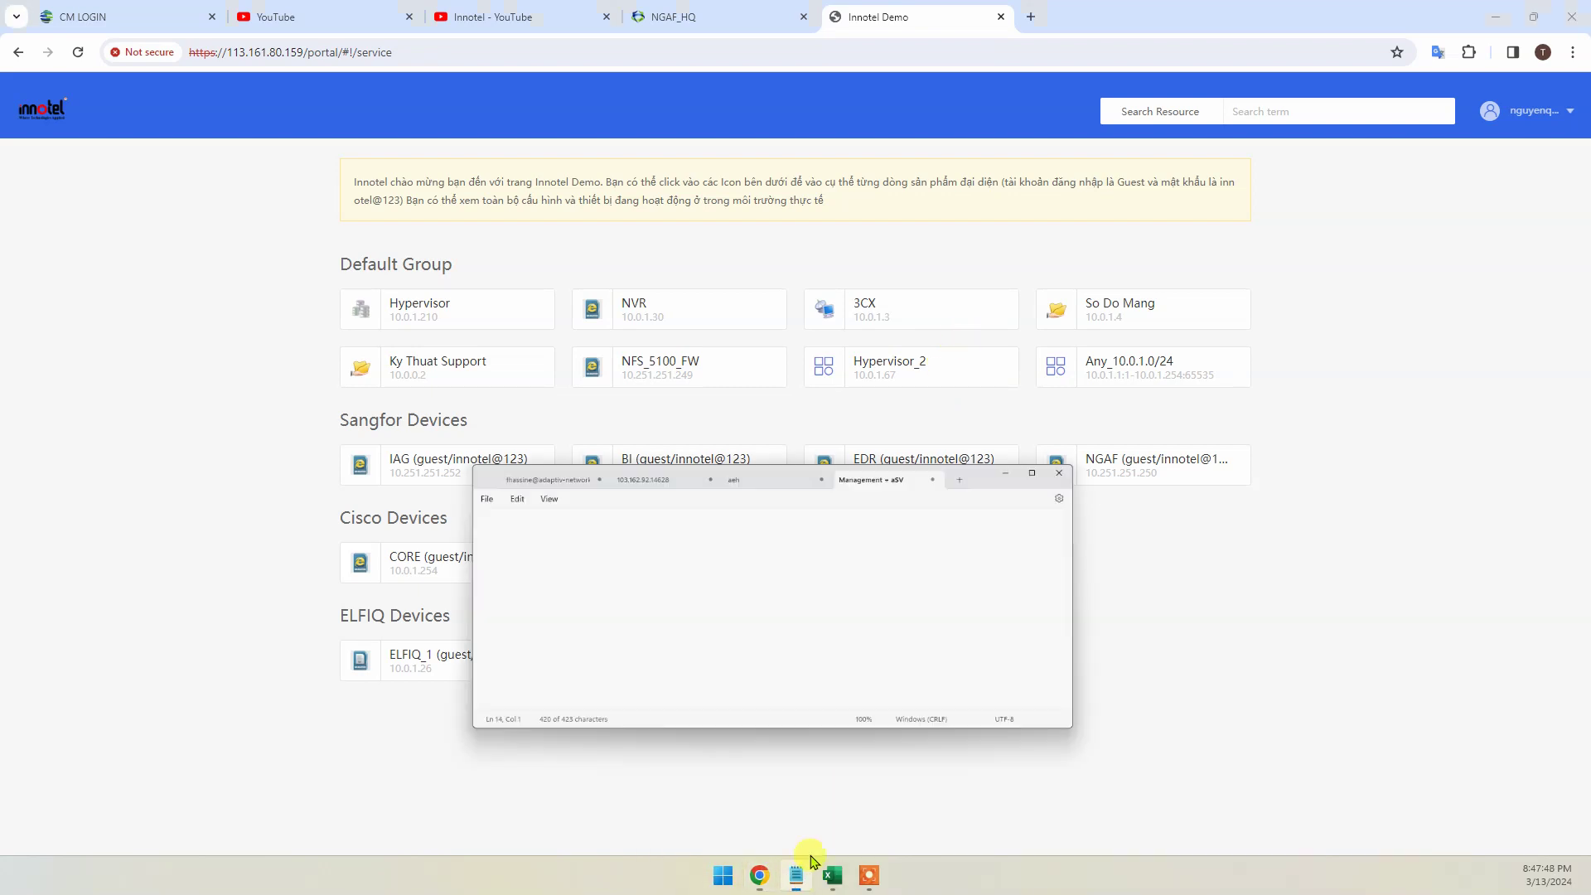
left_click(1028, 329)
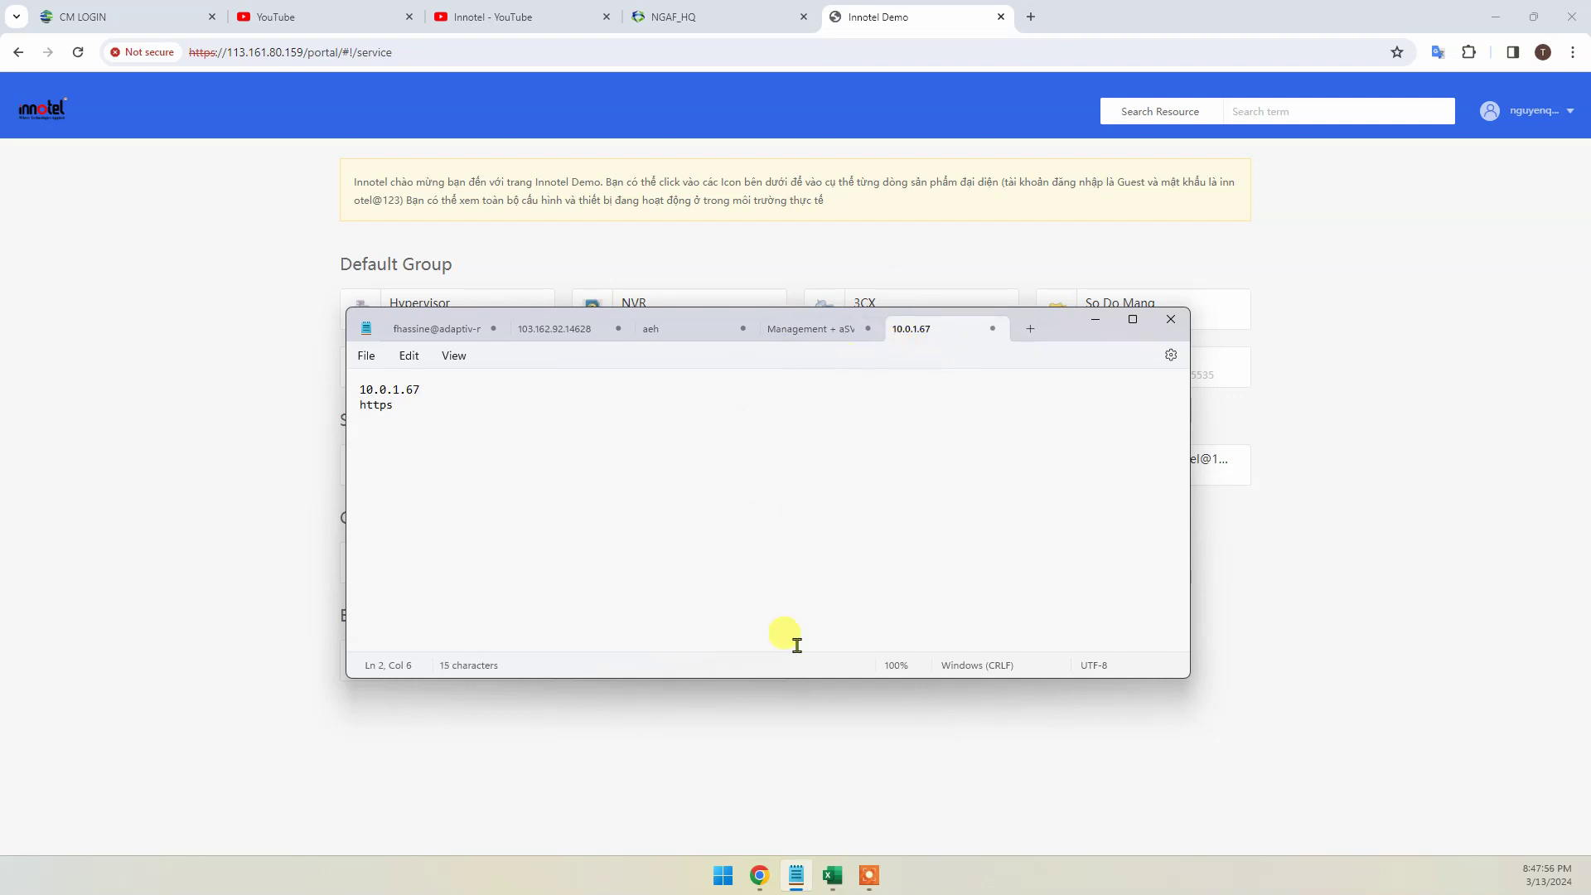
left_click(722, 877)
type("cm")
left_click(721, 888)
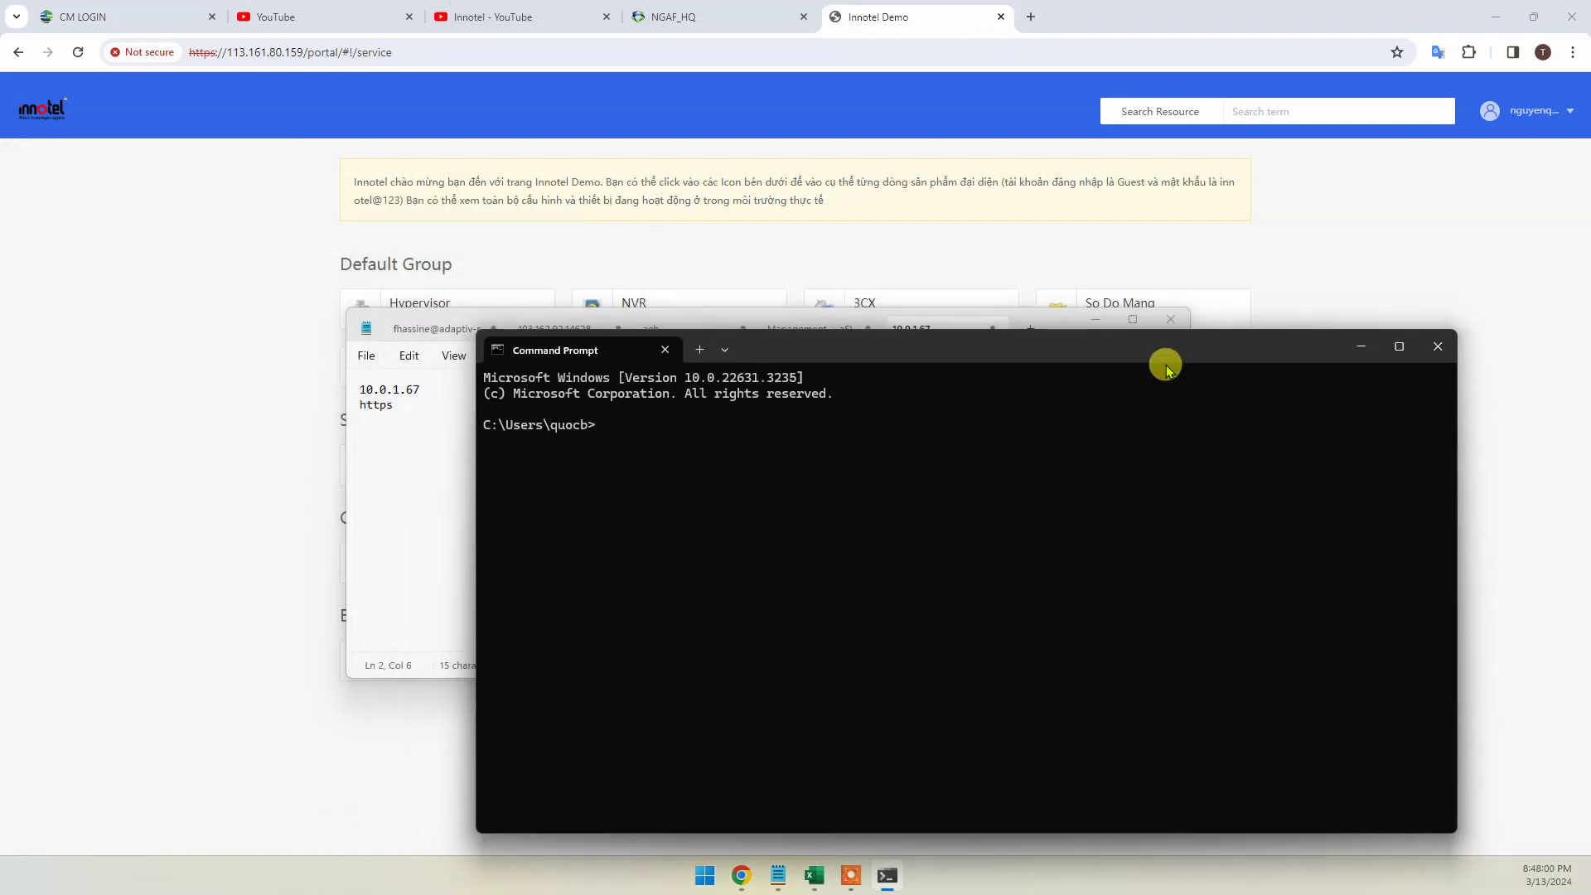
type("ipconfig")
key("Return")
left_click_drag(876, 630, 490, 550)
right_click(849, 647)
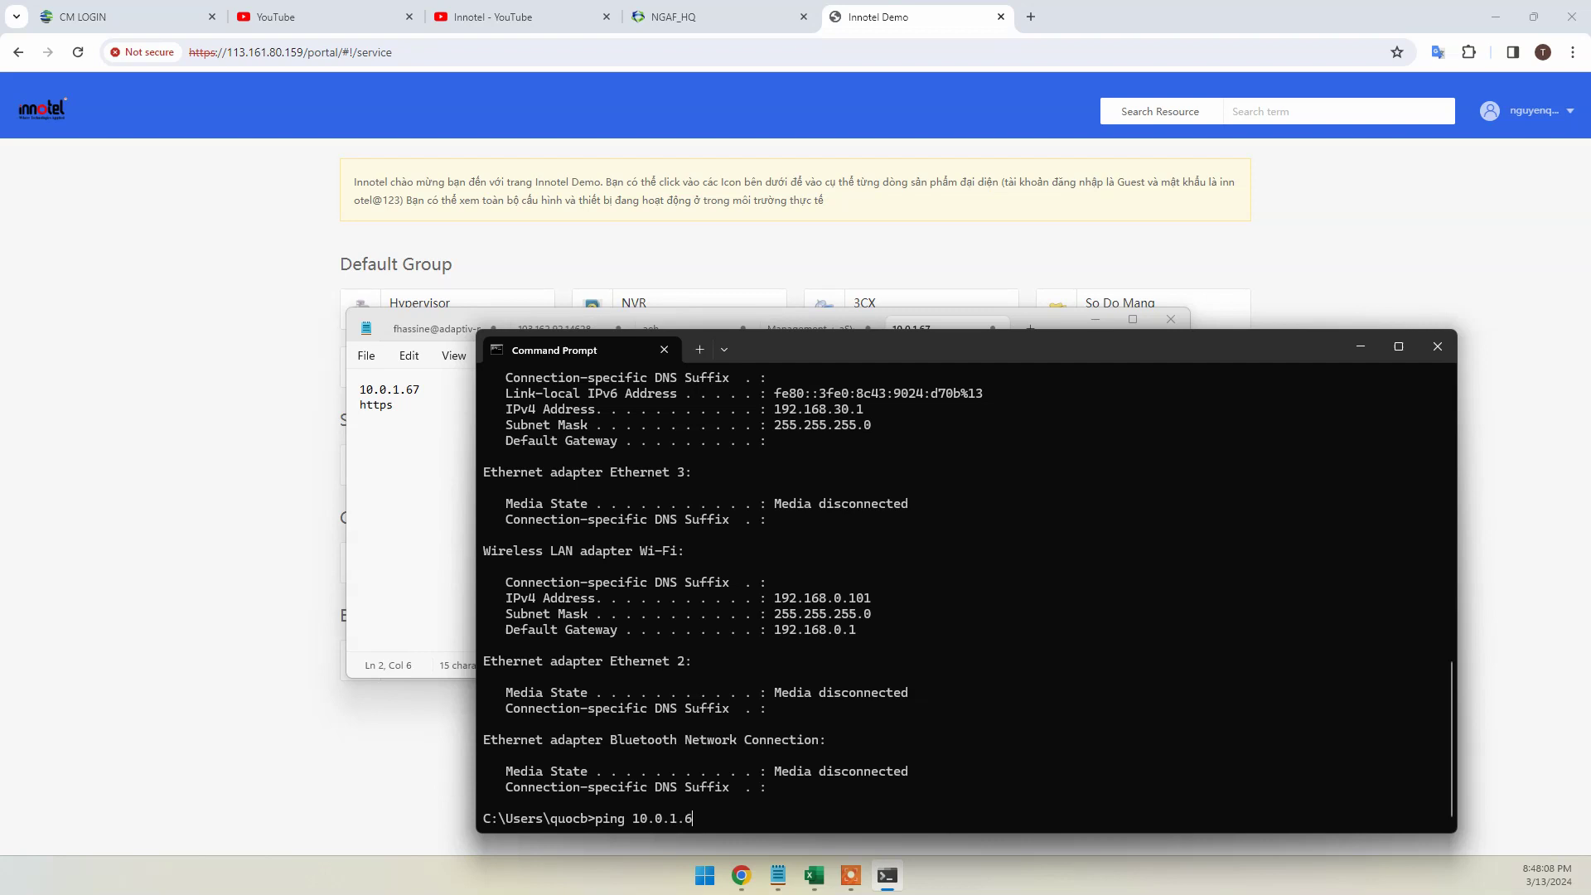
key("Return")
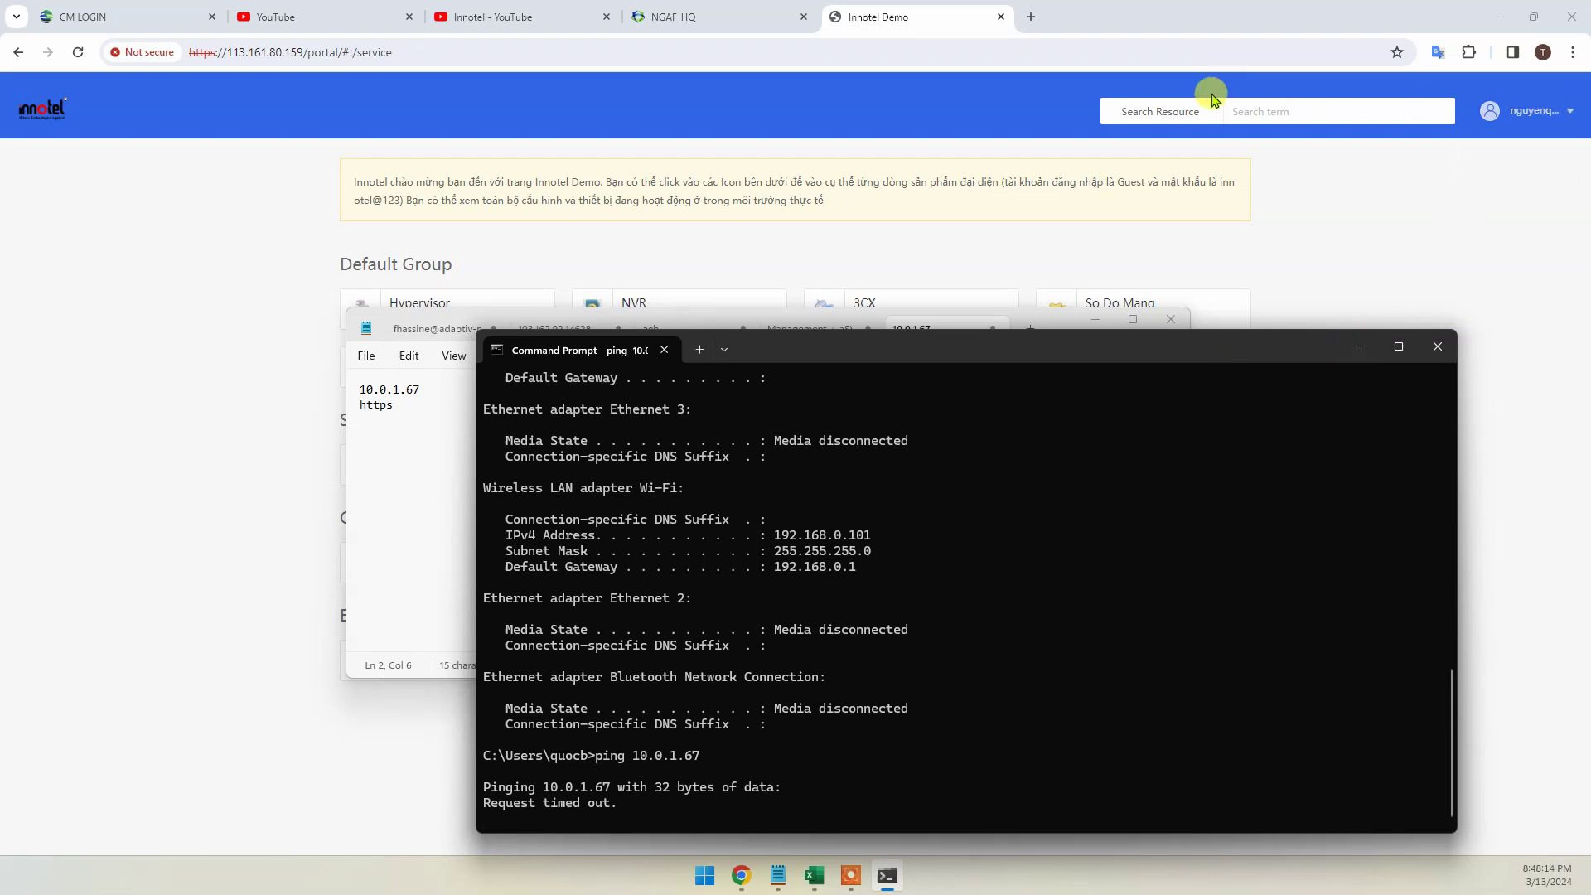
left_click(1032, 17)
type("https:/")
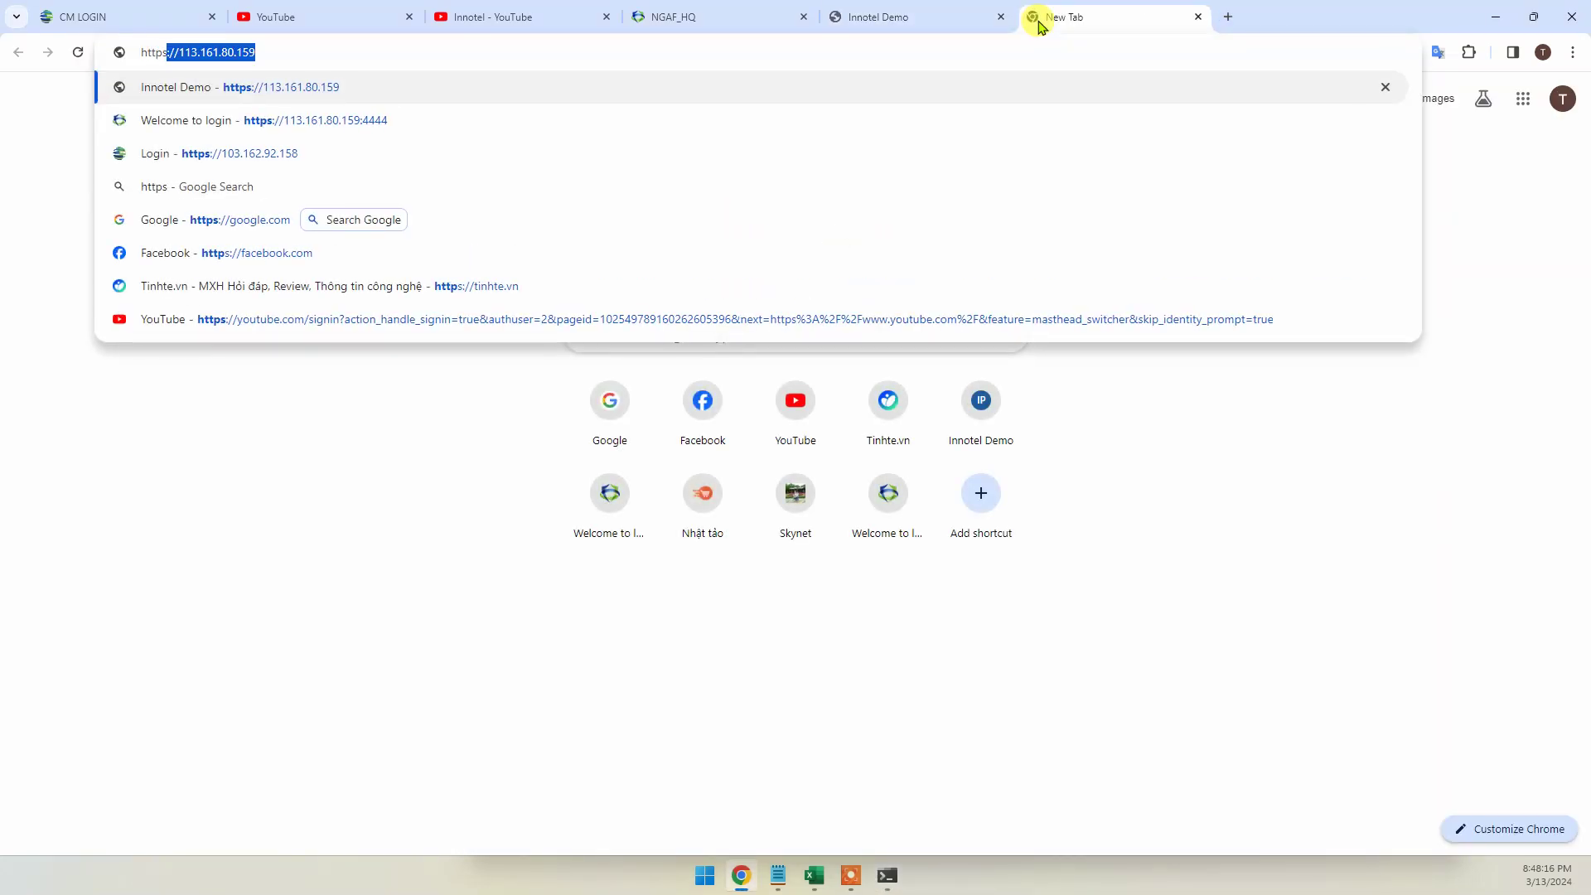
type("/10.0.1.67")
key("Return")
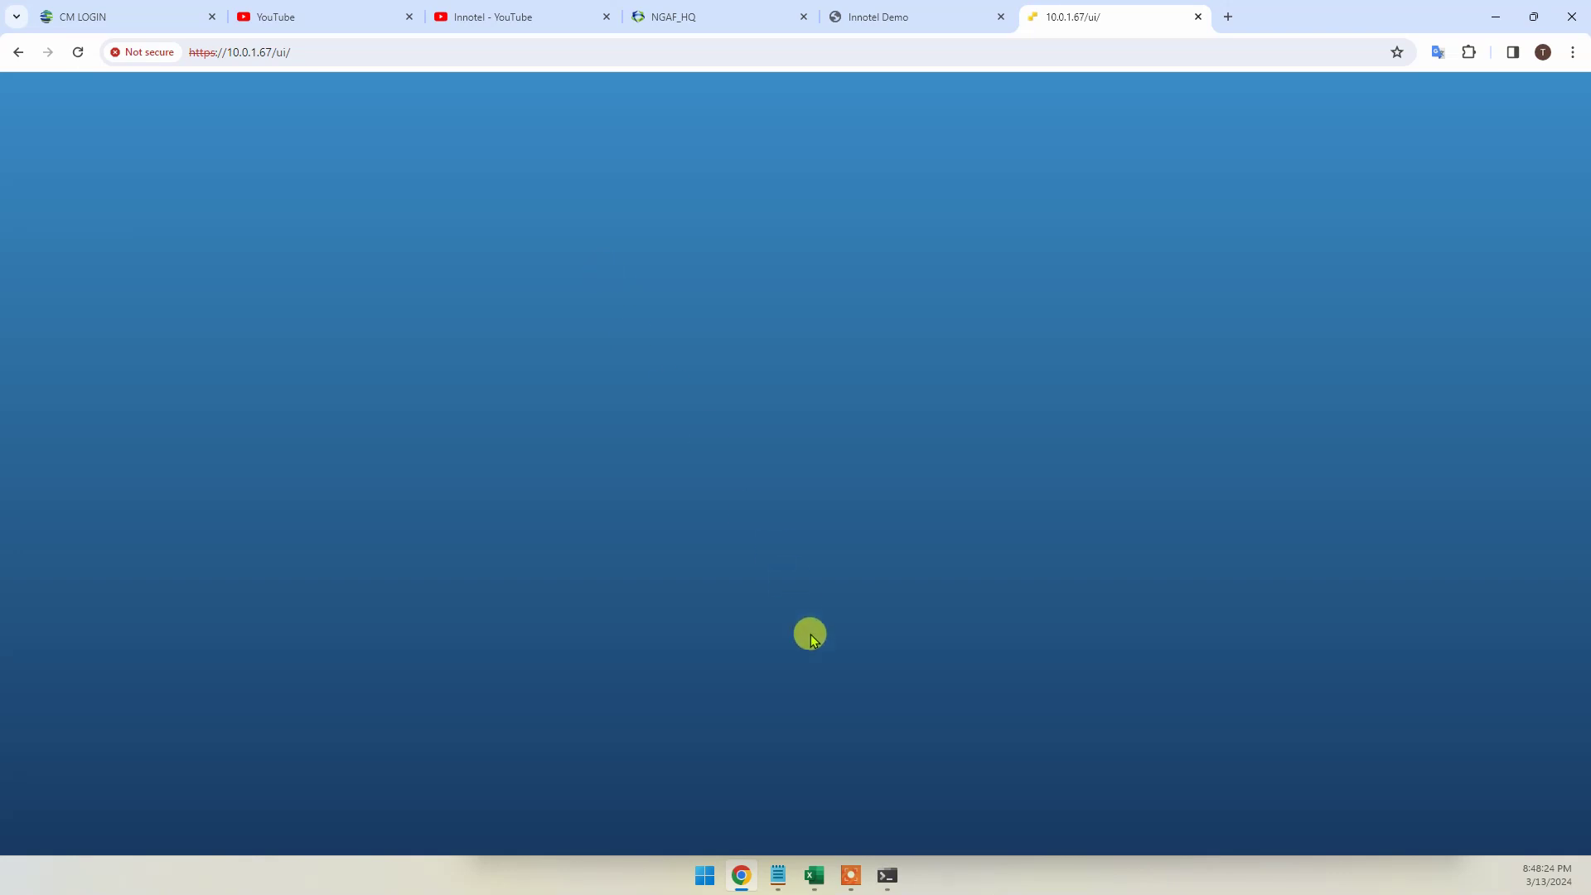
left_click(242, 356)
type("root")
key("Tab")
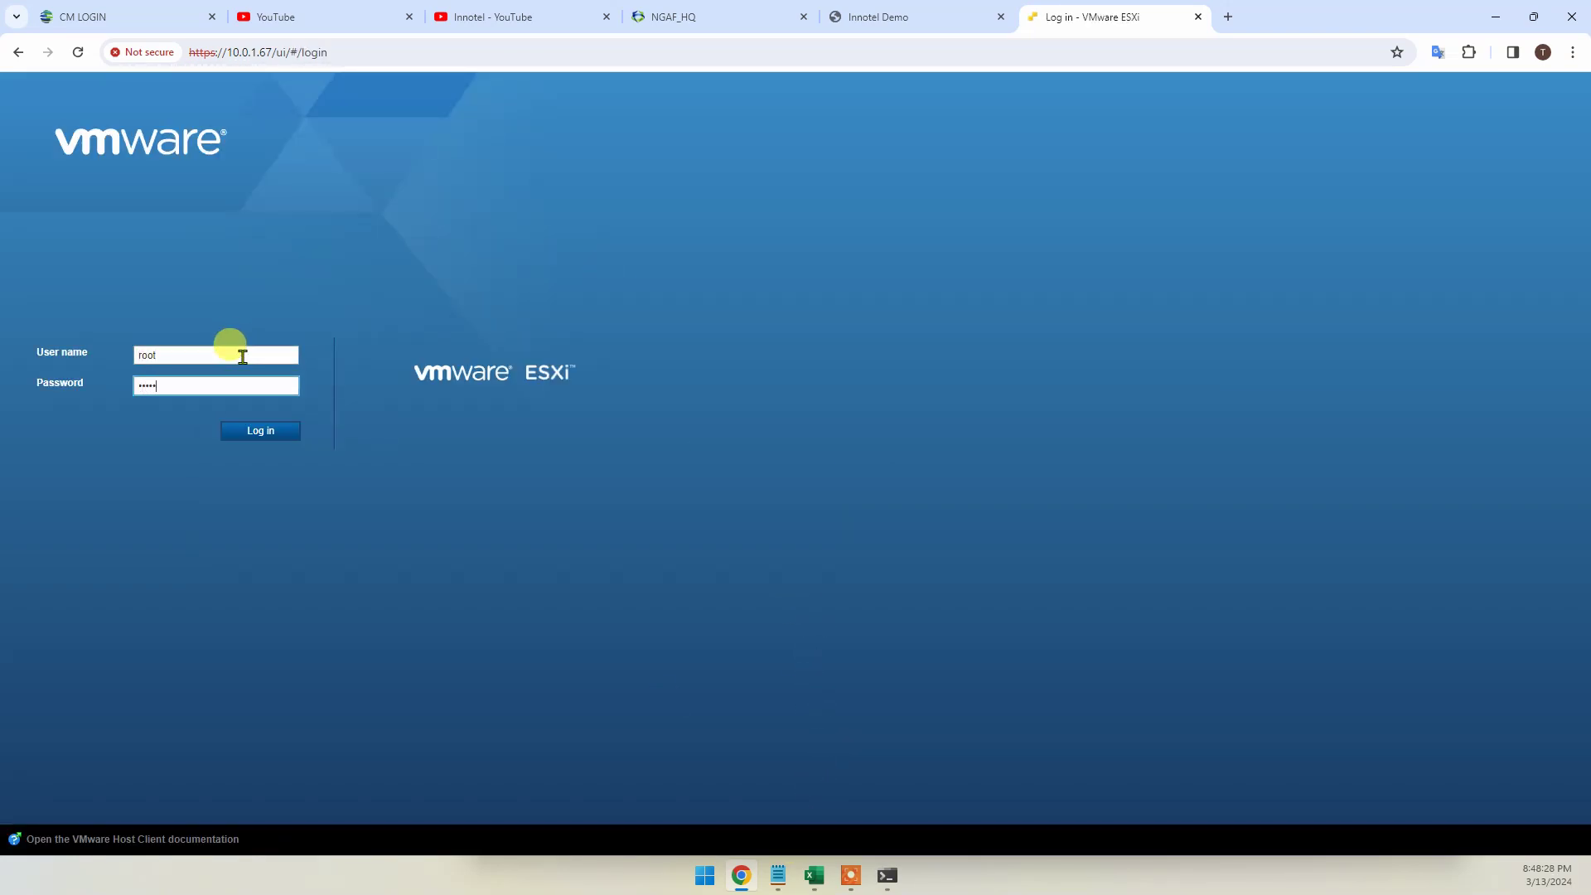
key("Return")
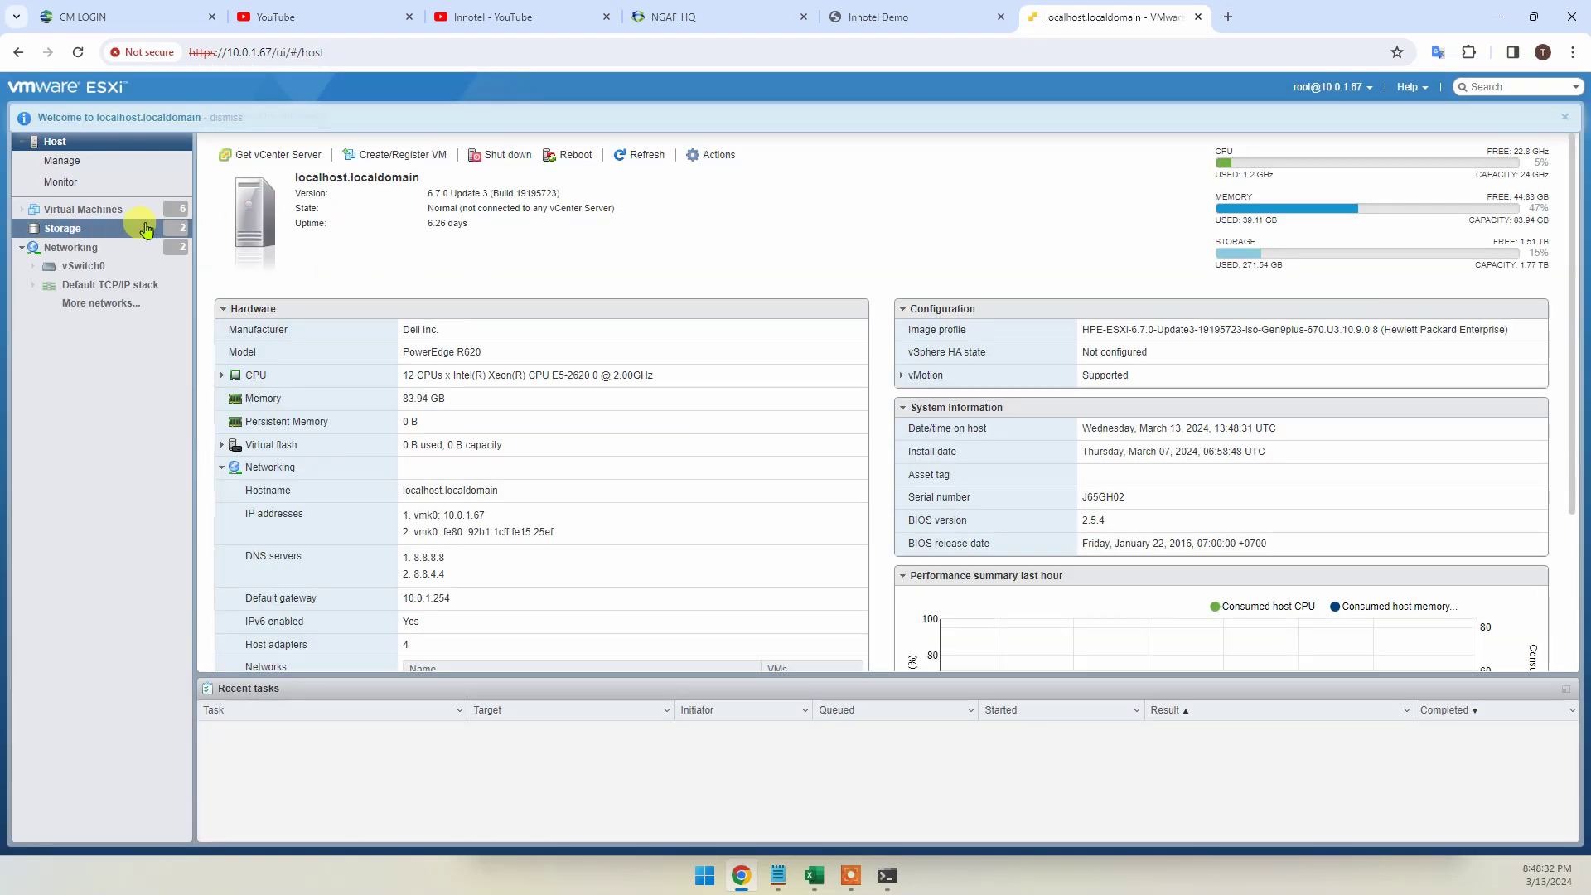
Open the Srv_AD VM console and send it Ctrl-Alt-Delete via Guest OS > Send keys
left_click(143, 221)
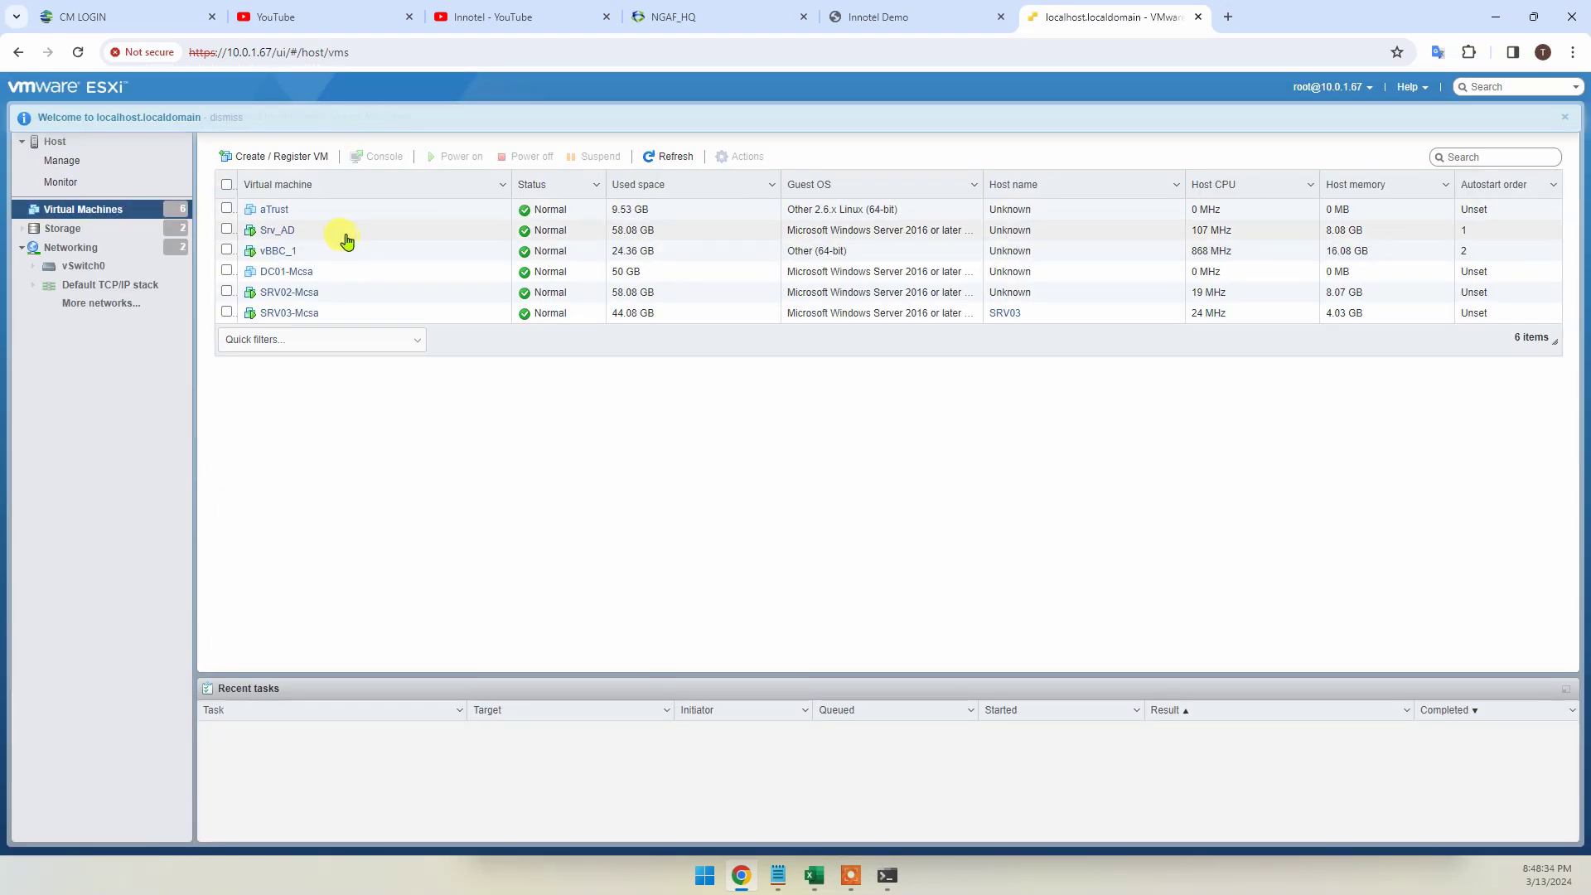
left_click(343, 236)
left_click(371, 427)
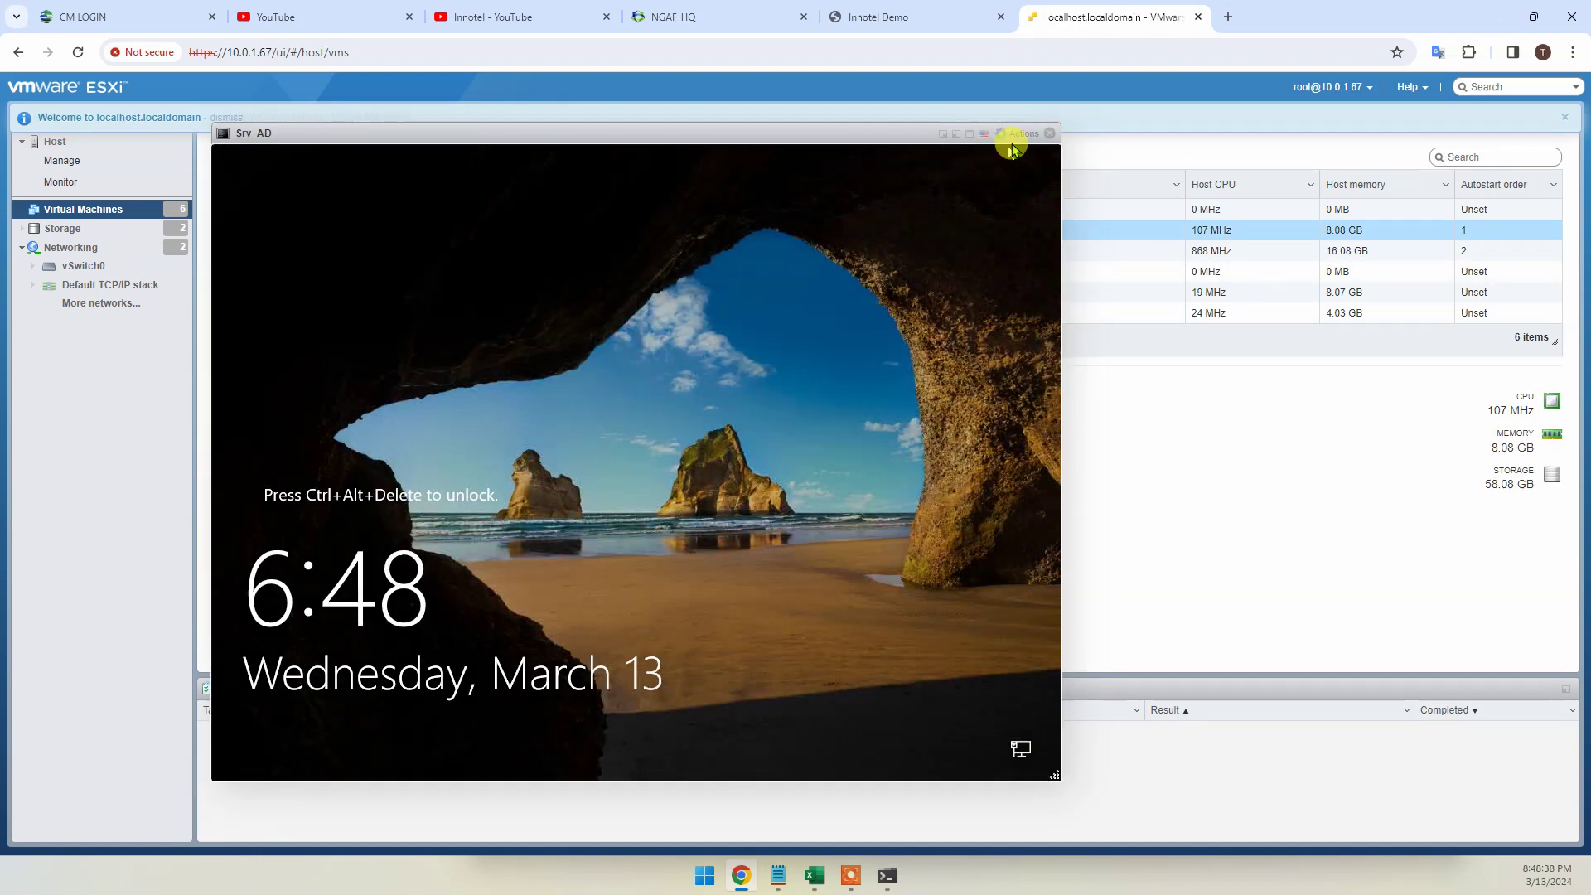
left_click(1012, 134)
mouse_move(1062, 282)
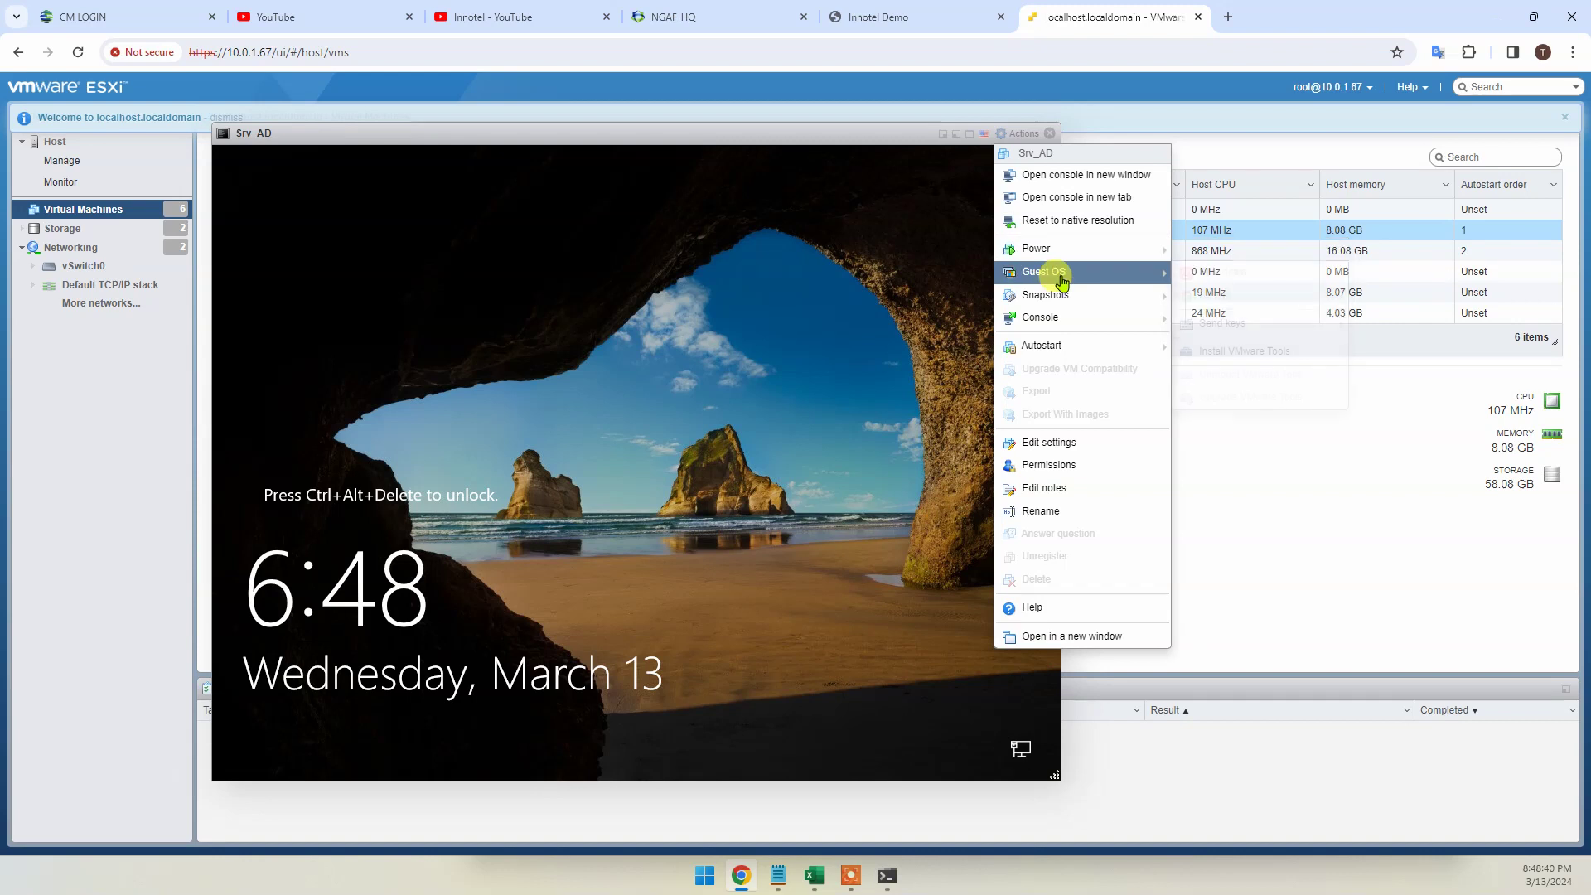
mouse_move(1225, 323)
left_click(1375, 321)
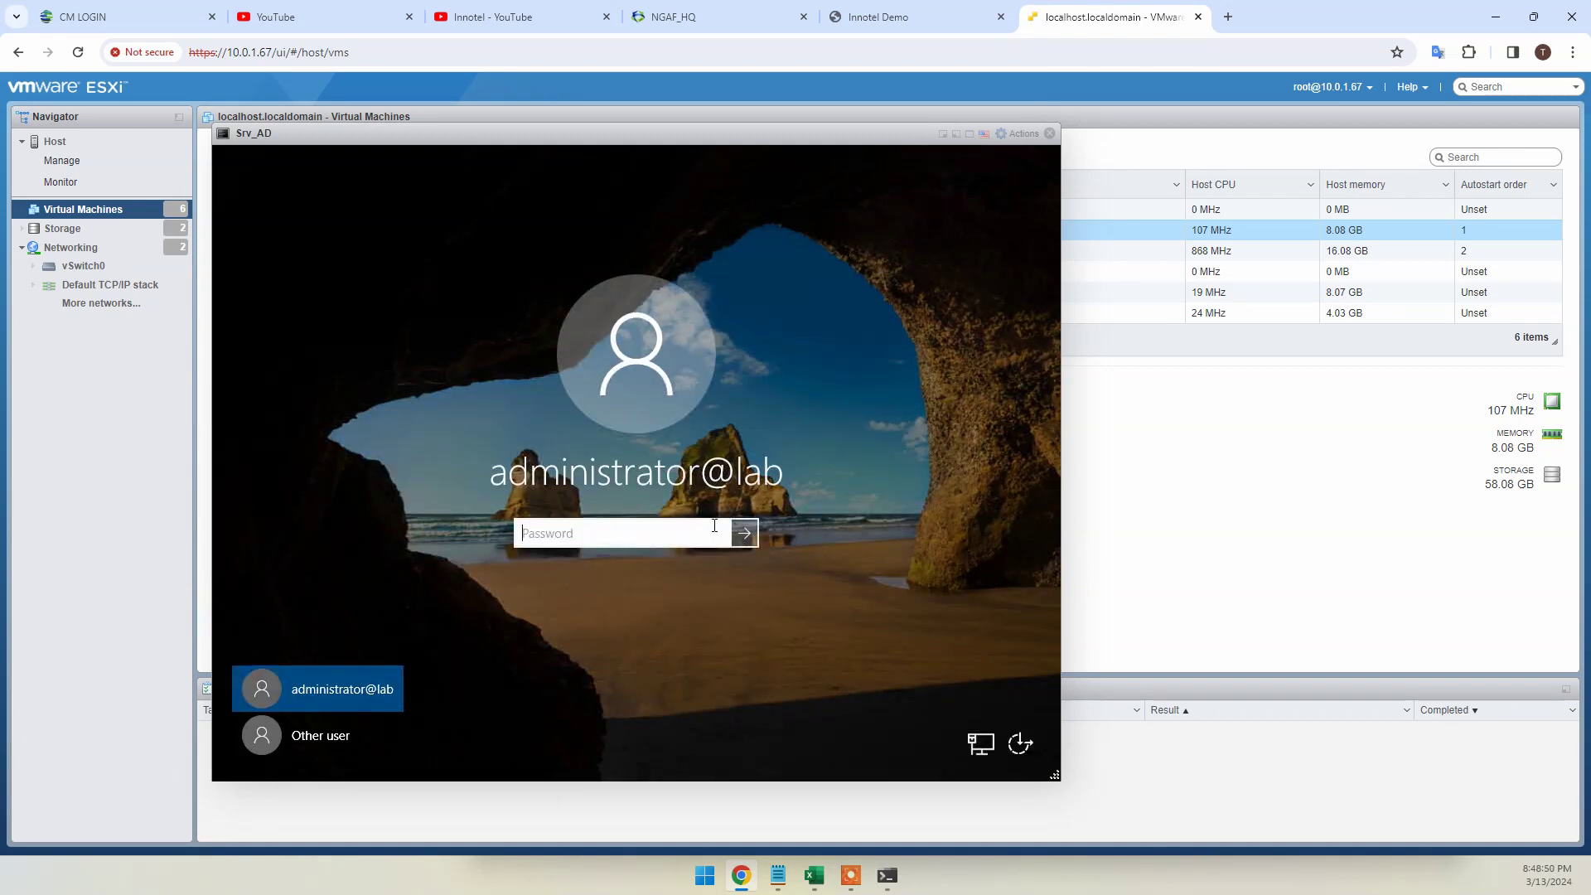
Sign in to the Srv_AD Windows server with the administrator password
left_click(663, 531)
type("•••••")
key("Return")
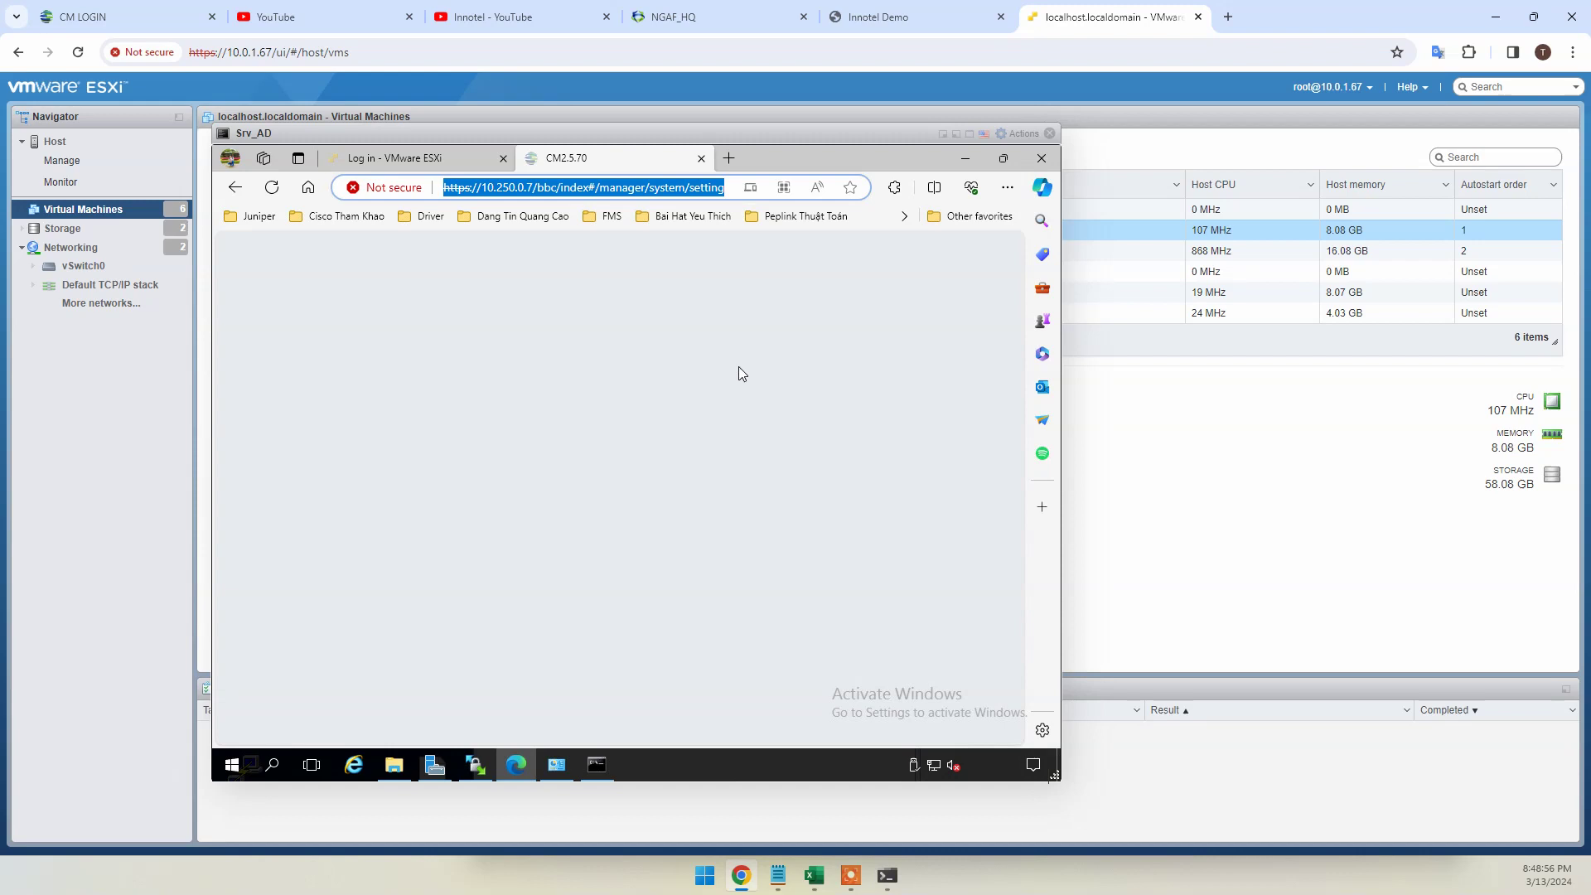
Close the leftover browser, WinSCP, command prompt, Network Connections and Recycle Bin windows
left_click(1042, 157)
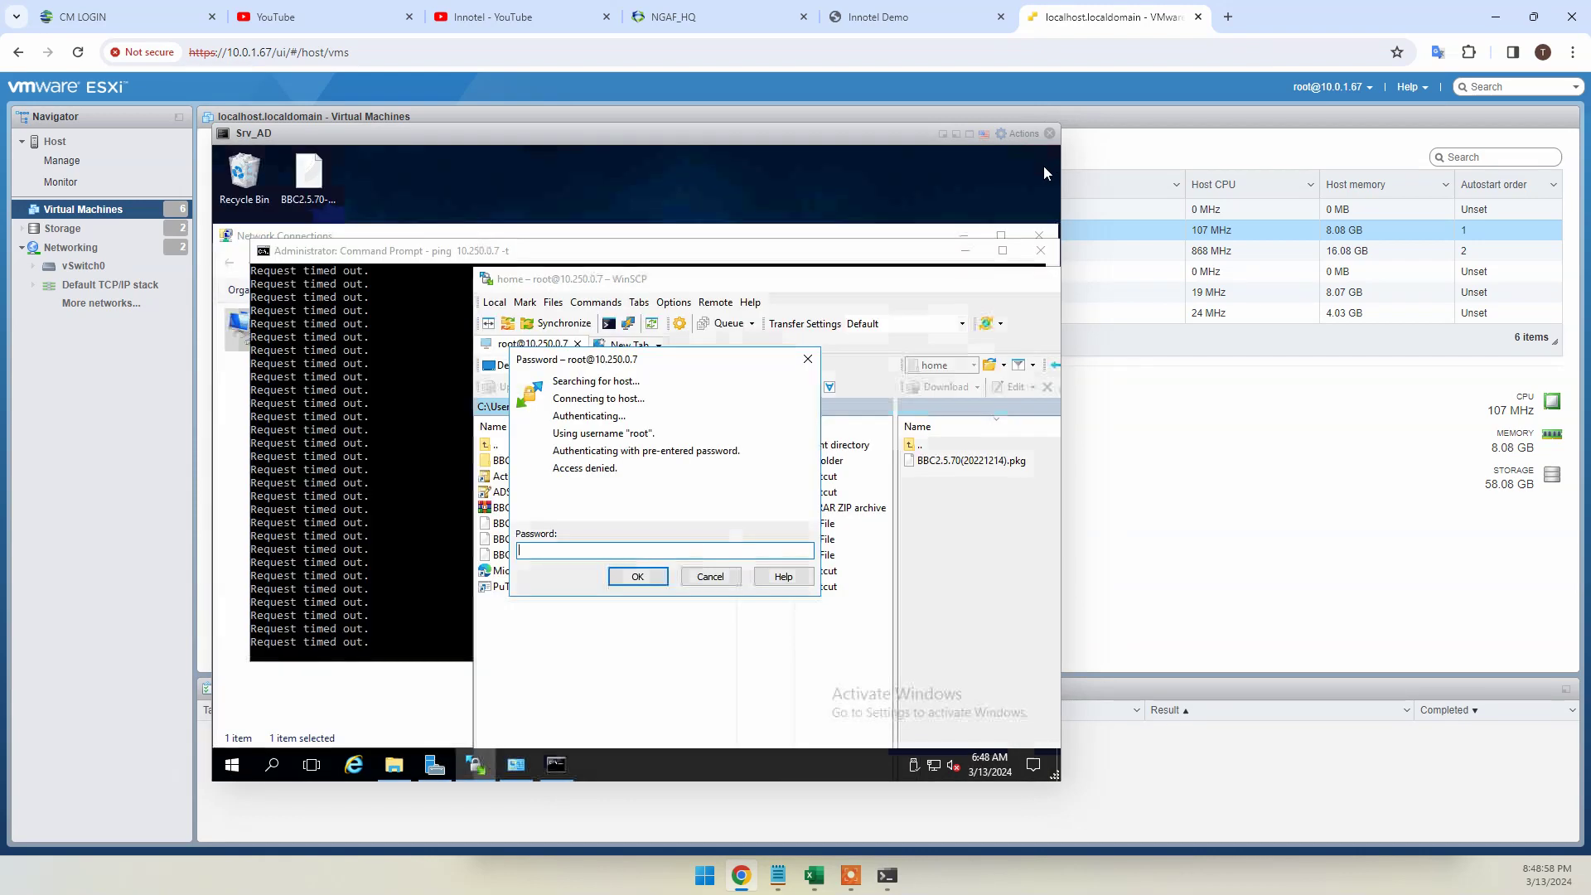
left_click(710, 578)
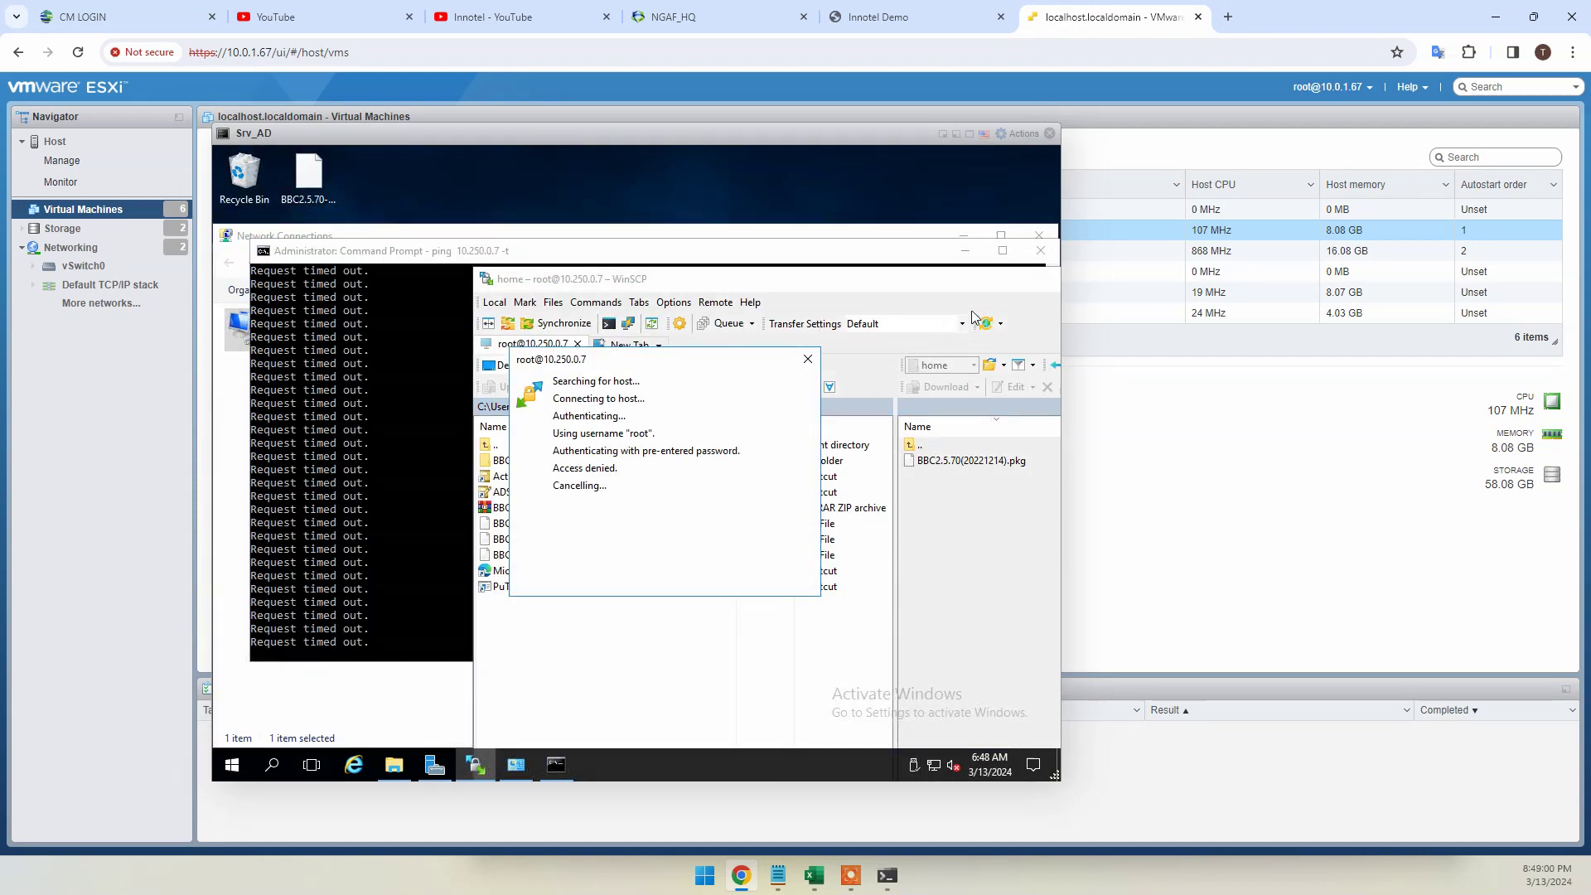
left_click(1041, 251)
left_click(1035, 238)
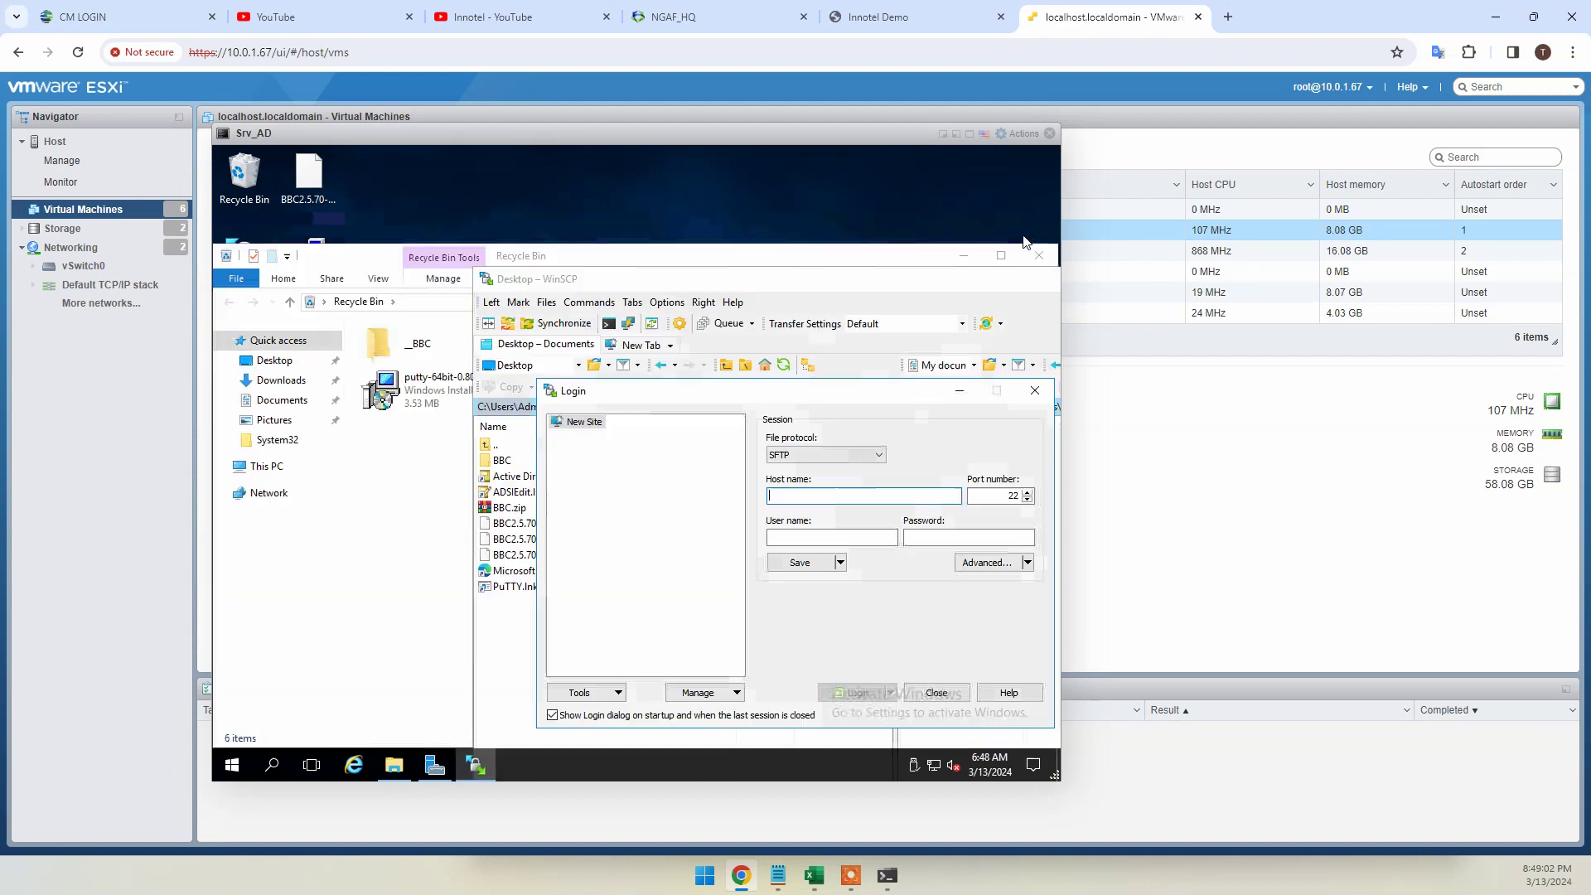
left_click(1034, 391)
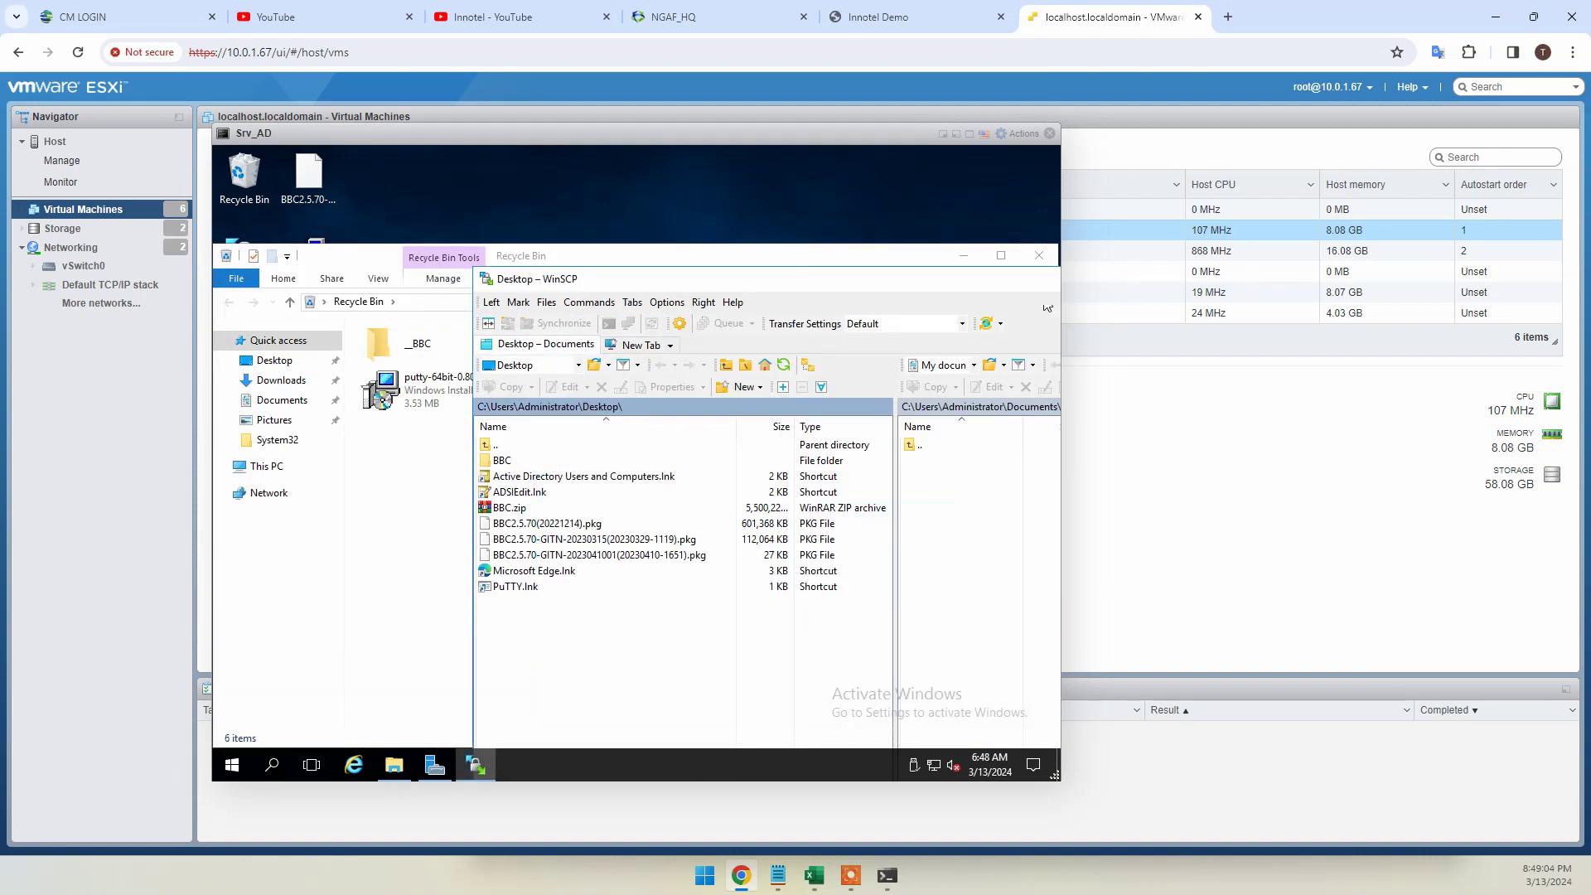
left_click(1021, 278)
left_click(1036, 254)
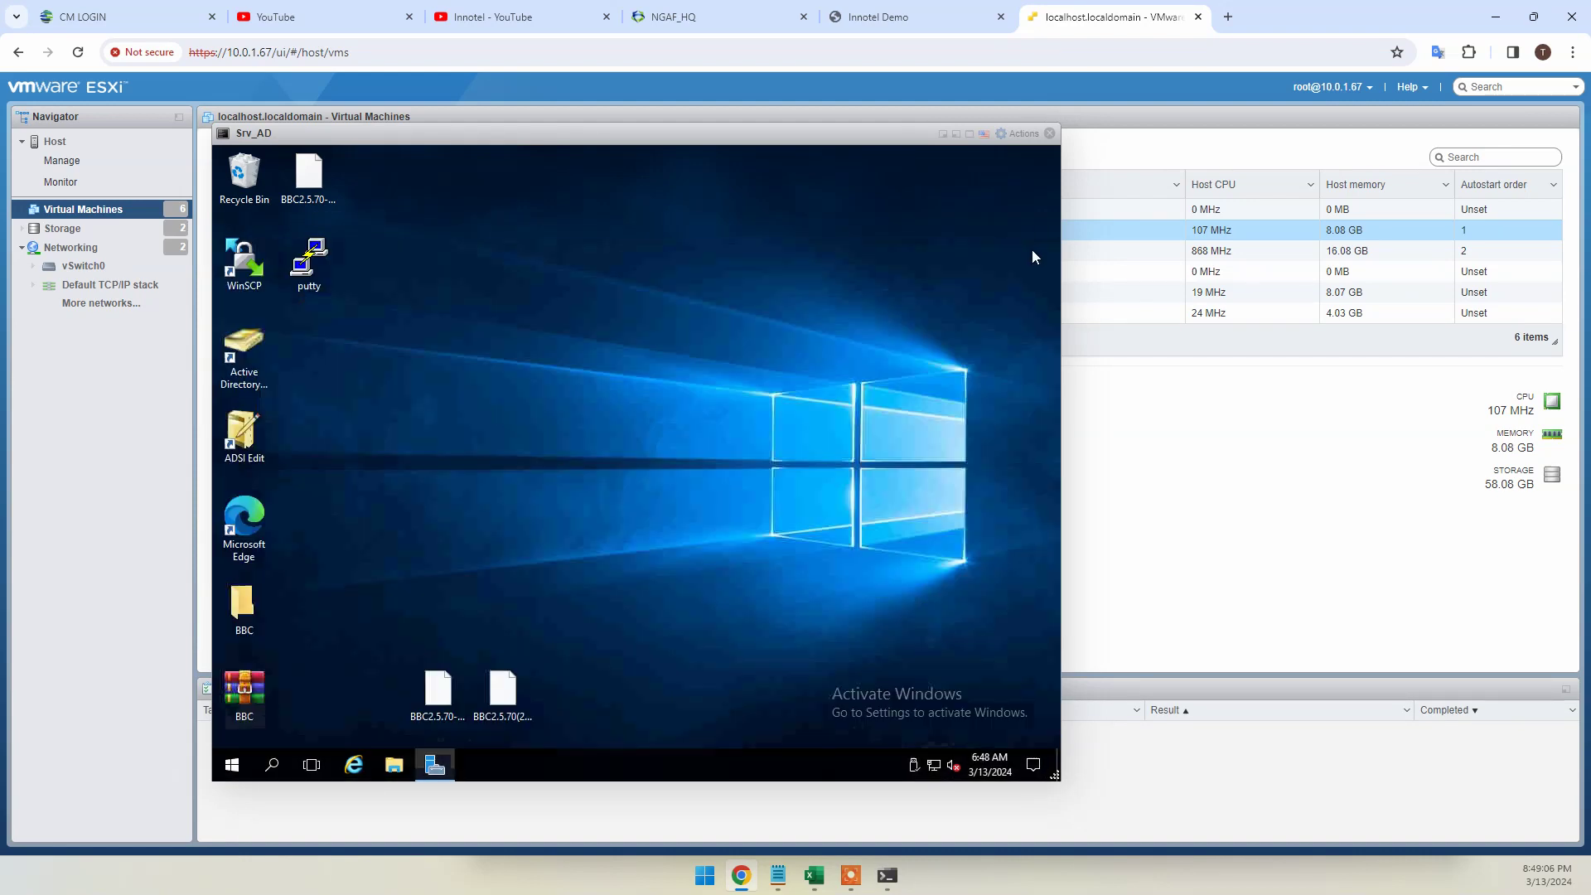
Review the lab.local users and containers in Active Directory Users and Computers
left_click(243, 346)
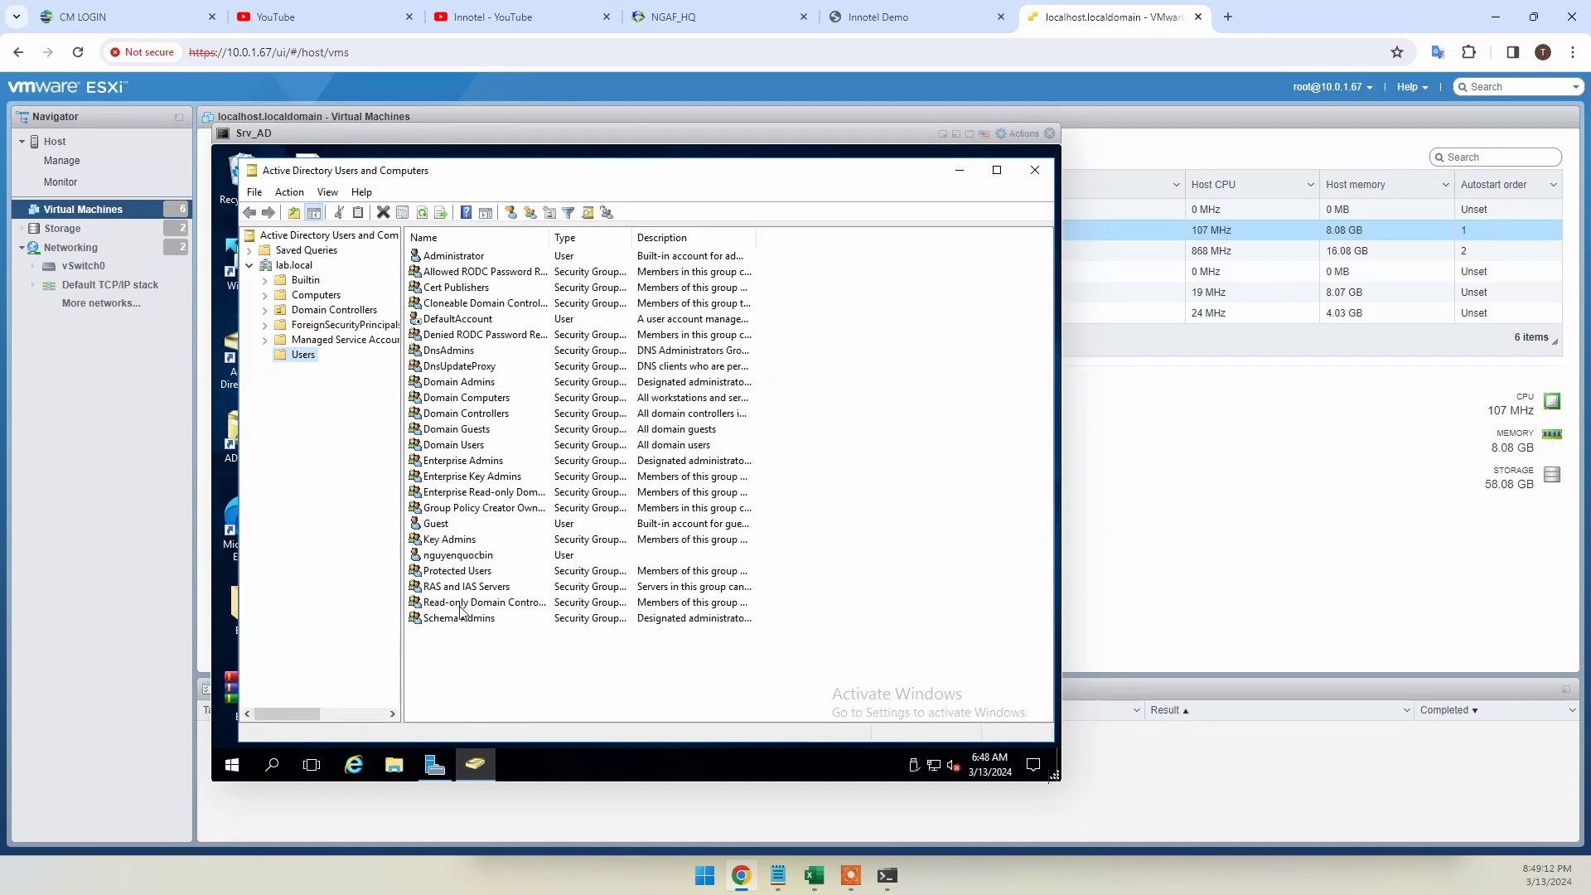
left_click(458, 556)
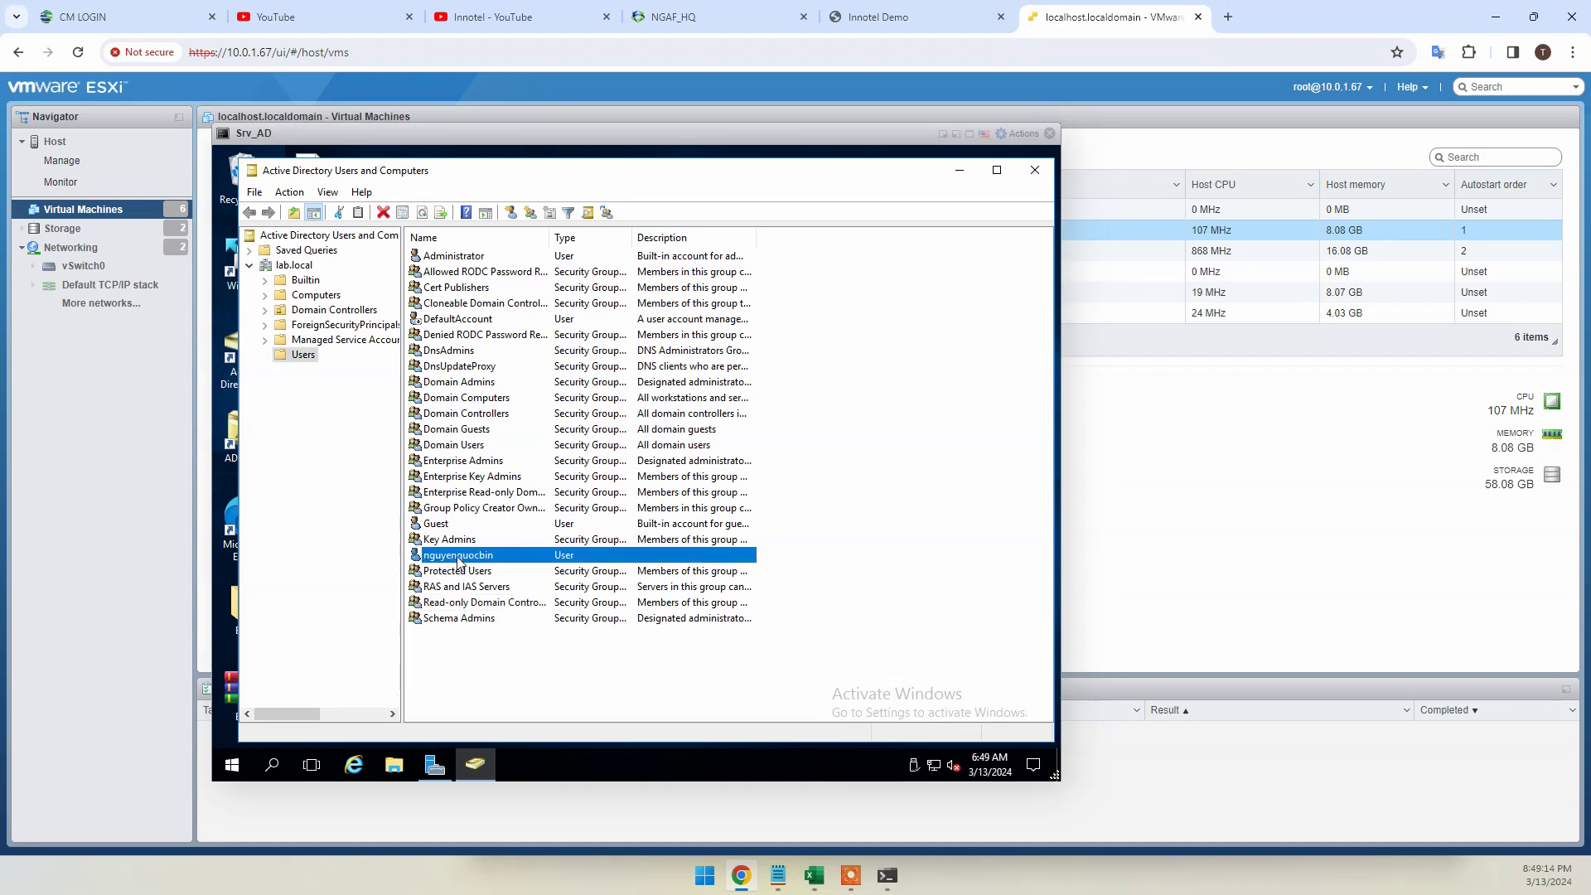
left_click(295, 266)
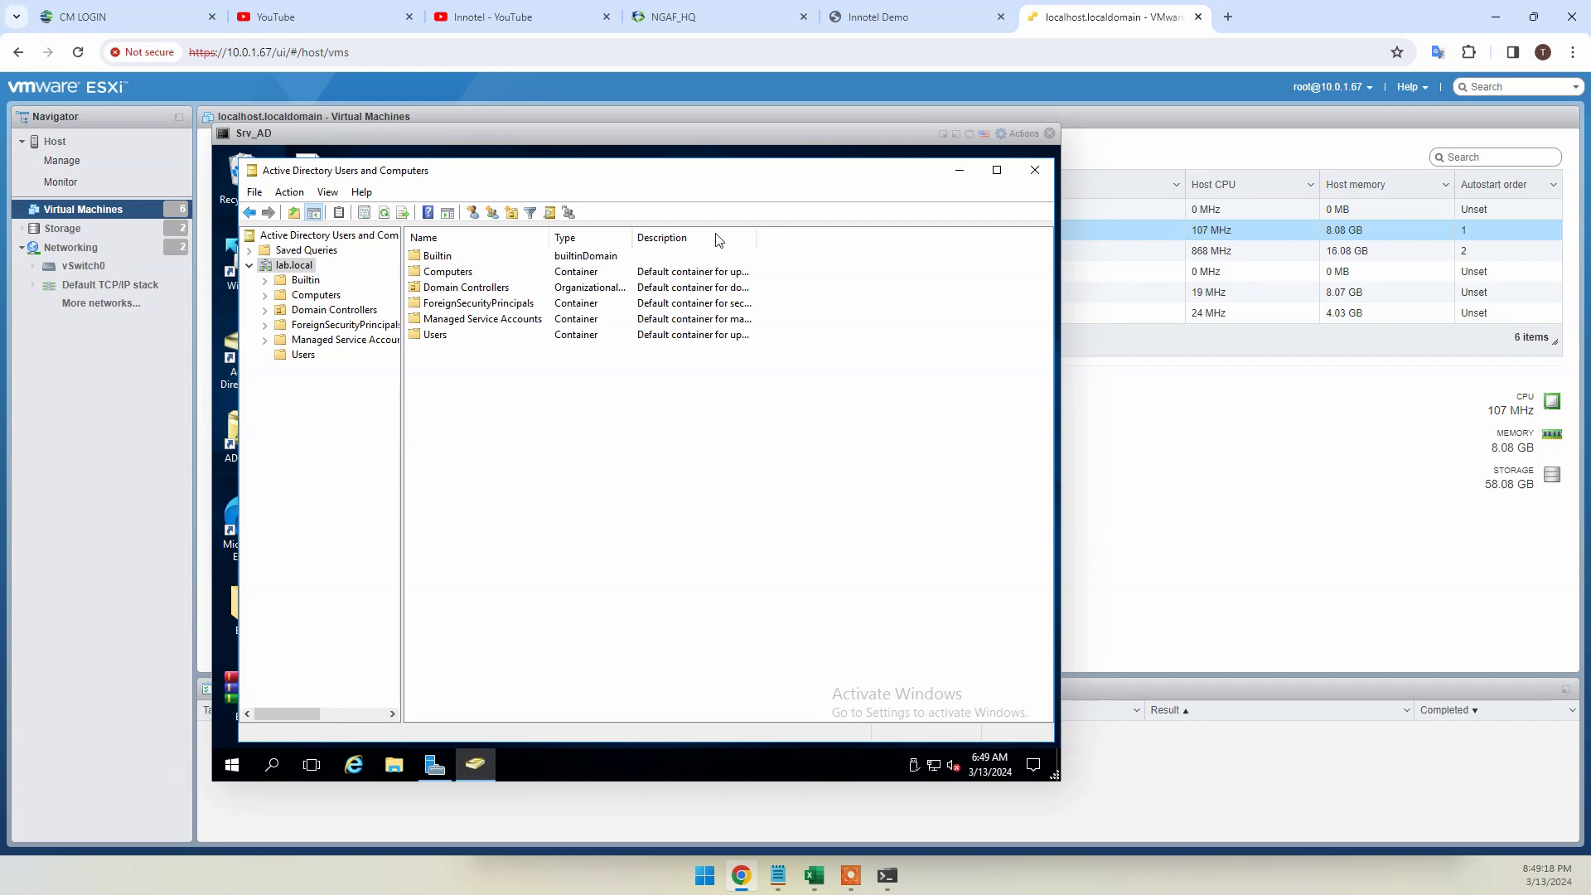
left_click(1035, 171)
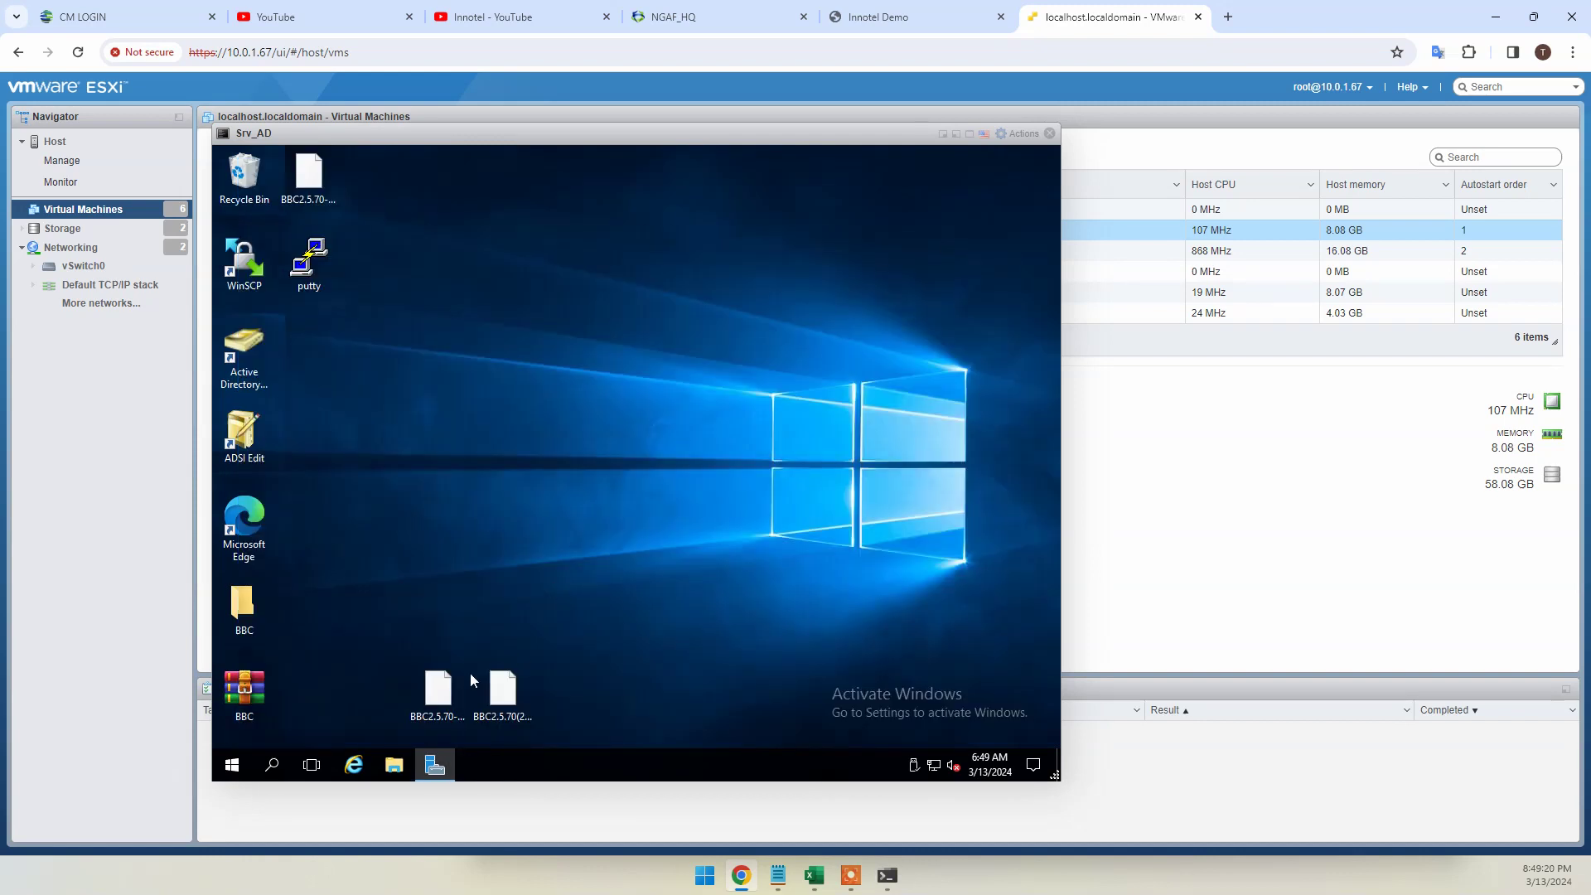
Run ipconfig in cmd to confirm IPv4 10.0.1.2, close the VM console, and return to the portal
left_click(274, 760)
type("cmd")
key("Return")
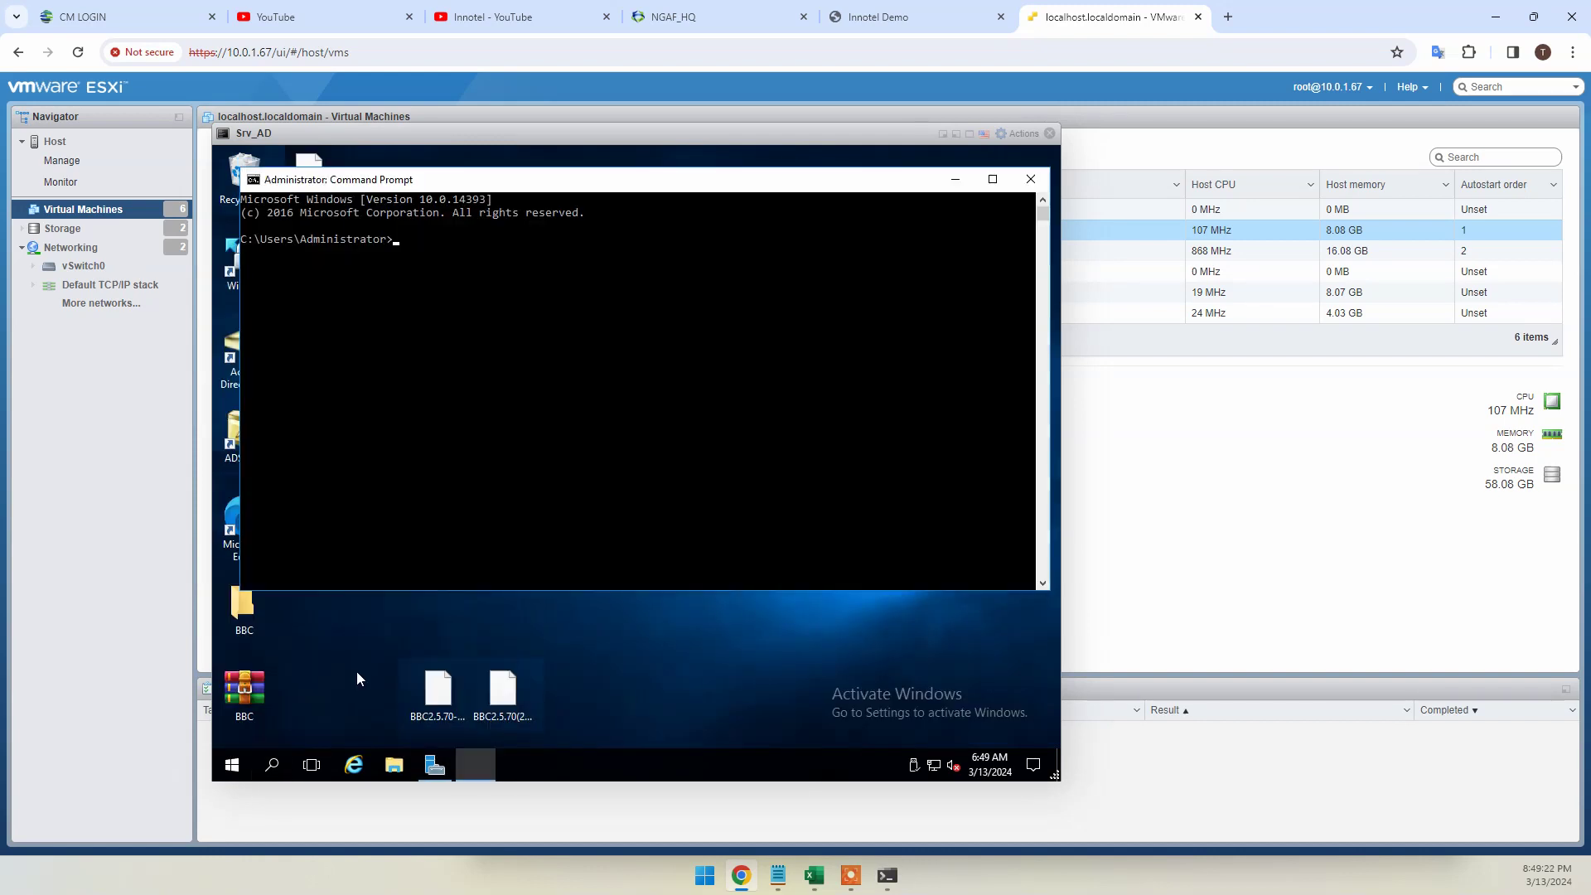
type("ipconfig")
key("Return")
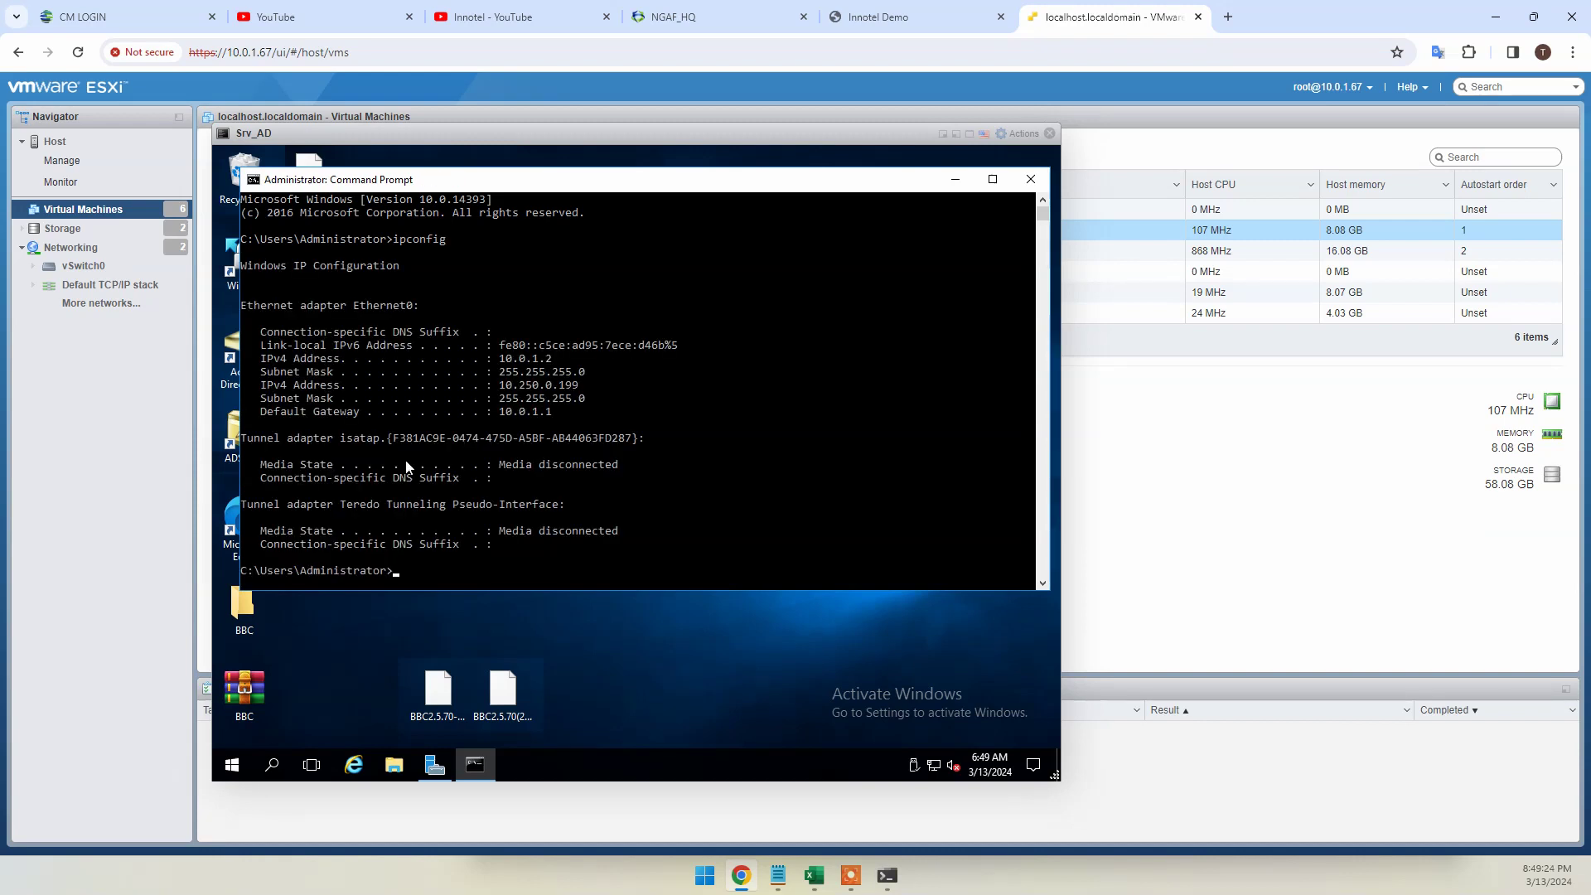
double_click(545, 362)
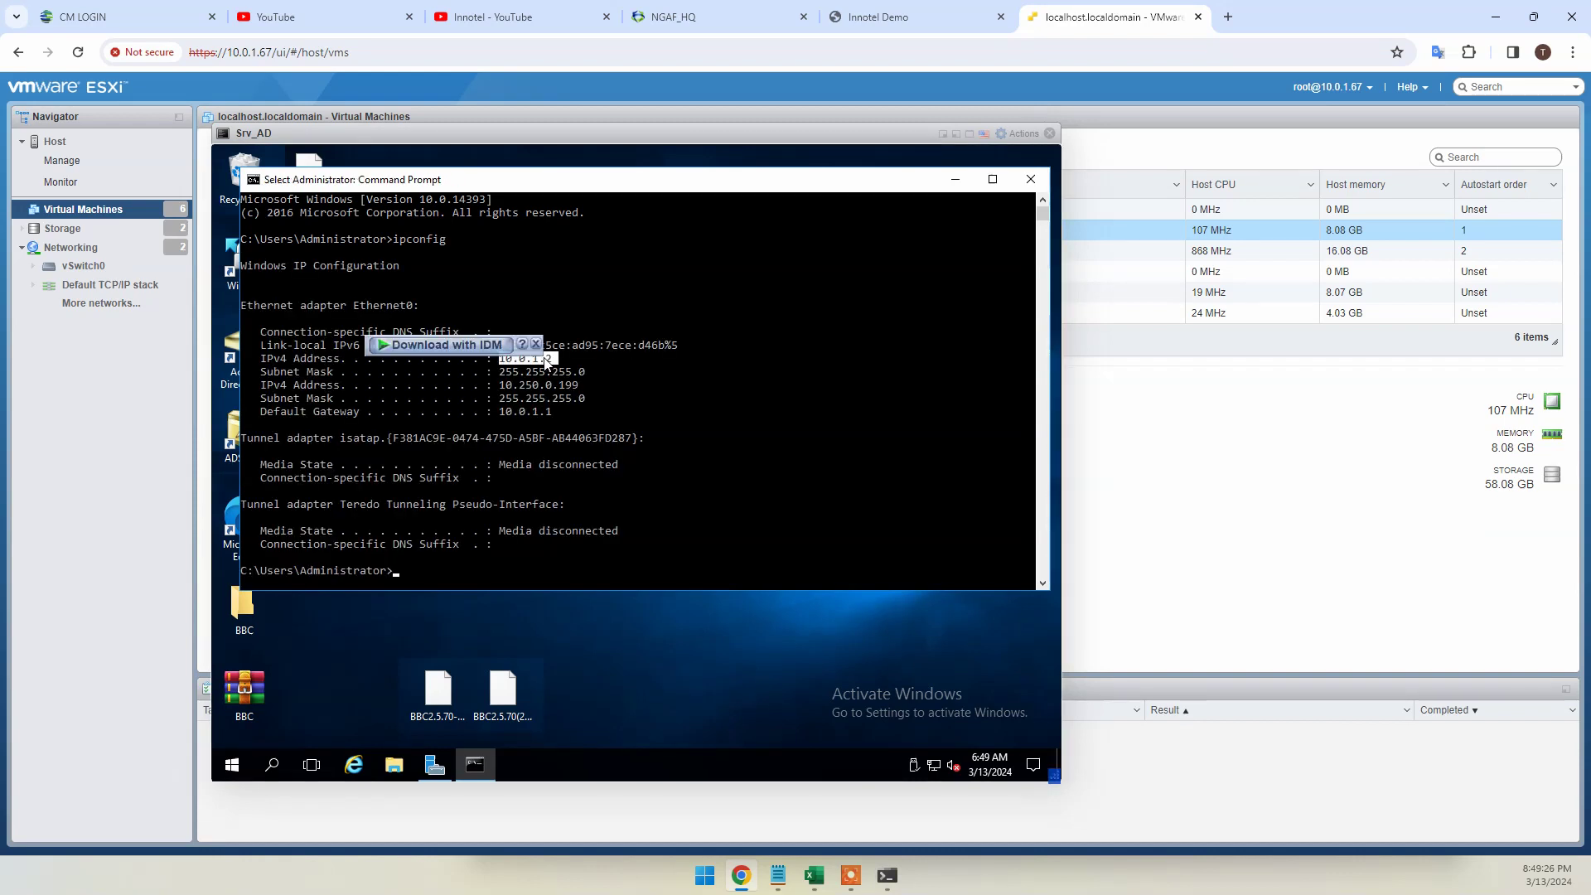
left_click(1027, 184)
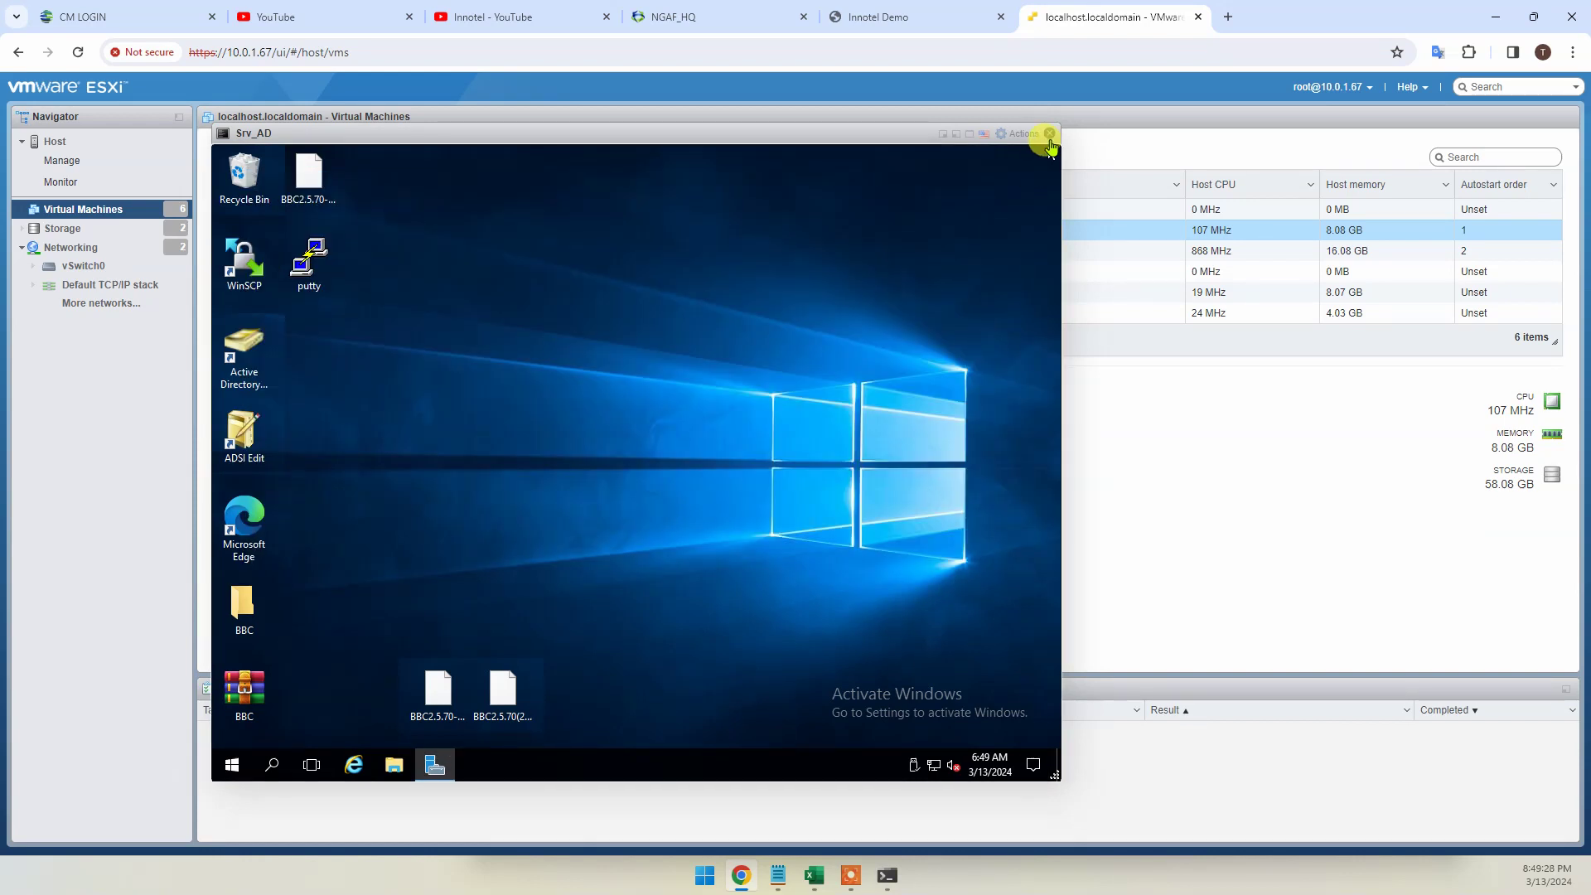
left_click(1049, 137)
left_click(959, 25)
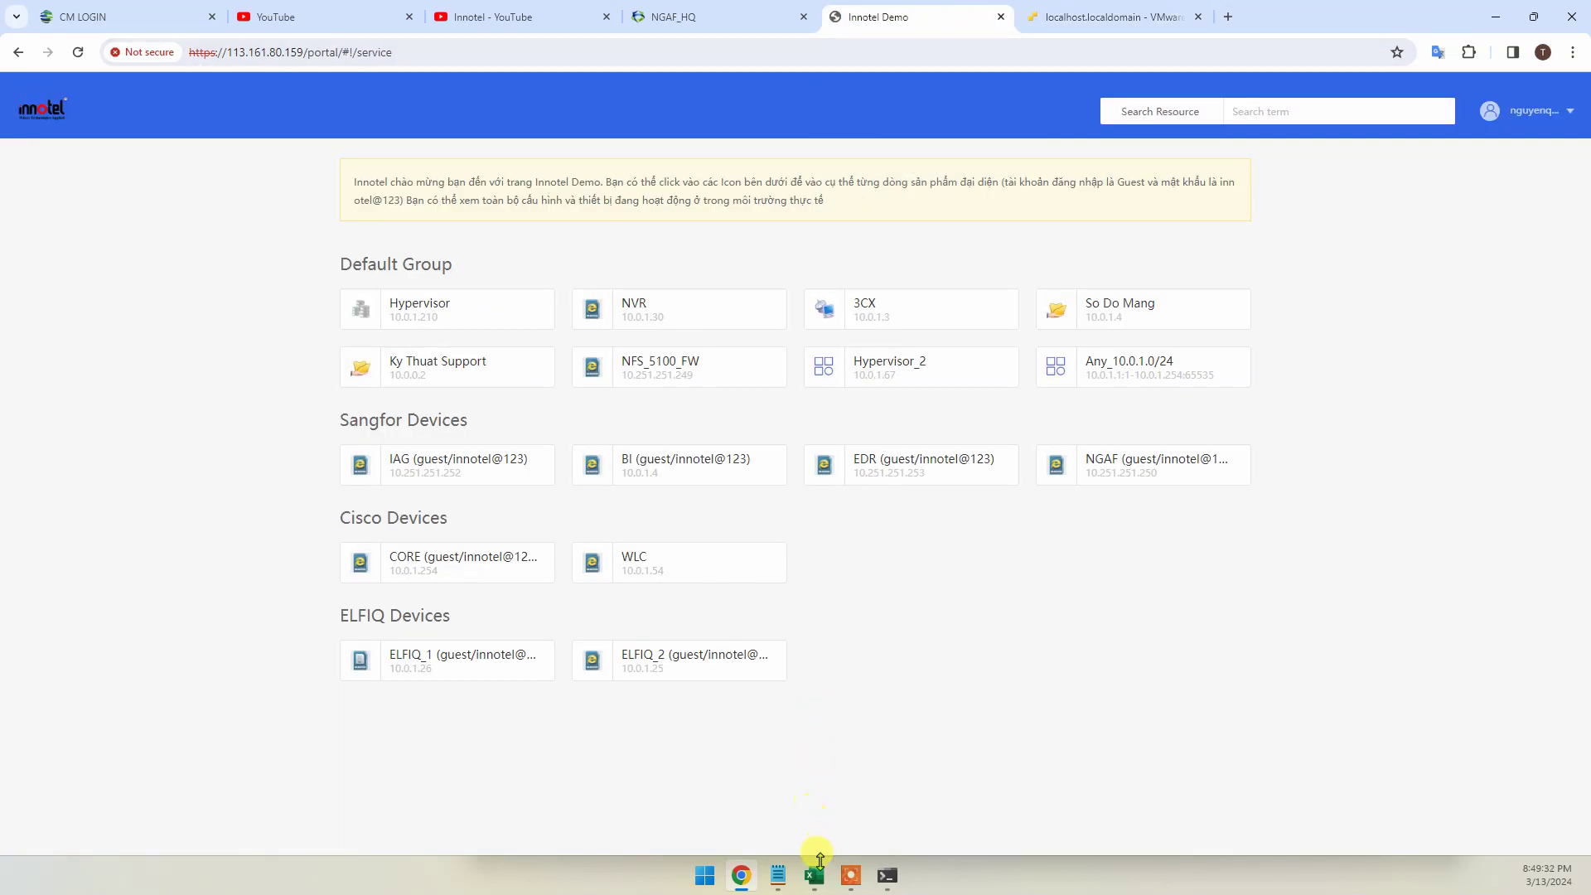
Fill checklist row 5 (single-application access) yellow, select A6:B6, and return to Chrome
left_click(814, 872)
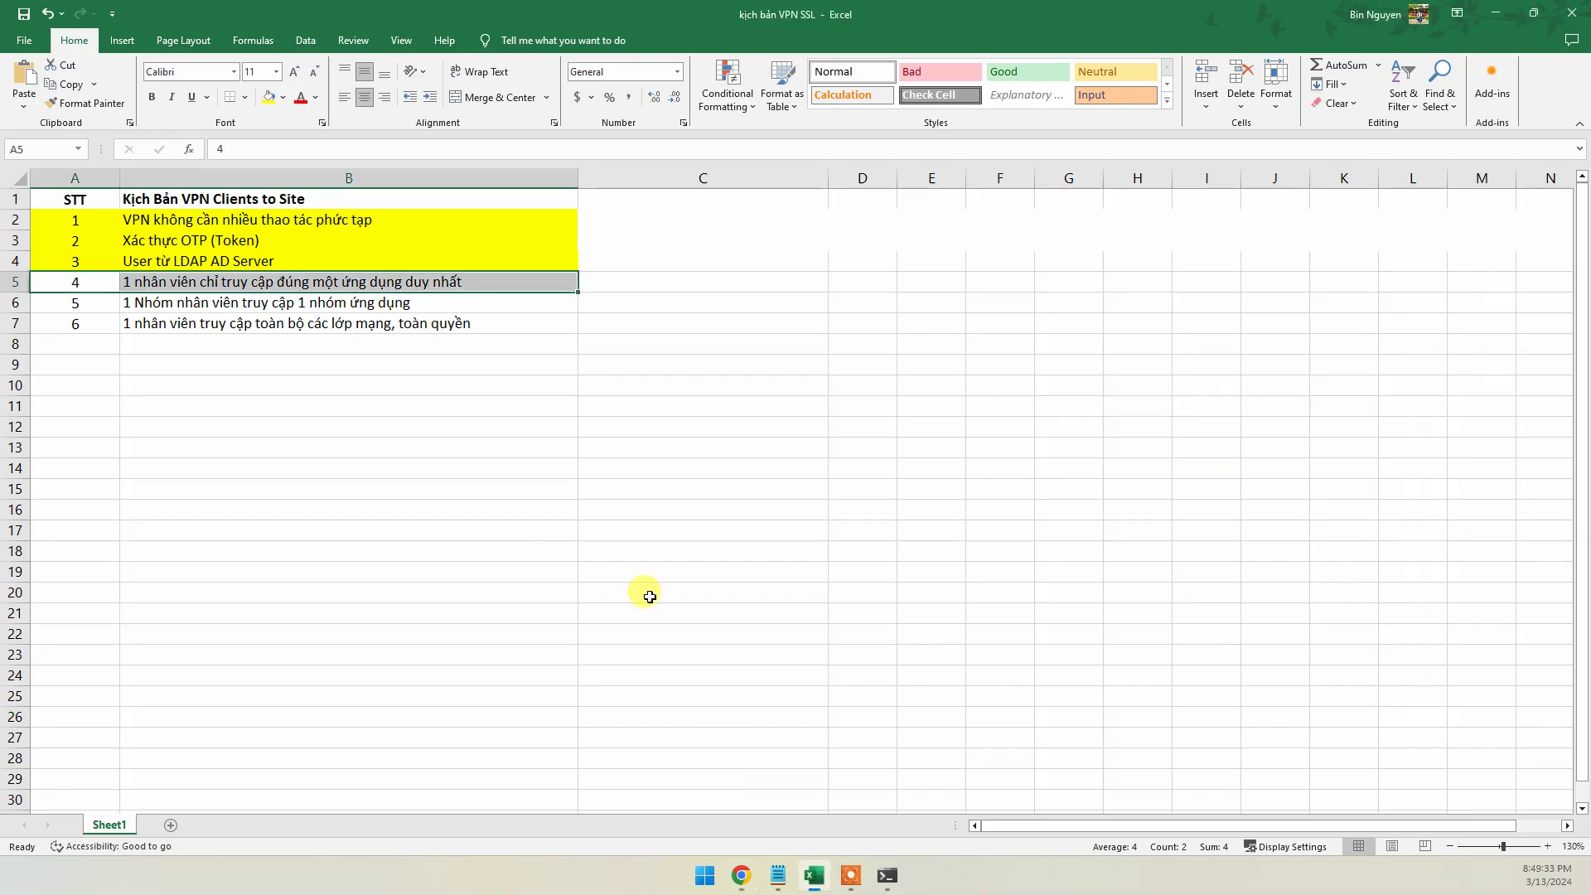
left_click(268, 97)
left_click_drag(78, 303, 295, 300)
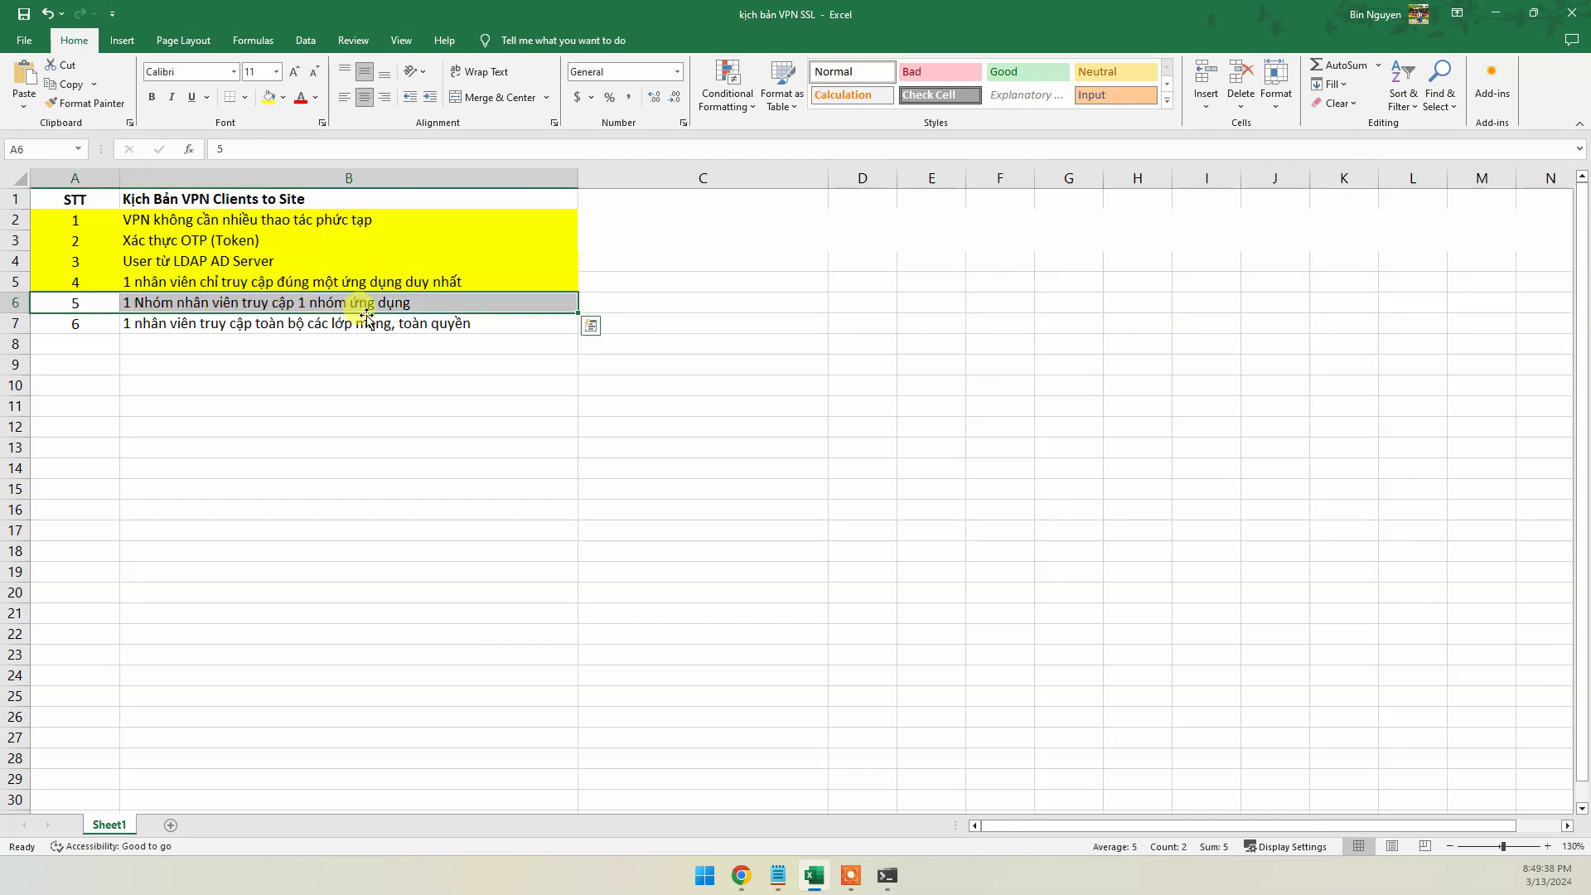
left_click(743, 878)
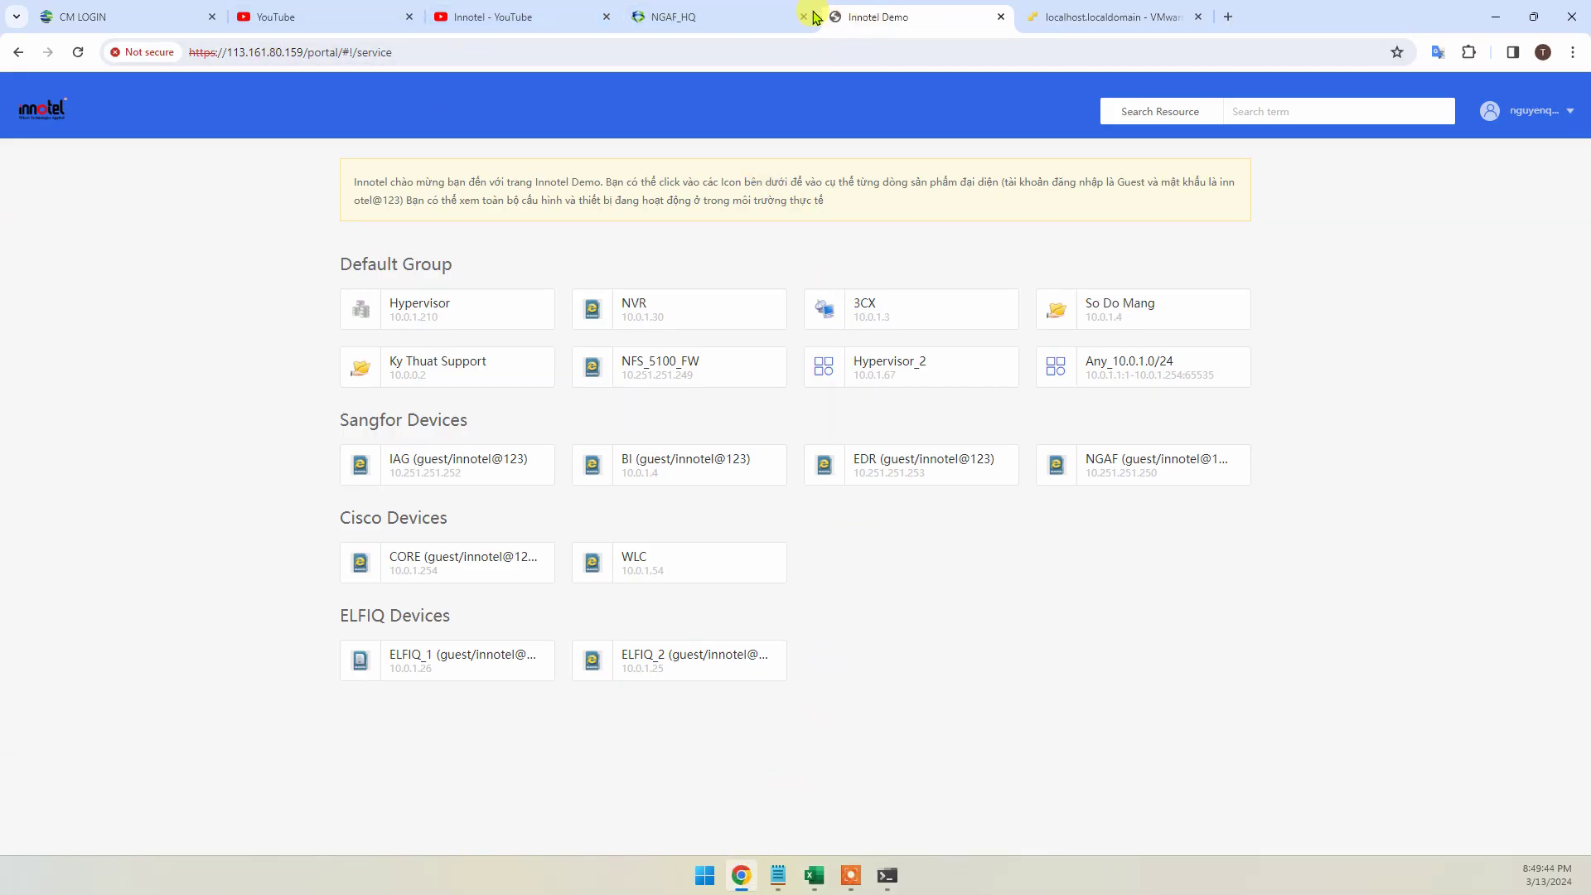
Select Default Group, showing its three members, attempt Add > Group, and dismiss the refusal error
left_click(746, 17)
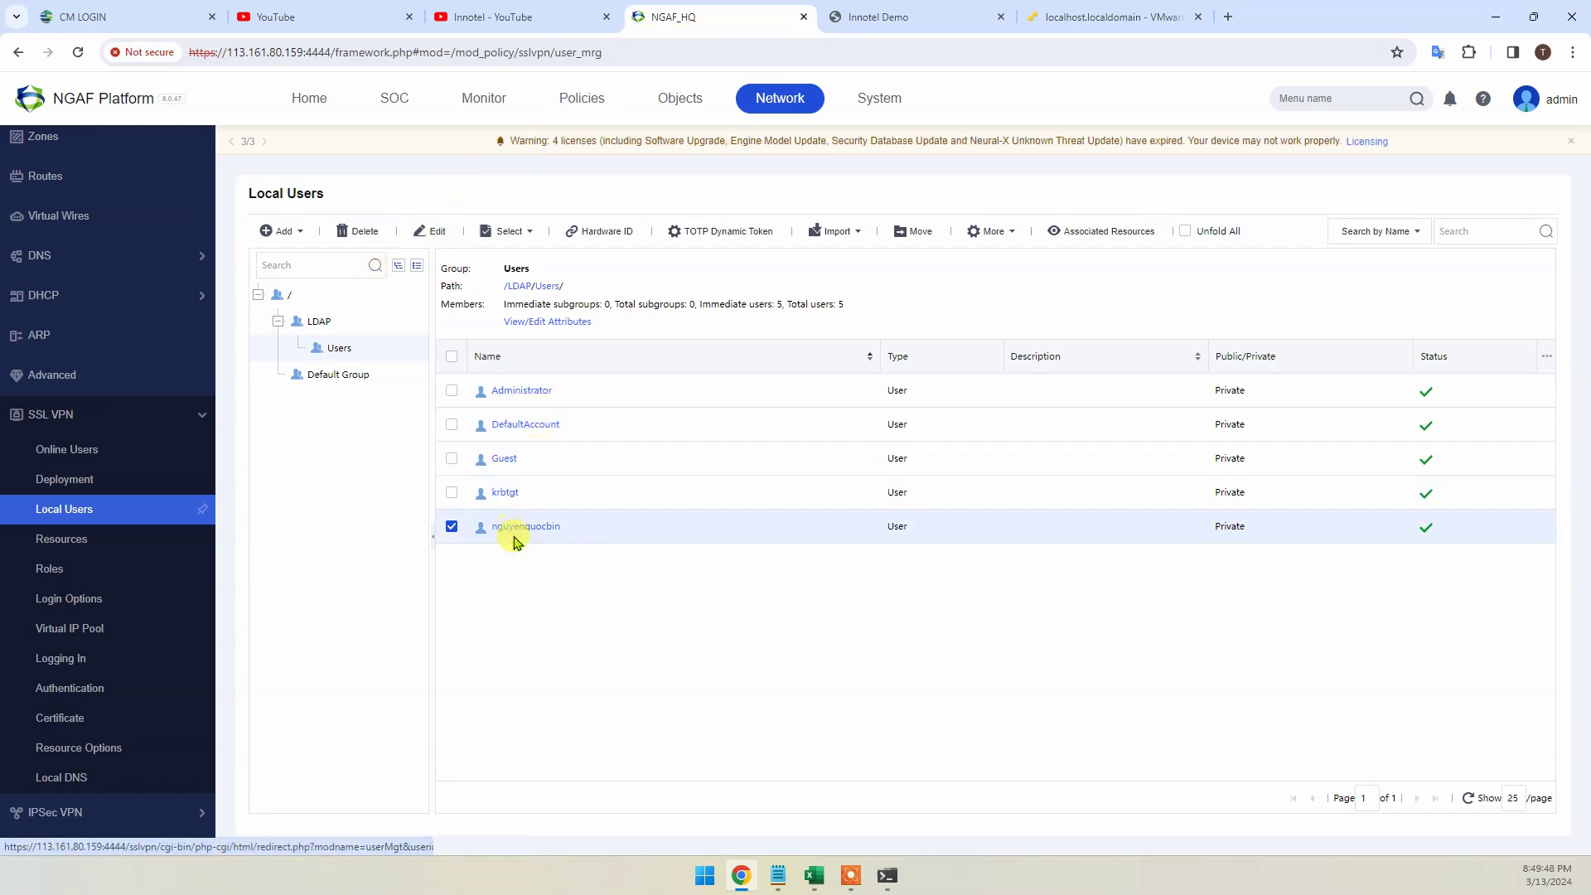
left_click(331, 374)
left_click(279, 322)
left_click(280, 231)
left_click(303, 280)
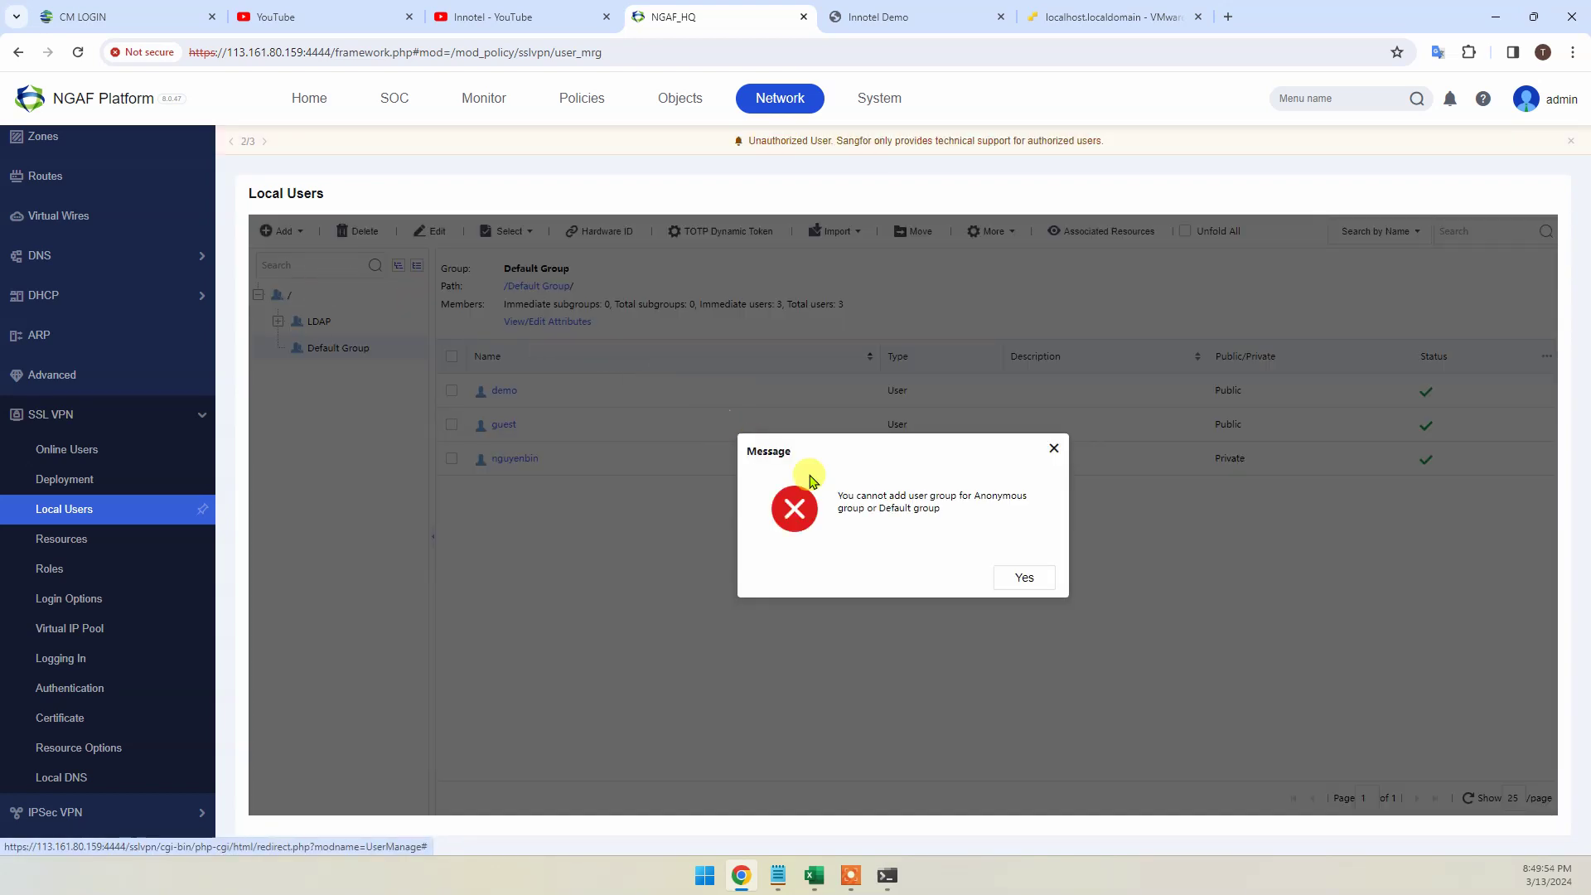
left_click(1020, 575)
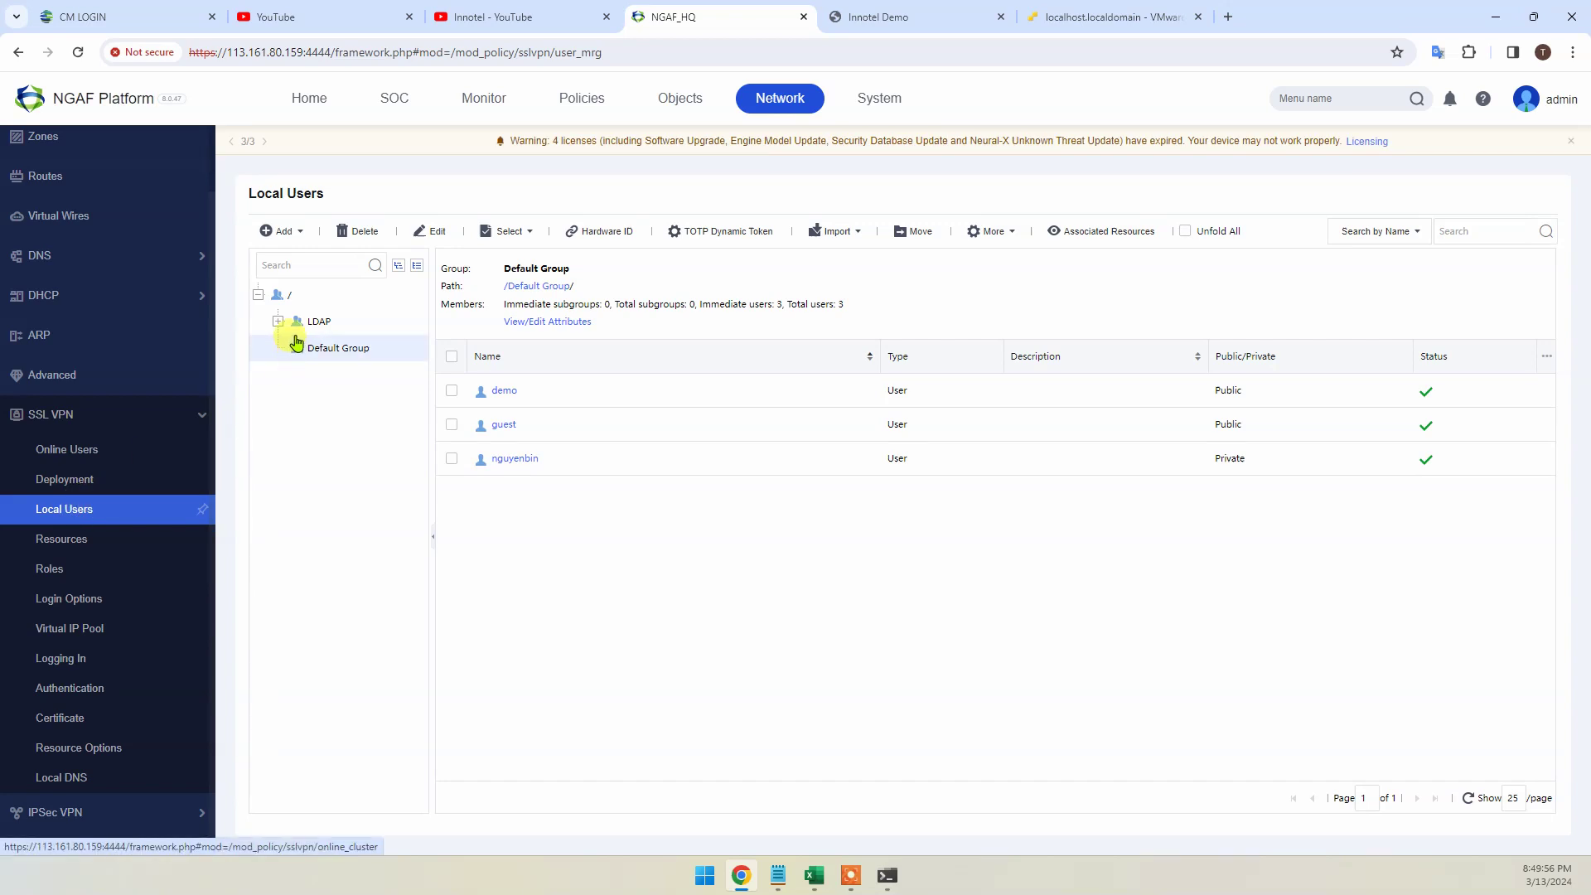
Start a new group named New_Group with '/' as its parent group
left_click(290, 296)
left_click(304, 240)
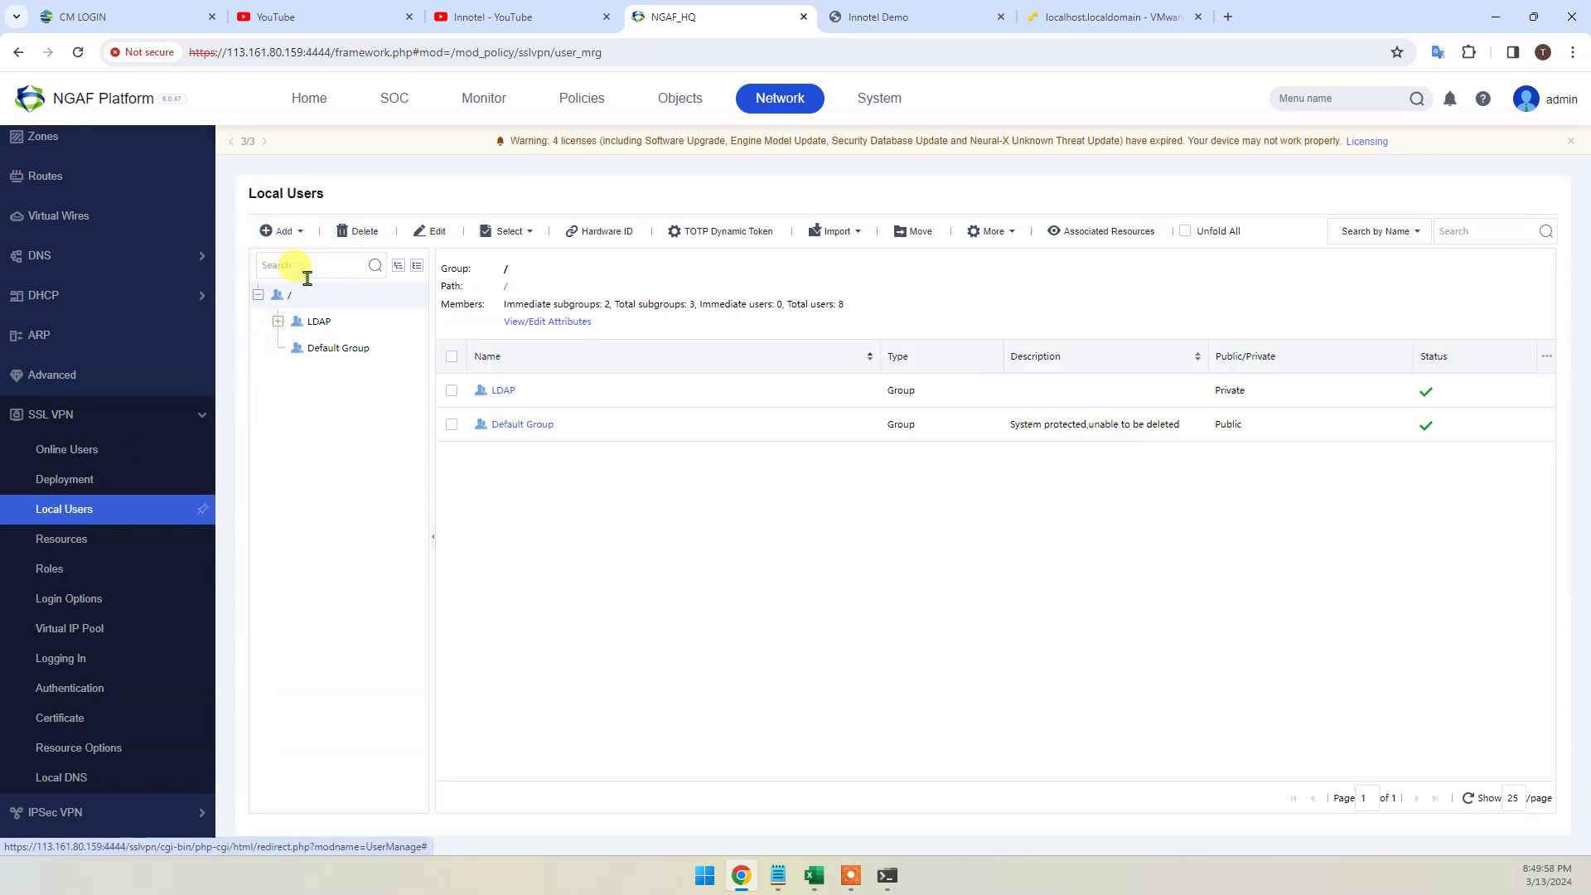
left_click(304, 280)
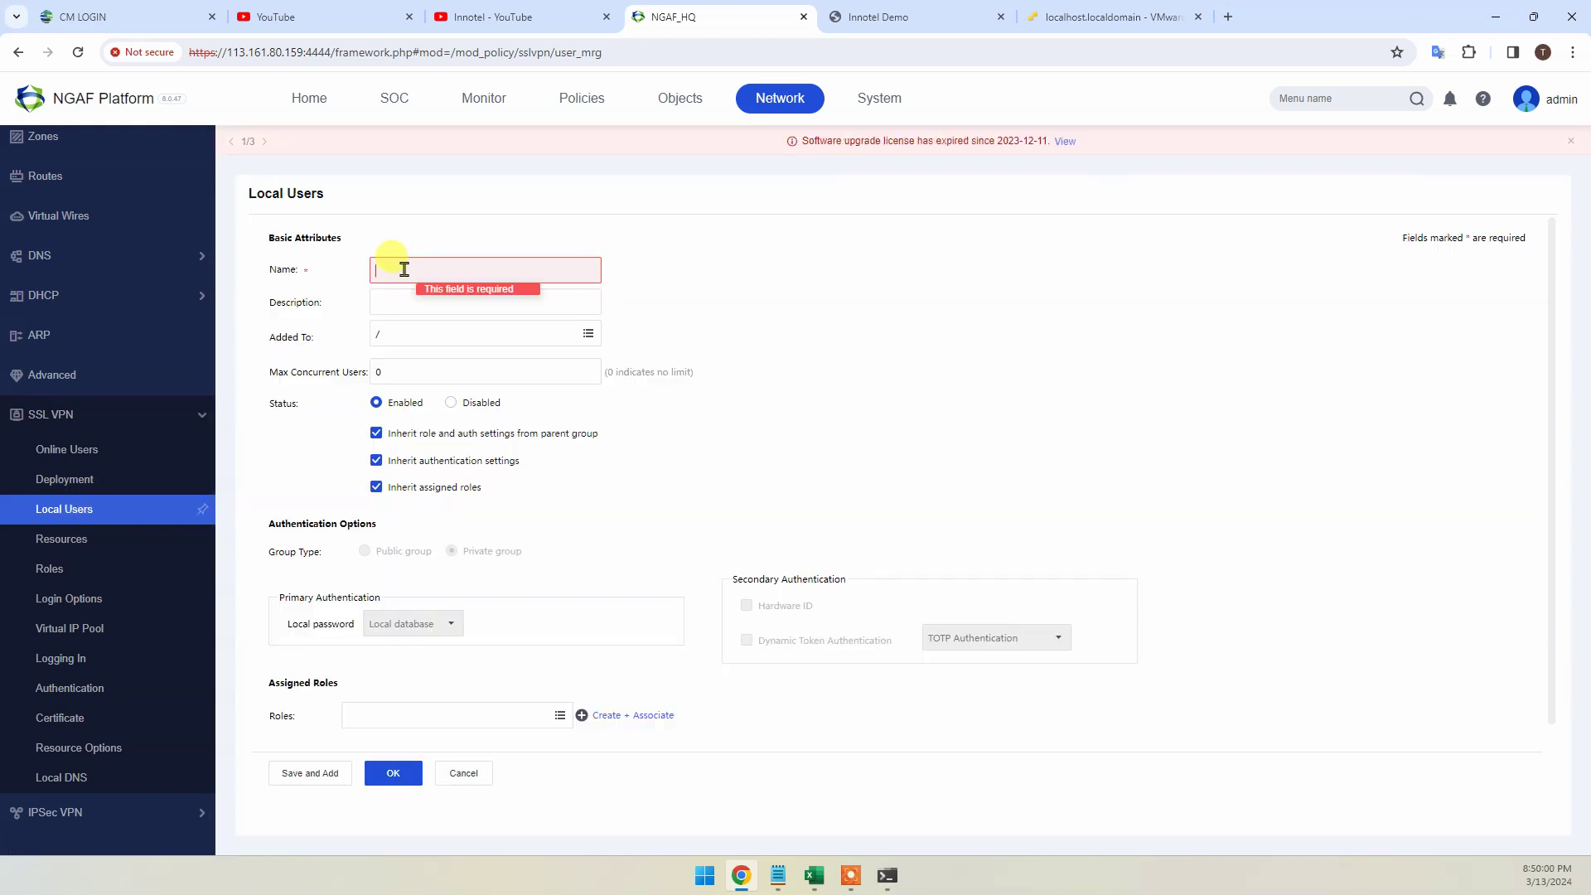
type("New G")
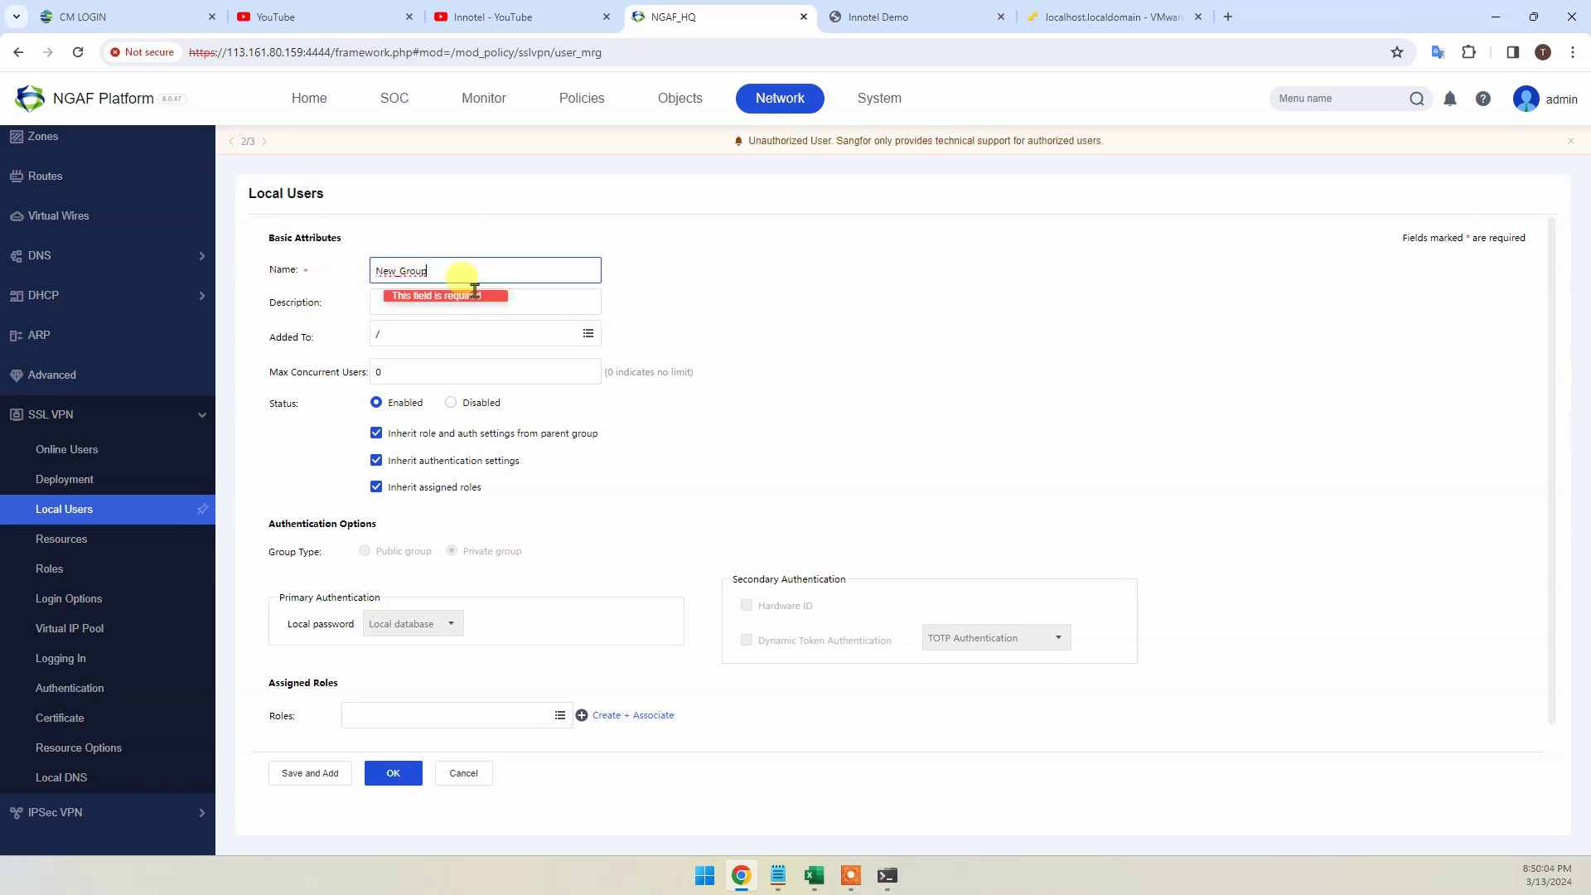
left_click(588, 333)
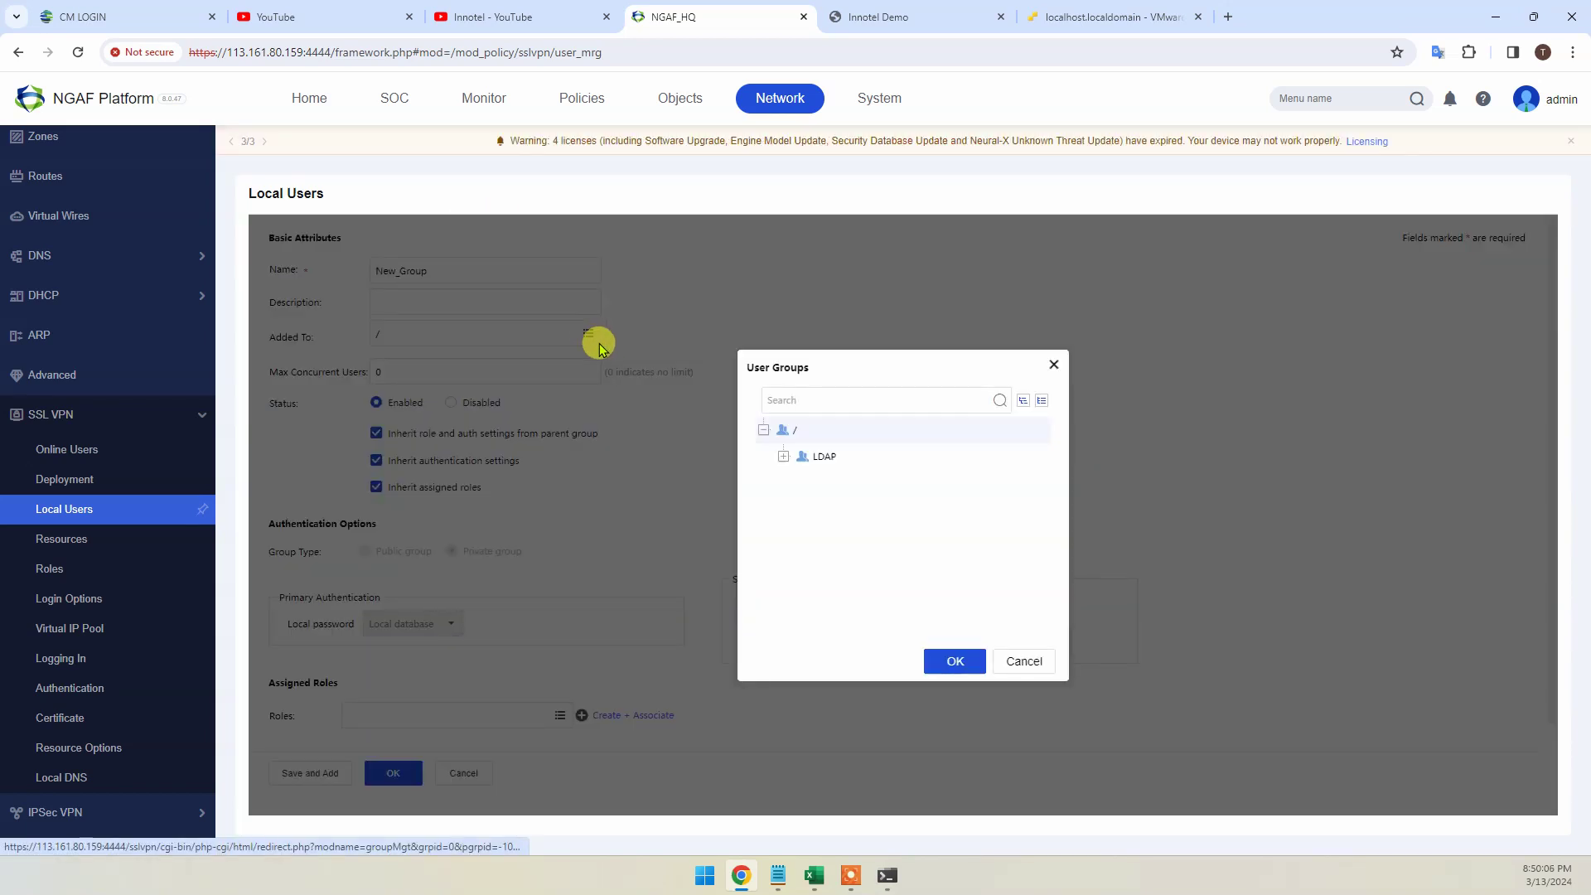
left_click(785, 459)
left_click(785, 459)
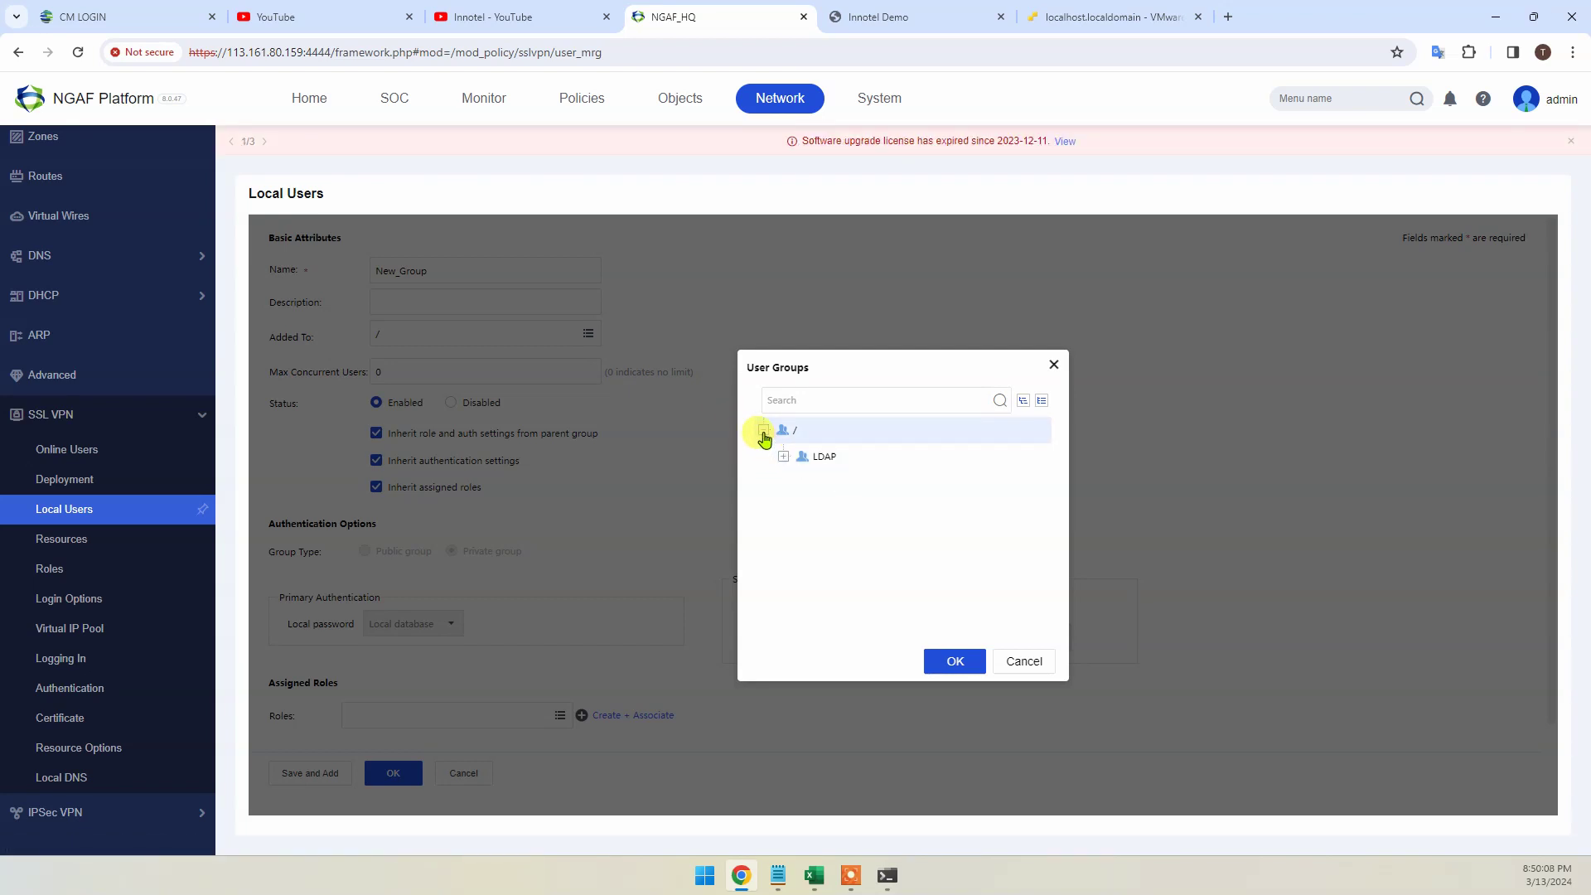
left_click(951, 661)
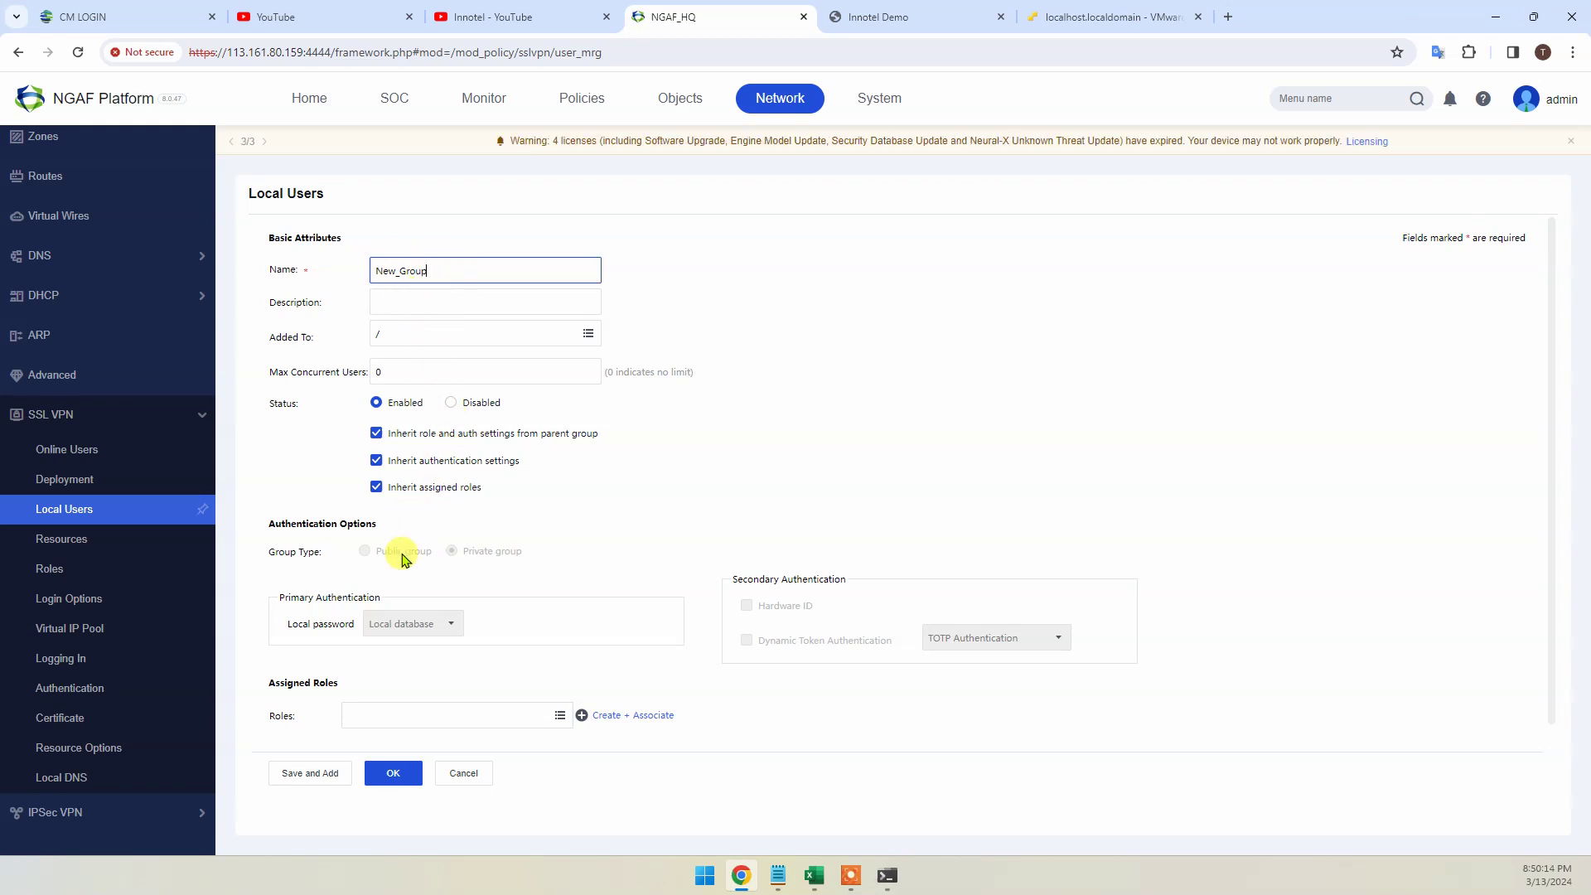
Leave New_Group without any assigned roles and save it
left_click(388, 716)
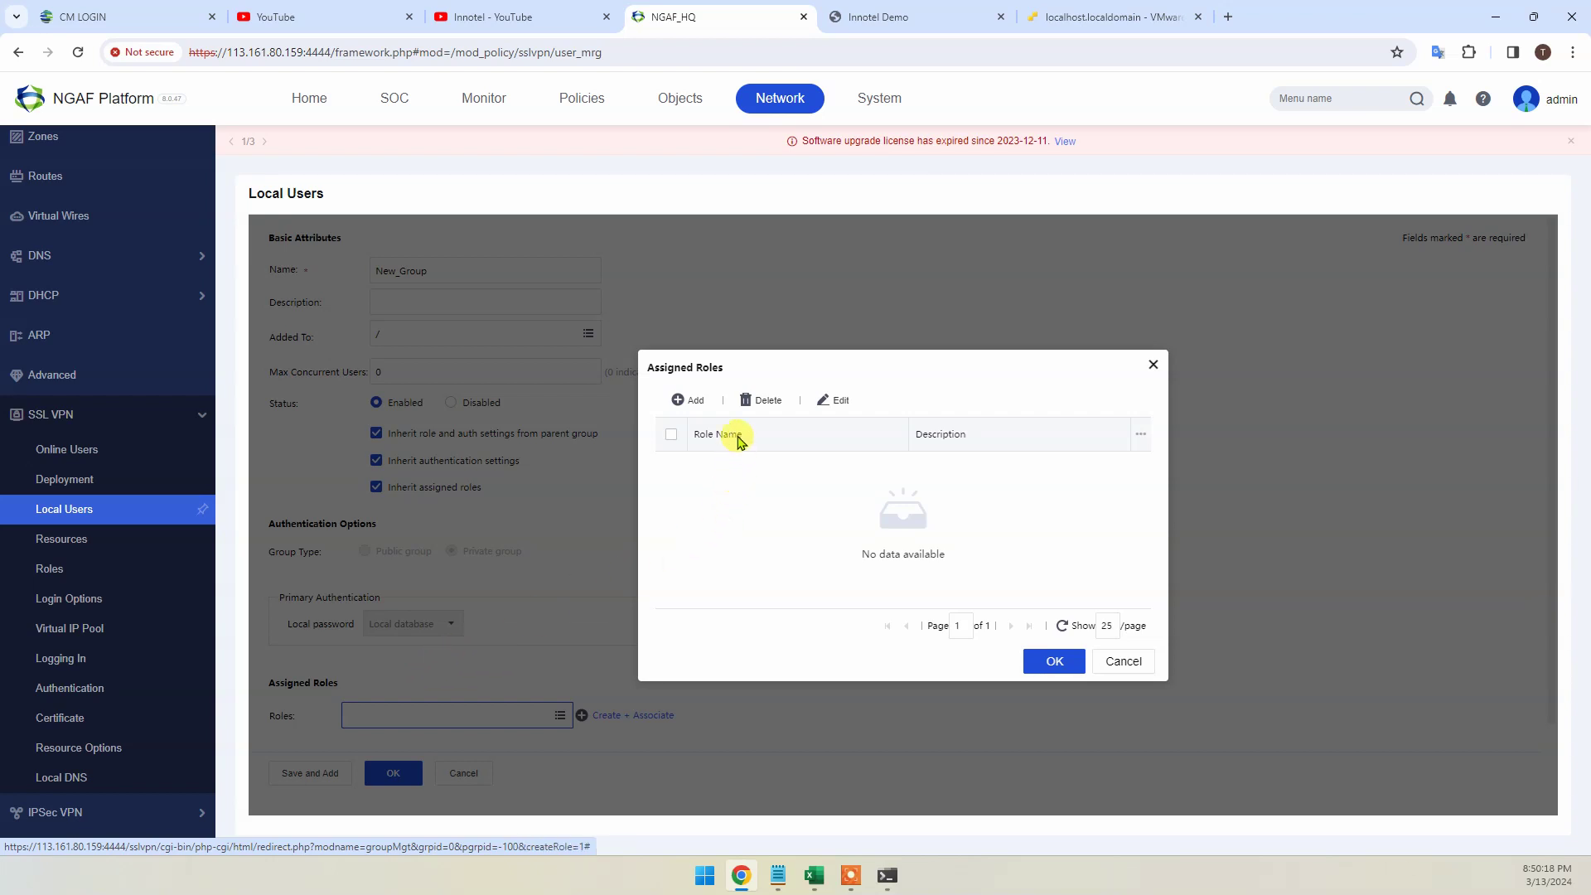
left_click(688, 400)
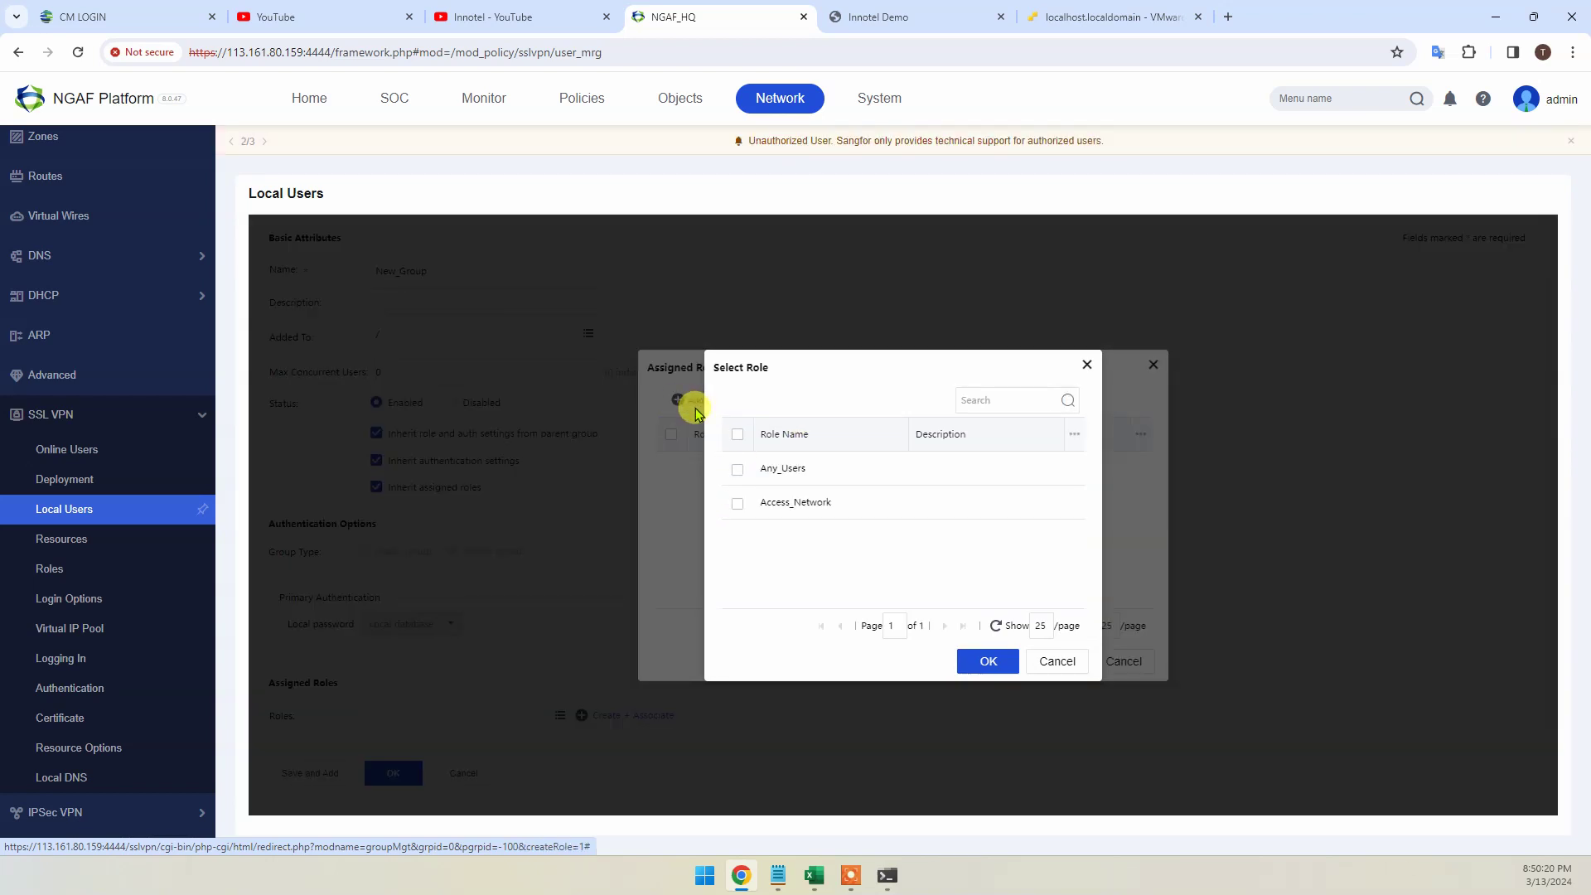
left_click(1057, 660)
left_click(1108, 663)
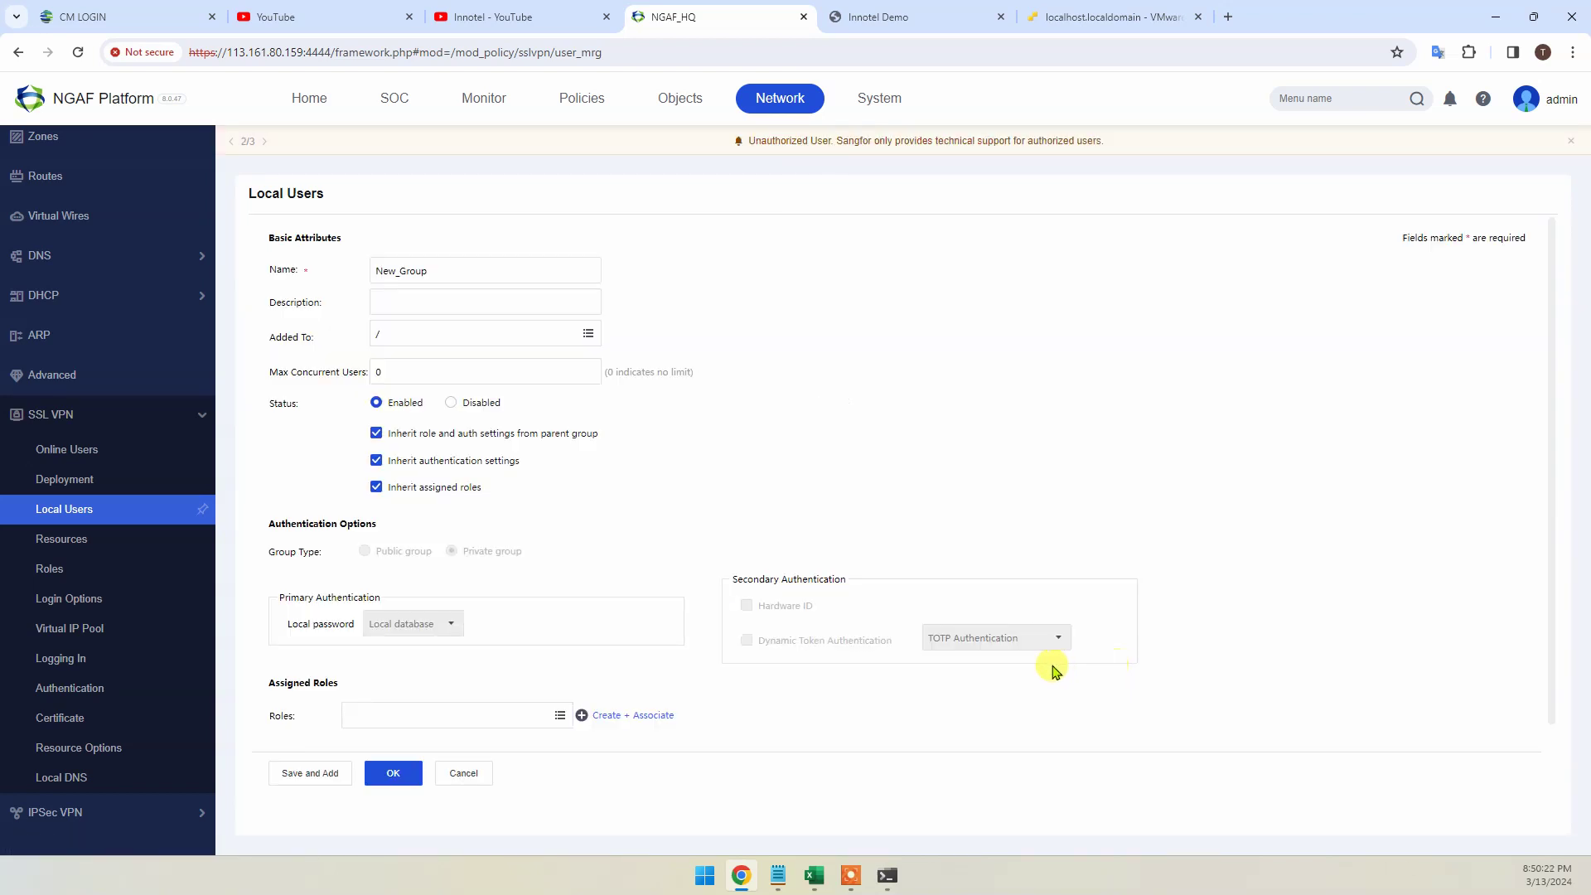
left_click(390, 777)
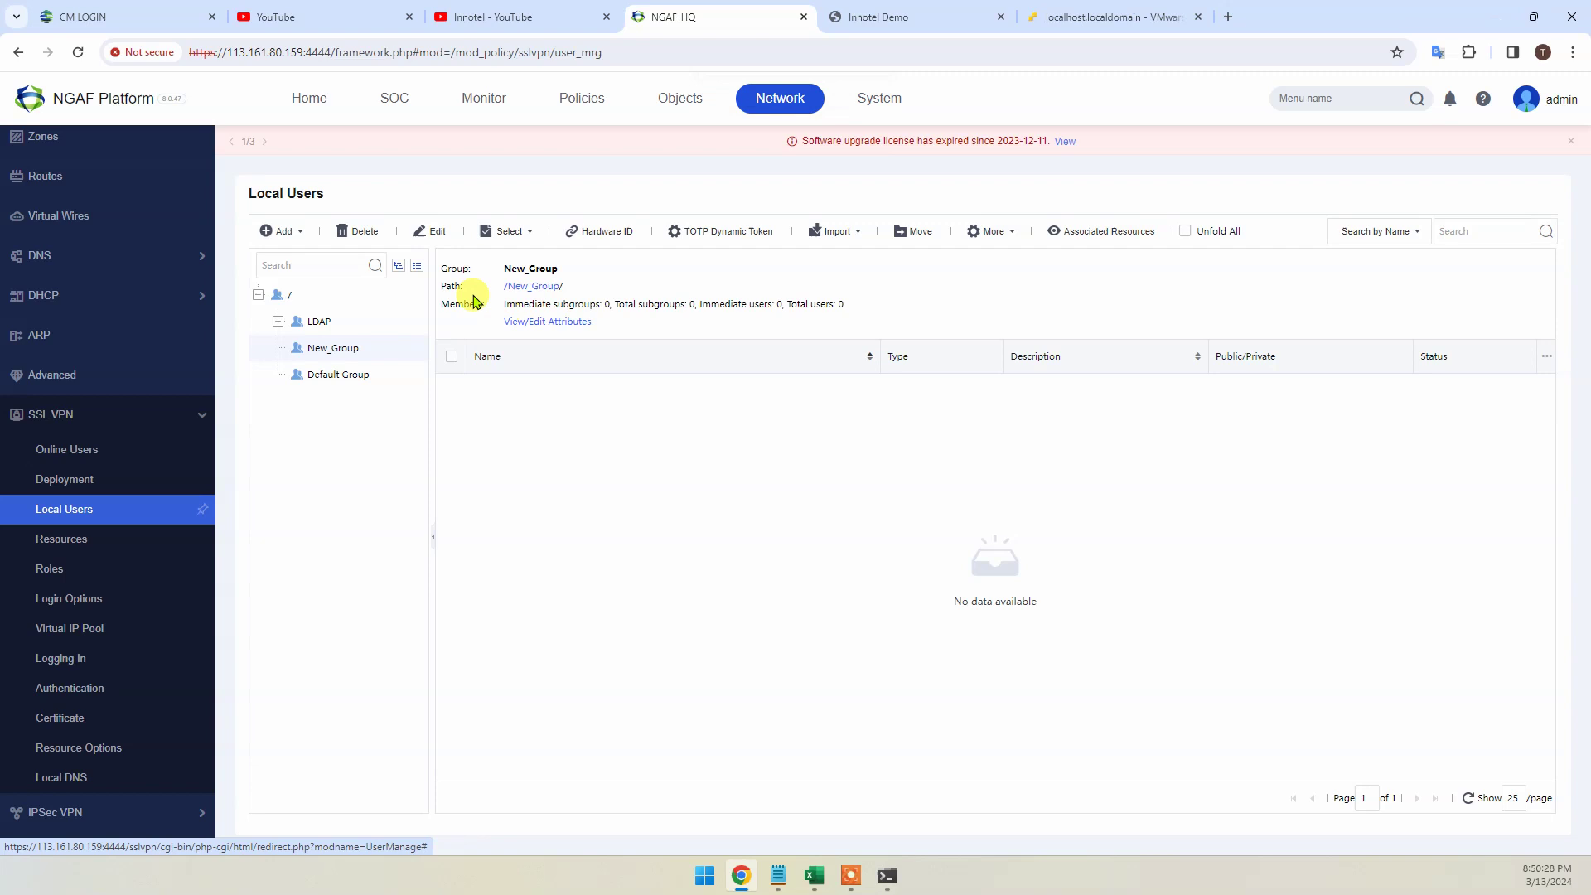
Add local user user1 with a confirmed password and save it
left_click(300, 236)
left_click(296, 258)
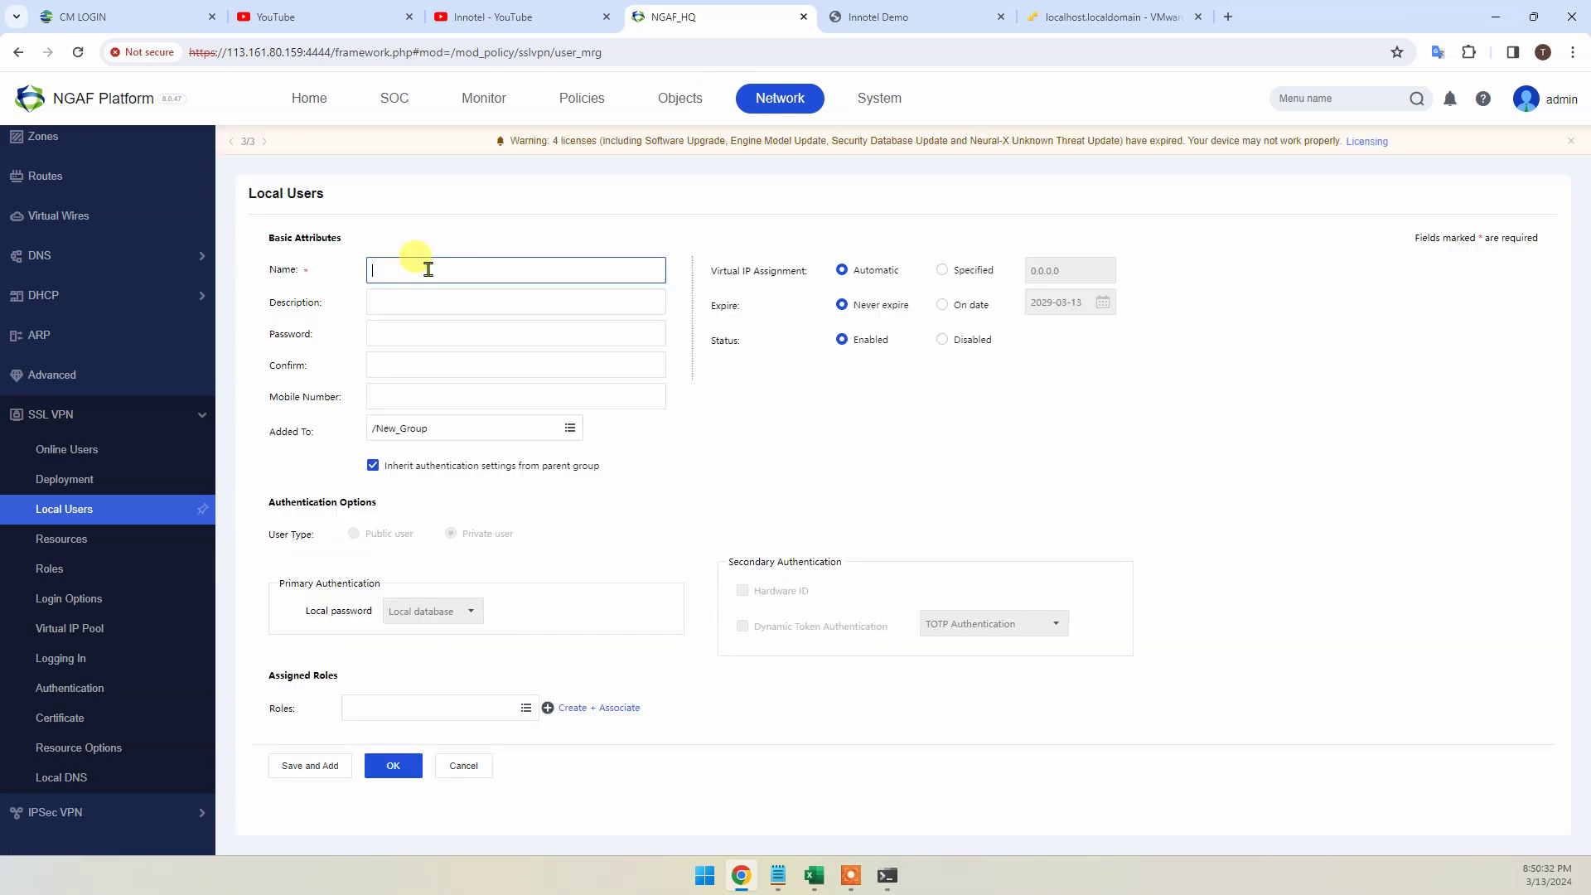
left_click(376, 335)
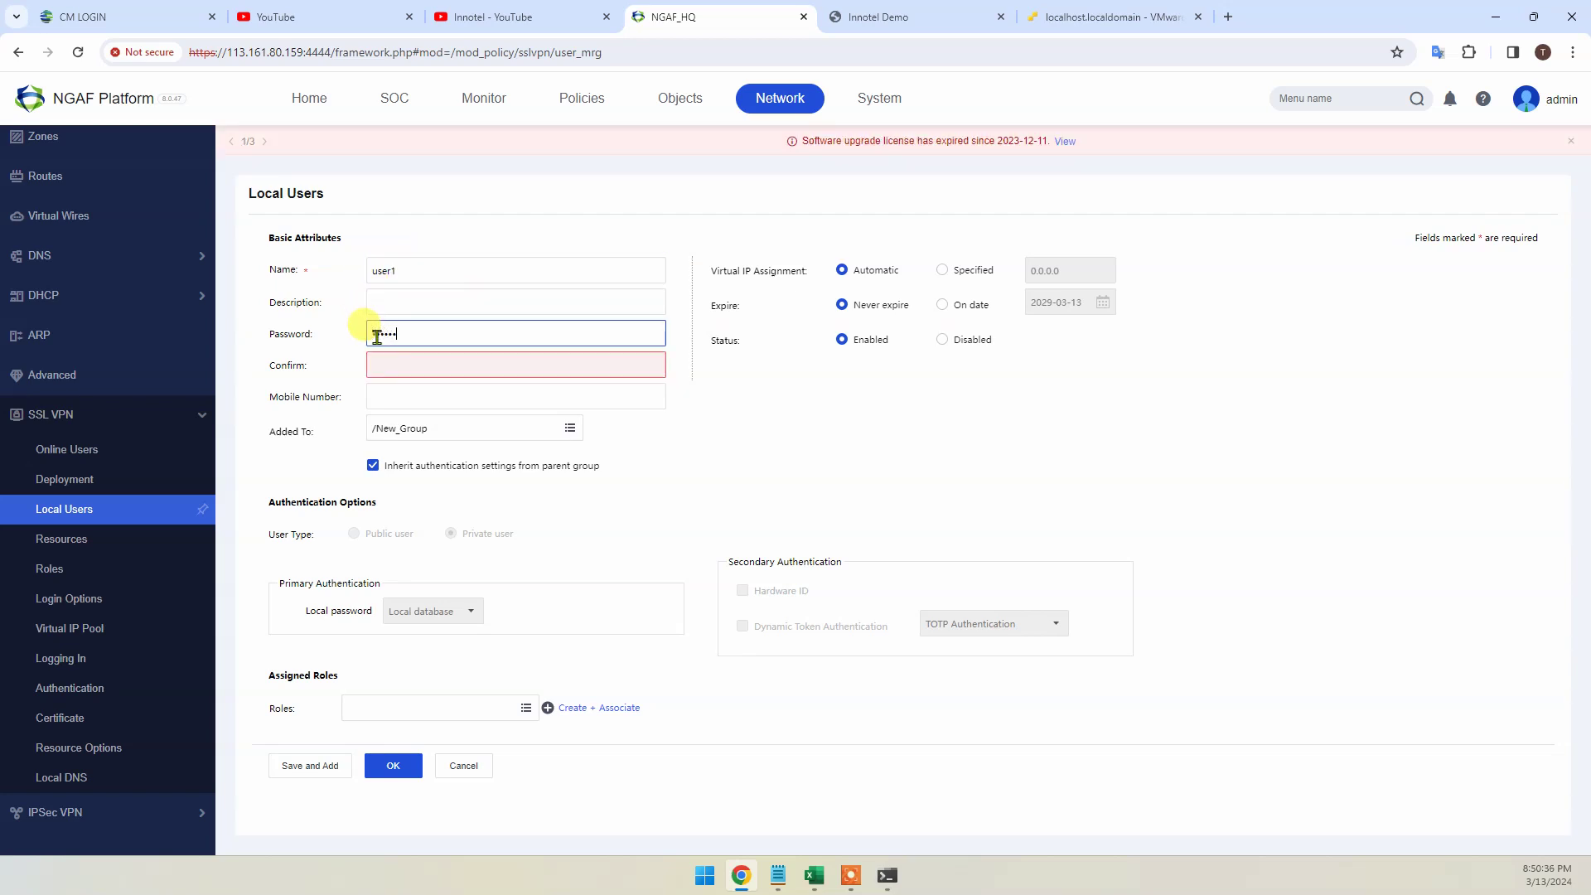
left_click(413, 365)
type("••")
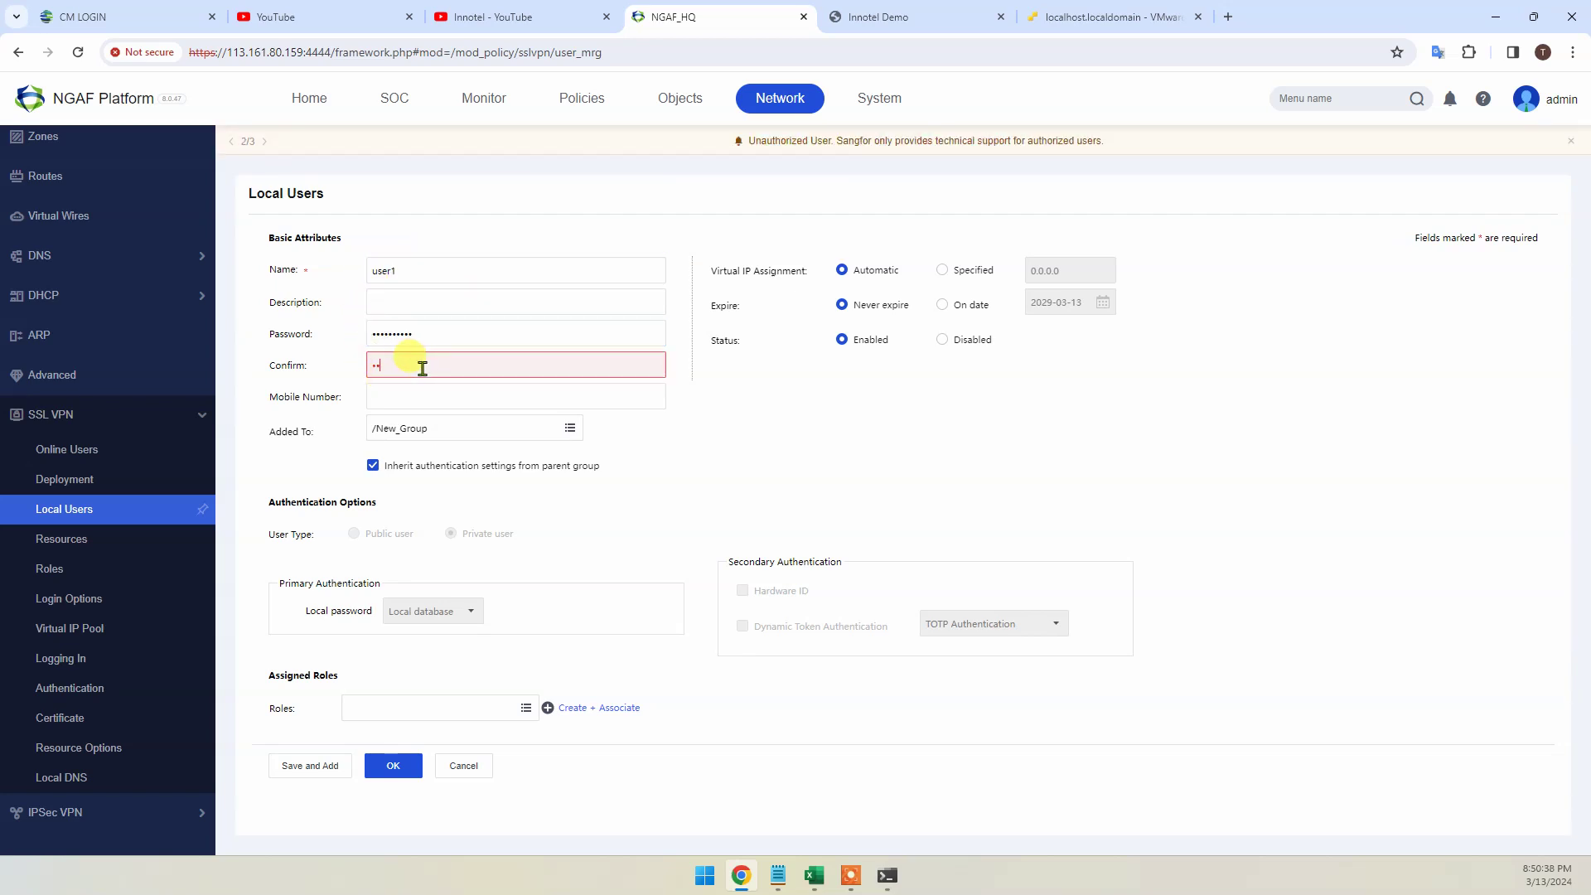
type("••••••••")
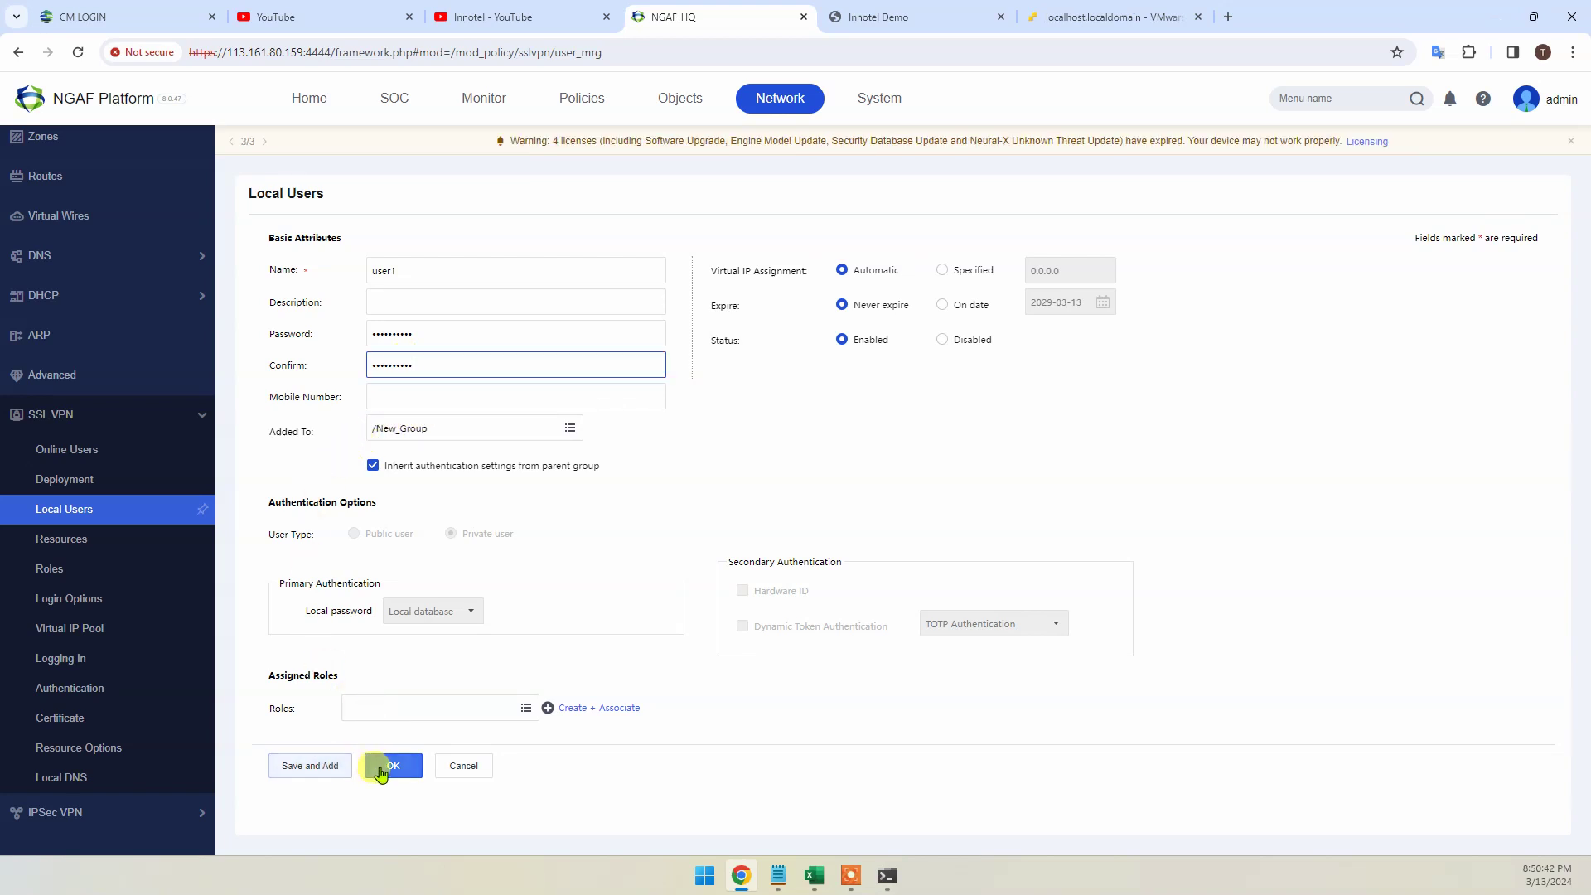
left_click(337, 768)
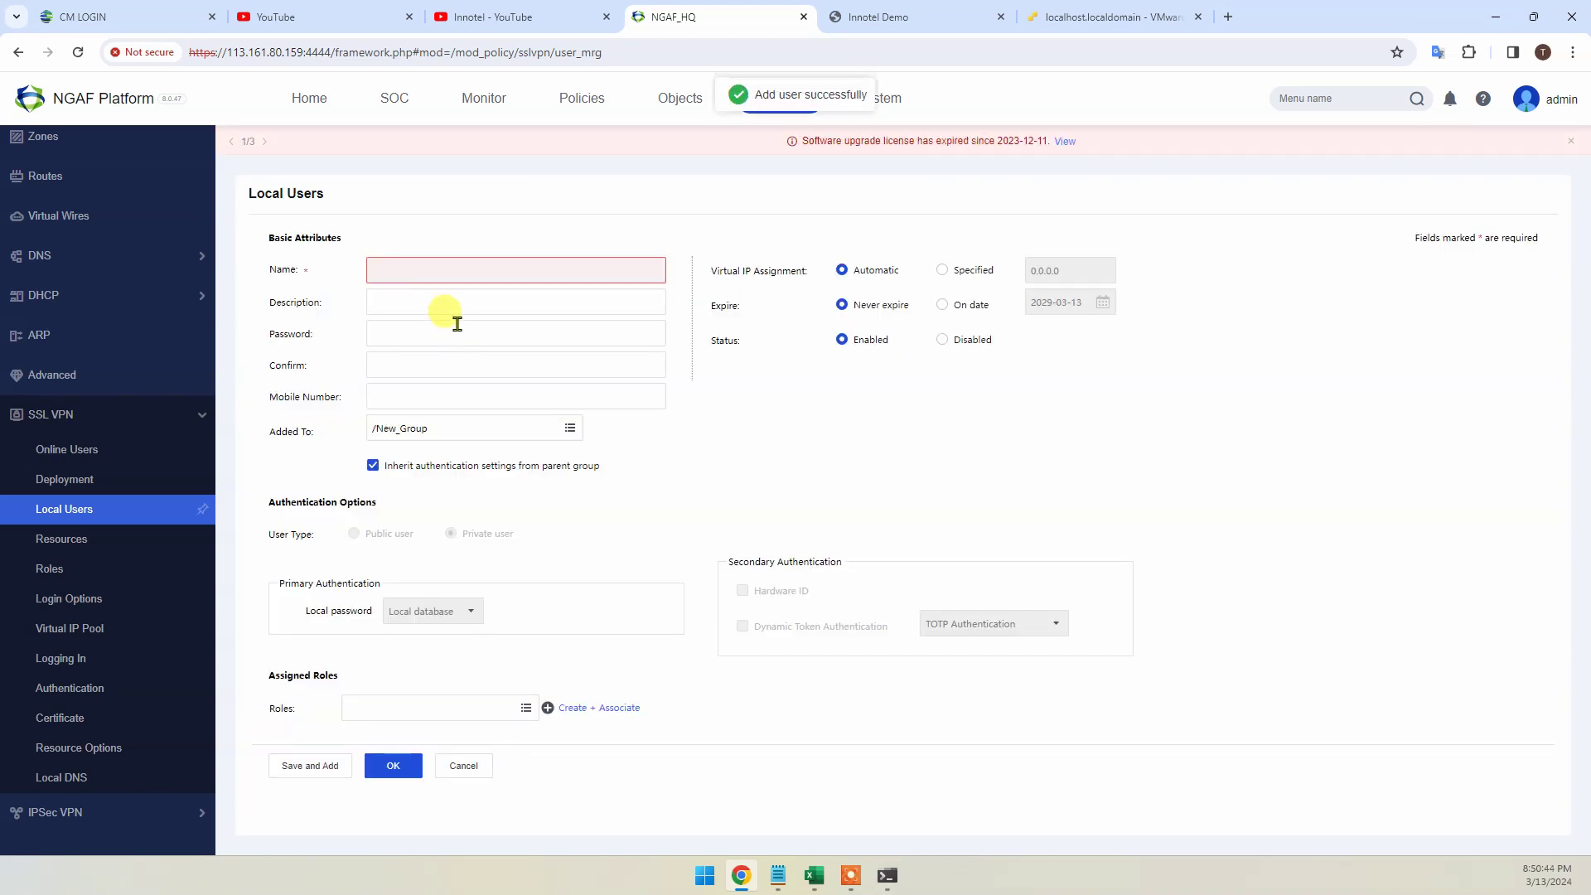
Add user2 with a password, then show New_Group listing user1 and user2
type("user2")
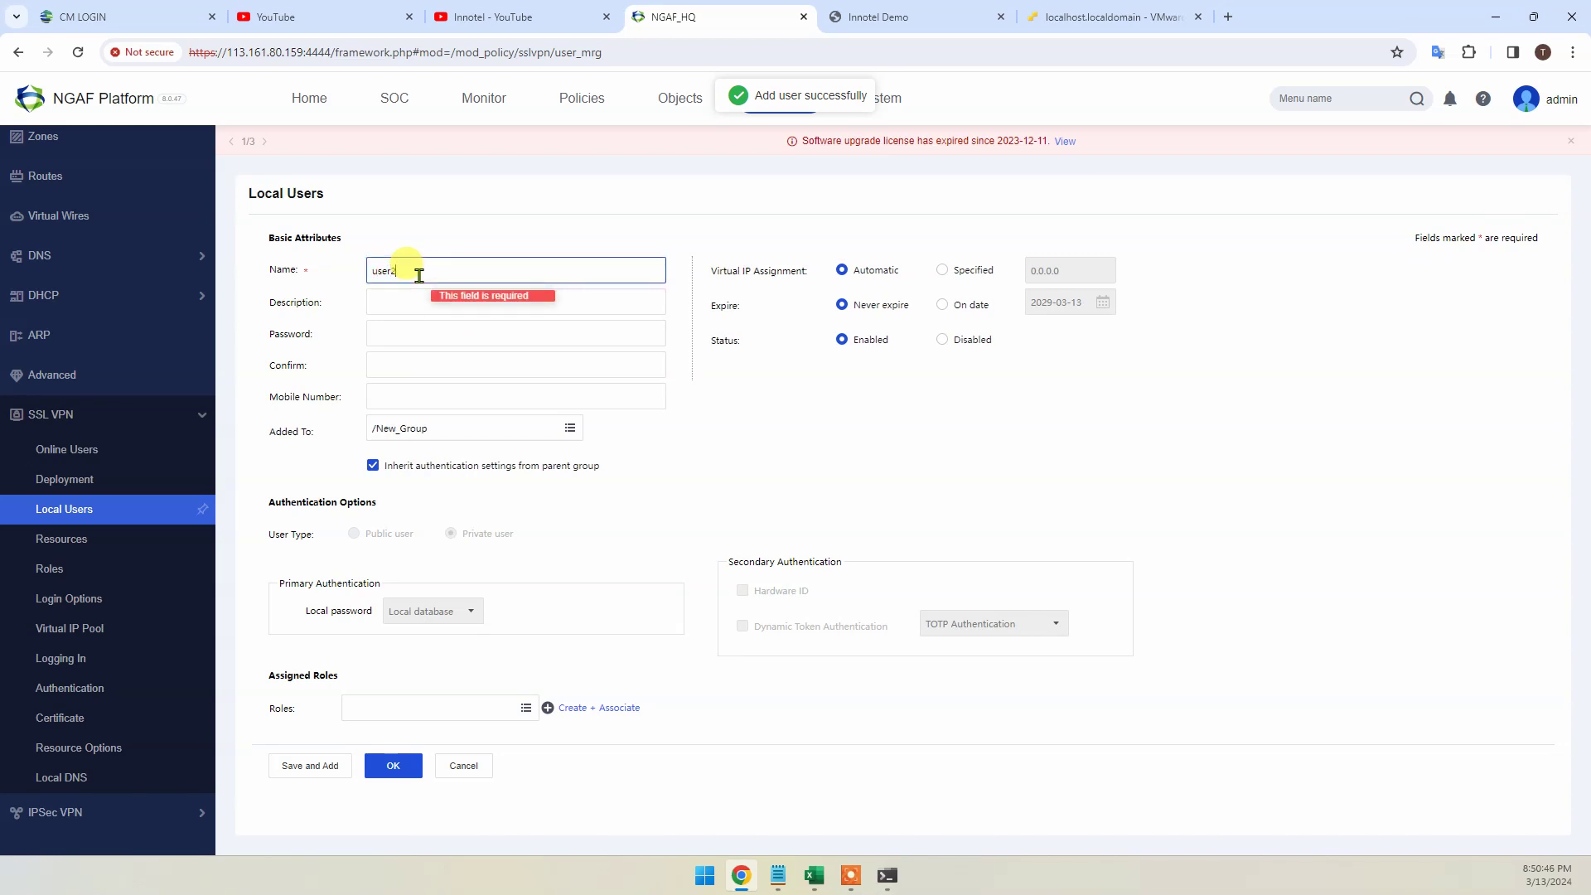
left_click(401, 335)
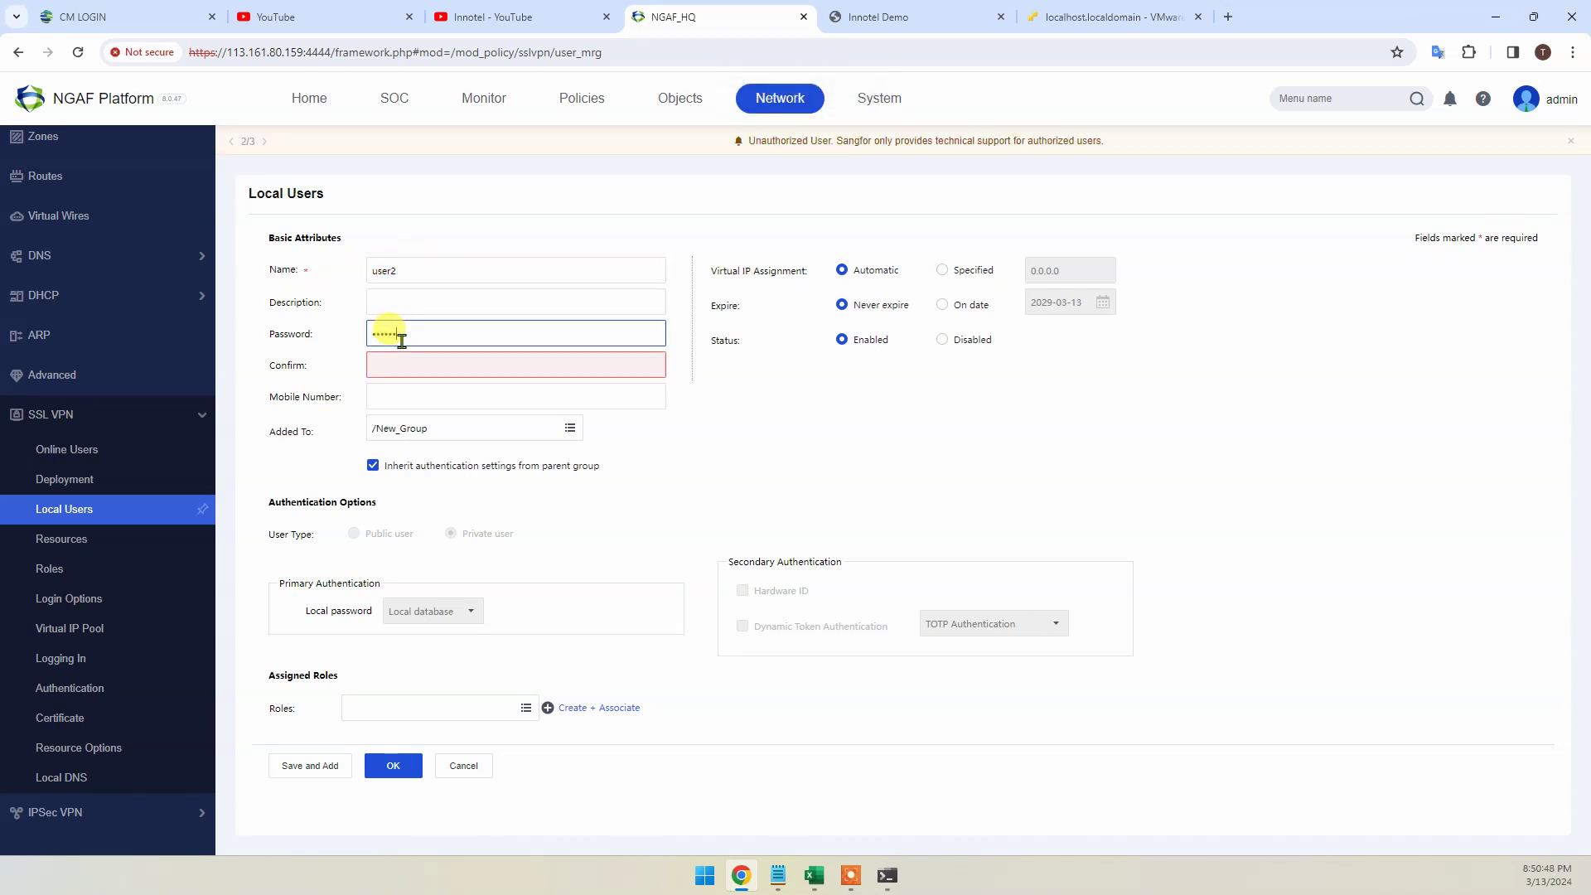
left_click(372, 358)
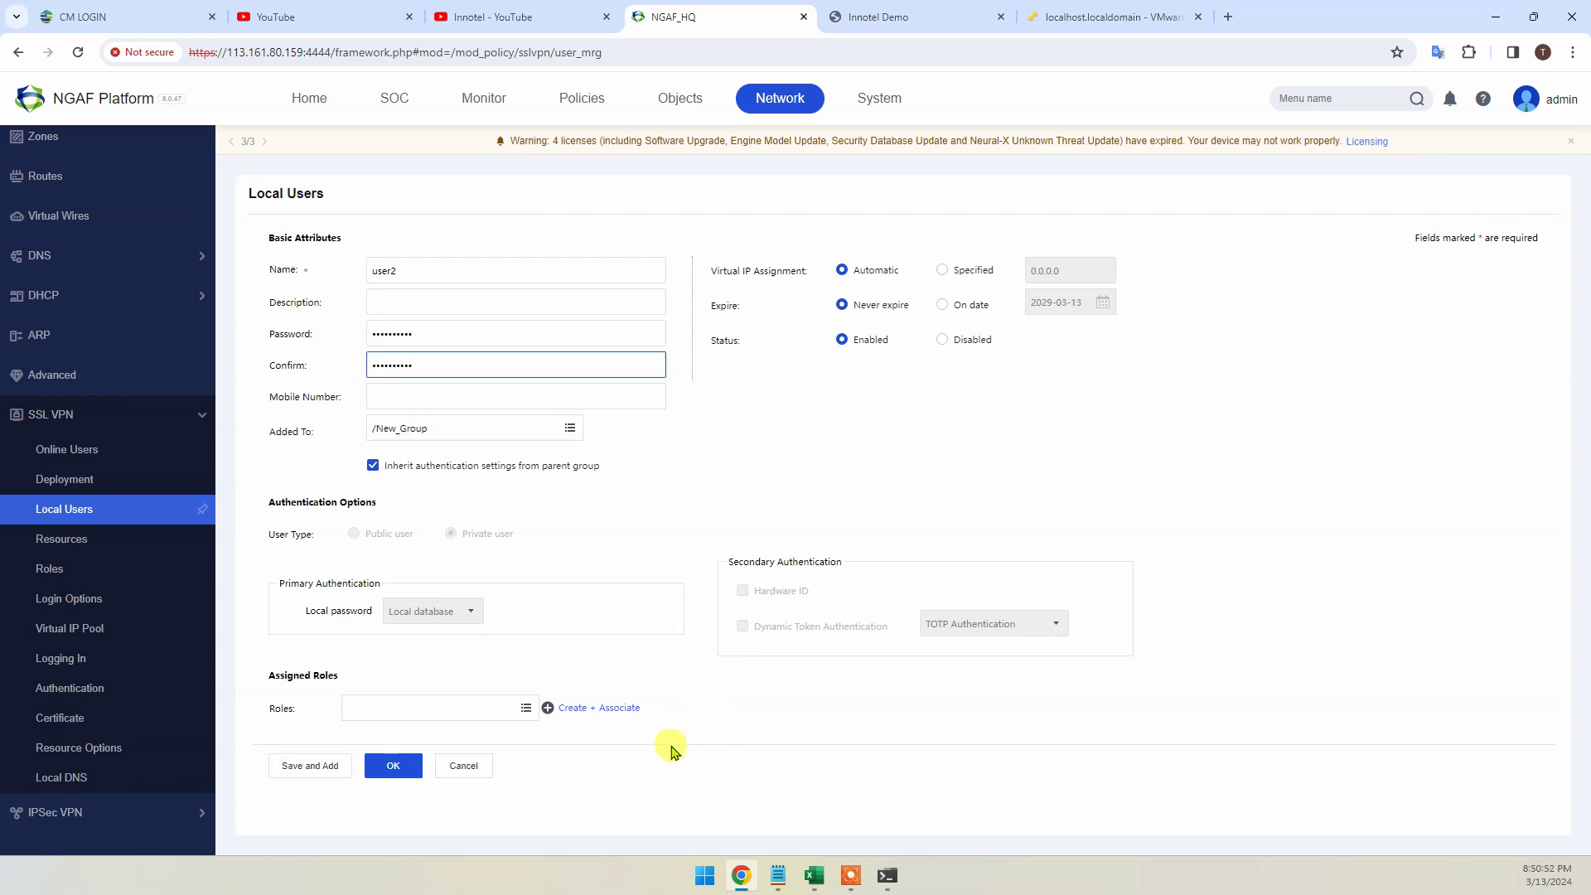
left_click(375, 764)
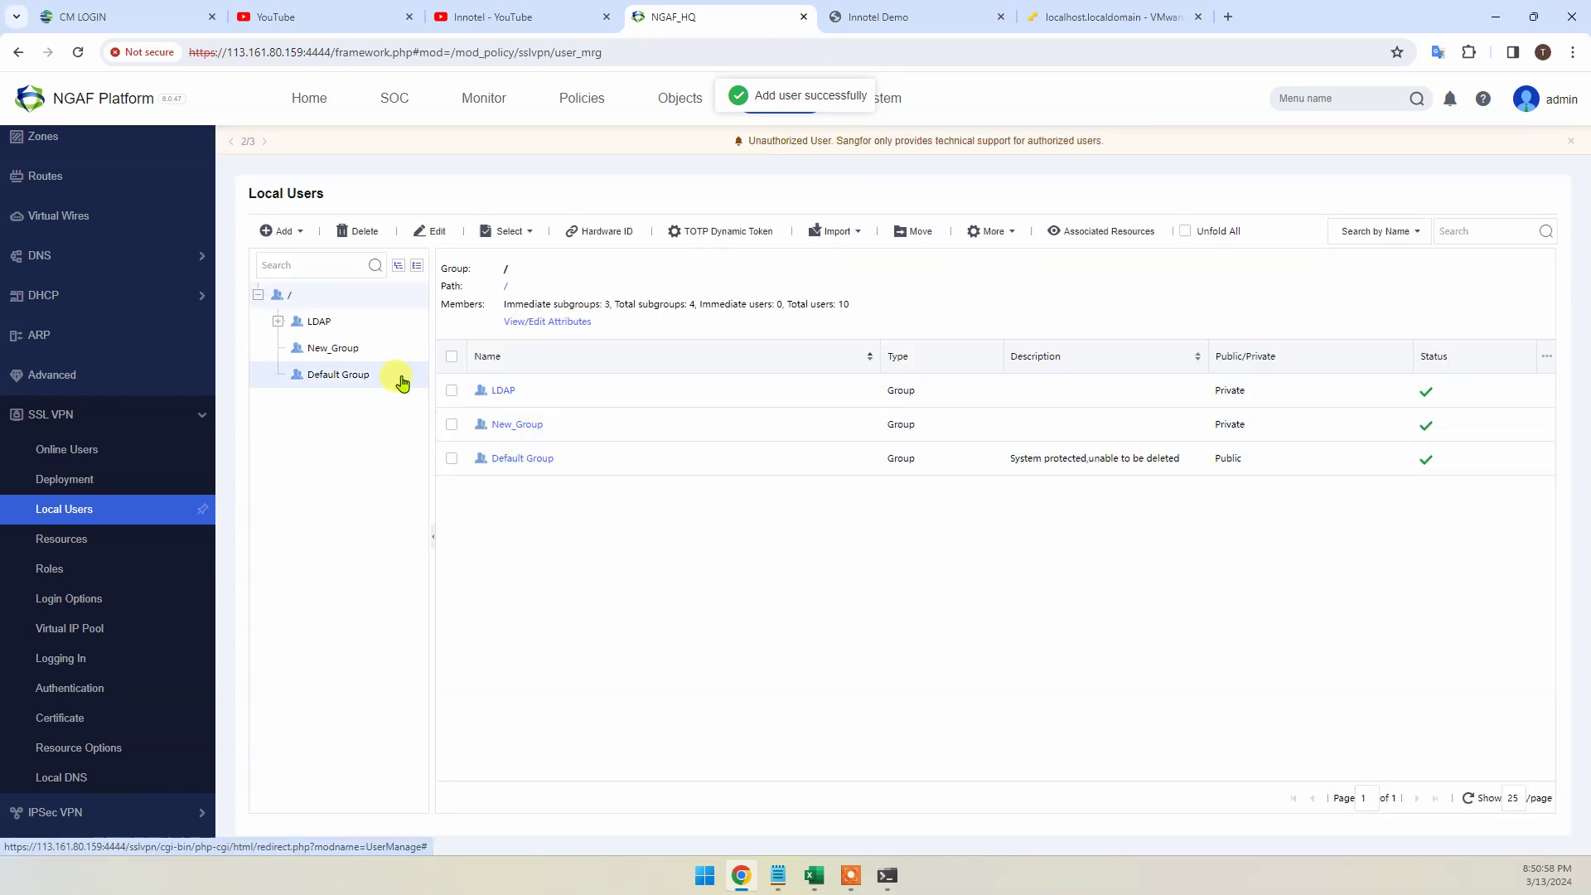
left_click(335, 350)
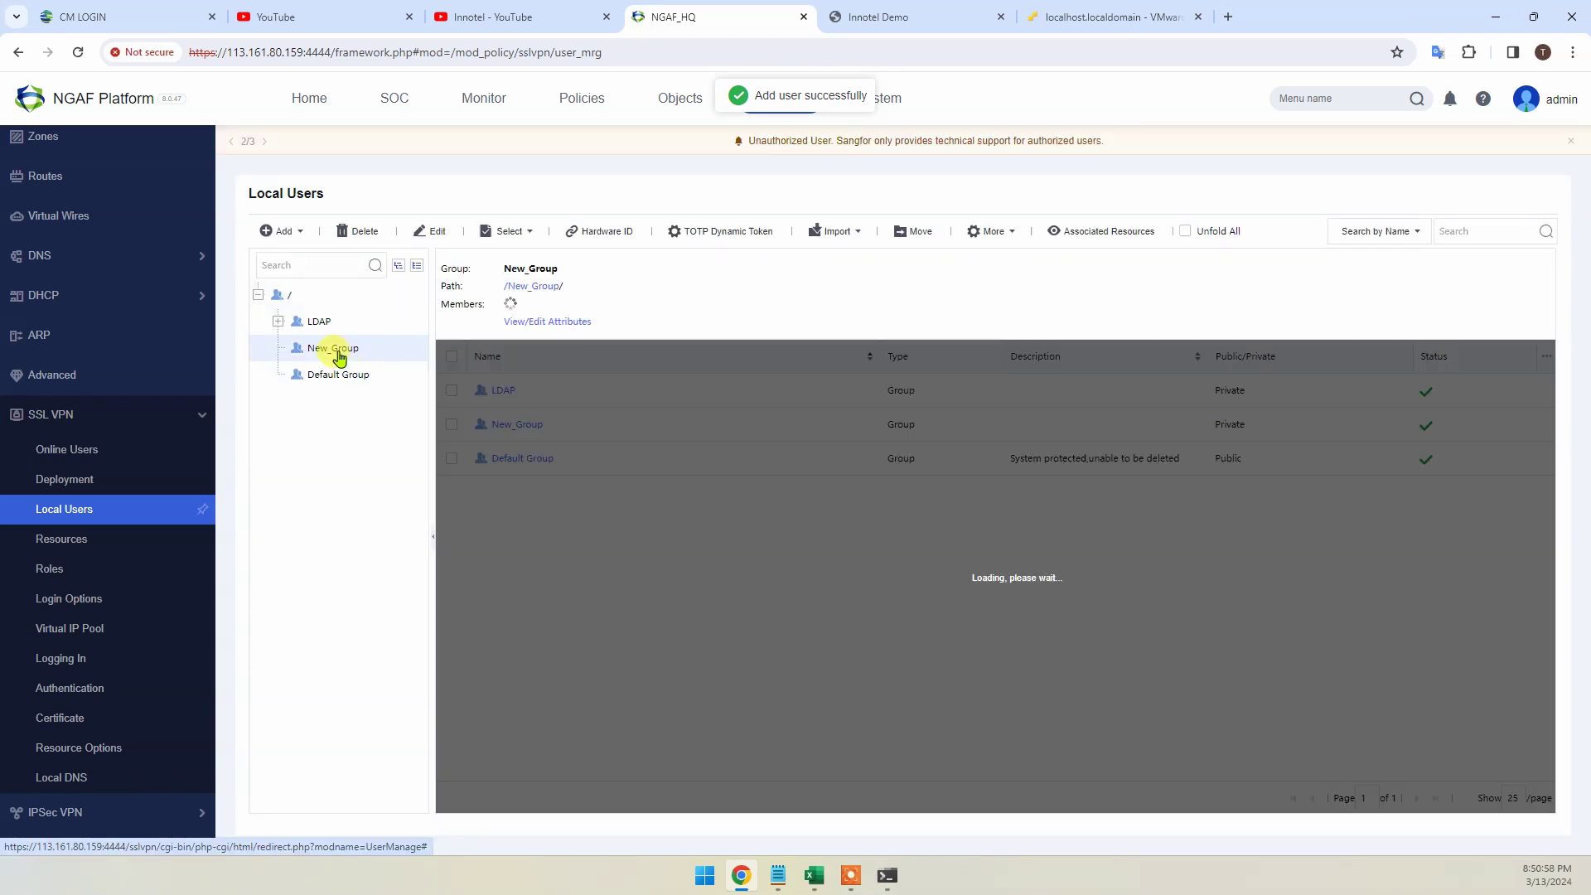
left_click(814, 876)
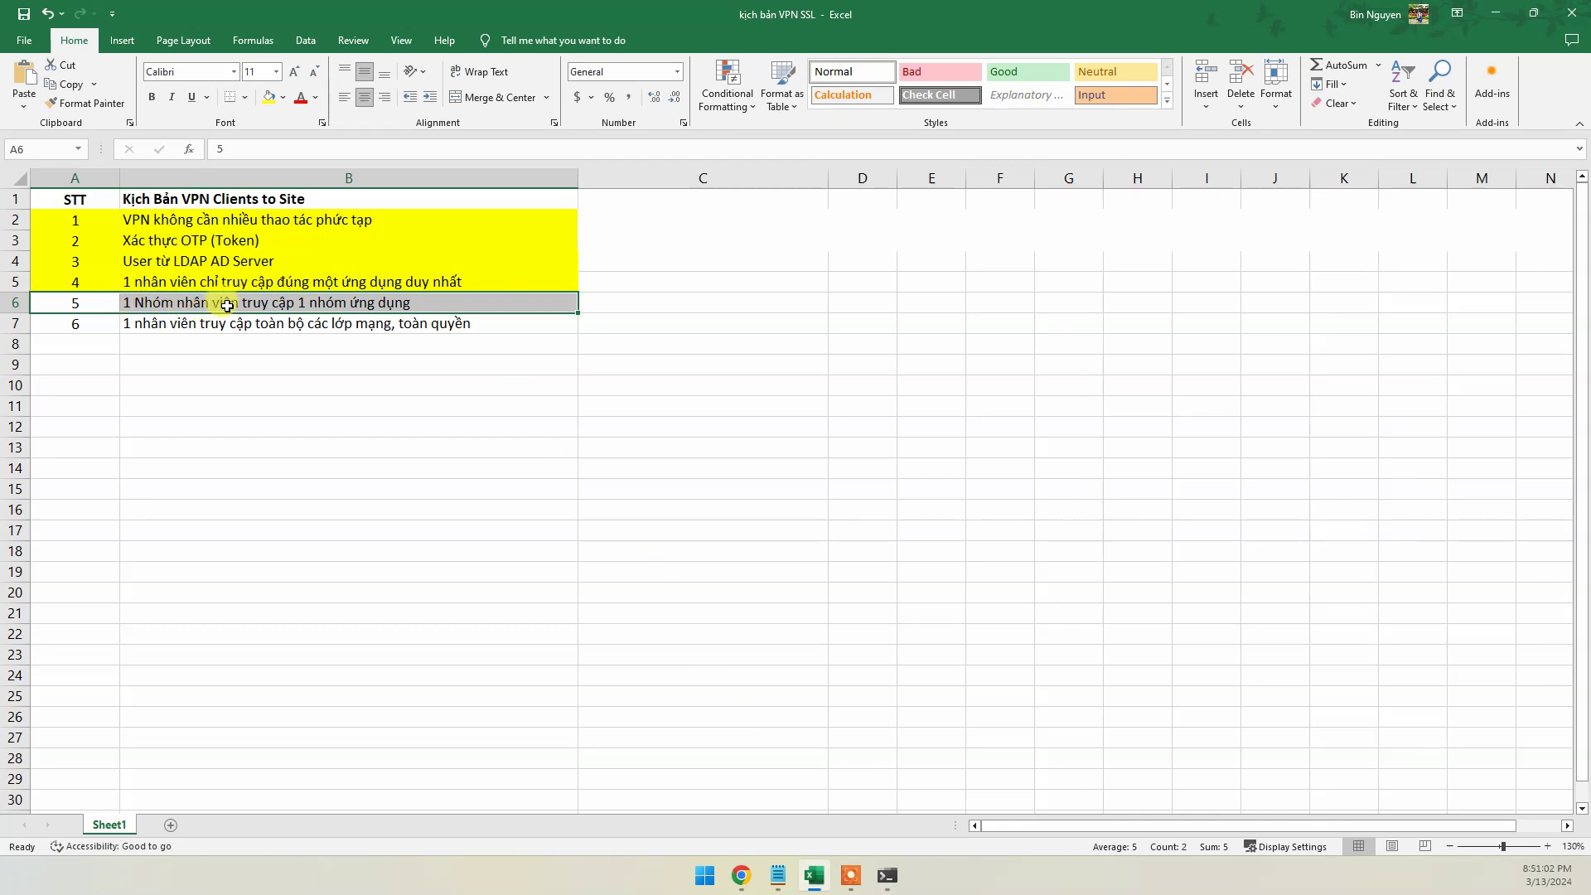
left_click(814, 876)
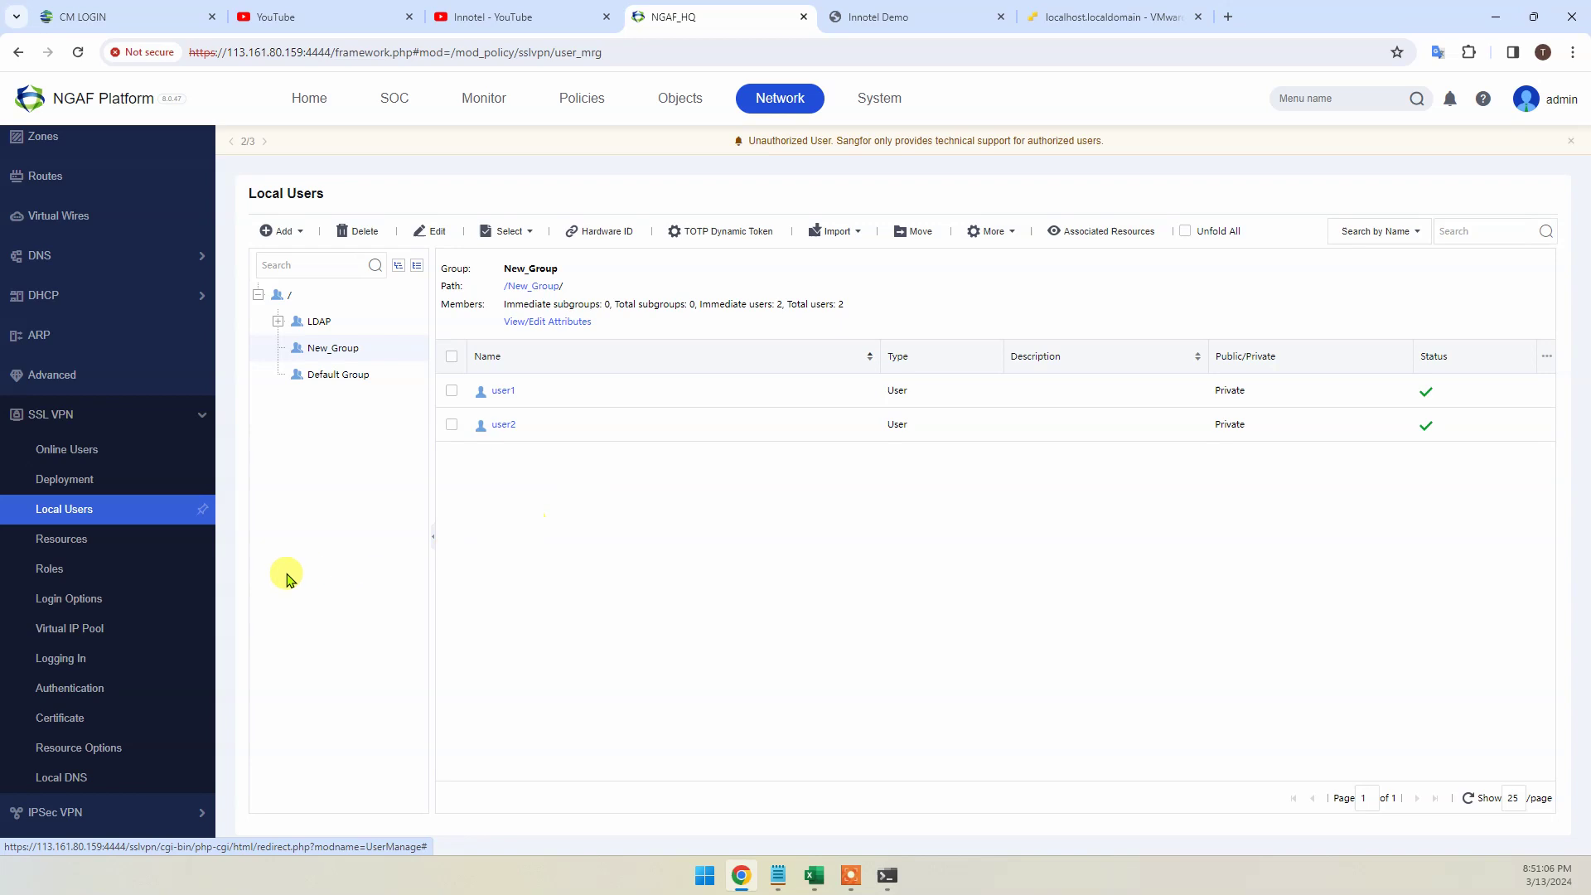
Browse the Sangfor, Cisco and ELFIQ Devices resource groups, then open the Roles page
left_click(65, 548)
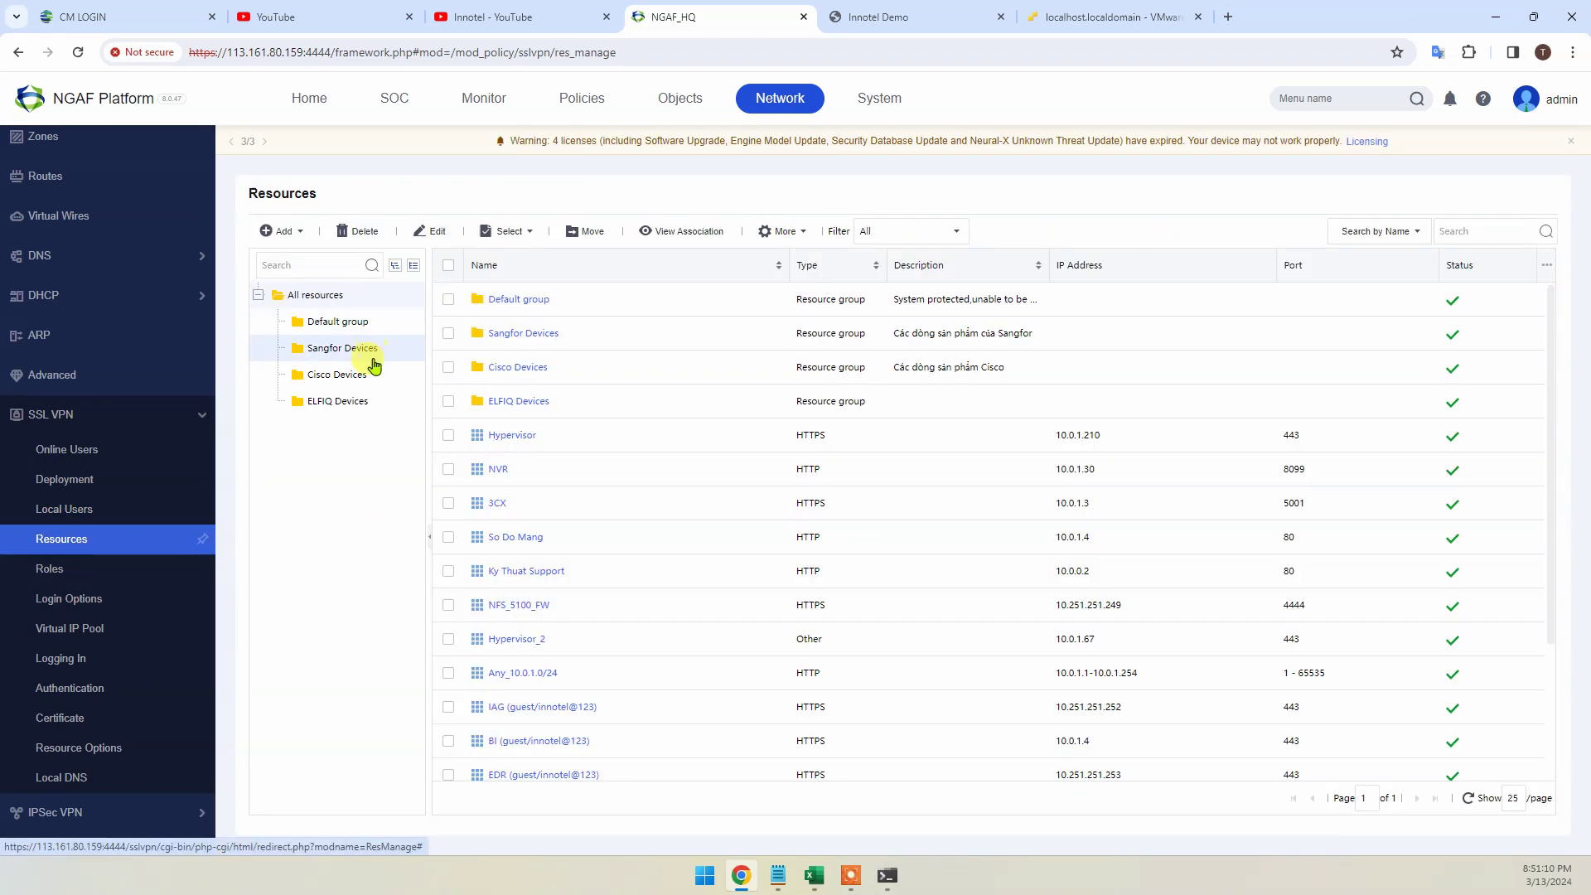
left_click(356, 352)
left_click(355, 377)
left_click(354, 401)
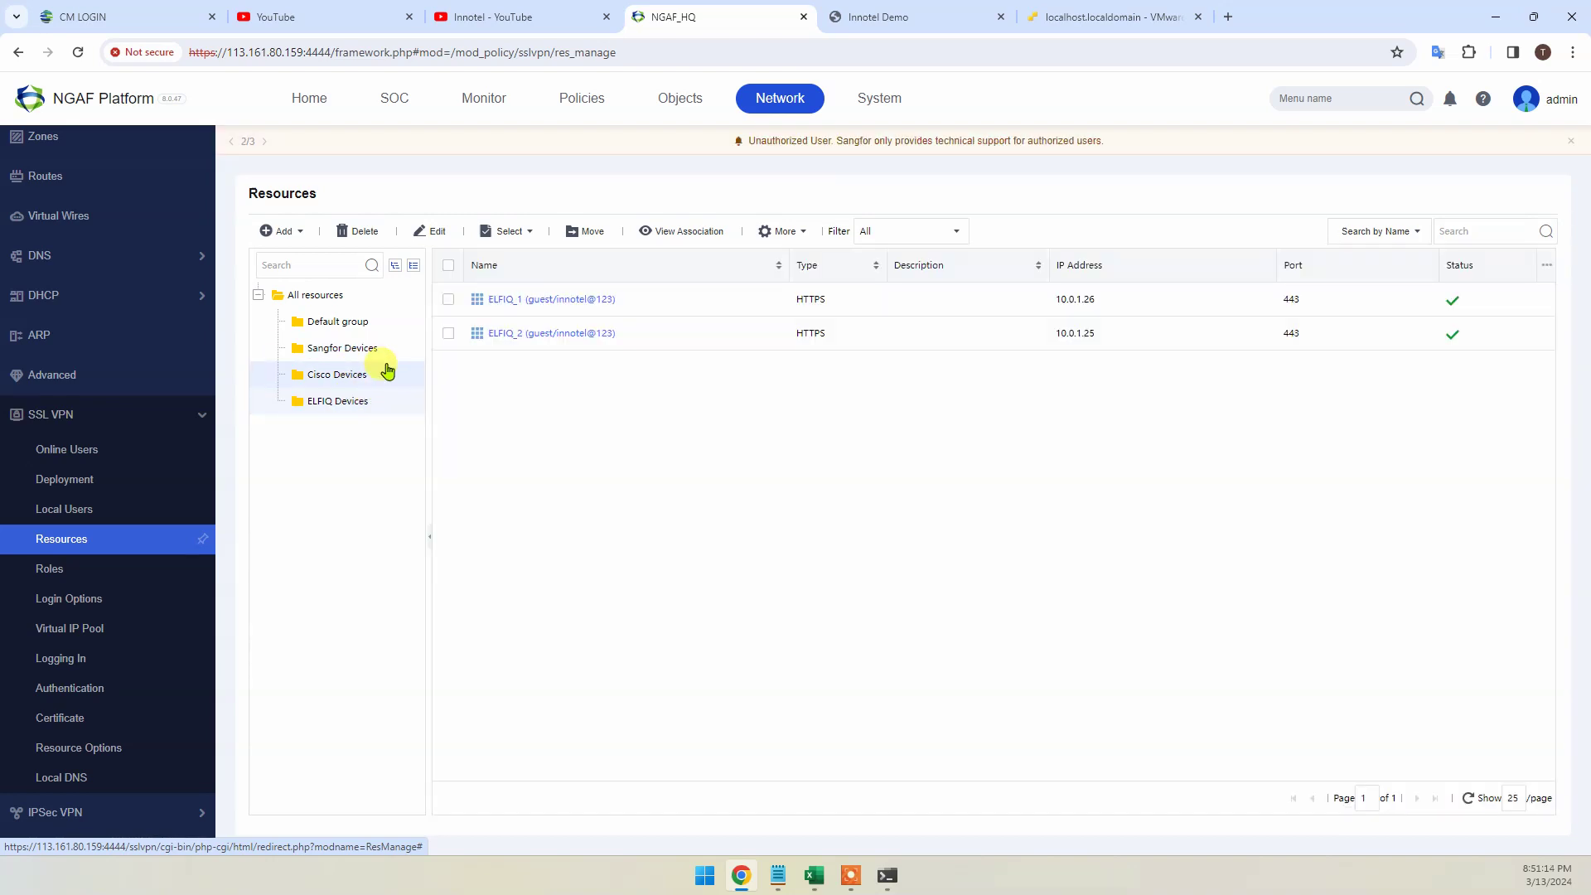
left_click(895, 18)
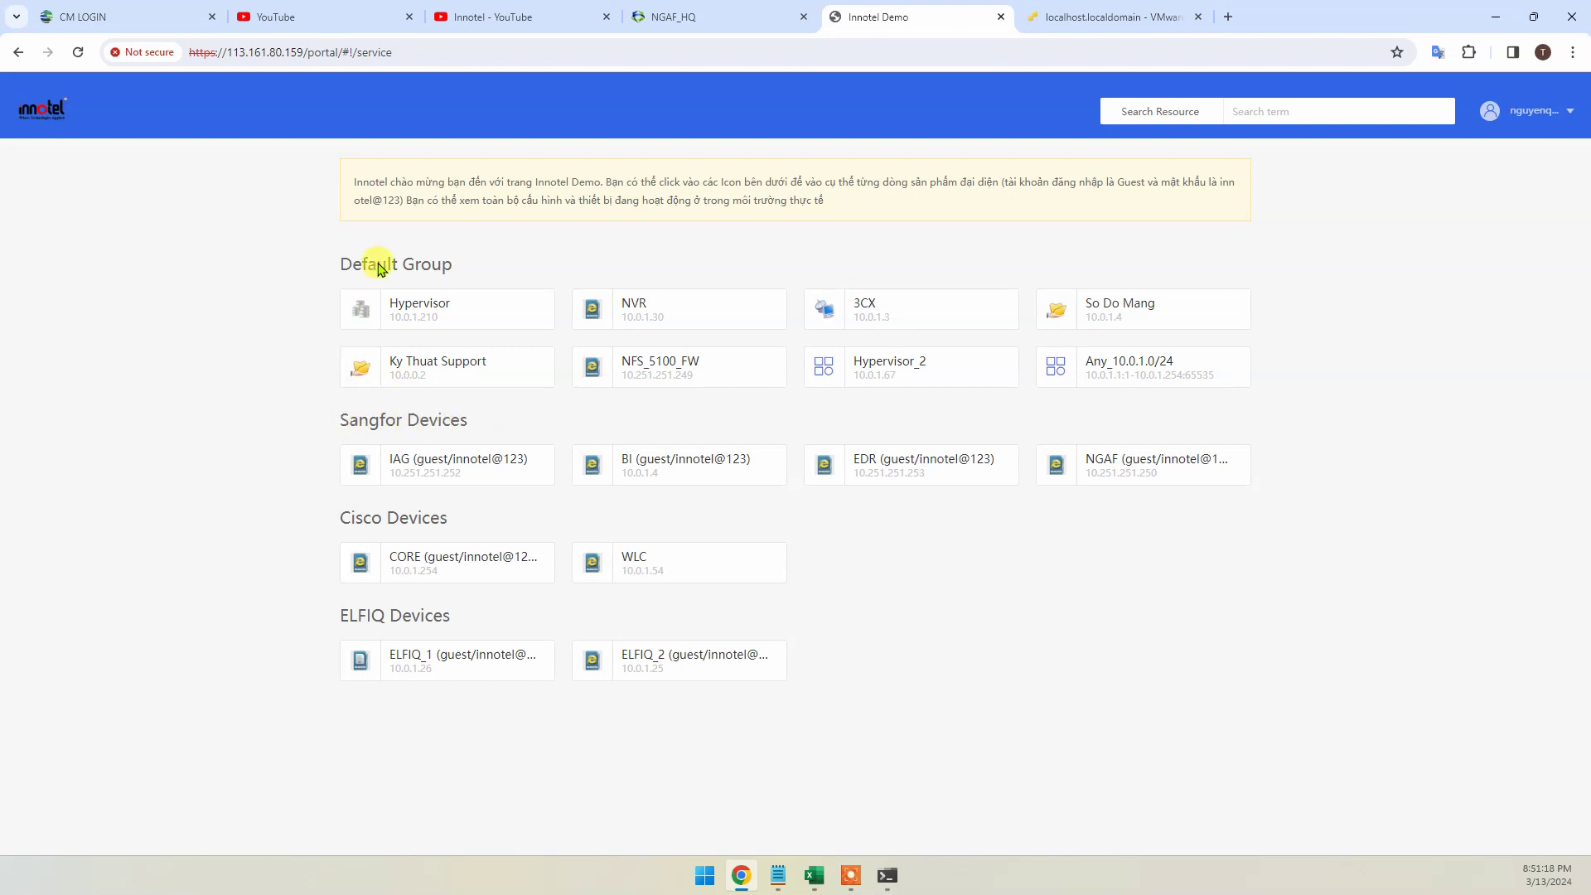
left_click(693, 16)
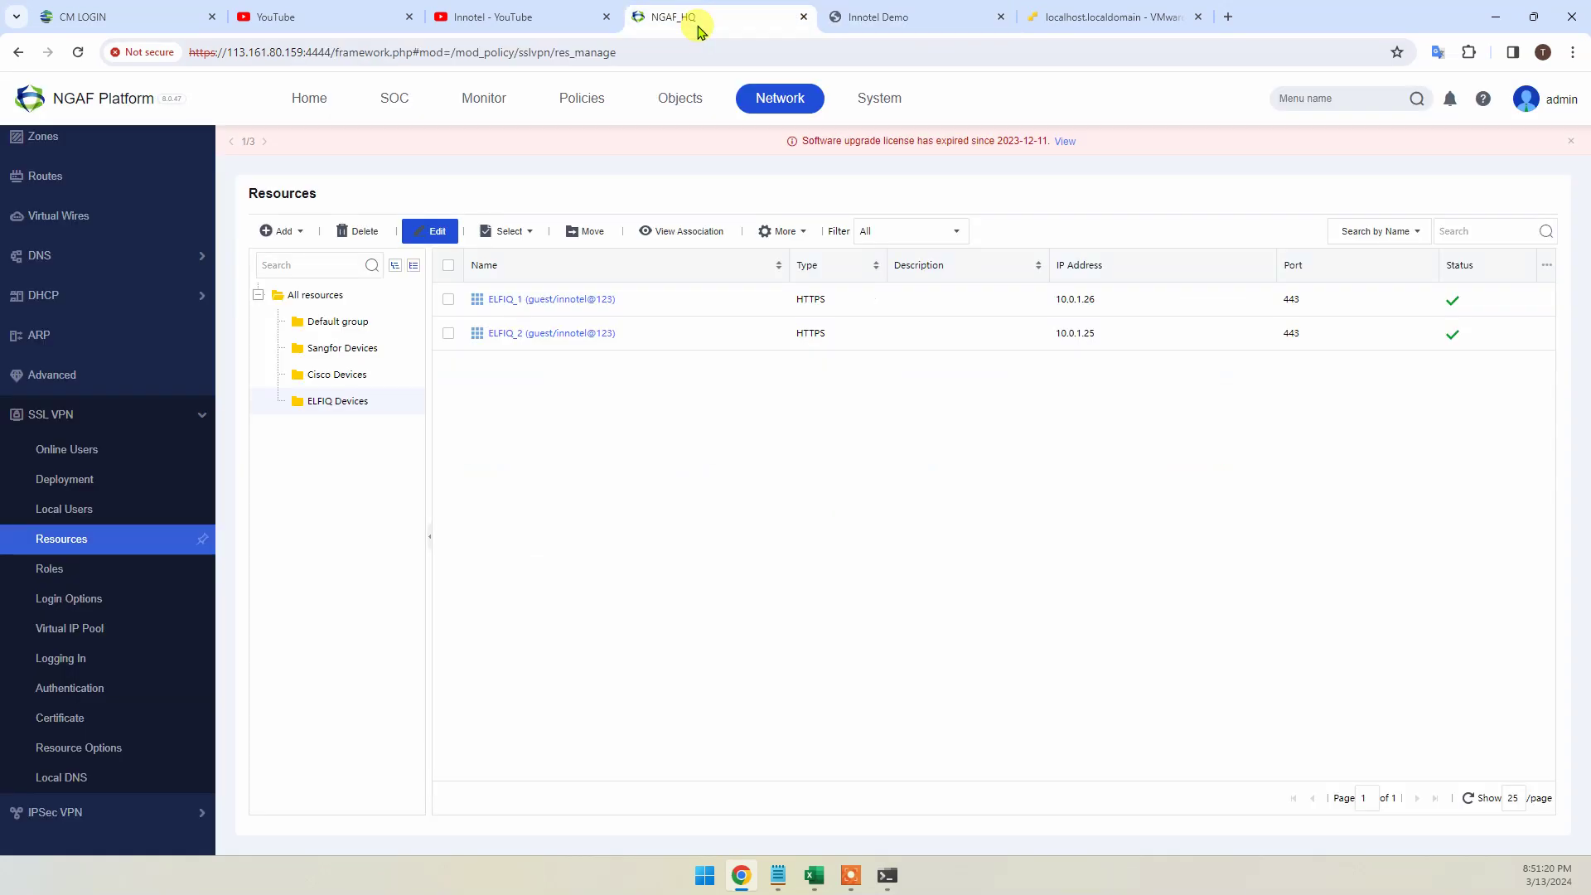
left_click(340, 374)
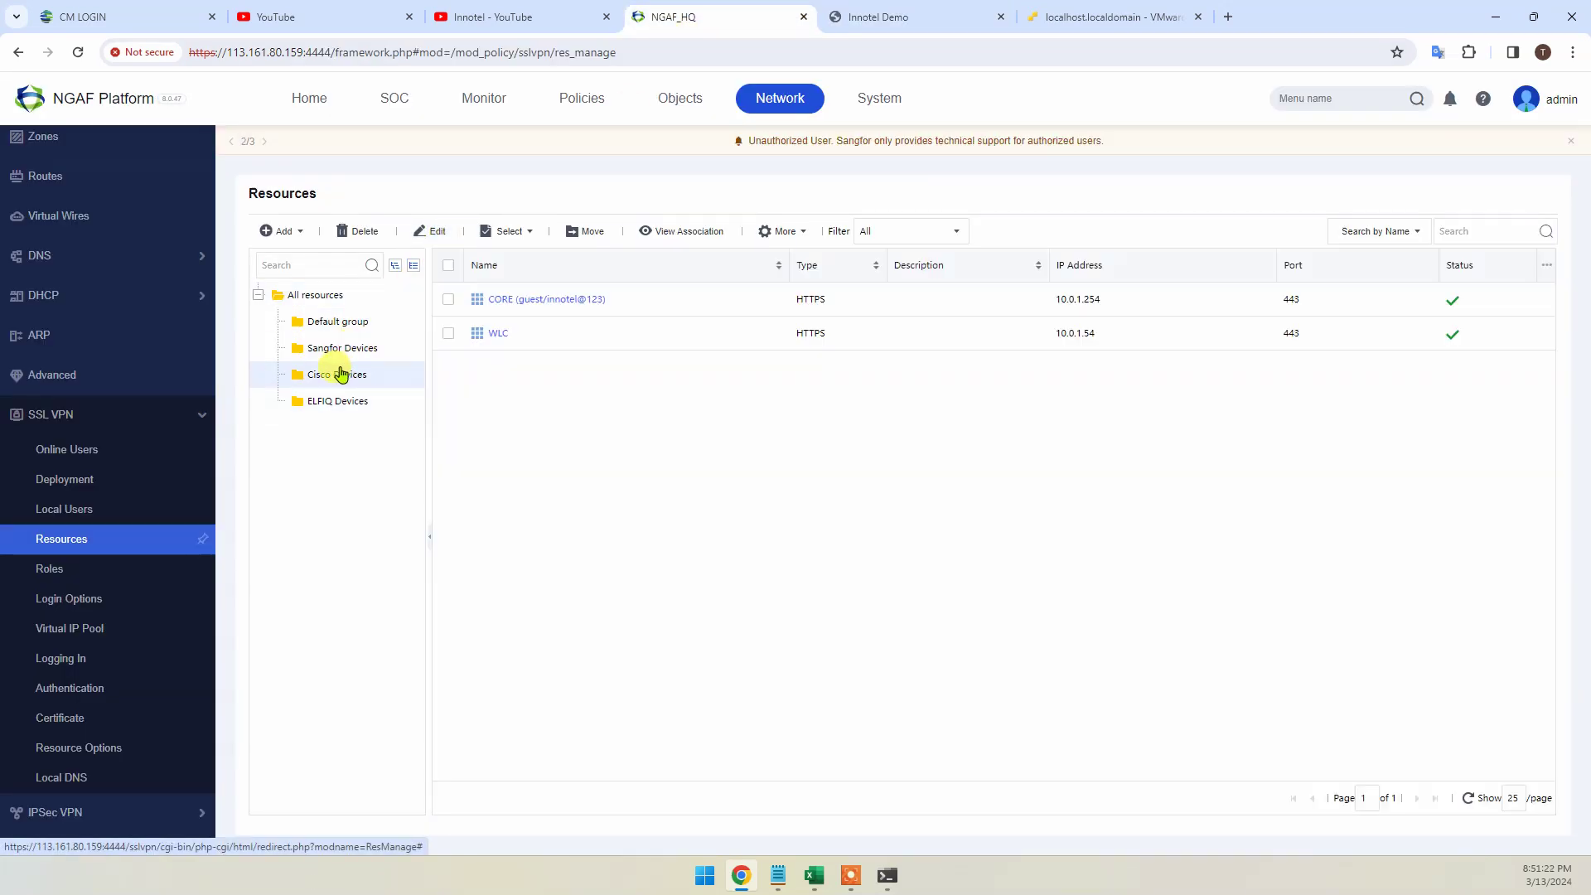
left_click(340, 401)
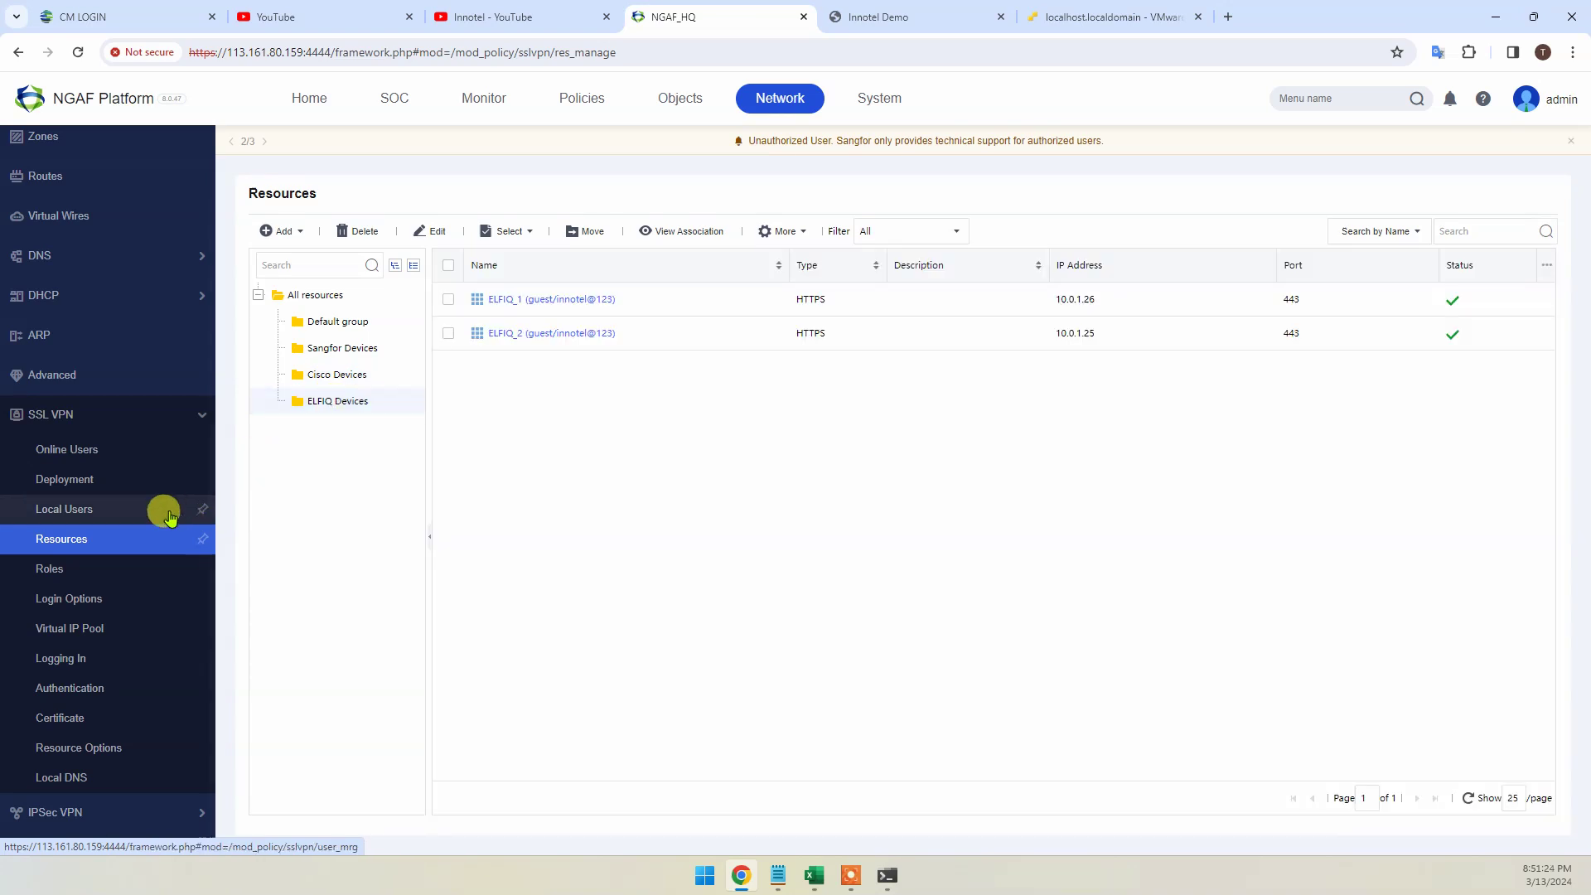
left_click(71, 566)
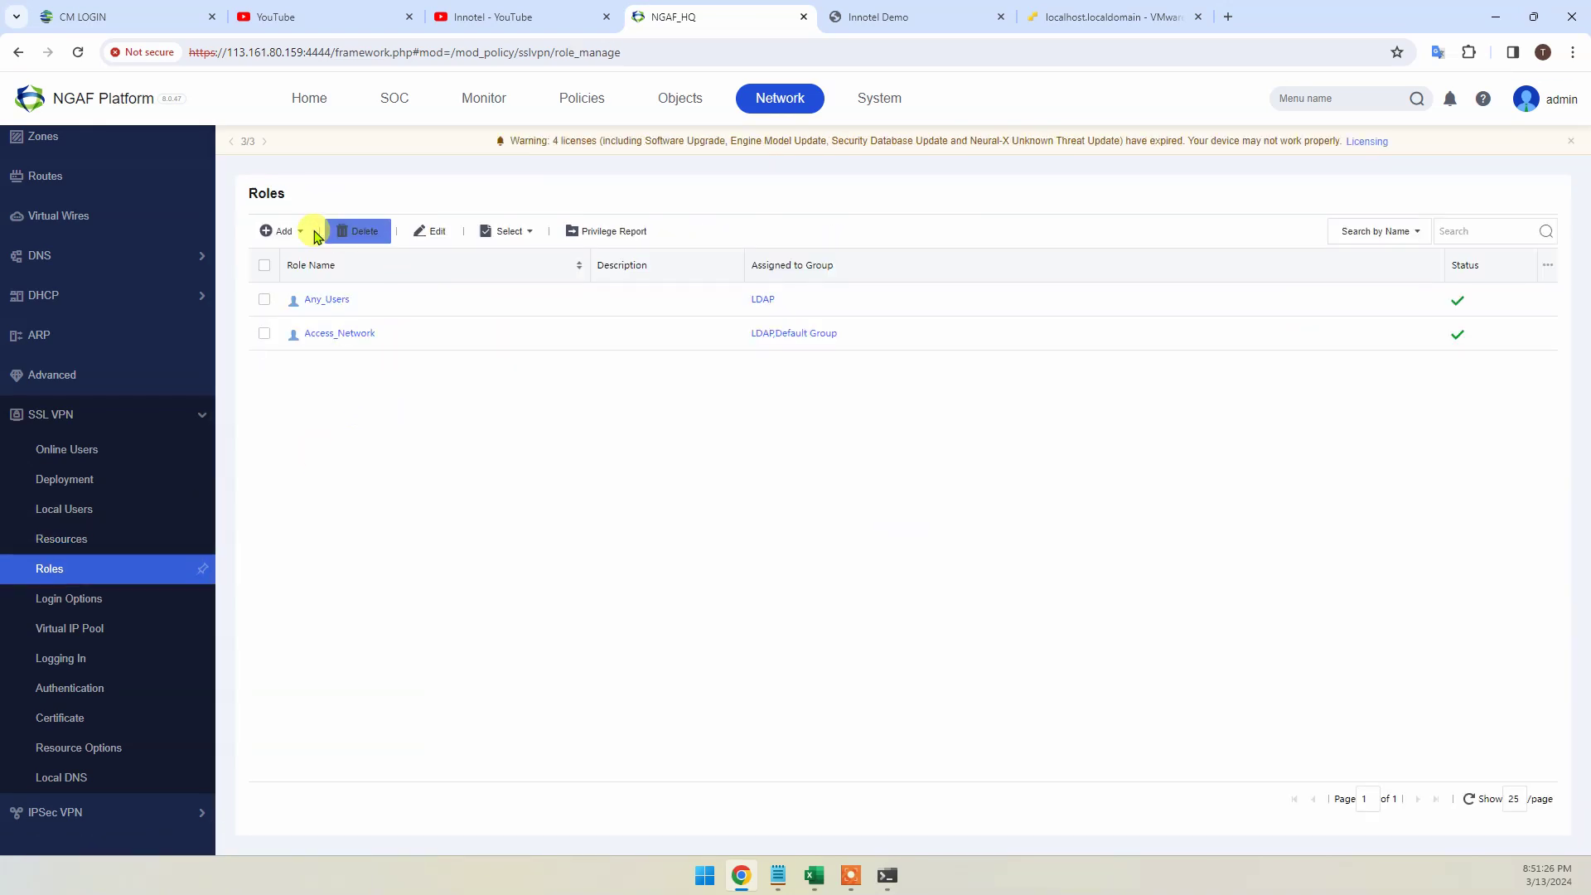
Start a new role named New_Group and assign it to the New_Group user group
left_click(282, 230)
left_click(292, 261)
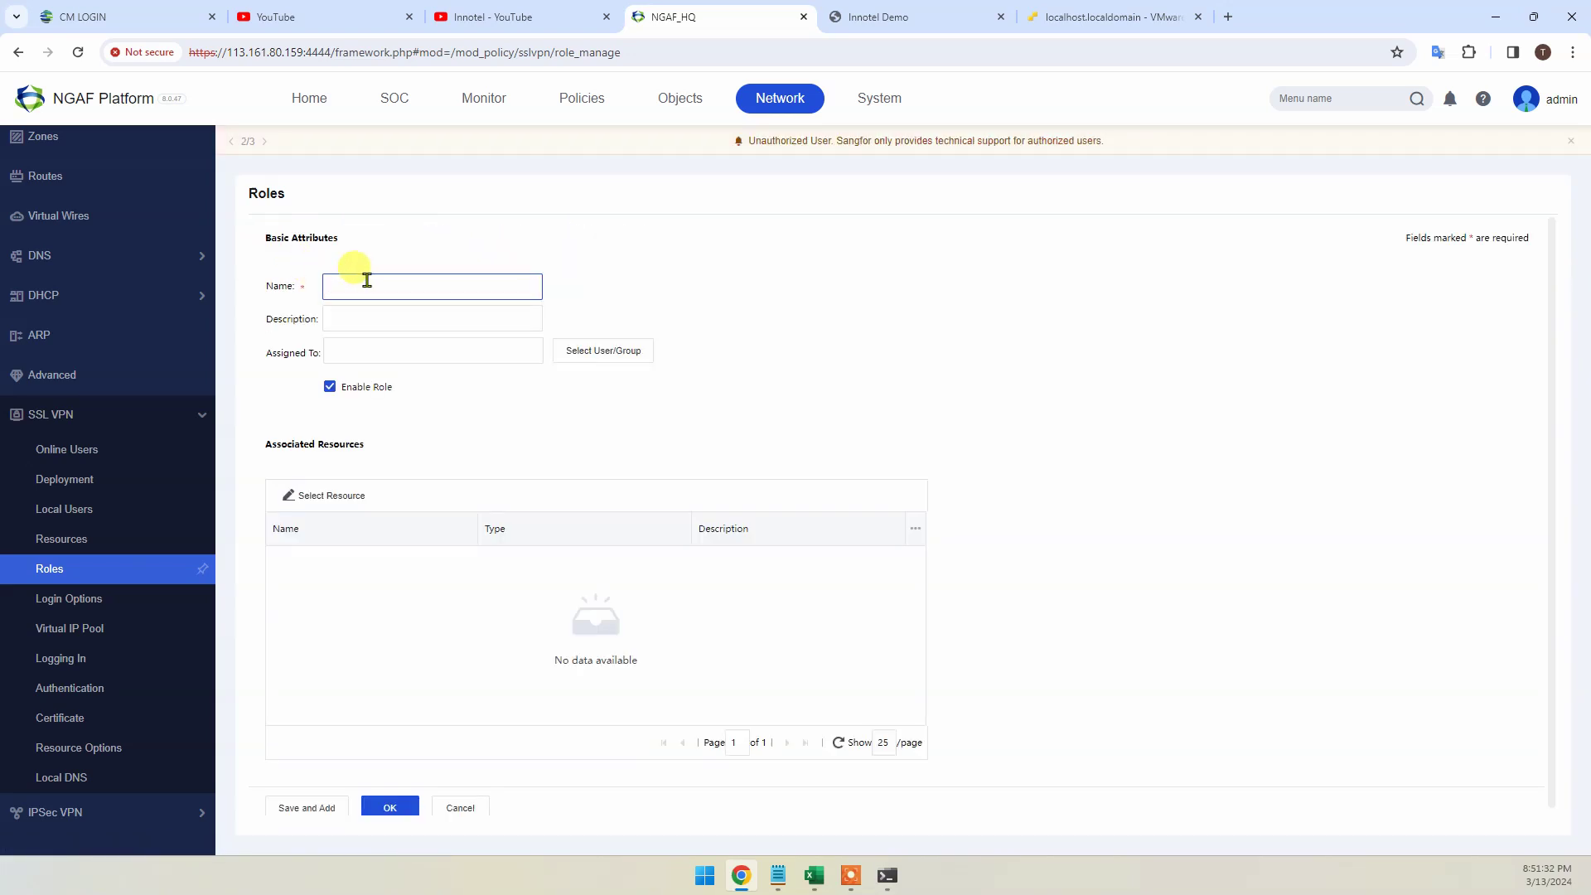
type("New_Group")
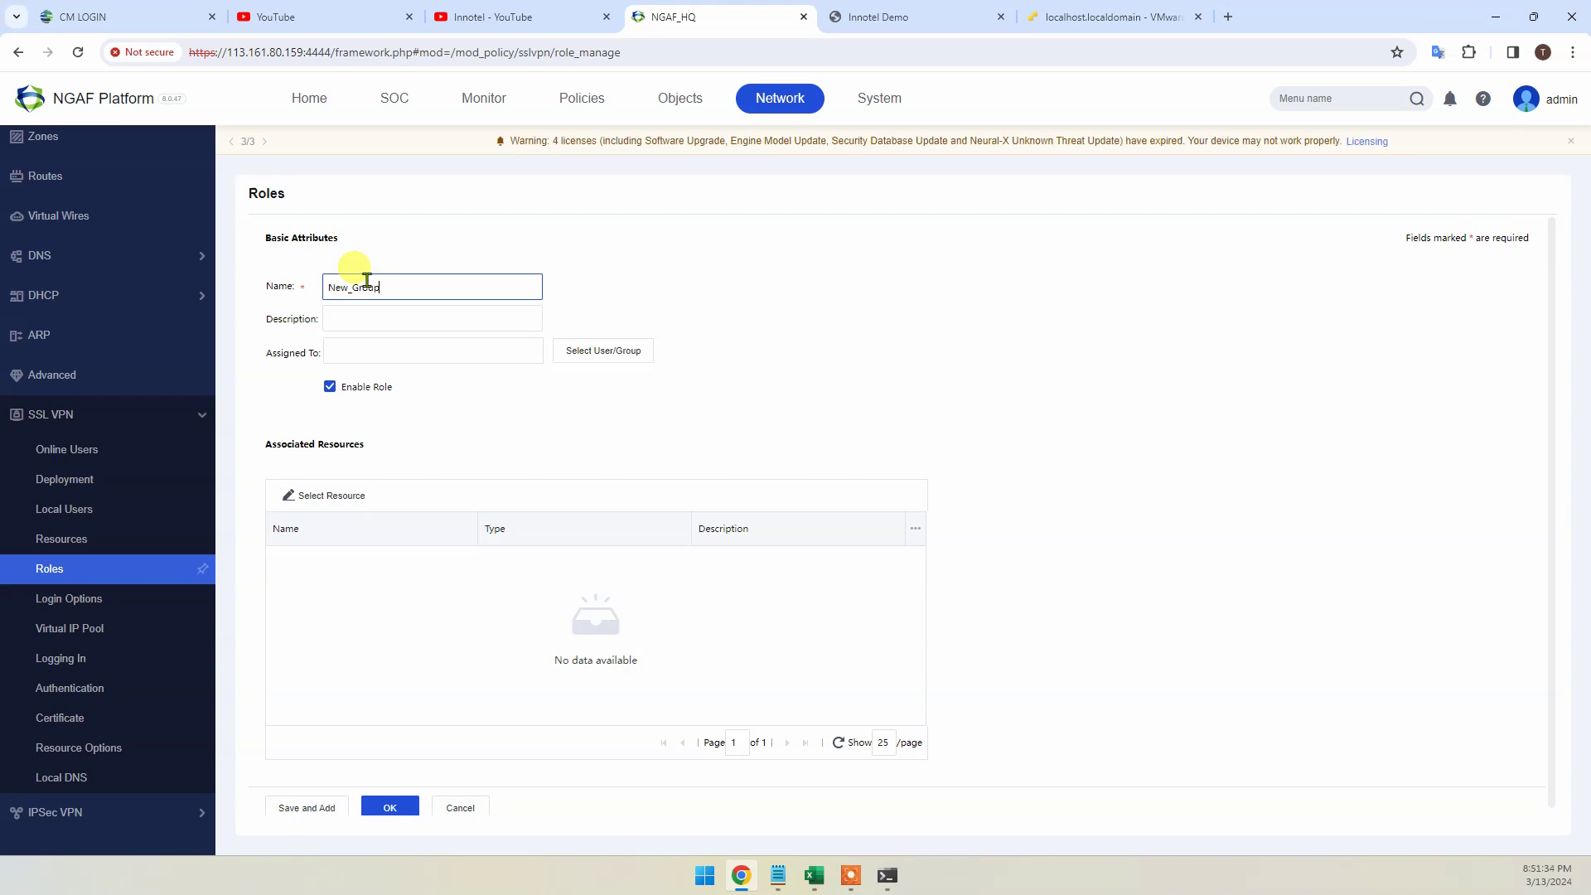
left_click(580, 350)
left_click(672, 487)
left_click(1094, 661)
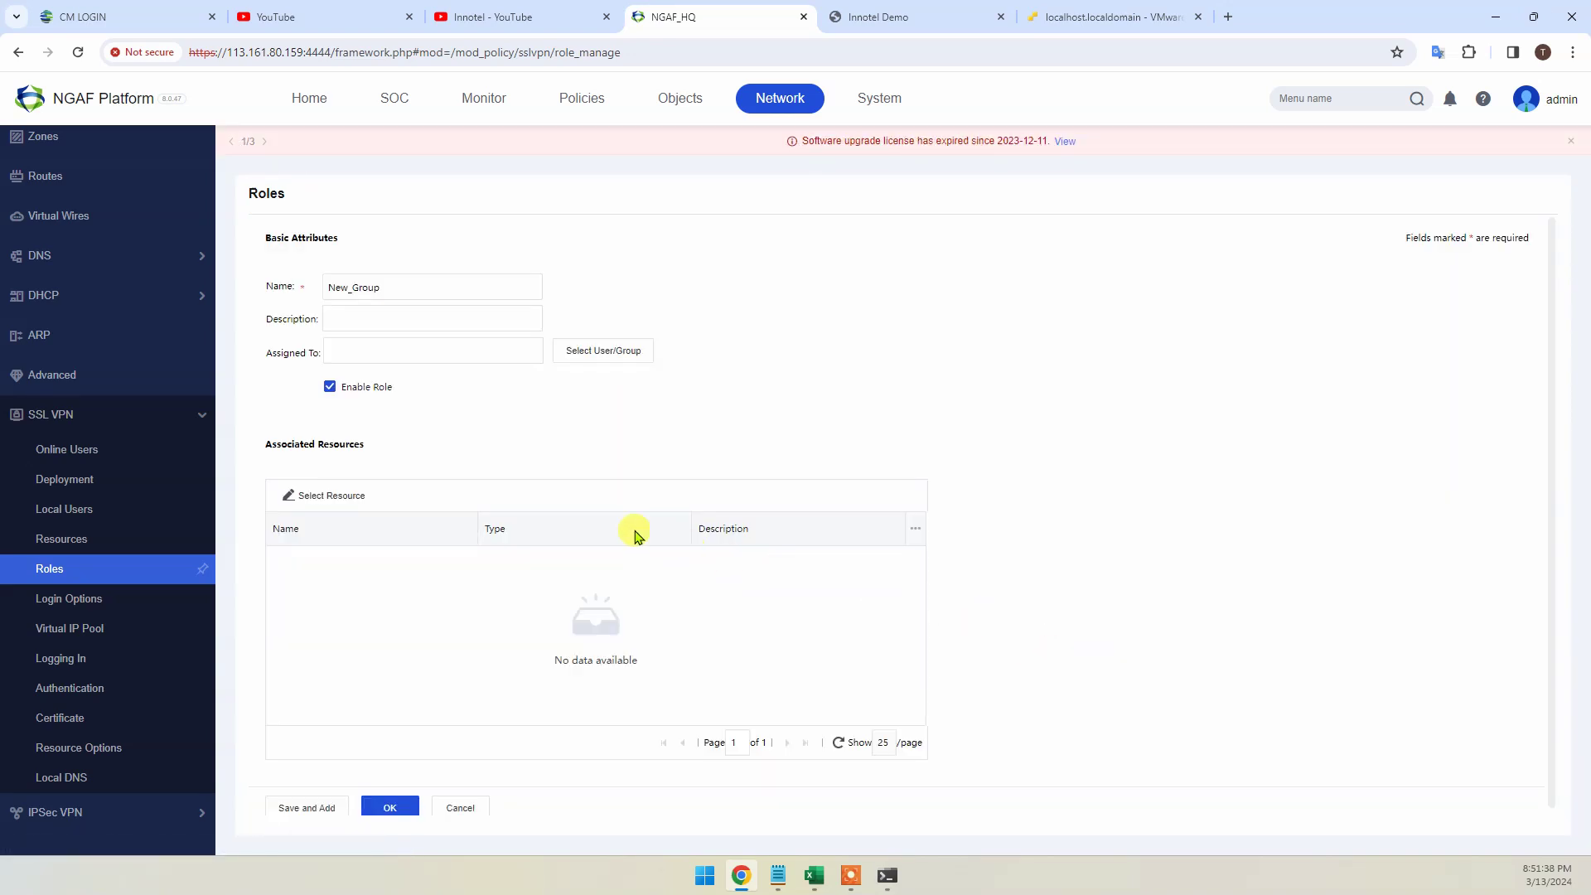
Grant the New_Group role the ELFIQ Devices resources and save it
left_click(315, 495)
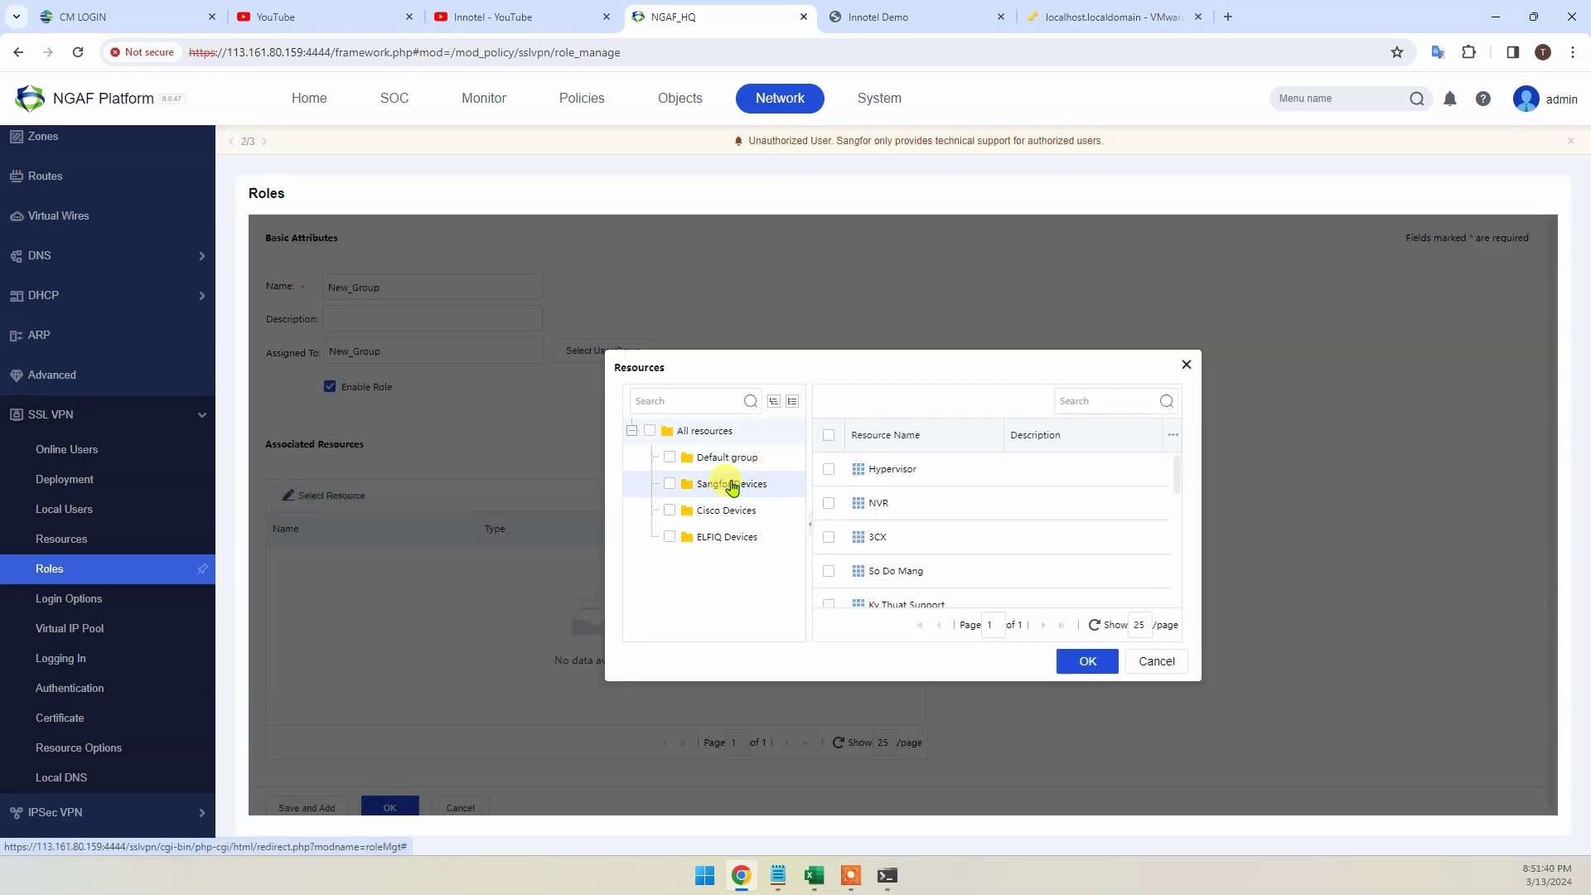
left_click(669, 536)
left_click(1075, 663)
left_click(390, 805)
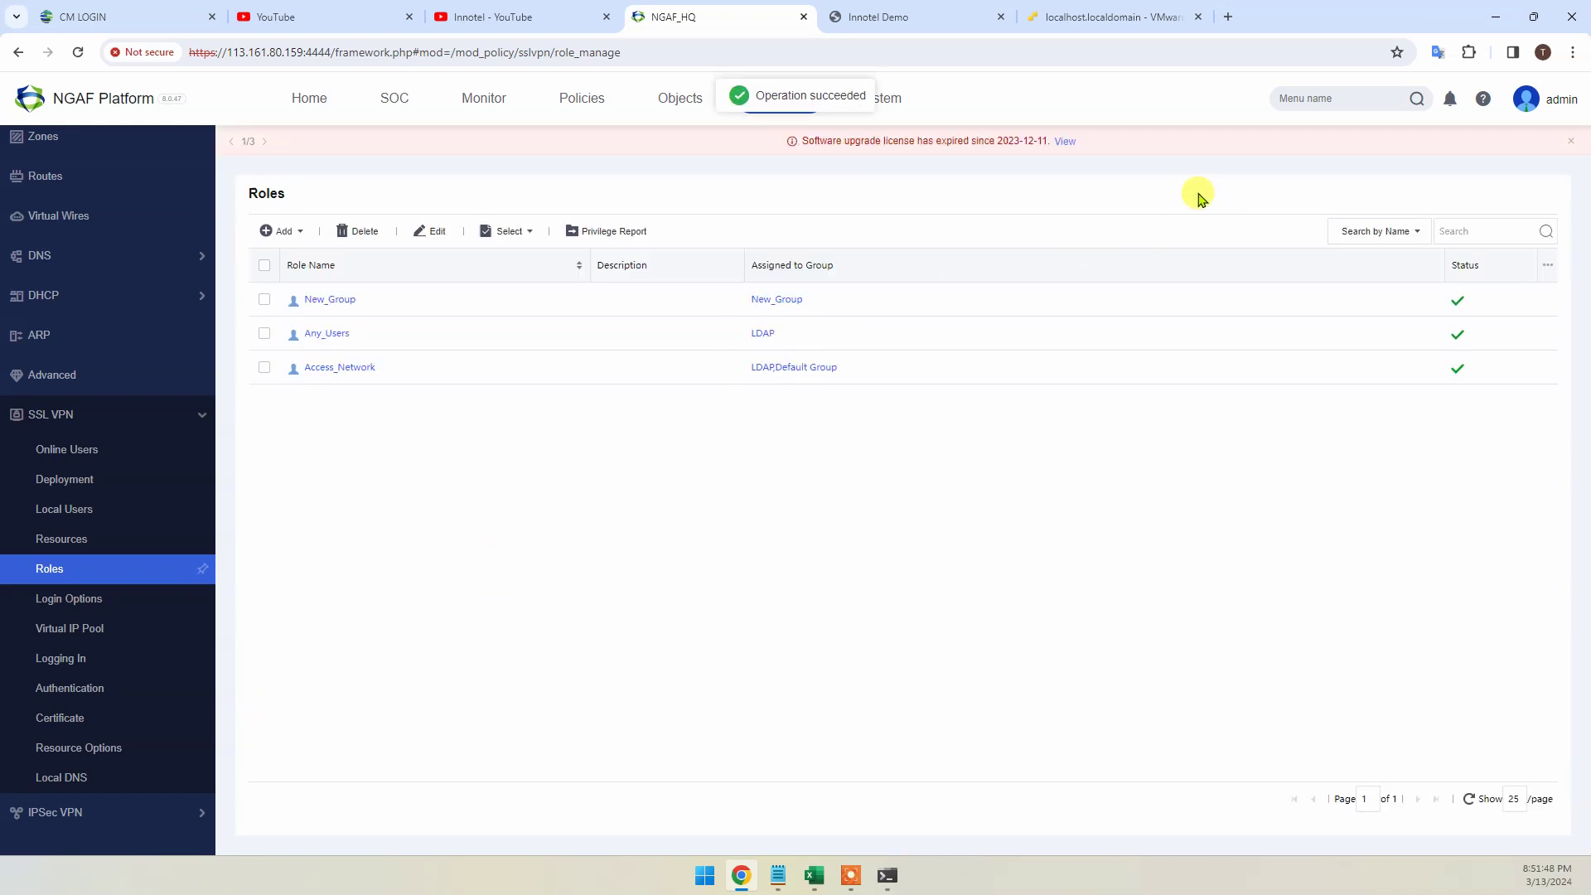
left_click(920, 16)
Sign out of the Innotel Demo portal and log back in as user1
left_click(1525, 111)
left_click(1509, 177)
left_click(817, 517)
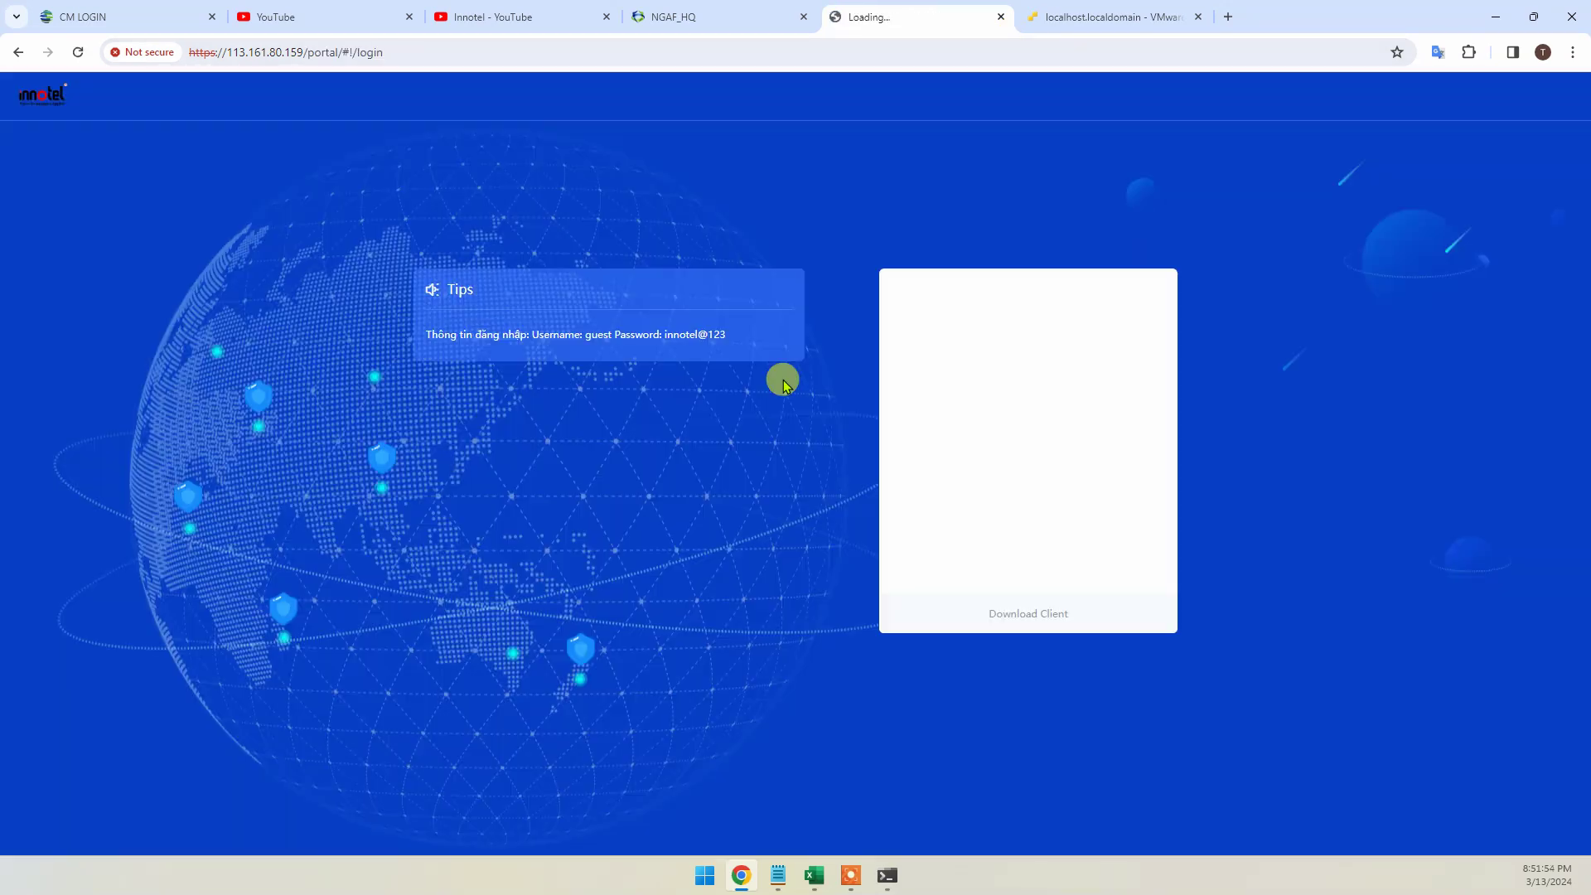
left_click(957, 374)
key("Tab")
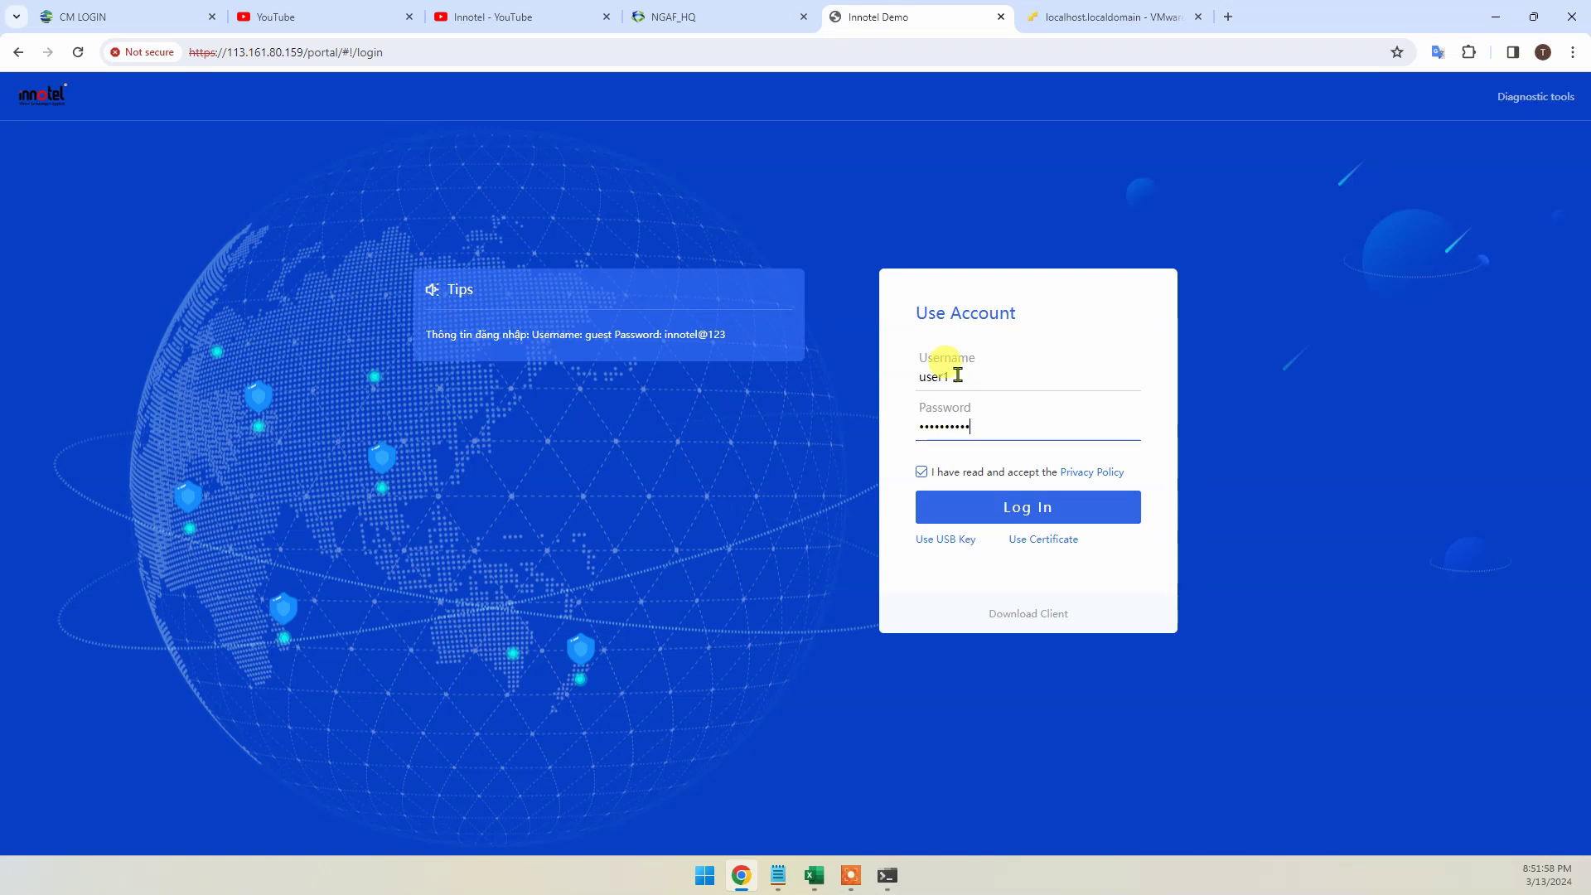
key("Return")
left_click(734, 477)
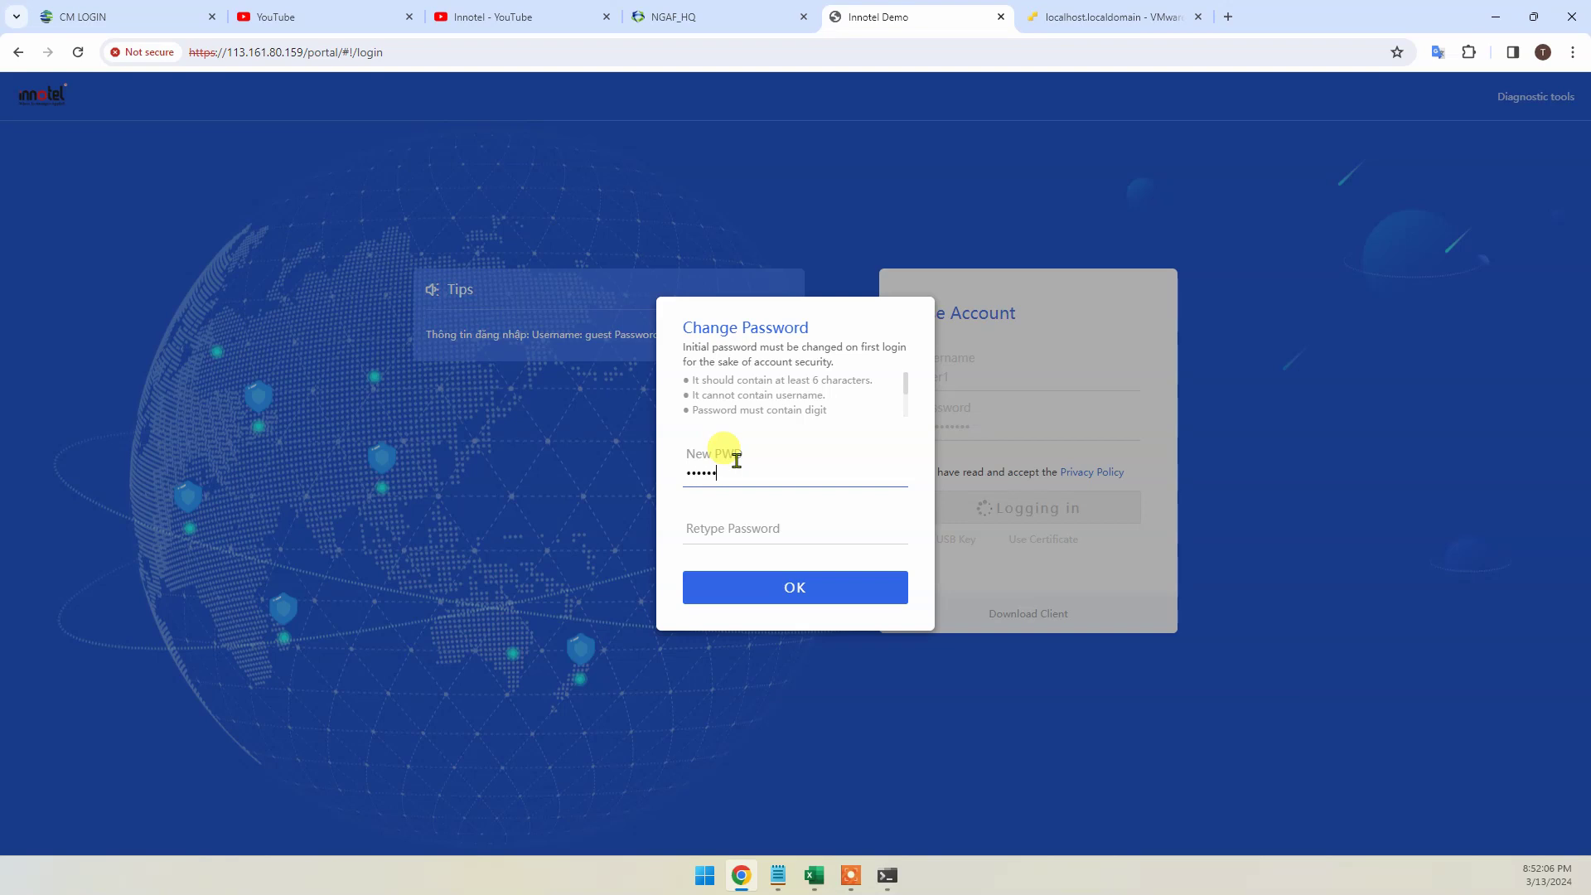
type("1")
key("Tab")
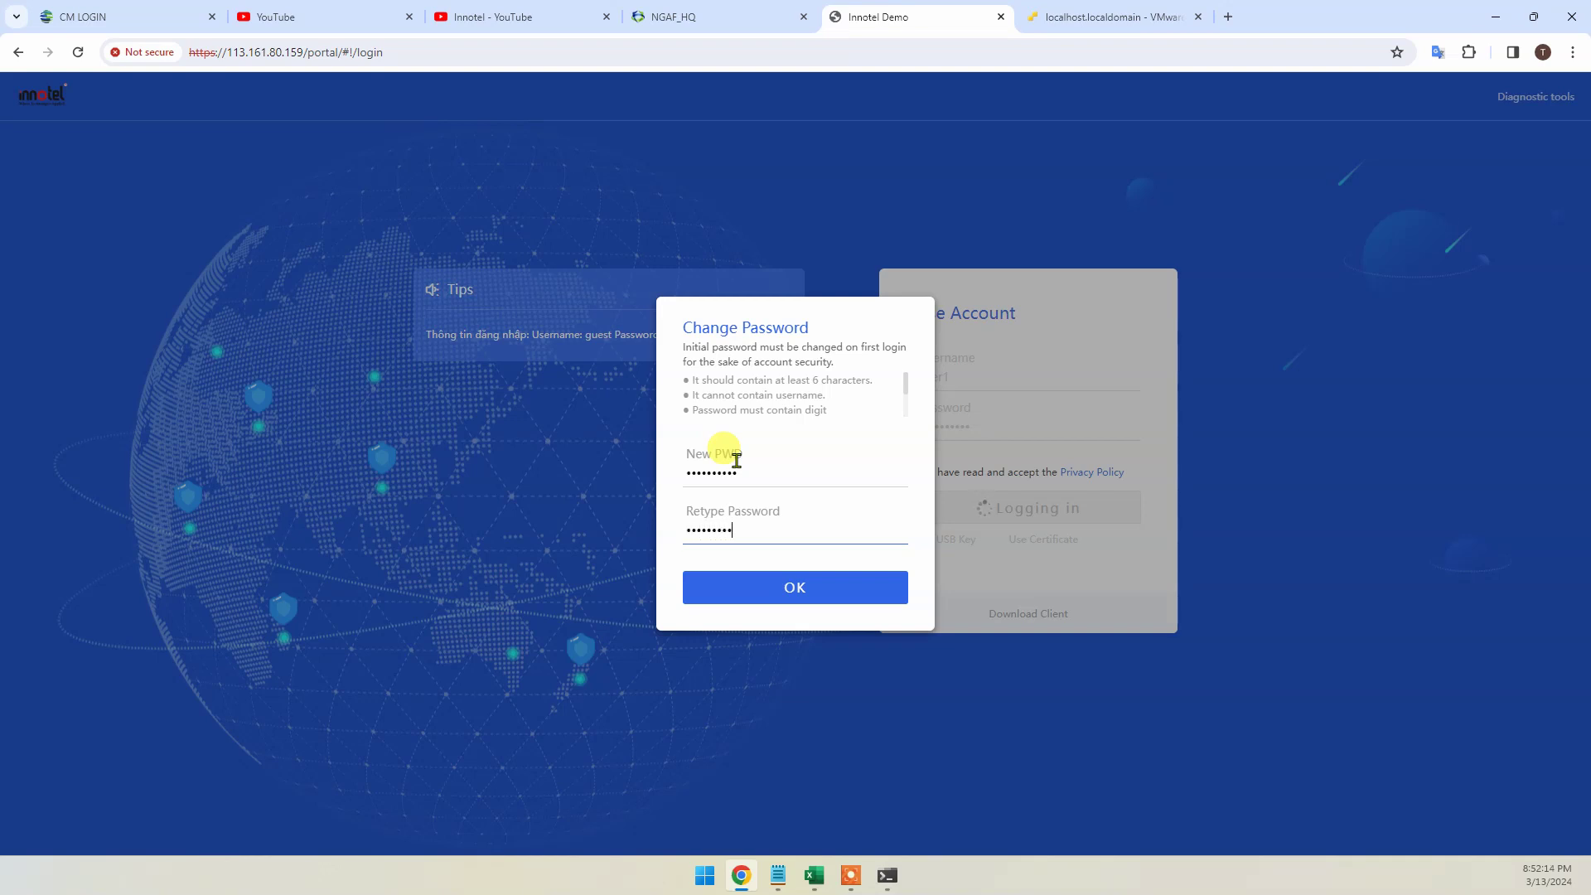
left_click(789, 584)
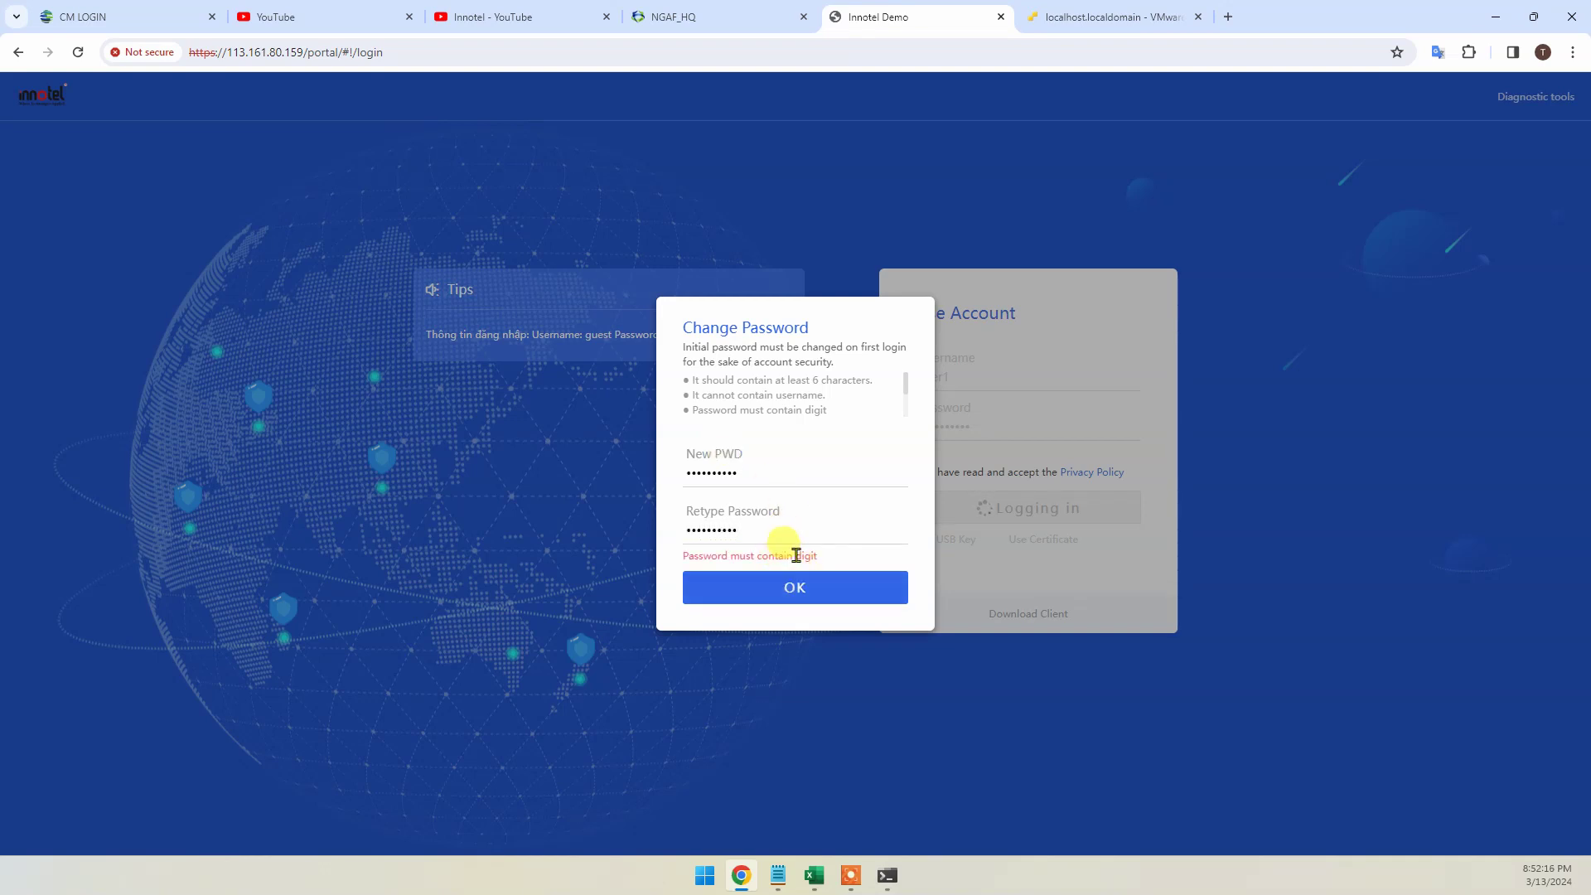
double_click(758, 471)
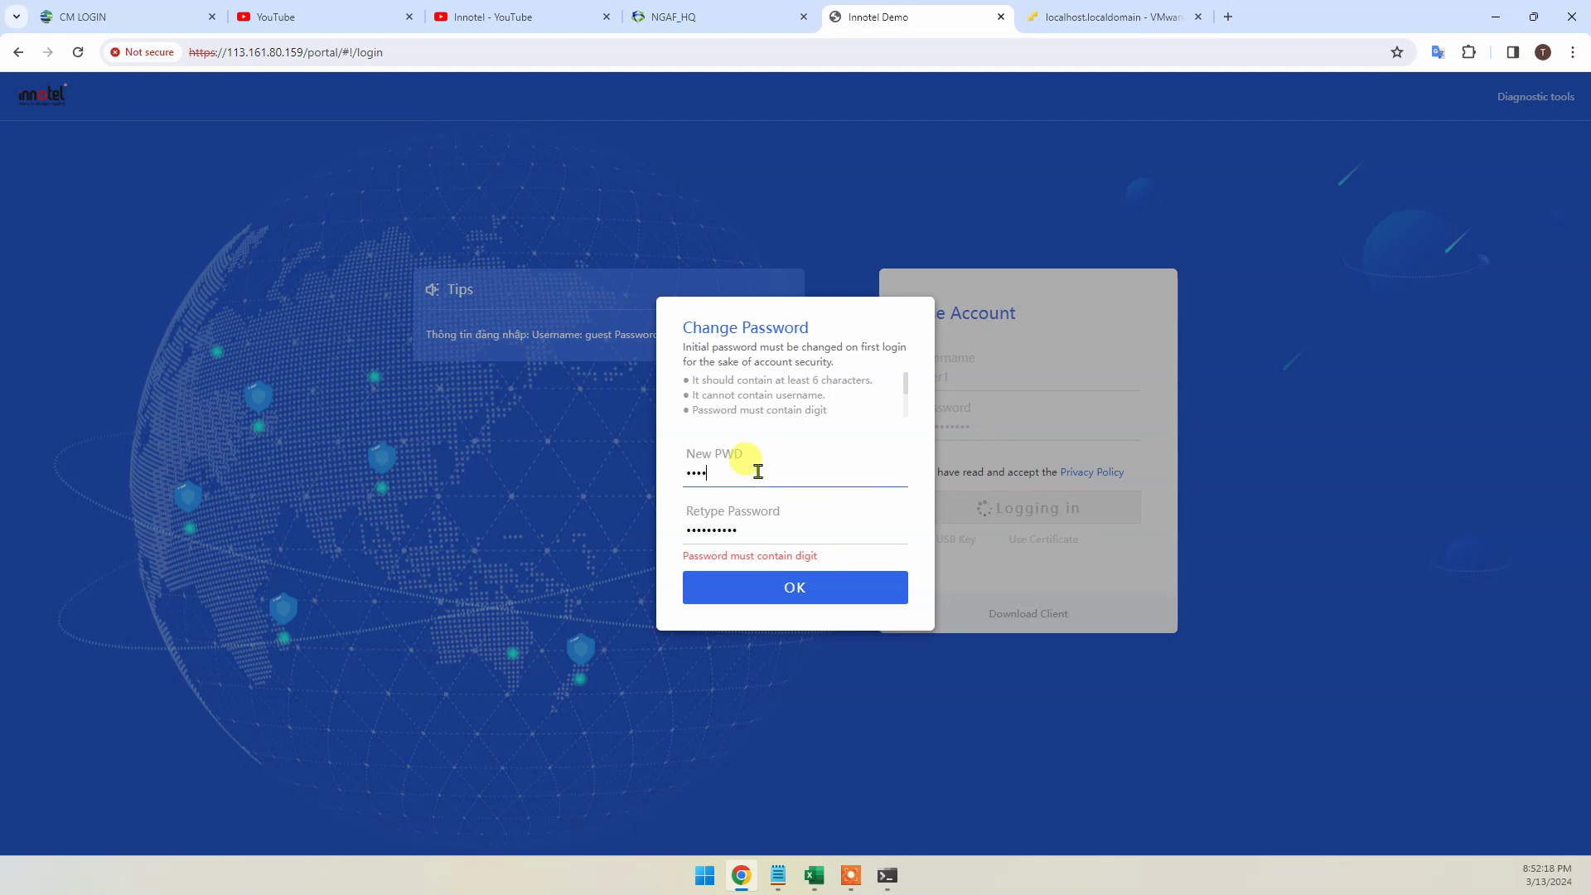
key("Tab")
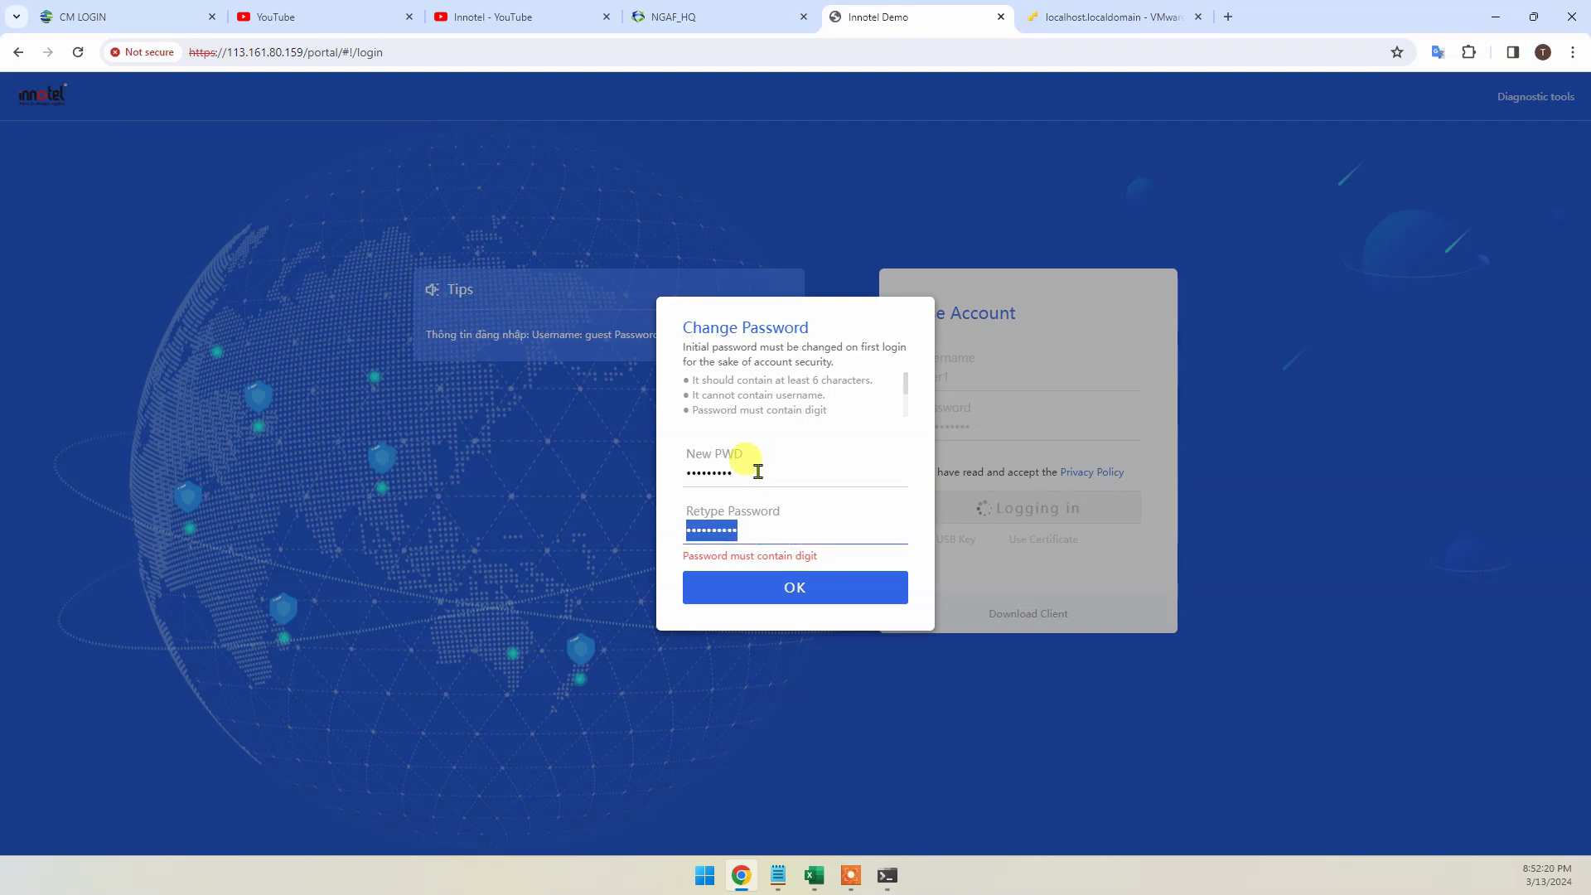
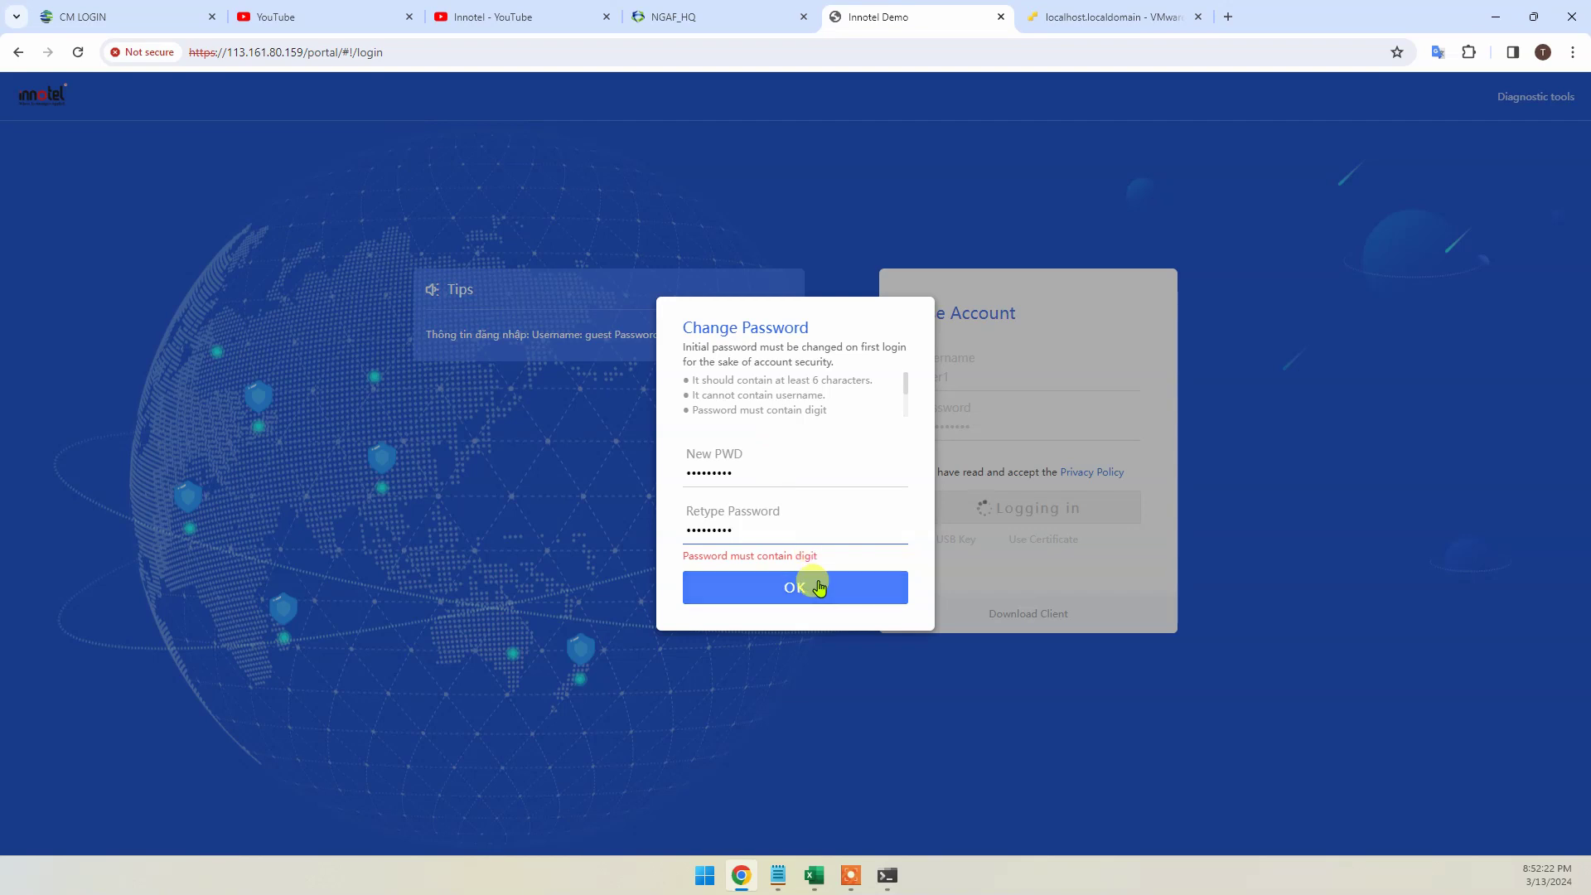
left_click(815, 588)
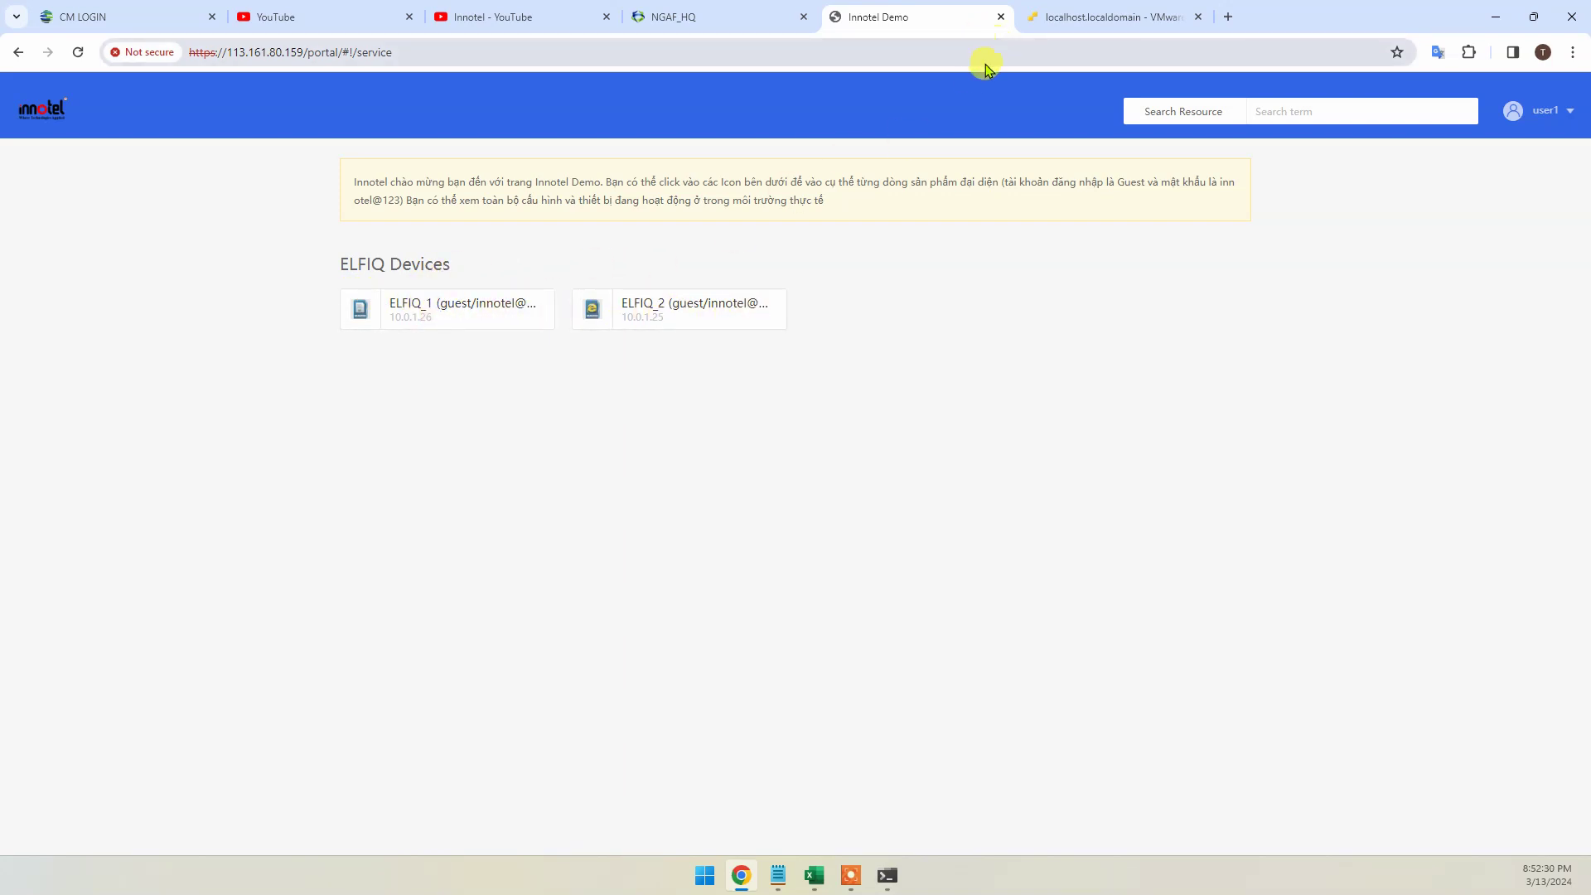
Sign out of the portal and return to the login page
left_click(1529, 109)
left_click(1519, 178)
left_click(824, 531)
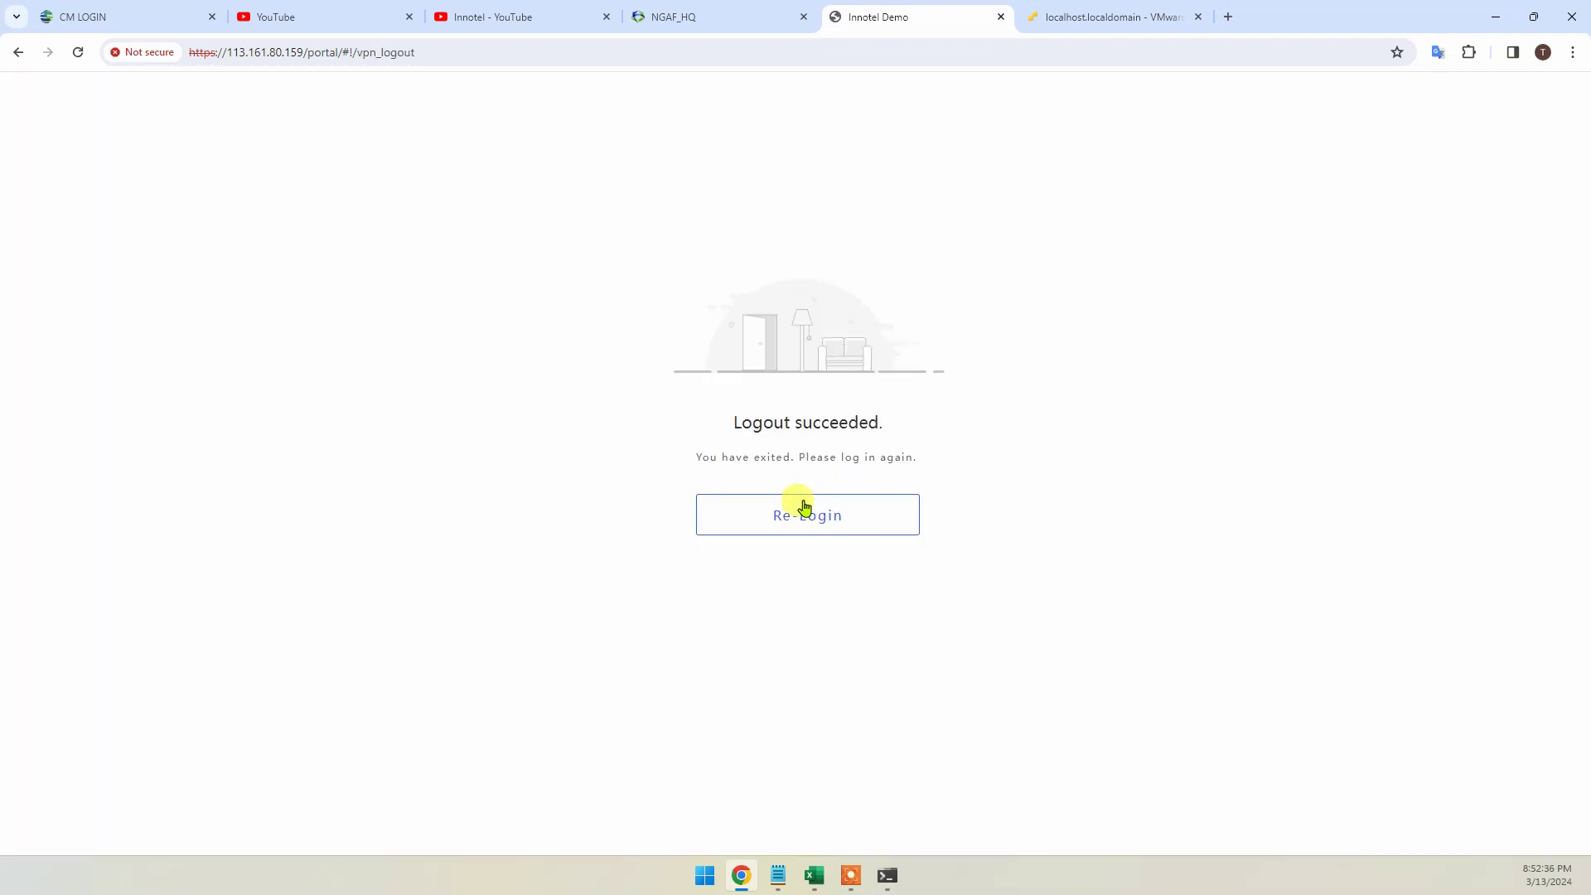
left_click(799, 509)
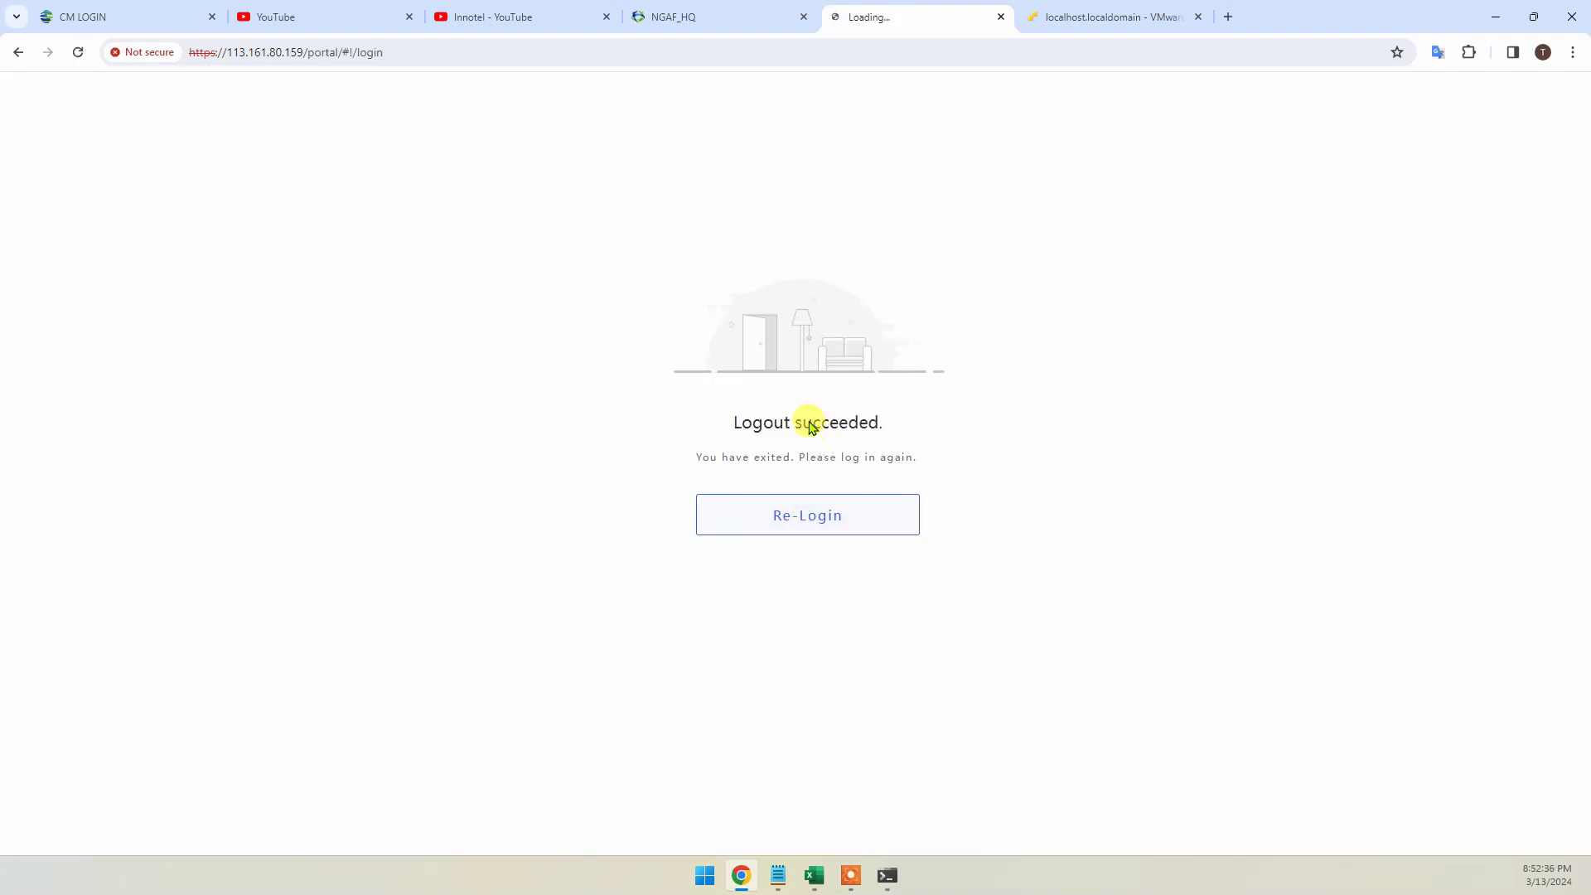
Log in as user2 and submit a new first-login password containing the digit 1
left_click(955, 387)
type("user2")
key("Tab")
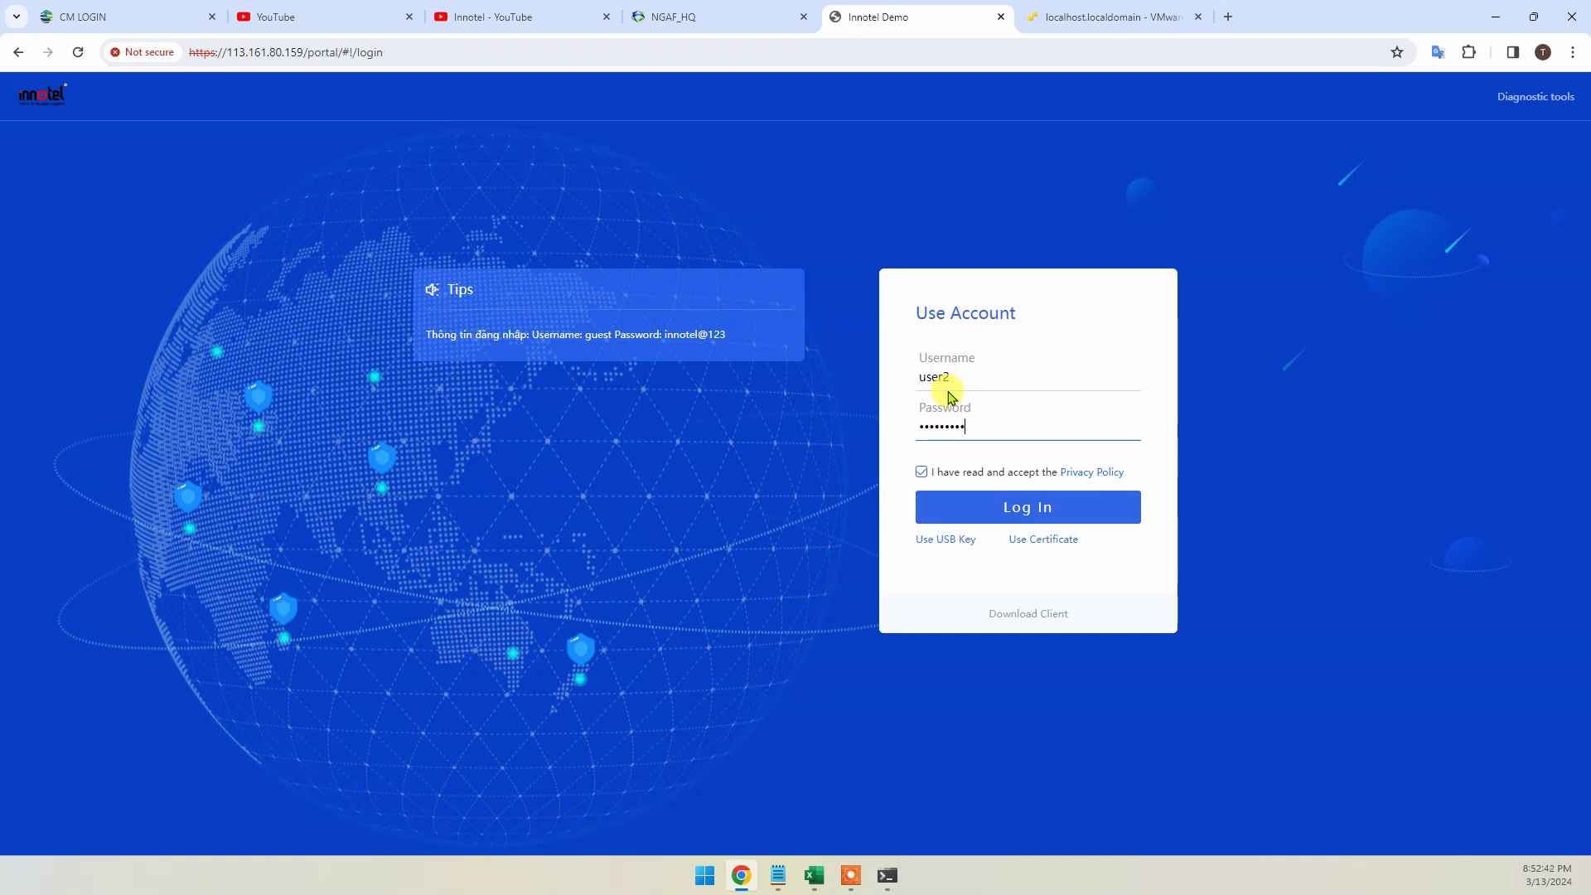
key("Return")
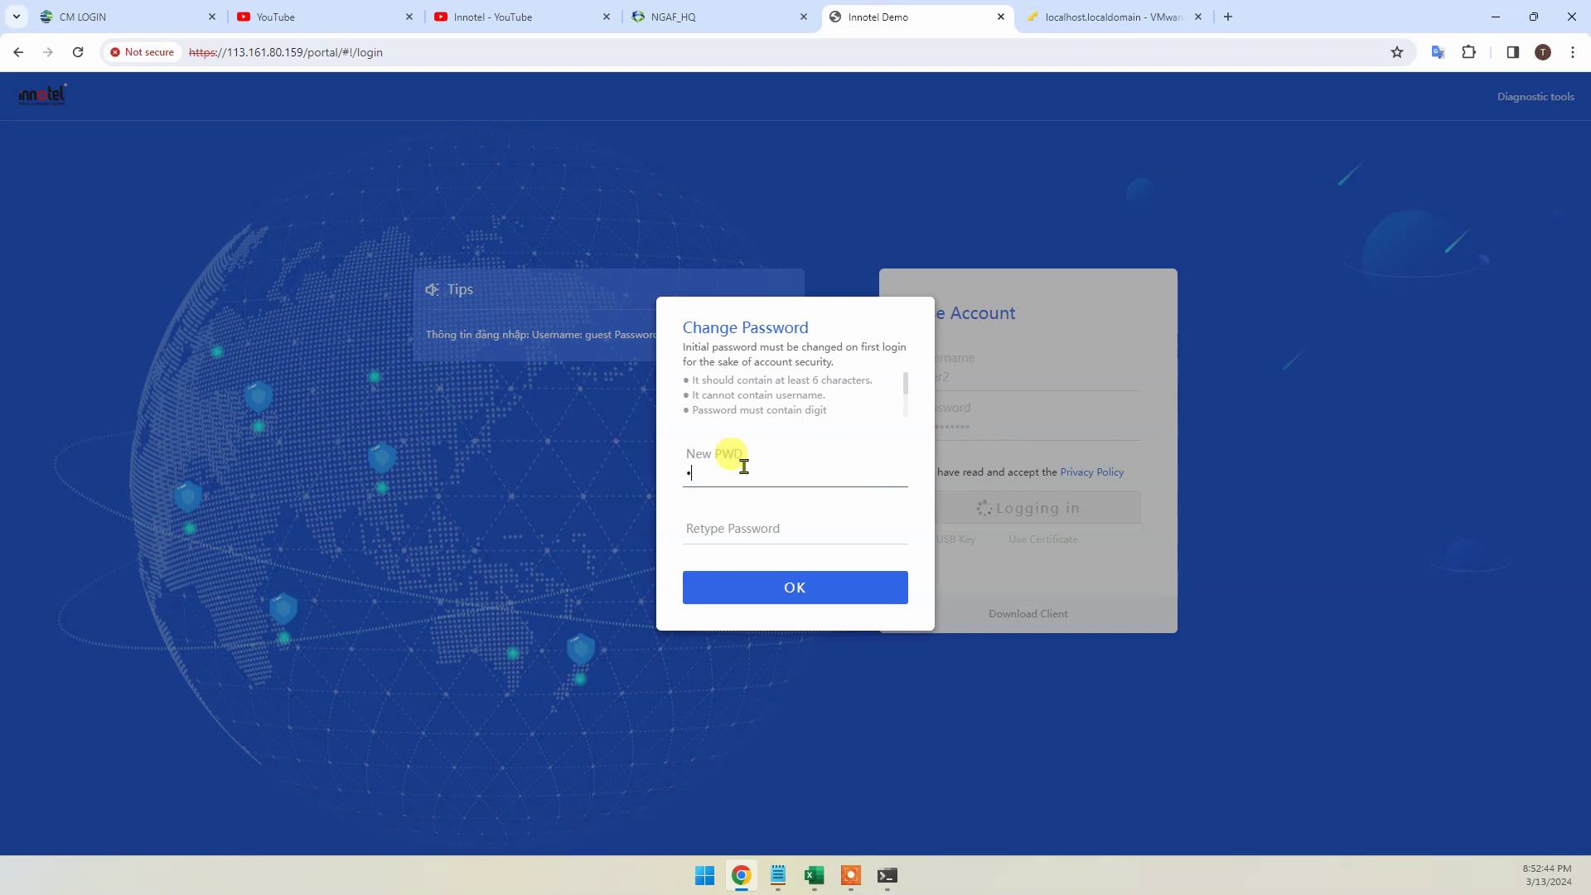
type("1")
key("Tab")
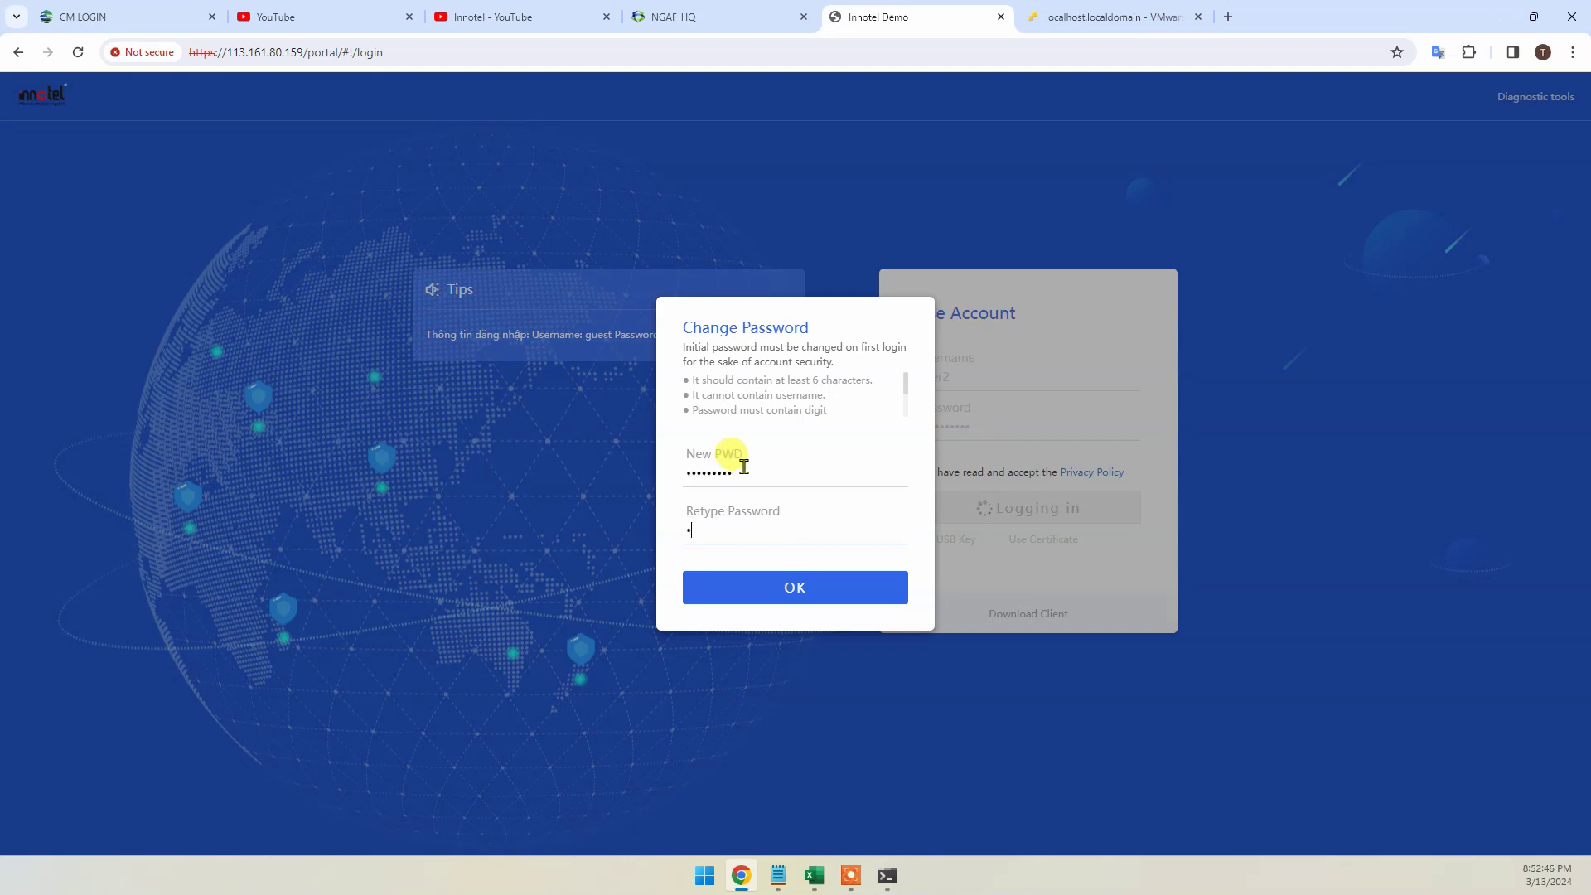
left_click(790, 598)
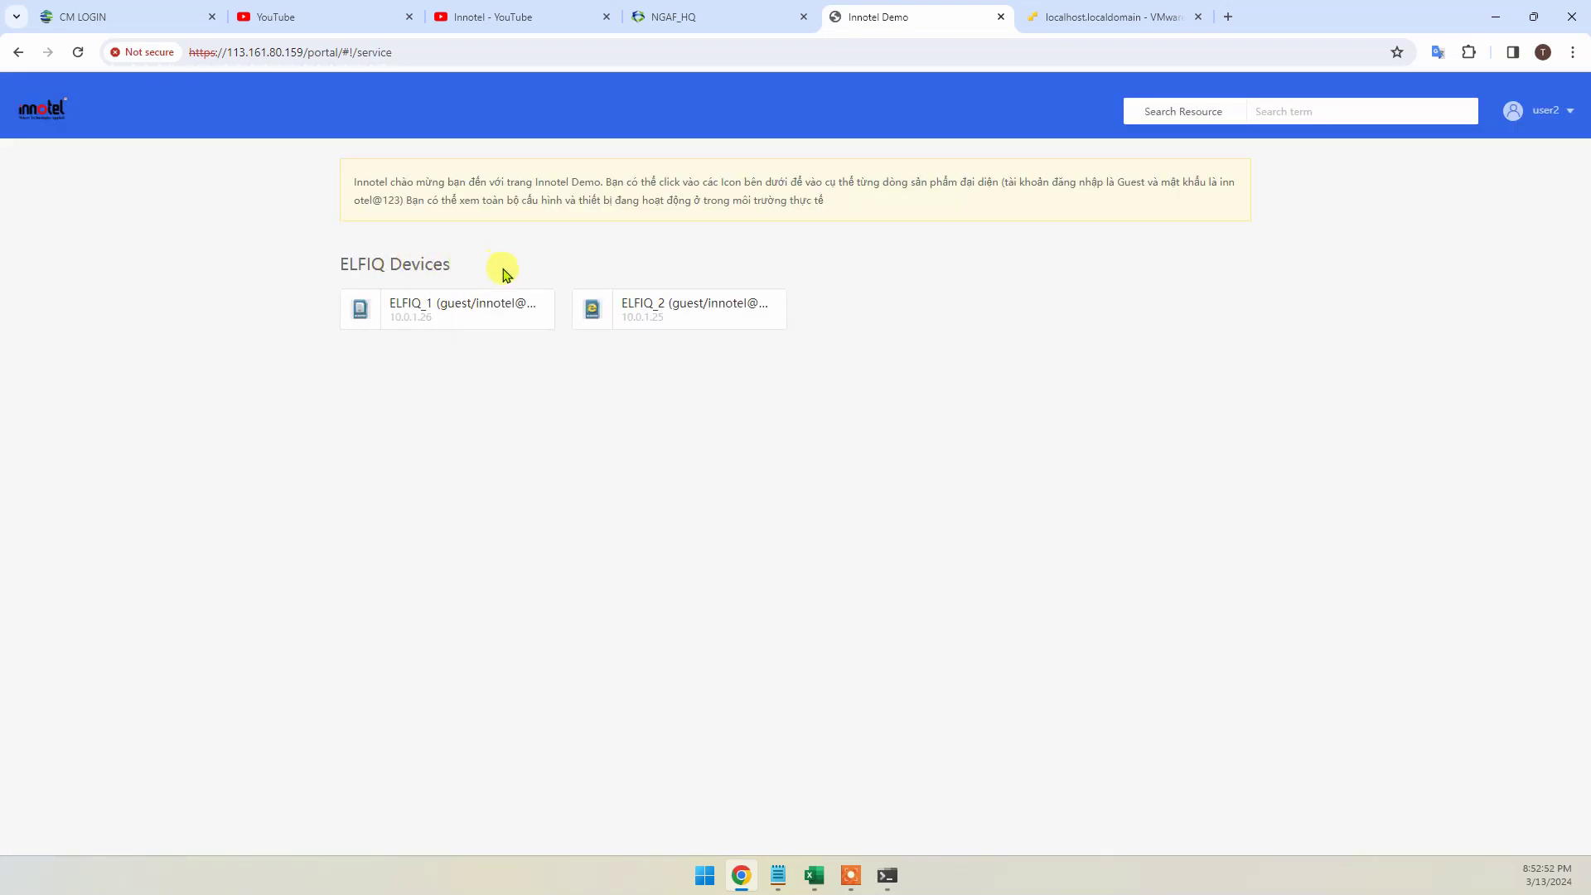
Log out of the portal after viewing the ELFIQ Devices resource list
left_click(1551, 111)
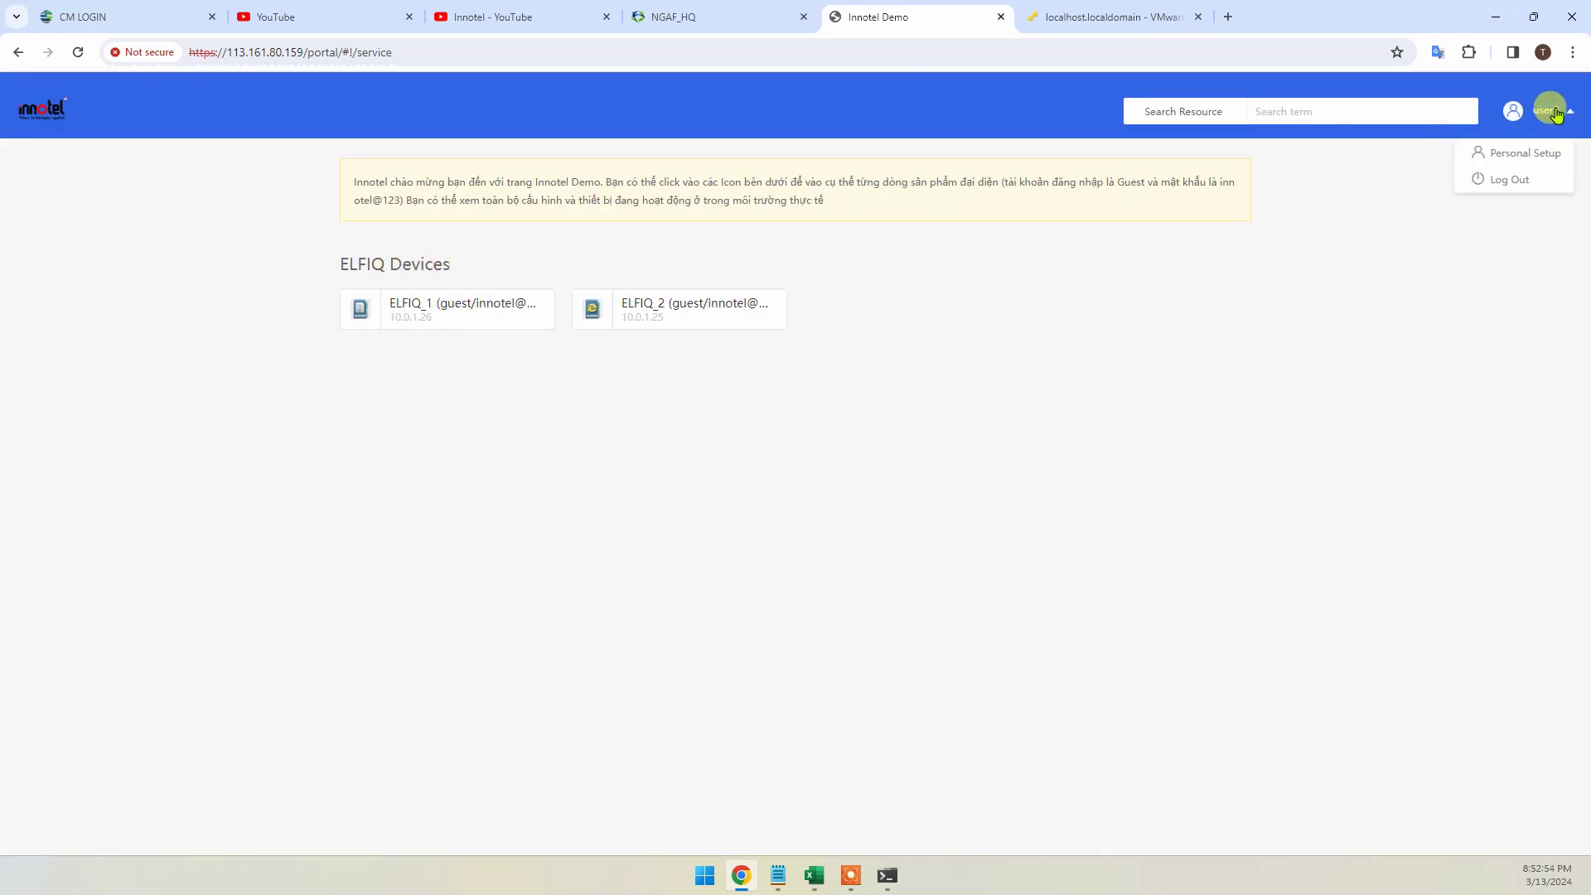
left_click(1509, 179)
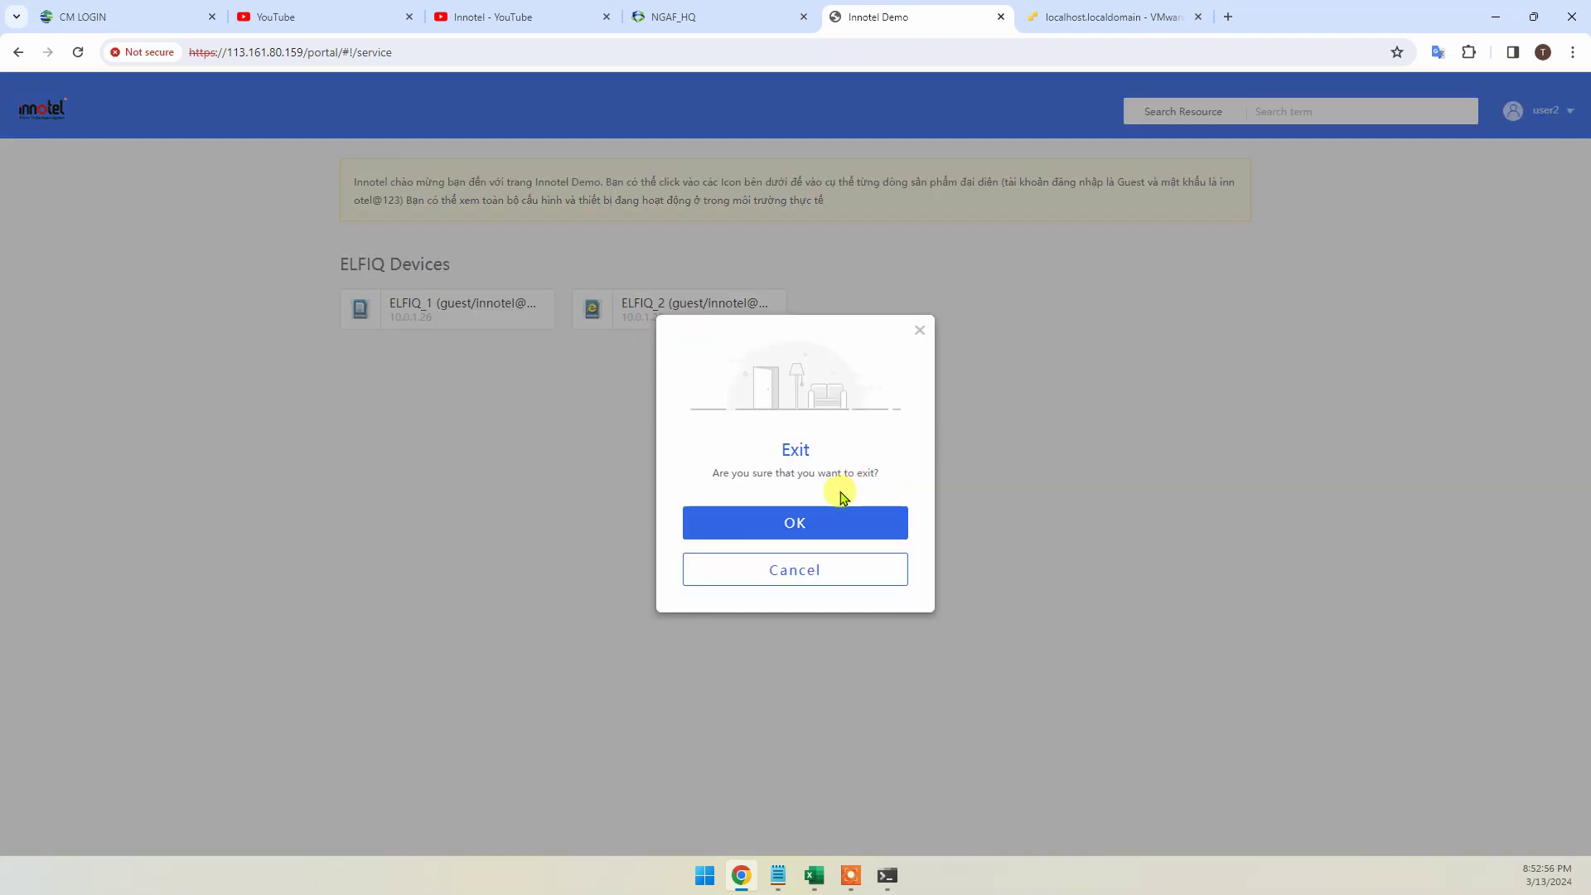
left_click(795, 523)
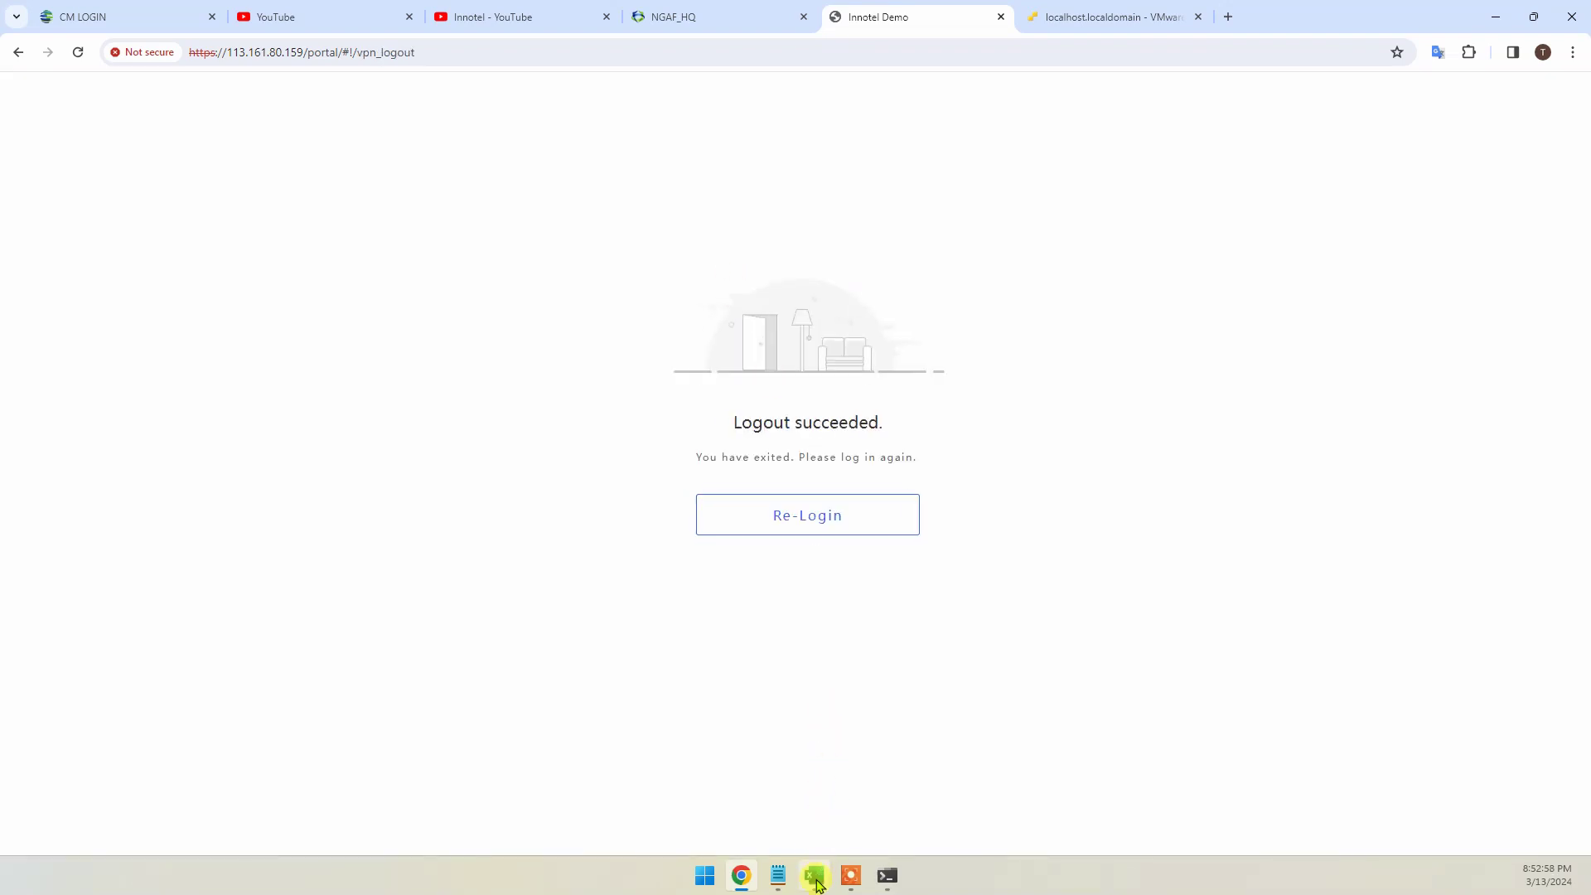
left_click(814, 875)
Fill the checklist item 5 row in yellow to mark it done
left_click(273, 99)
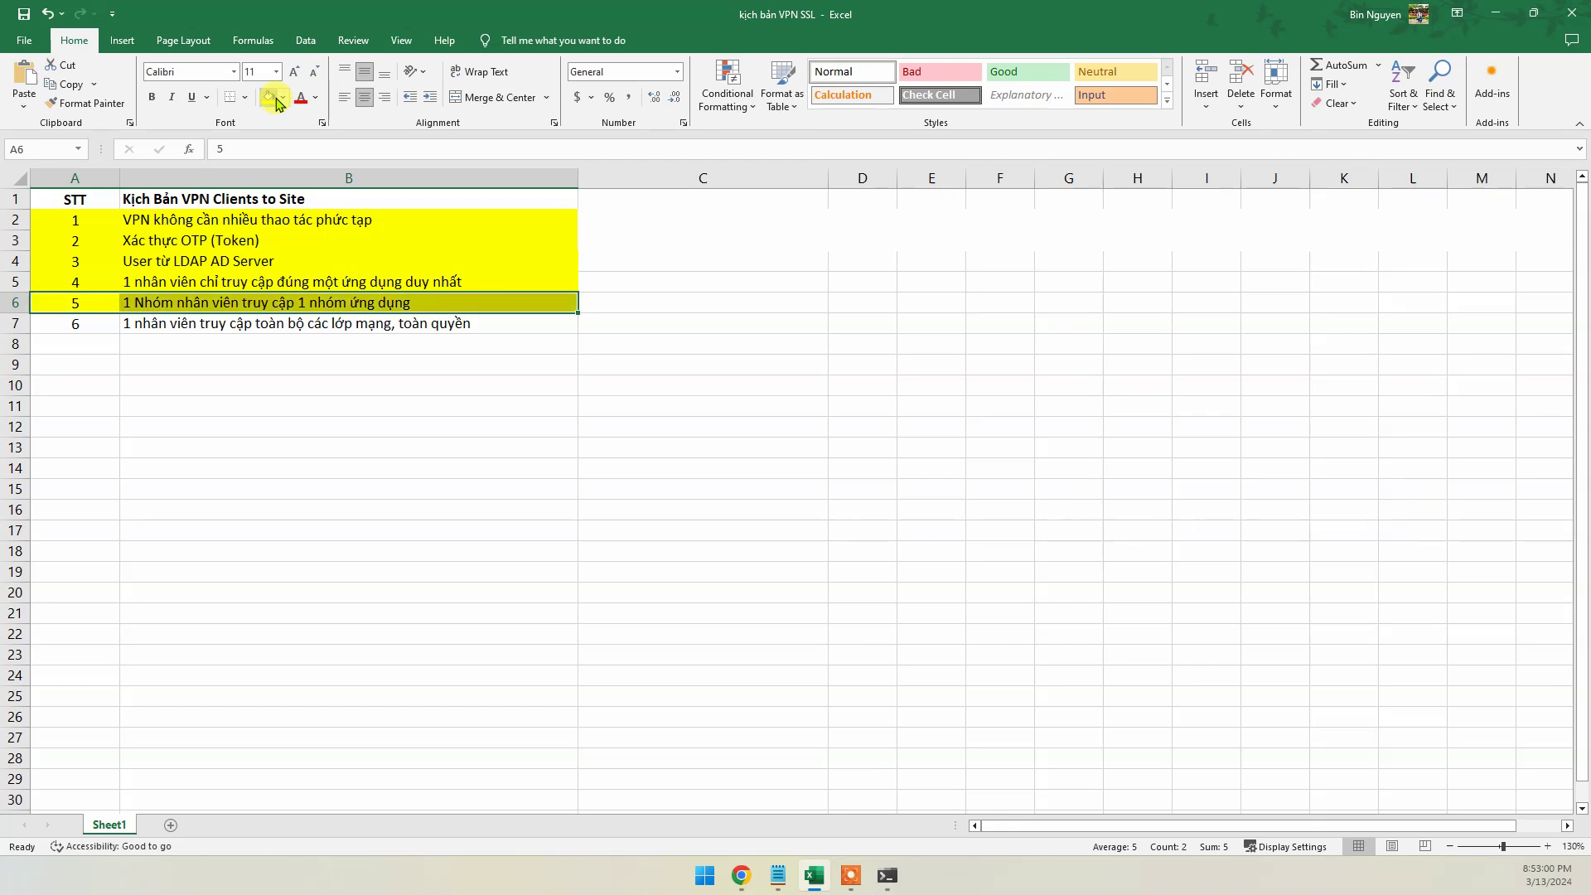
left_click(327, 370)
left_click_drag(74, 326, 367, 323)
Minimize Excel, return the portal to its login page, and go back to the NGAF admin console
left_click(1503, 10)
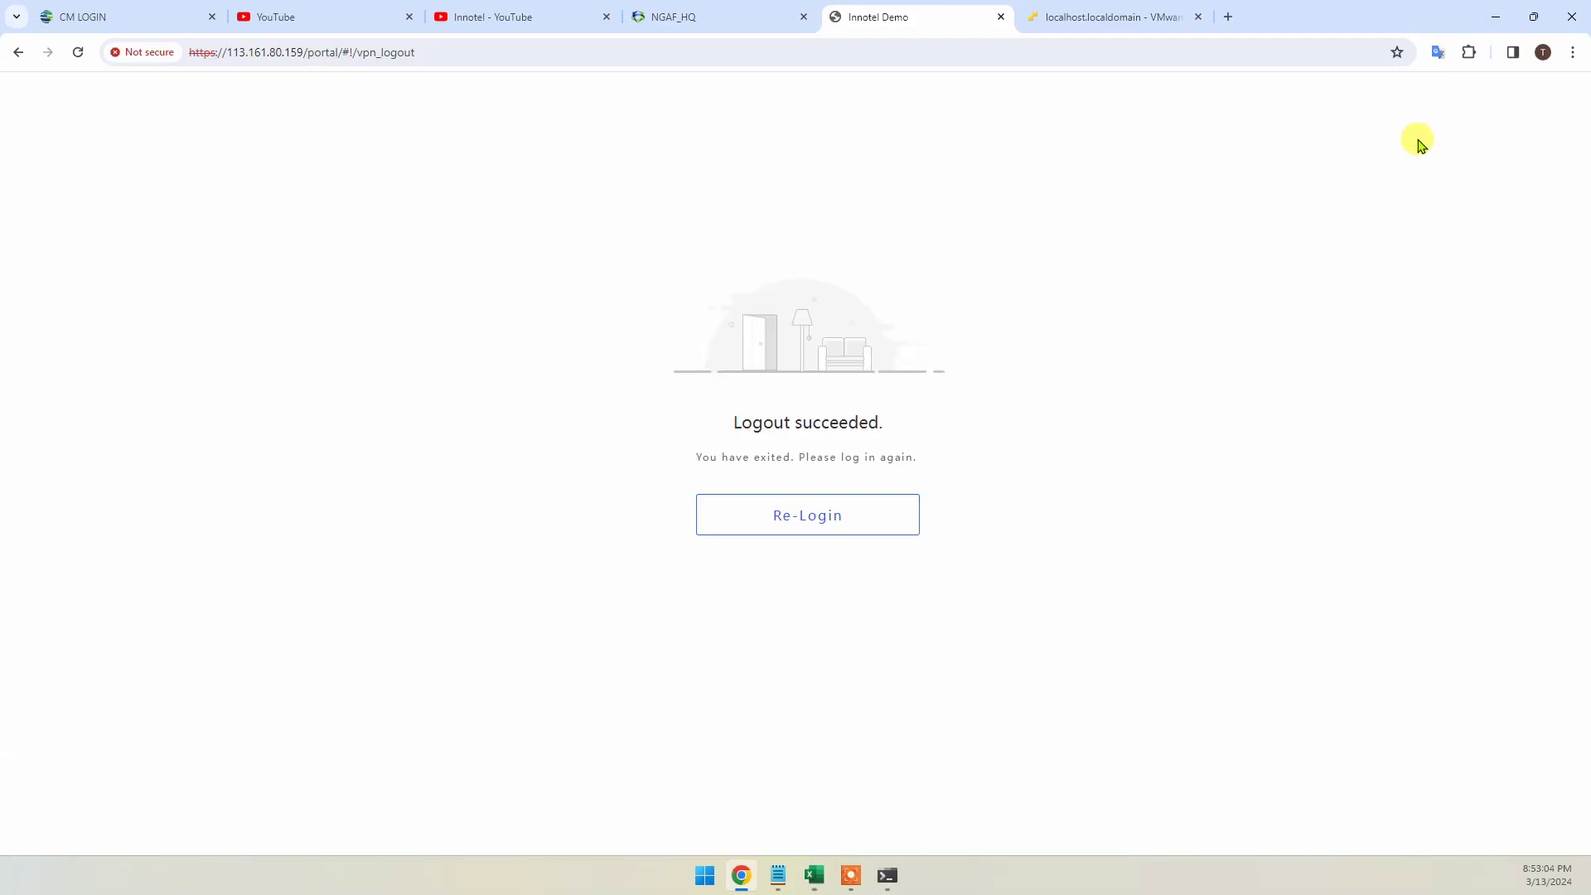
left_click(831, 501)
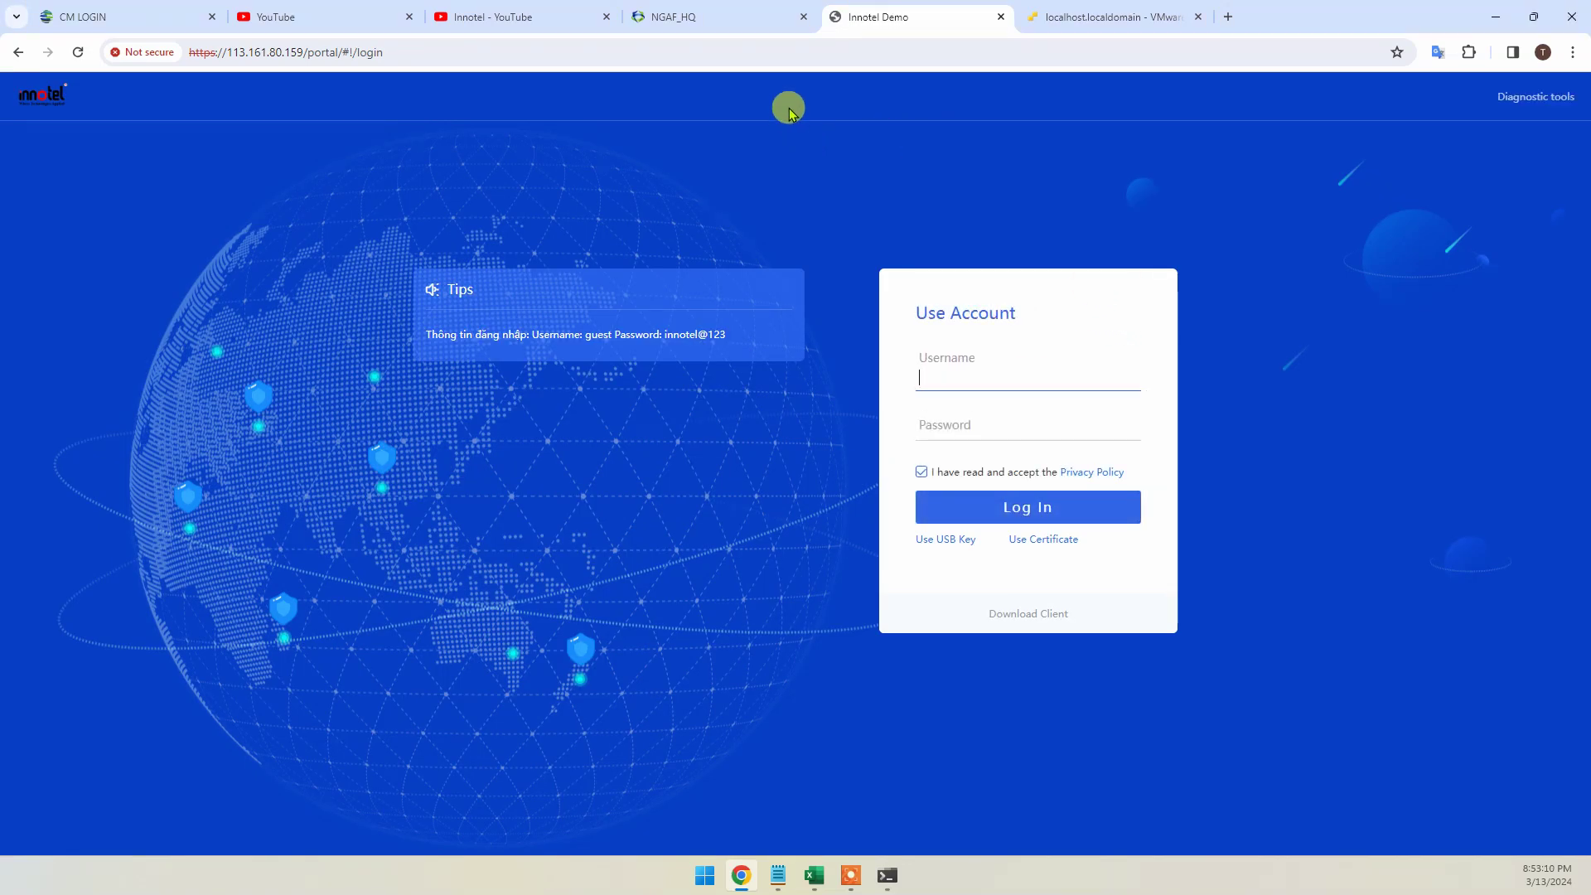
left_click(734, 25)
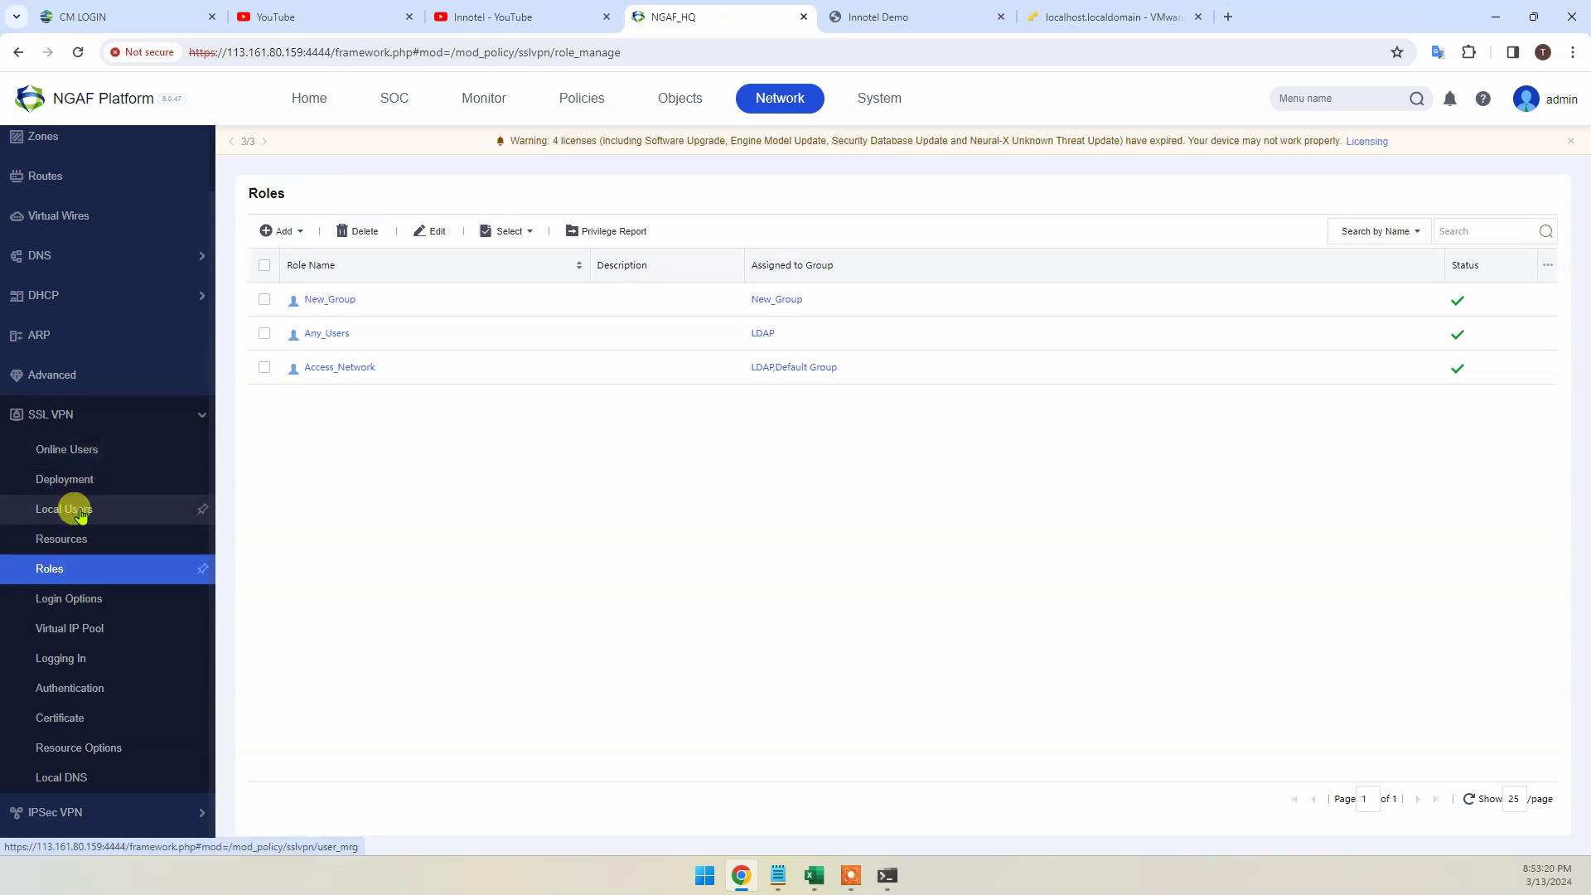
Open an LDAP user's edit form from the LDAP Users group under Local Users
left_click(80, 511)
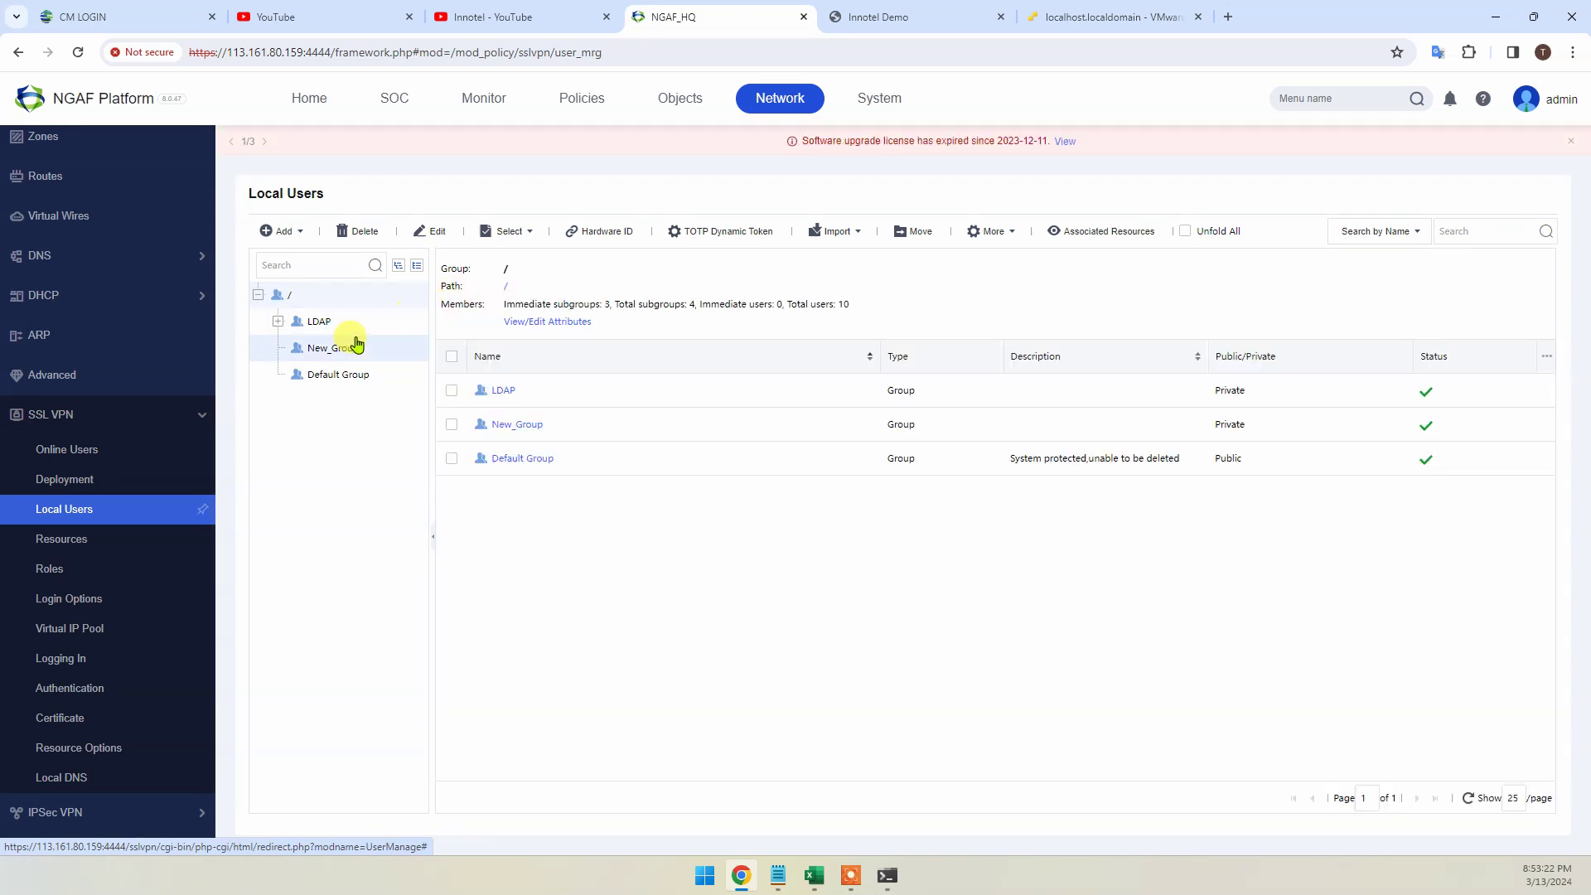
left_click(320, 322)
left_click(469, 400)
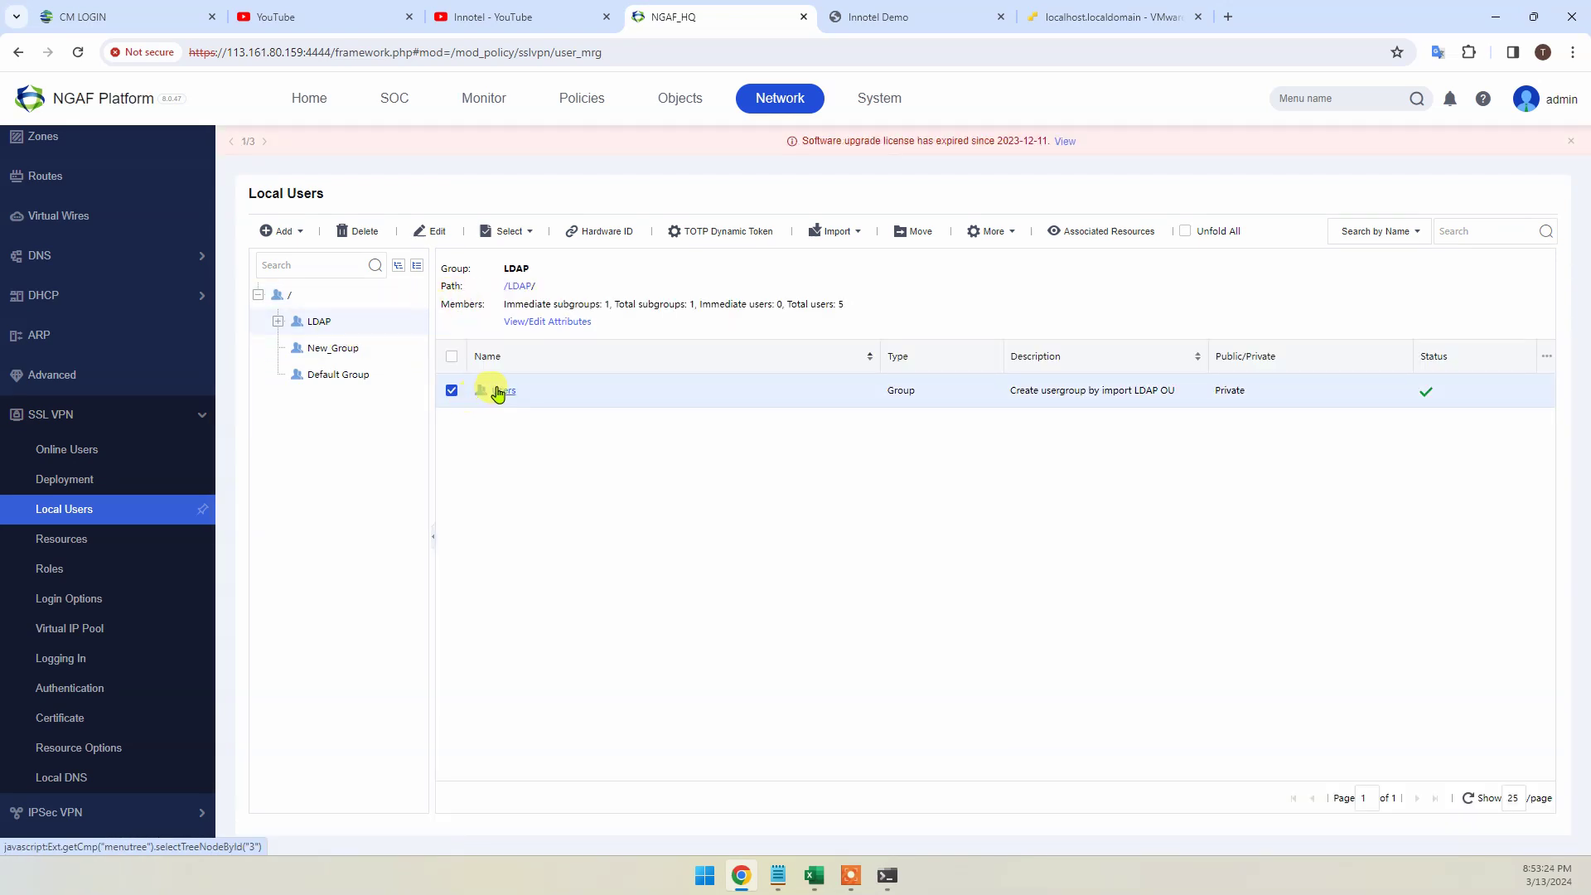
left_click(500, 391)
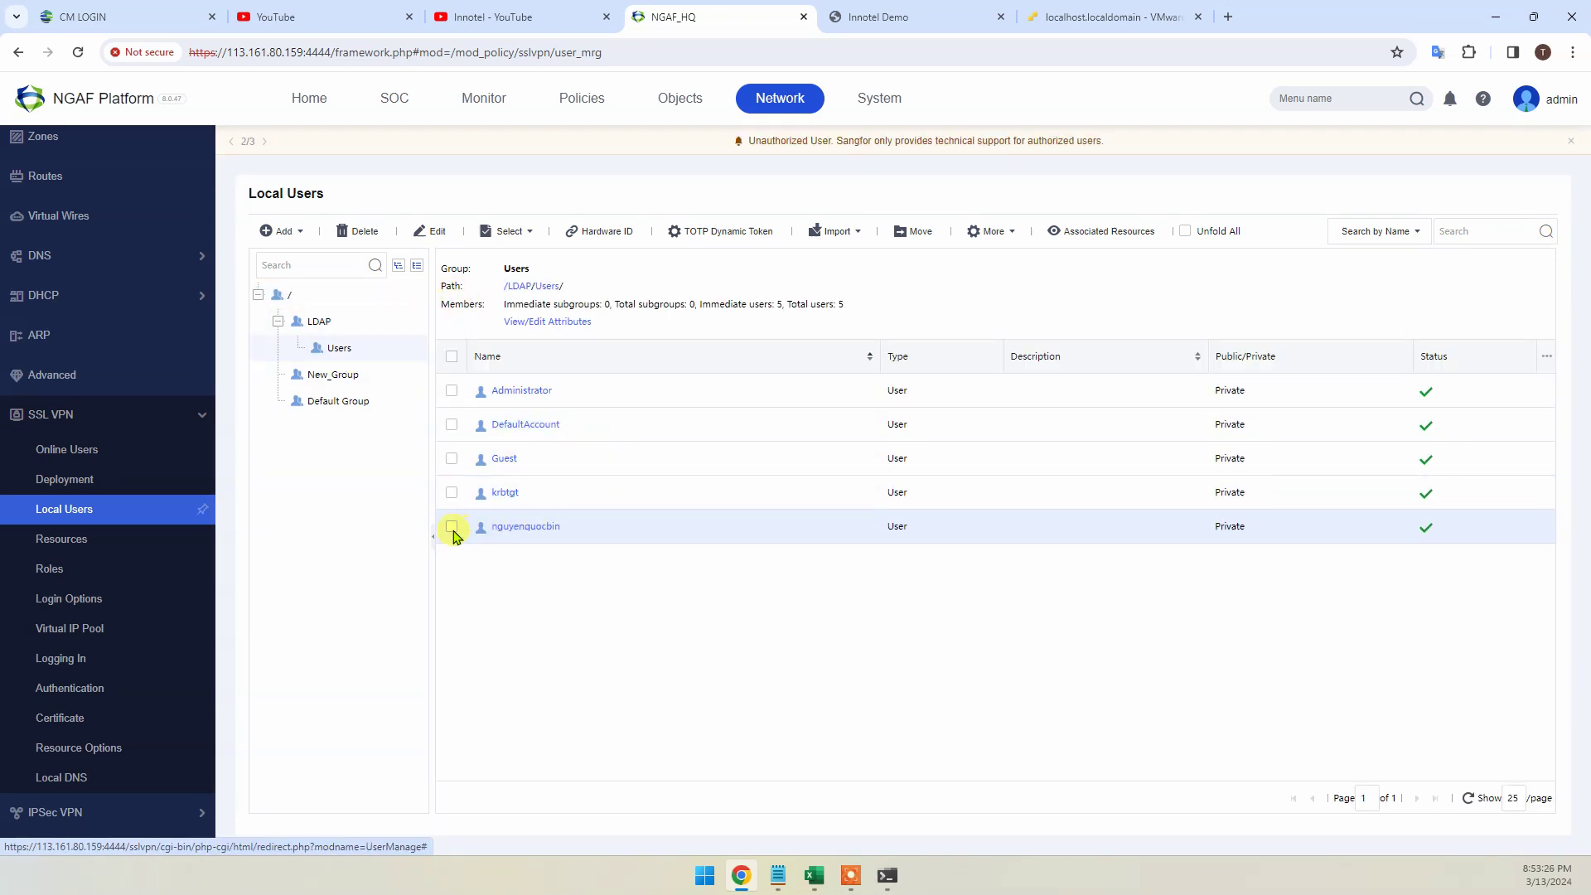
left_click(508, 526)
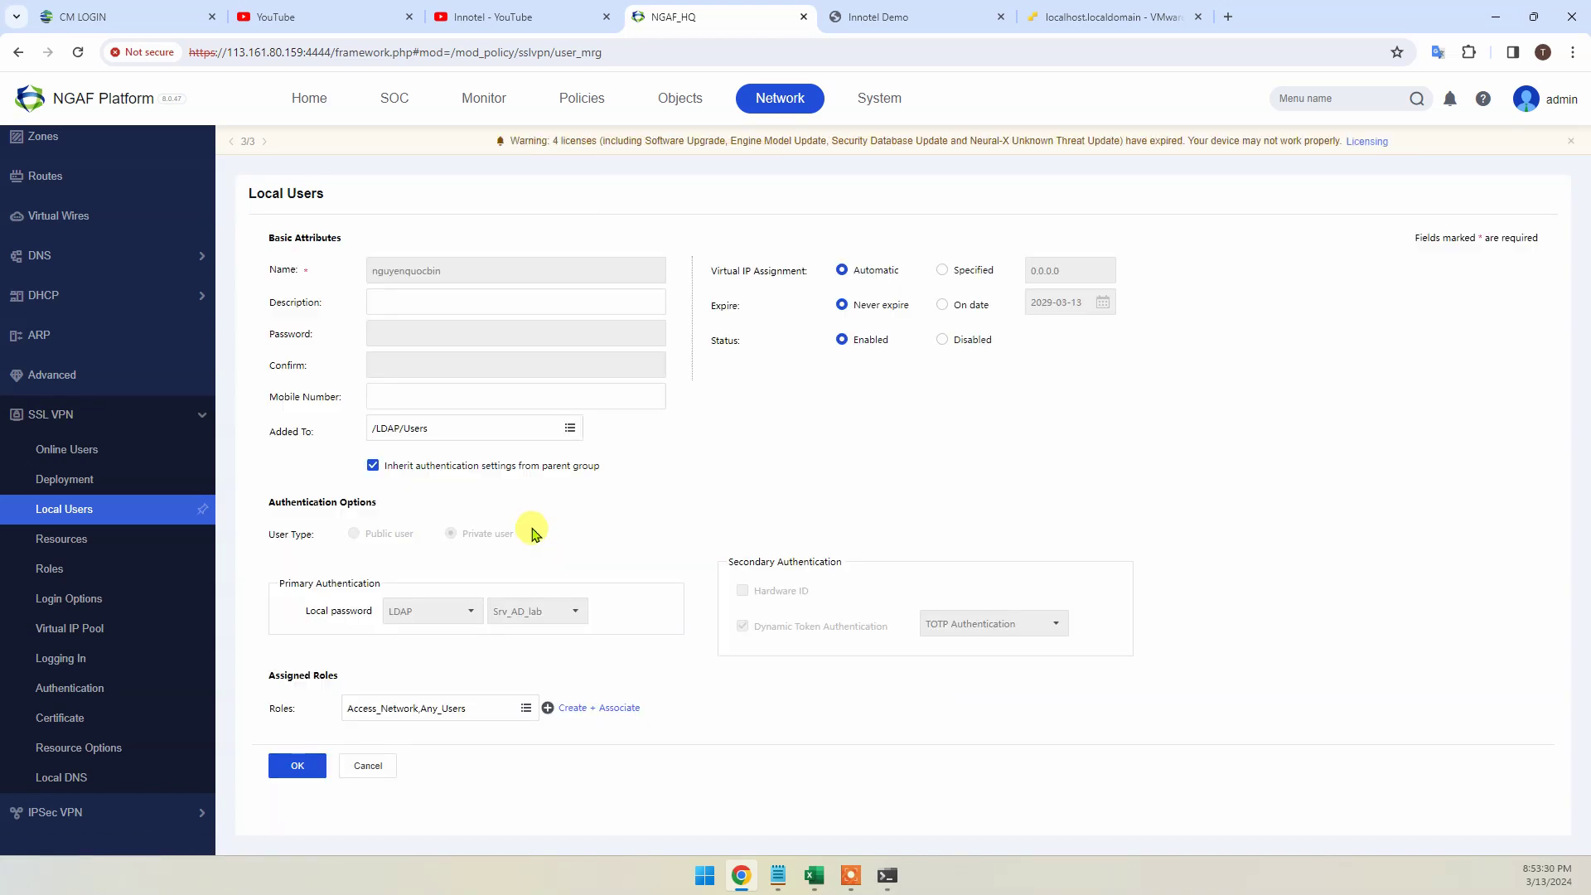
Create role Any associated with all resource groups, then close the user form unchanged
left_click(594, 711)
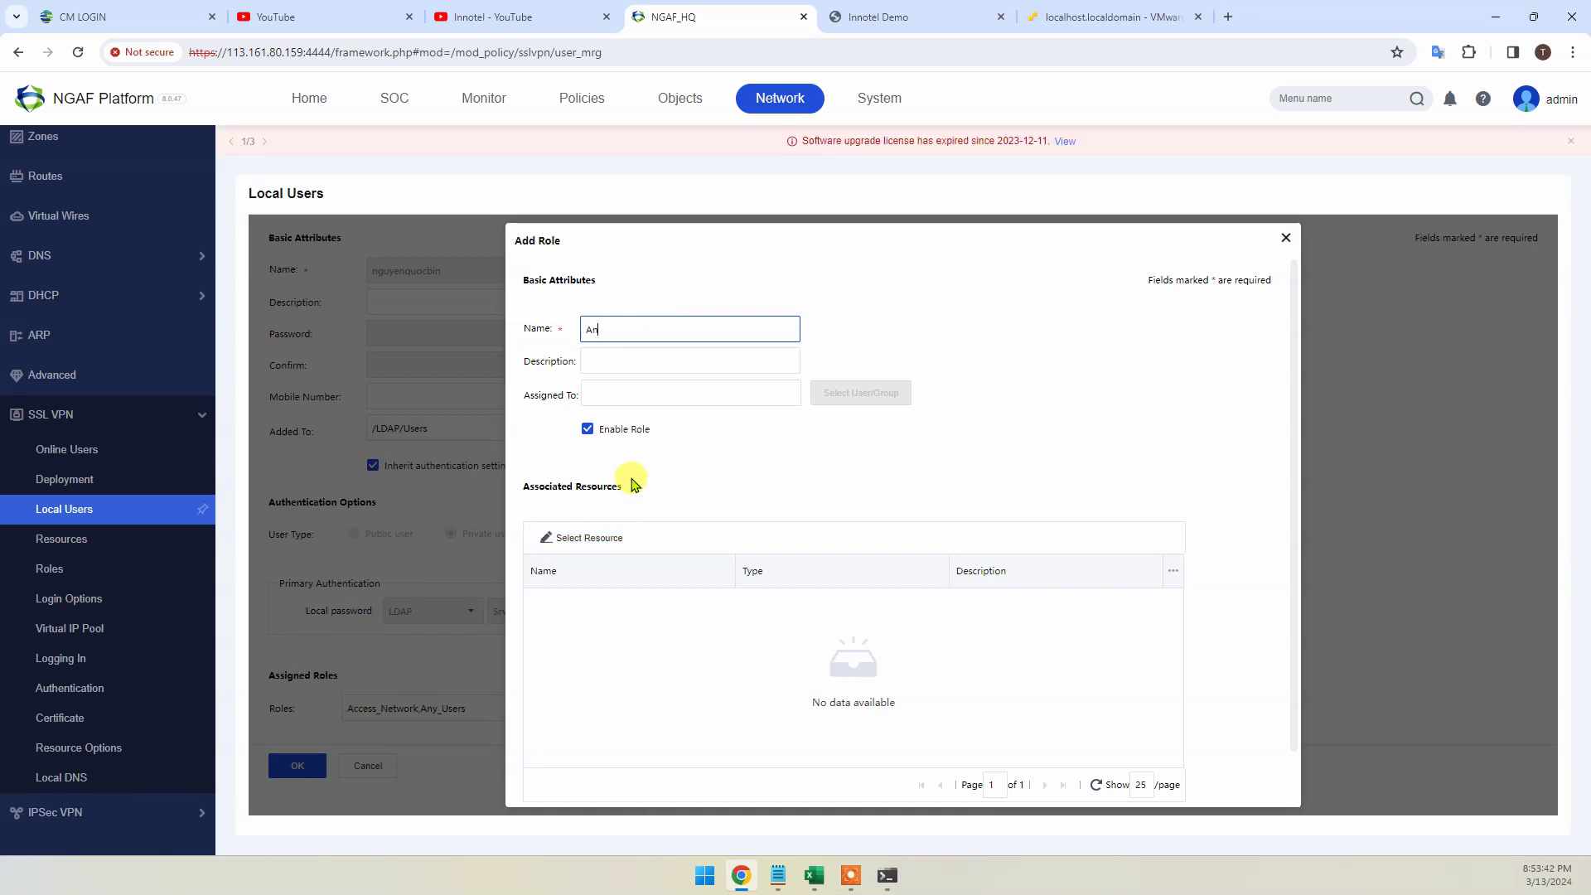
left_click(788, 393)
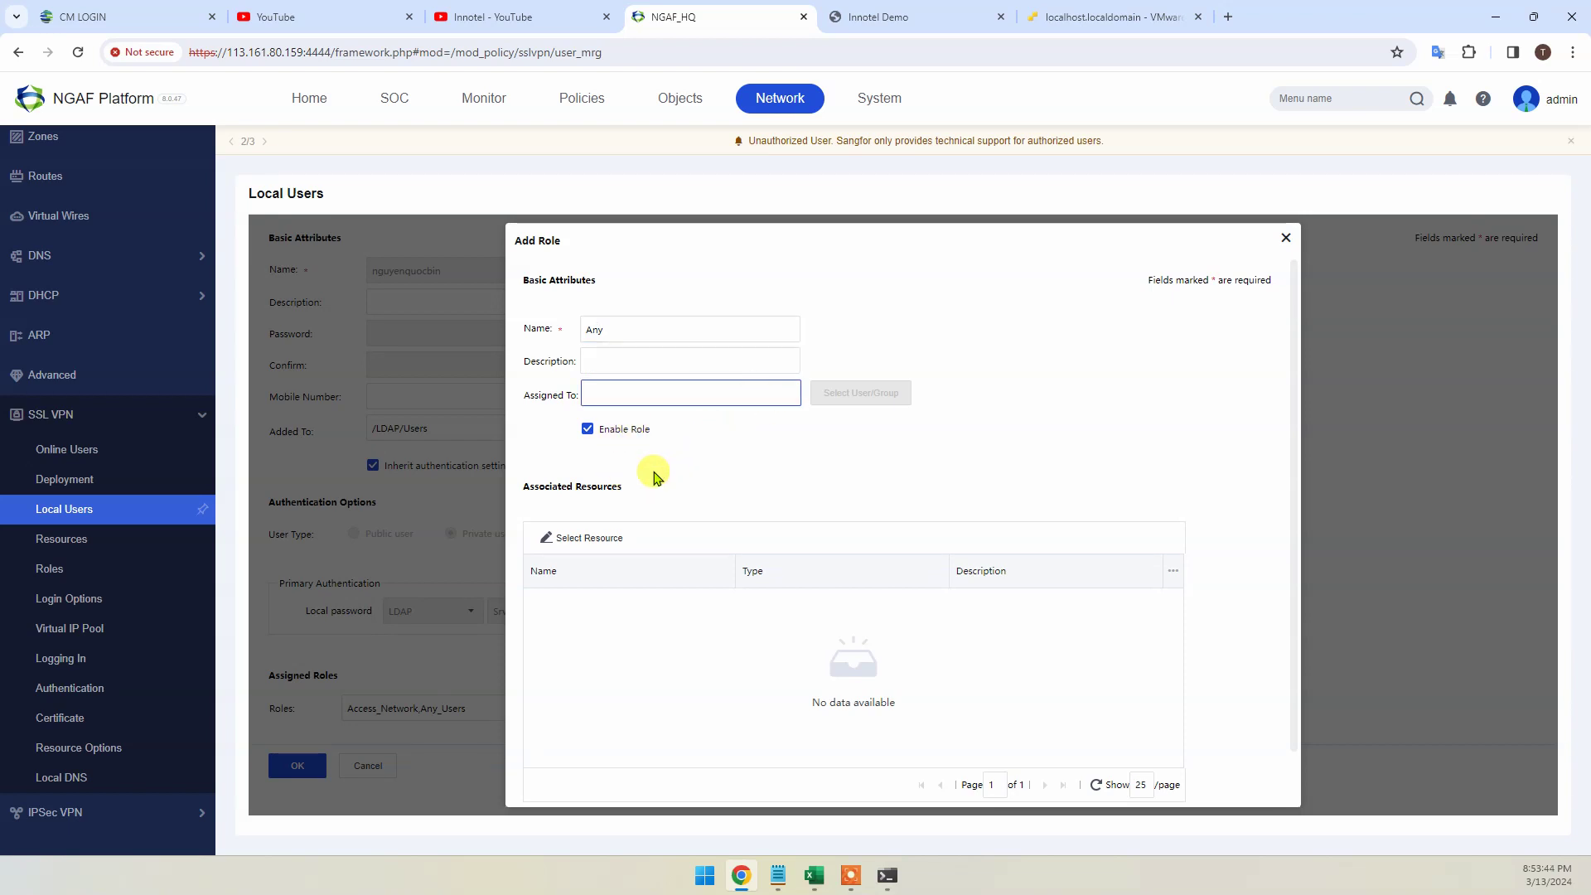
left_click(578, 543)
left_click(706, 447)
left_click(650, 445)
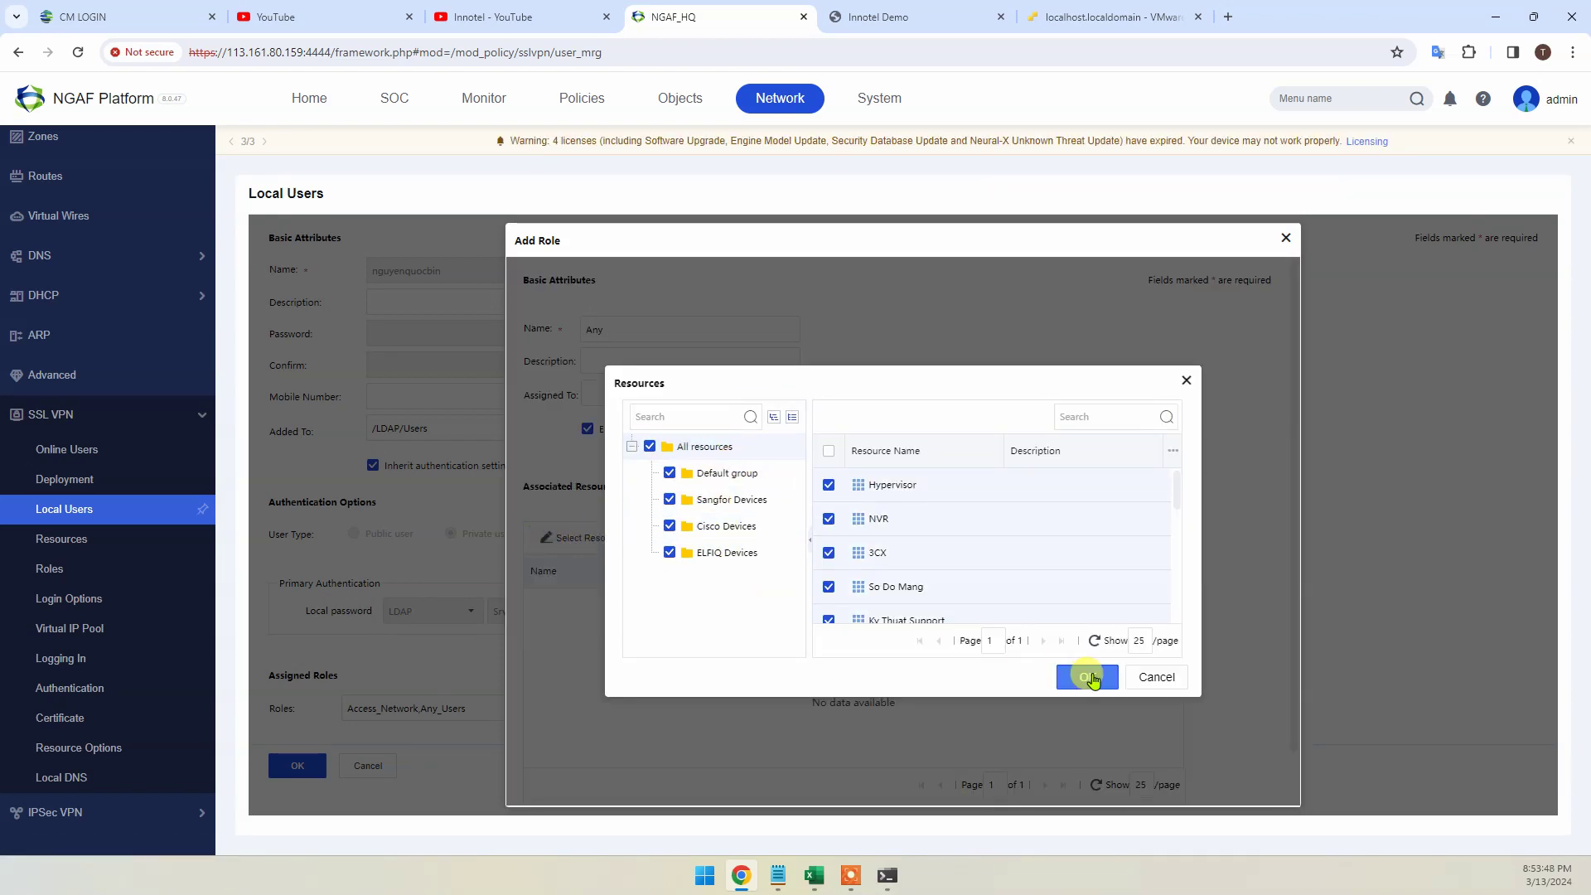
left_click(1088, 676)
scroll(893, 621, "down", 1)
scroll(891, 617, "down", 2)
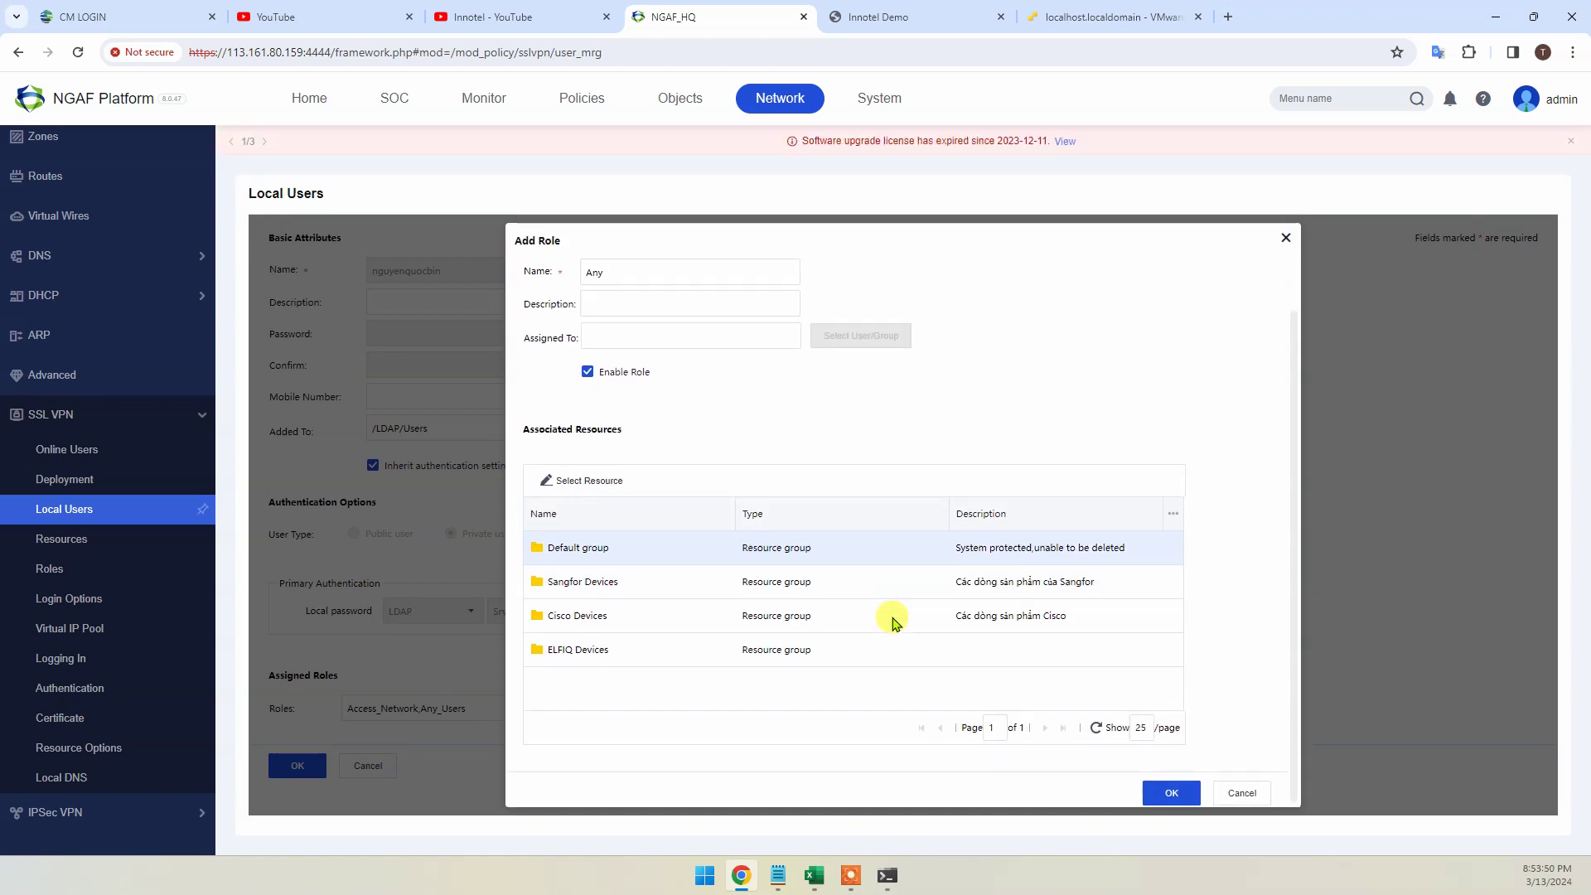
left_click(1227, 793)
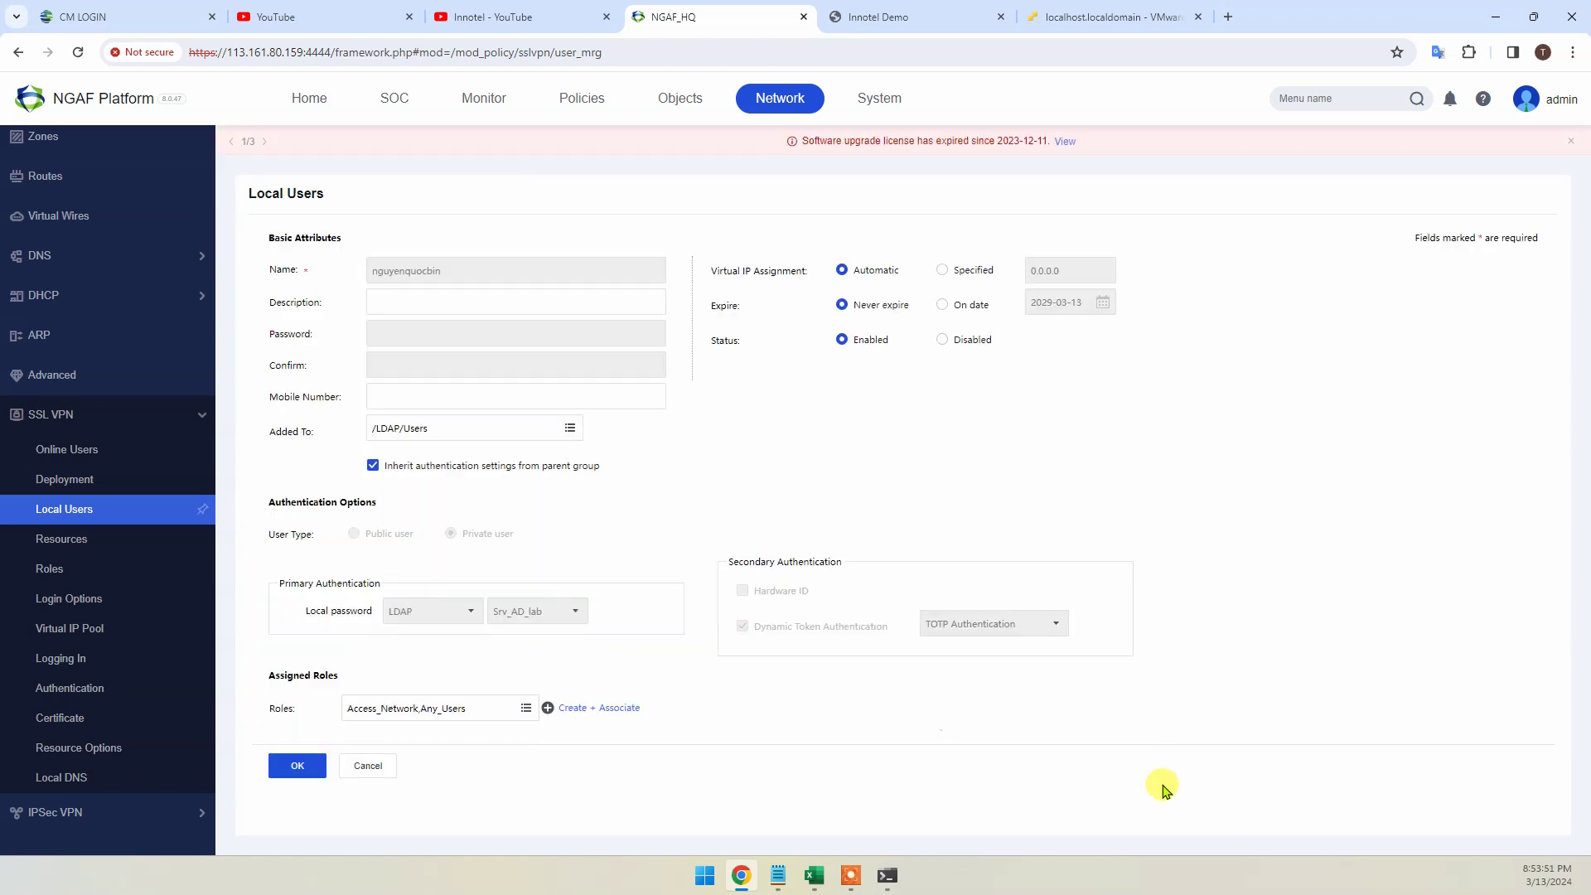
left_click(369, 763)
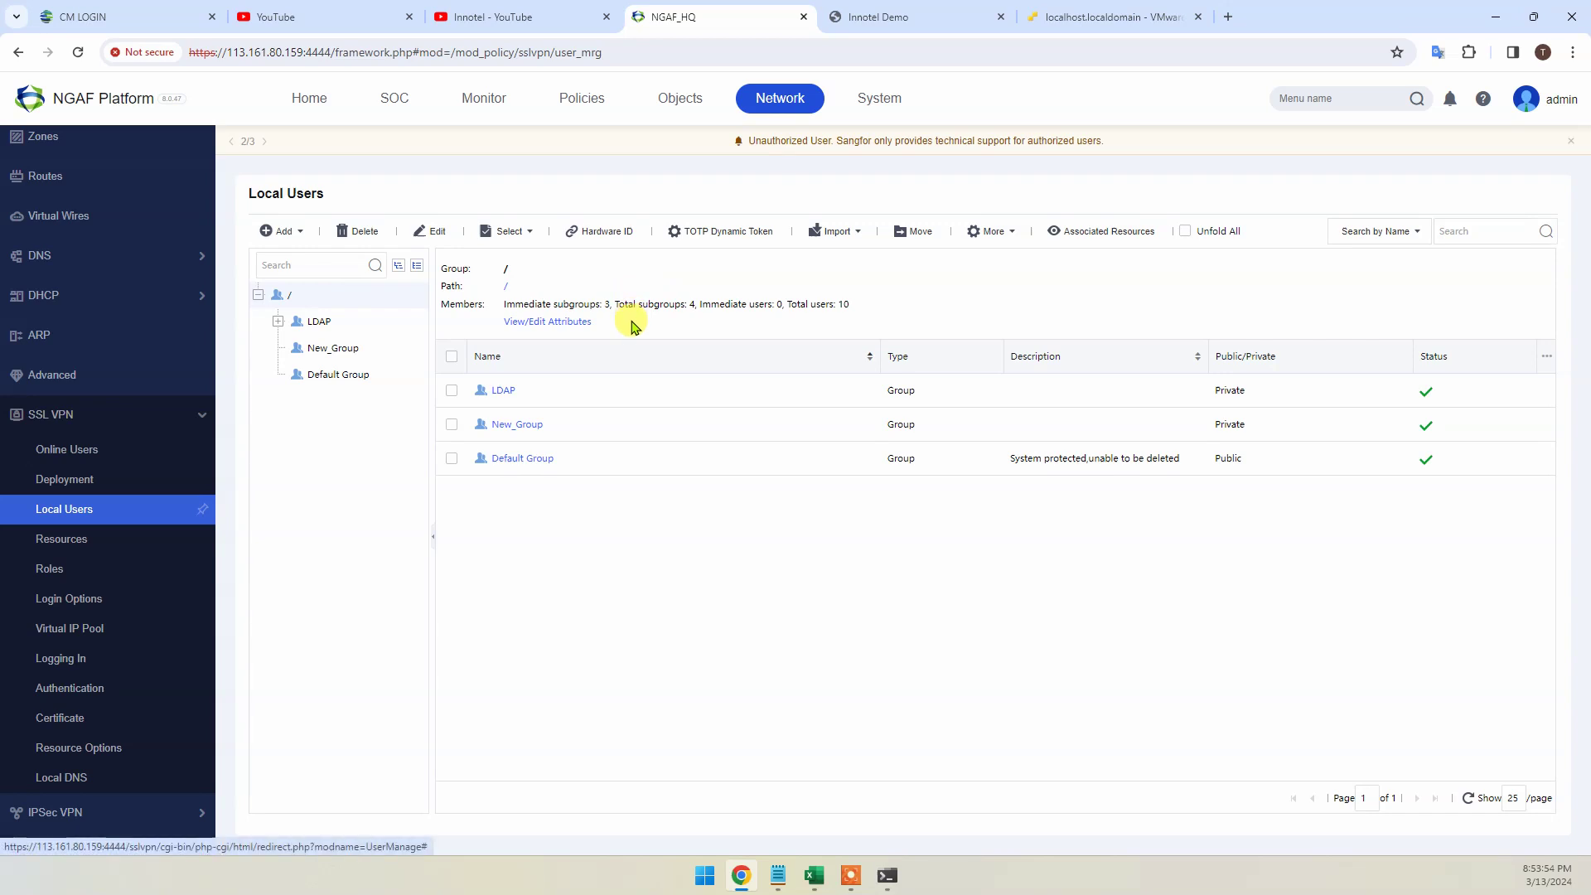
Sign in to the Innotel Demo portal as the LDAP user with password and TOTP passcode
left_click(909, 16)
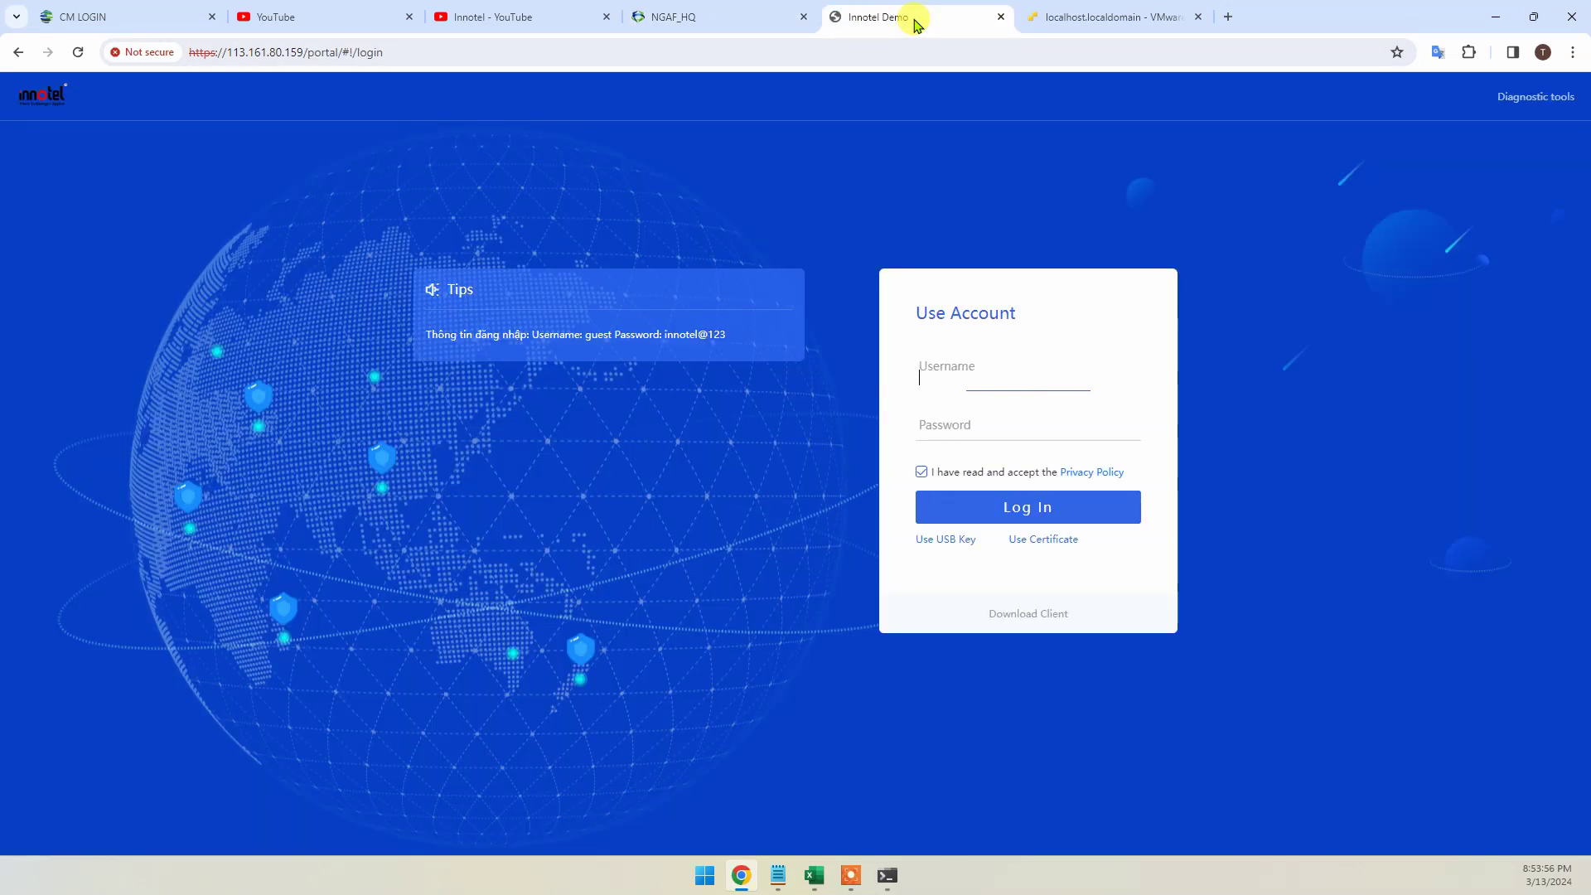
left_click(949, 388)
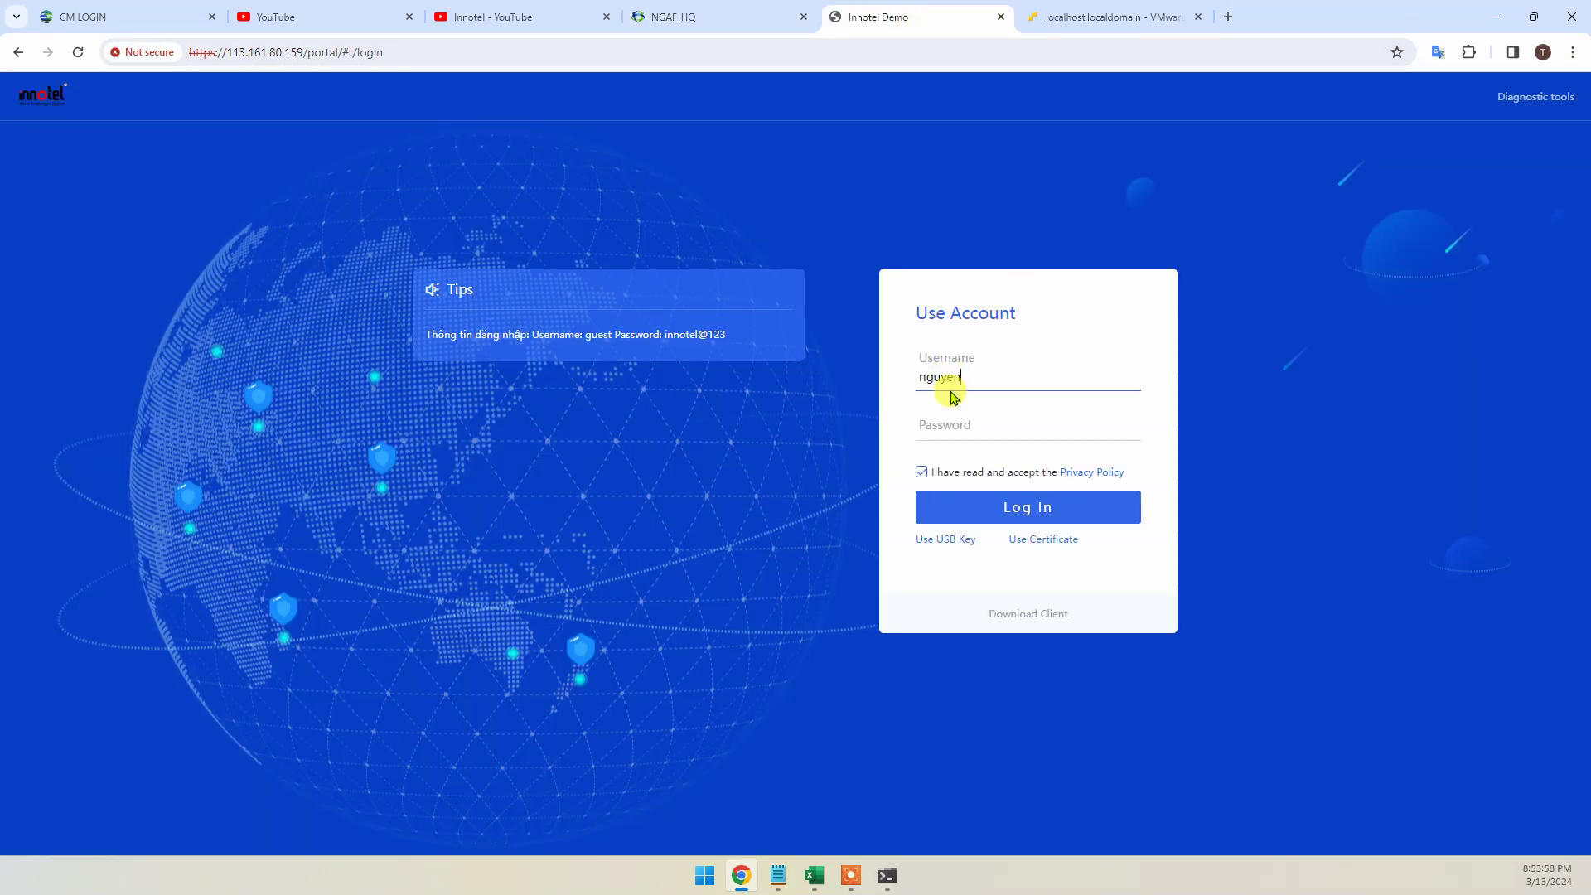
key("Tab")
type("**********")
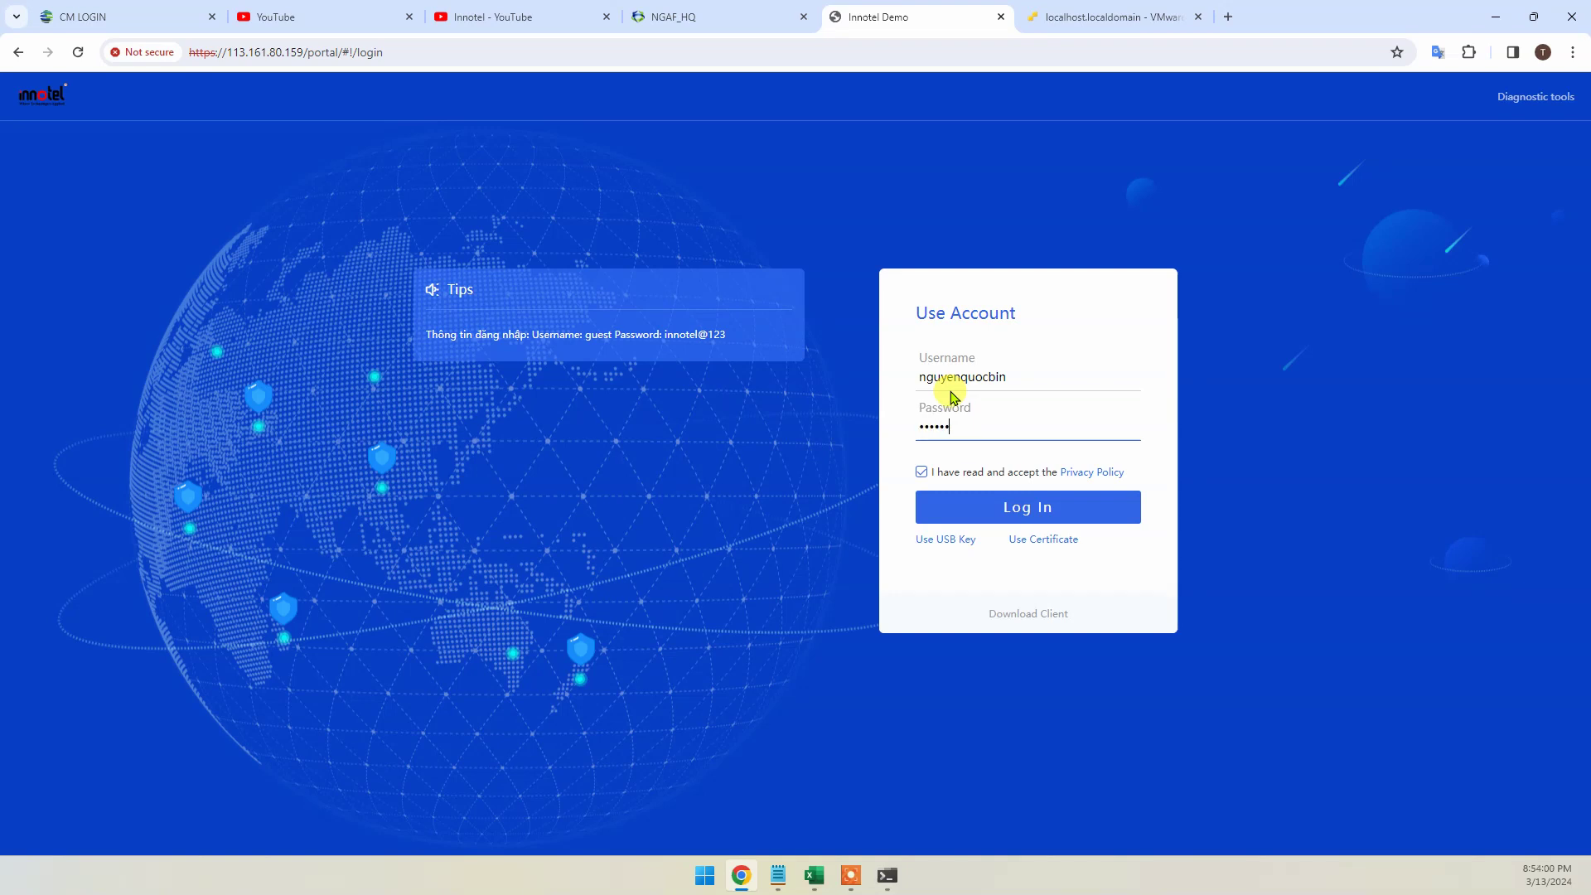
left_click(1021, 503)
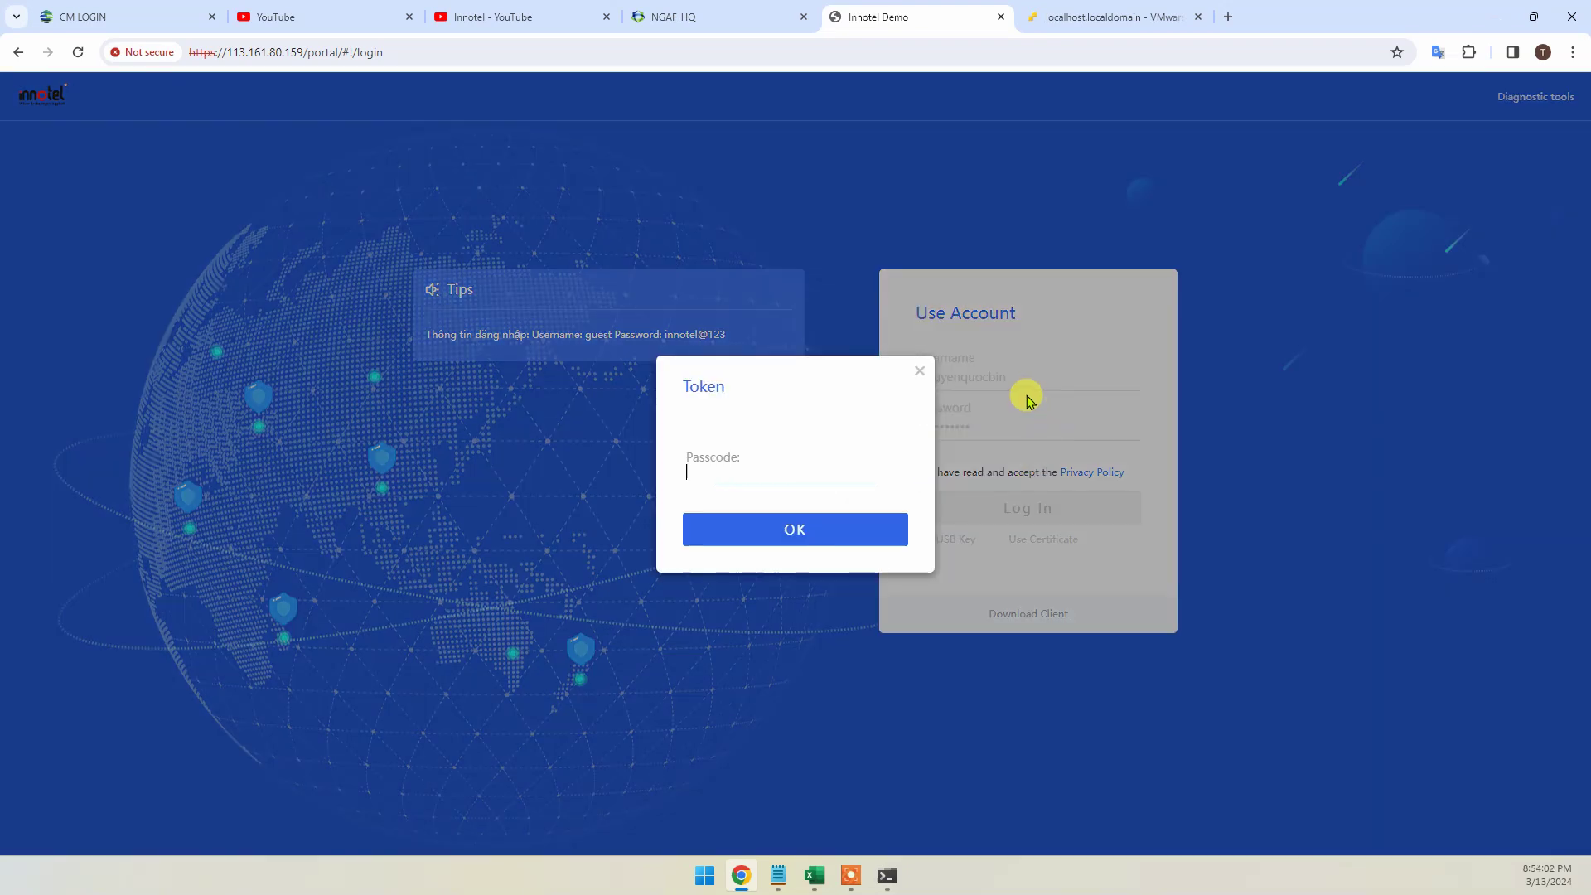
type("******")
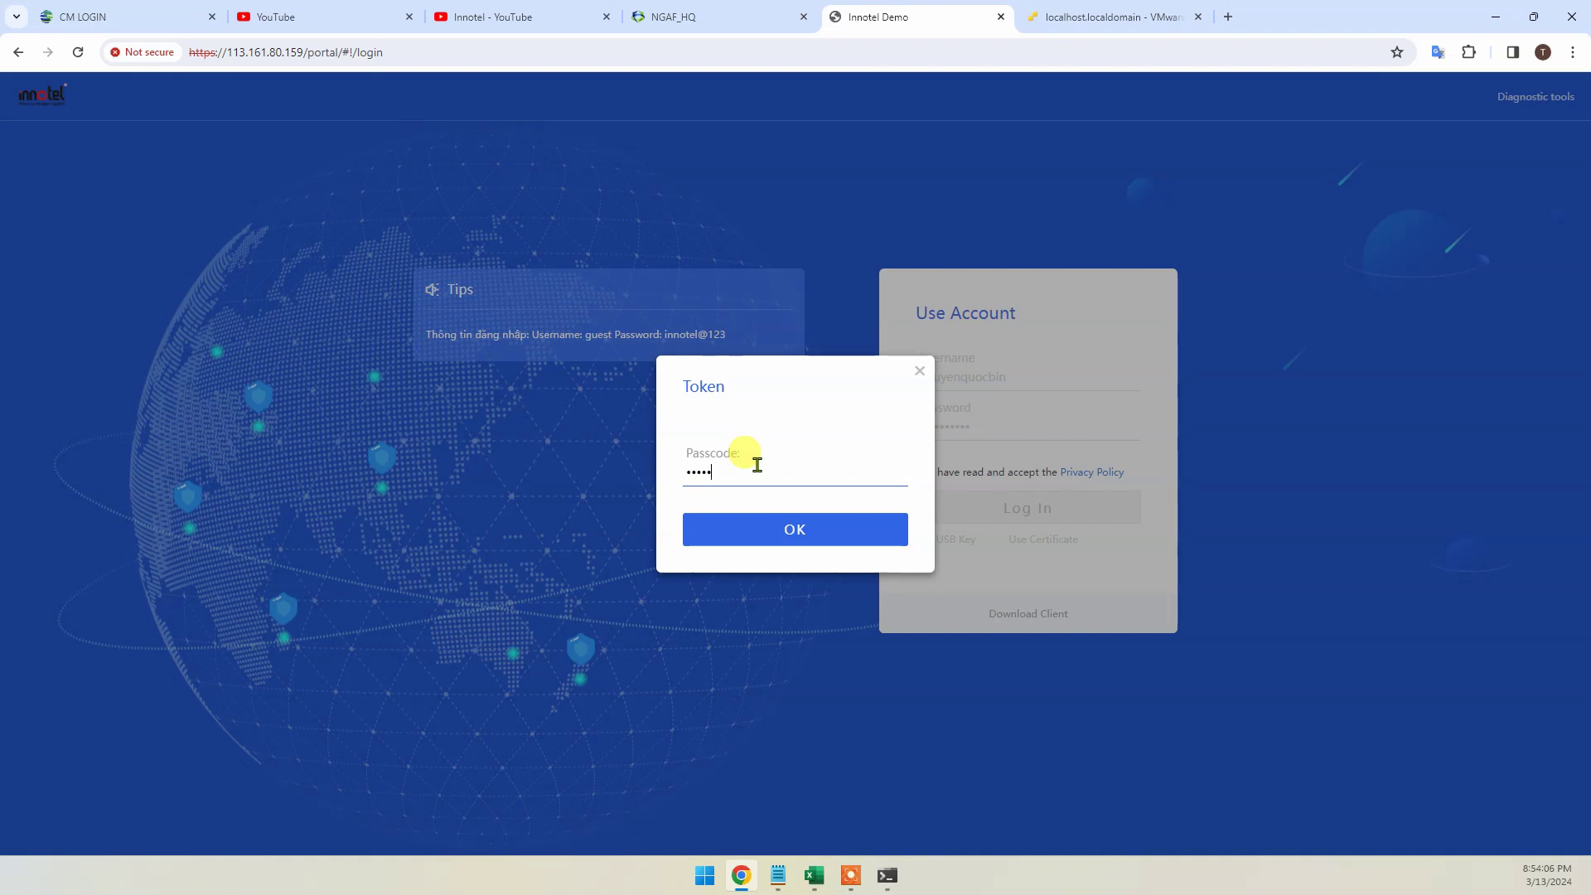
key("Return")
left_click(813, 877)
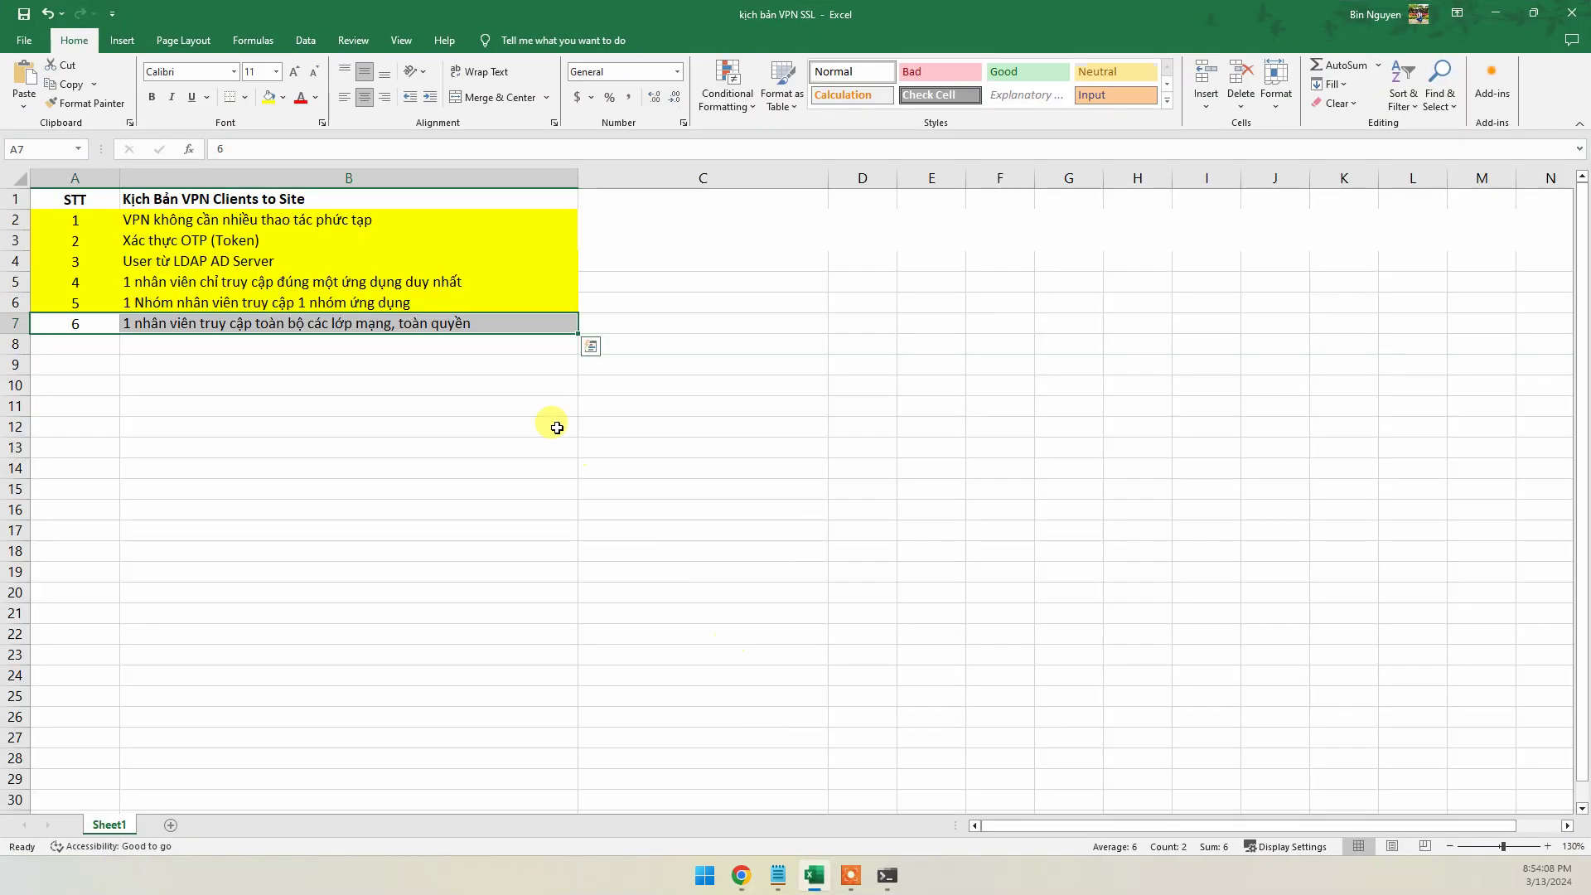
Deselect the checklist rows and minimize Excel to show the portal listing all resource groups
left_click(374, 435)
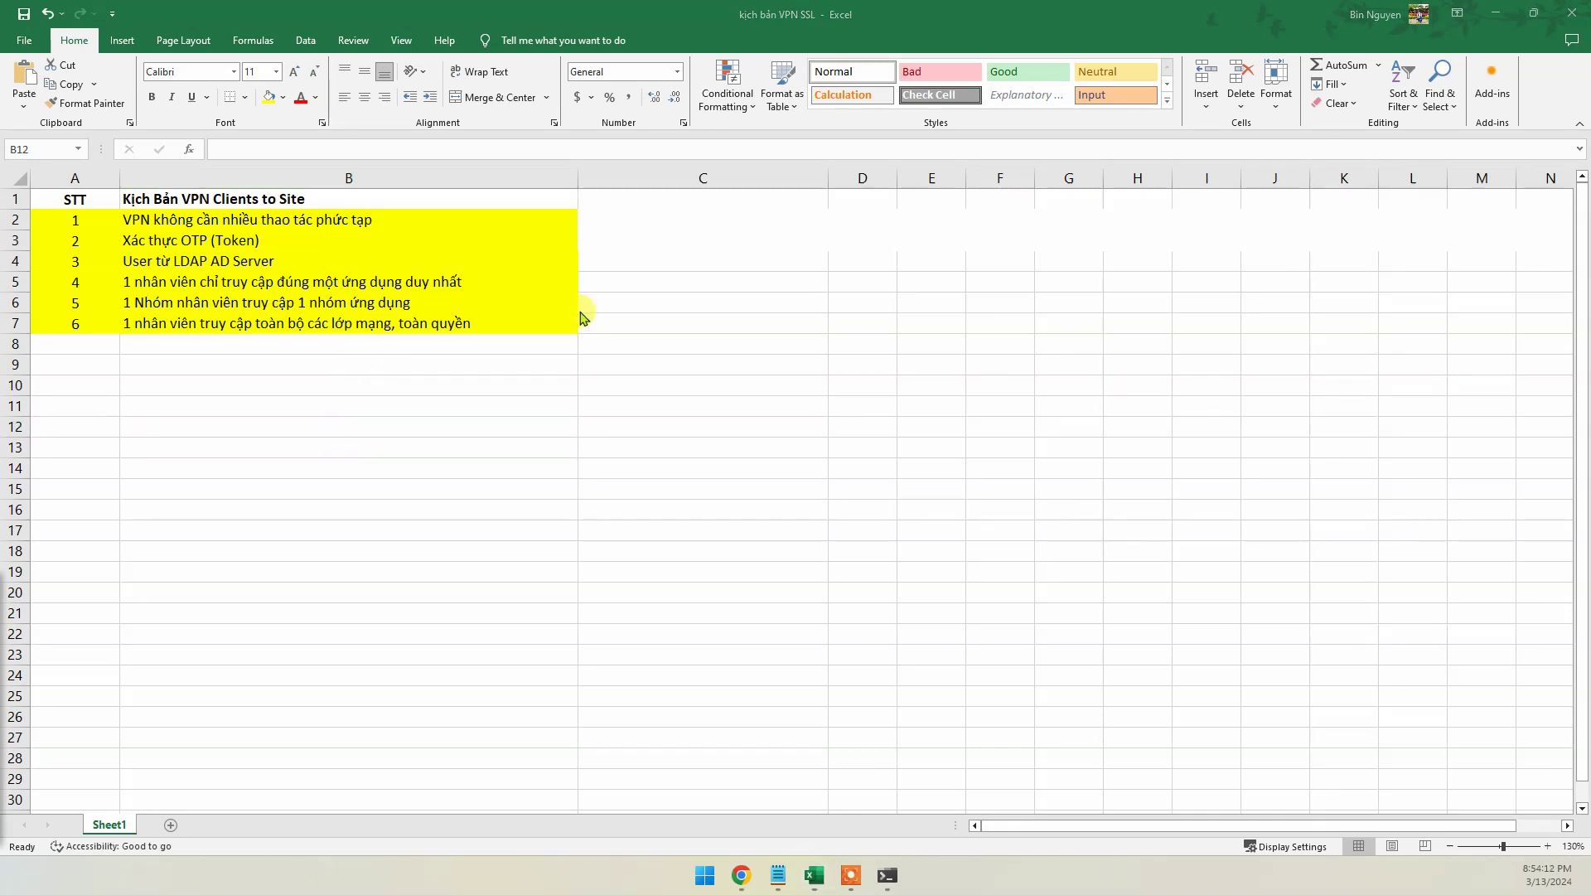
left_click(1495, 13)
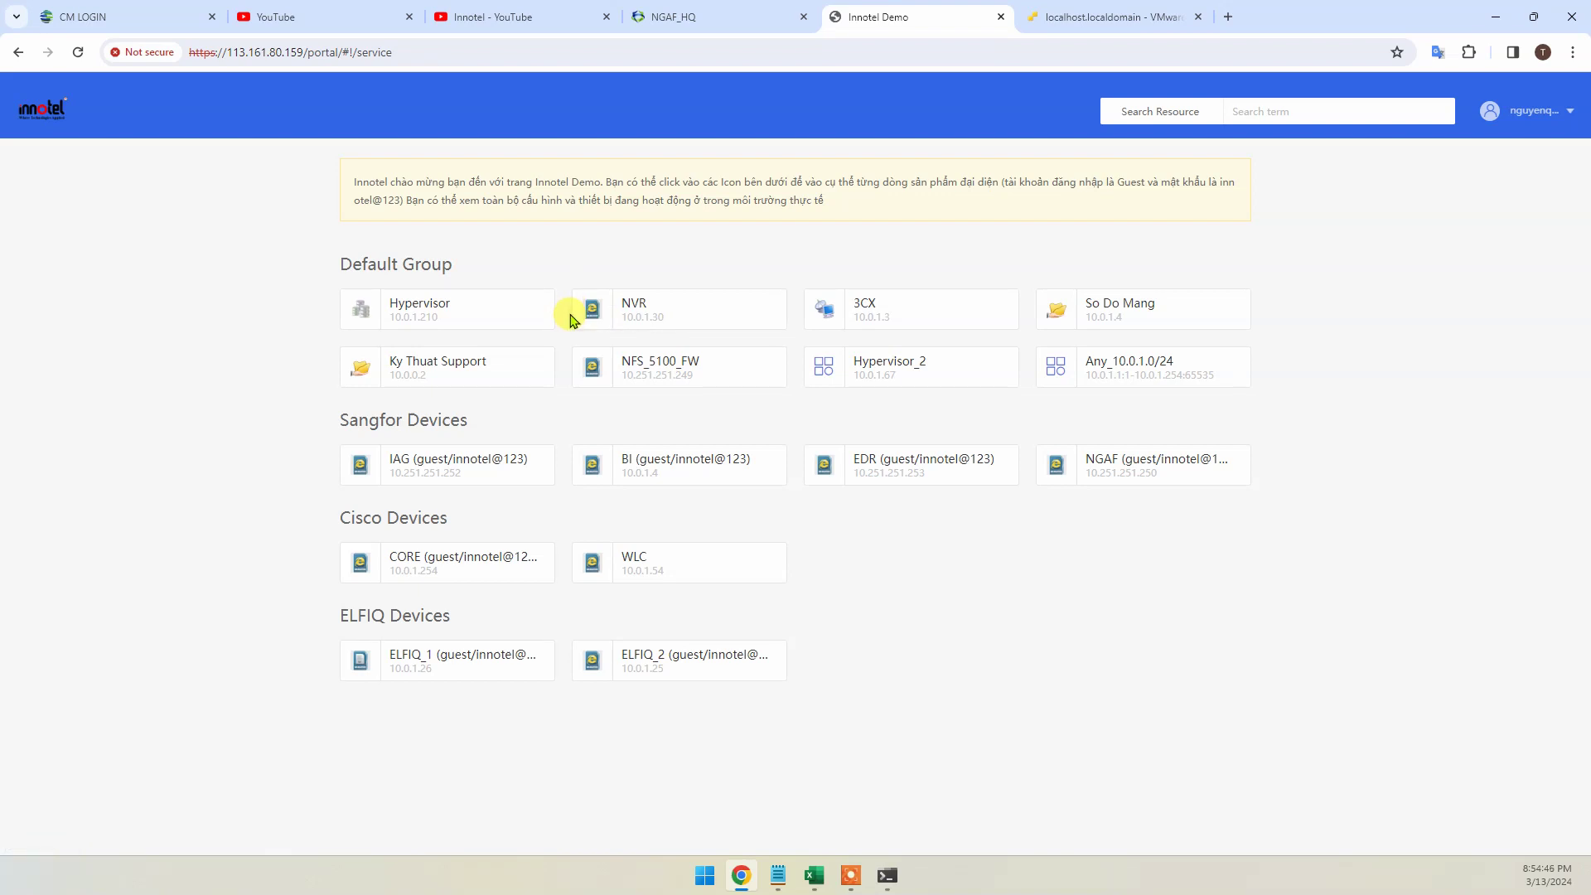
left_click(814, 874)
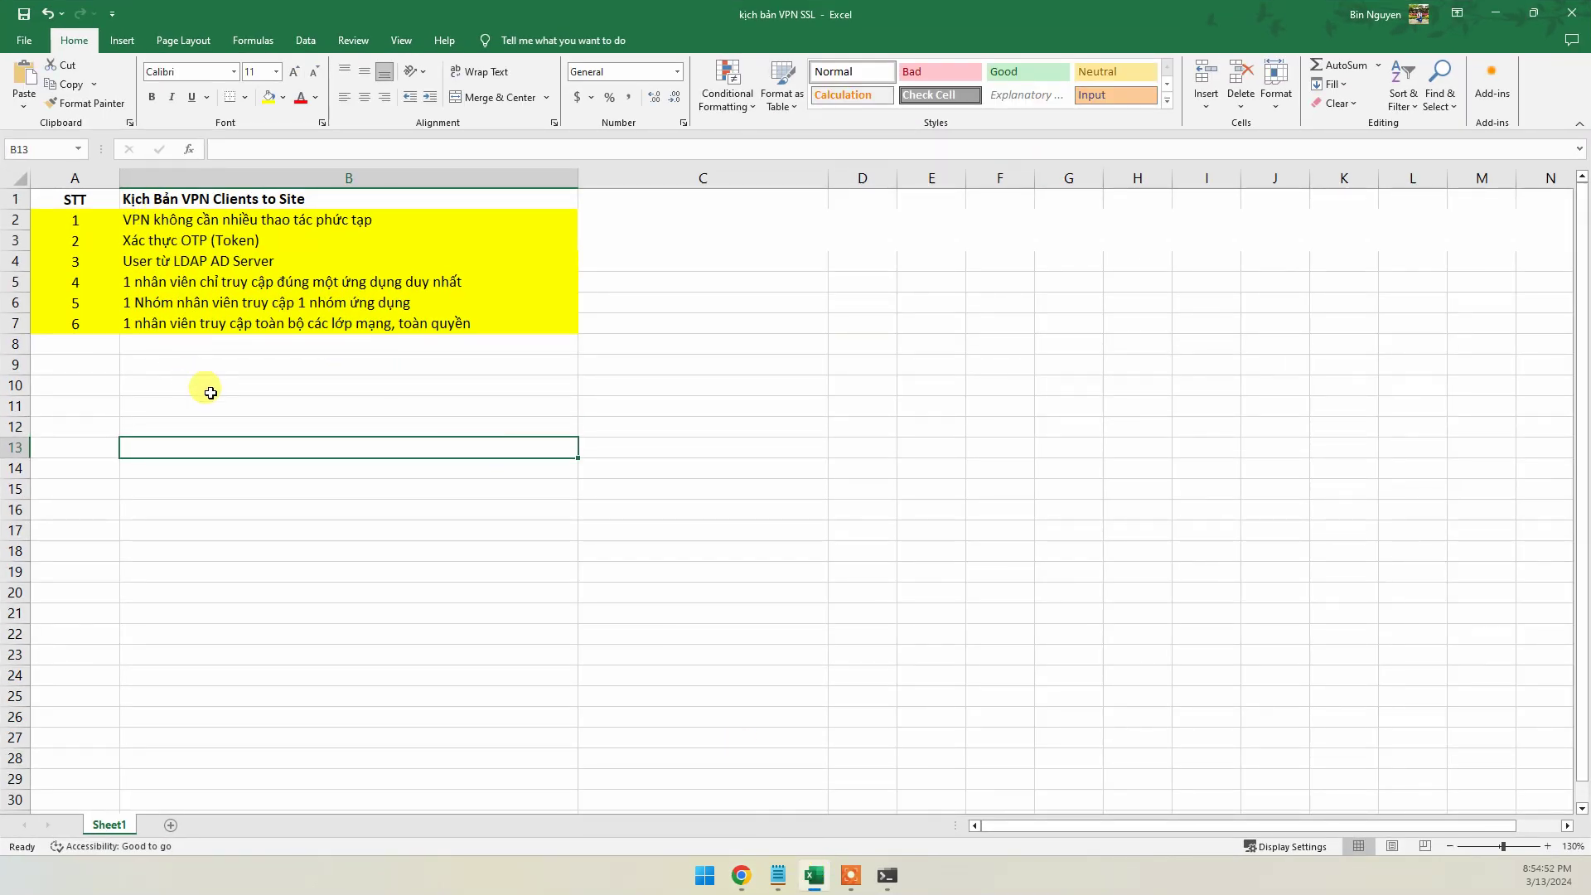
left_click(815, 875)
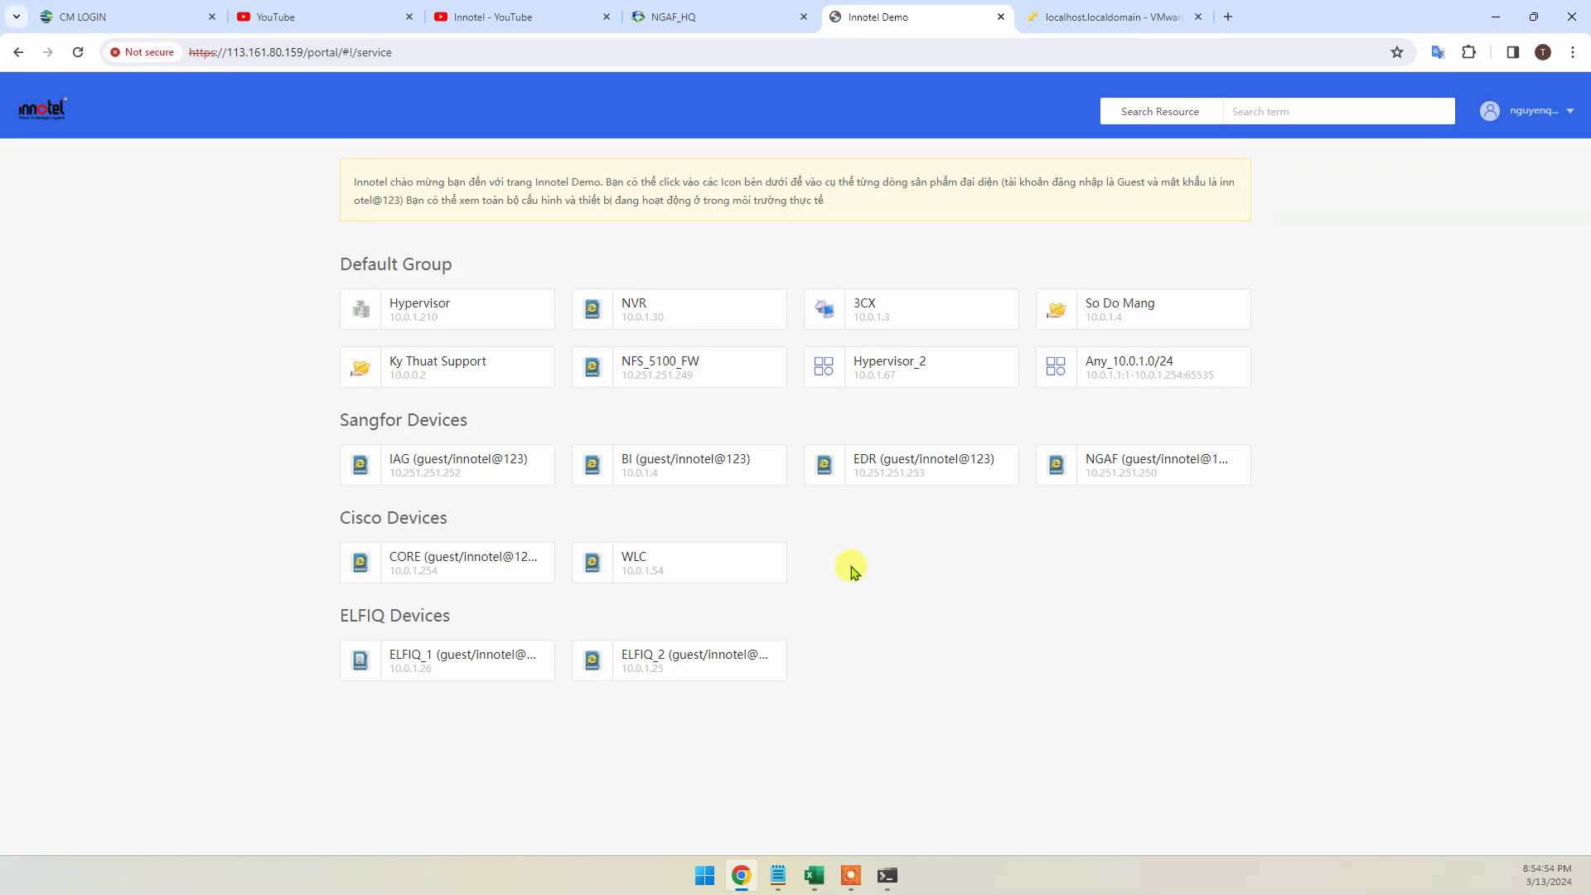